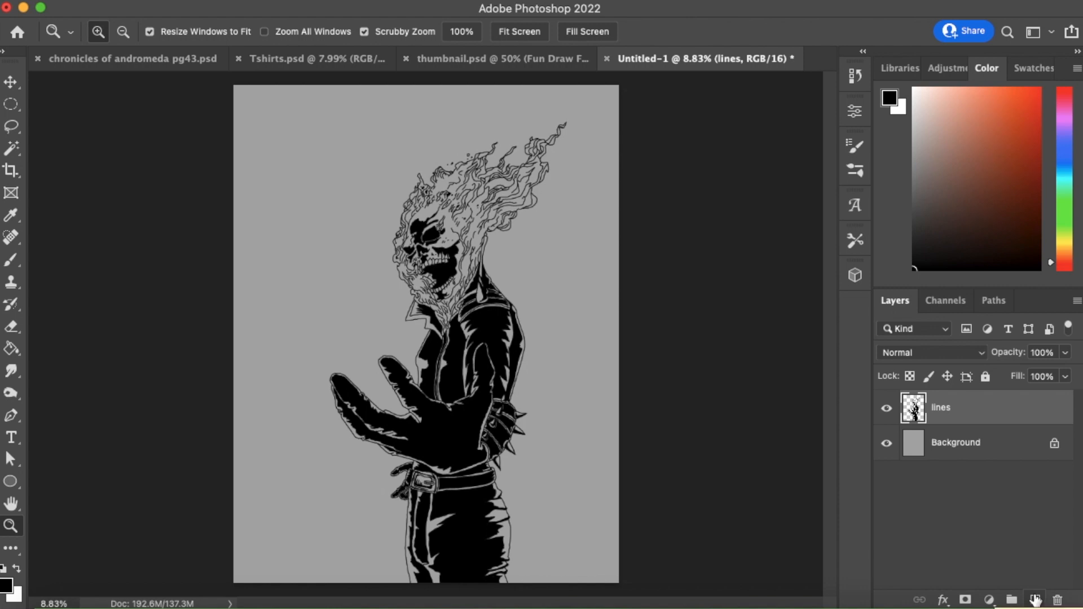
Add a new layer between the lines layer and the Background and rename it color.
left_click(1036, 600)
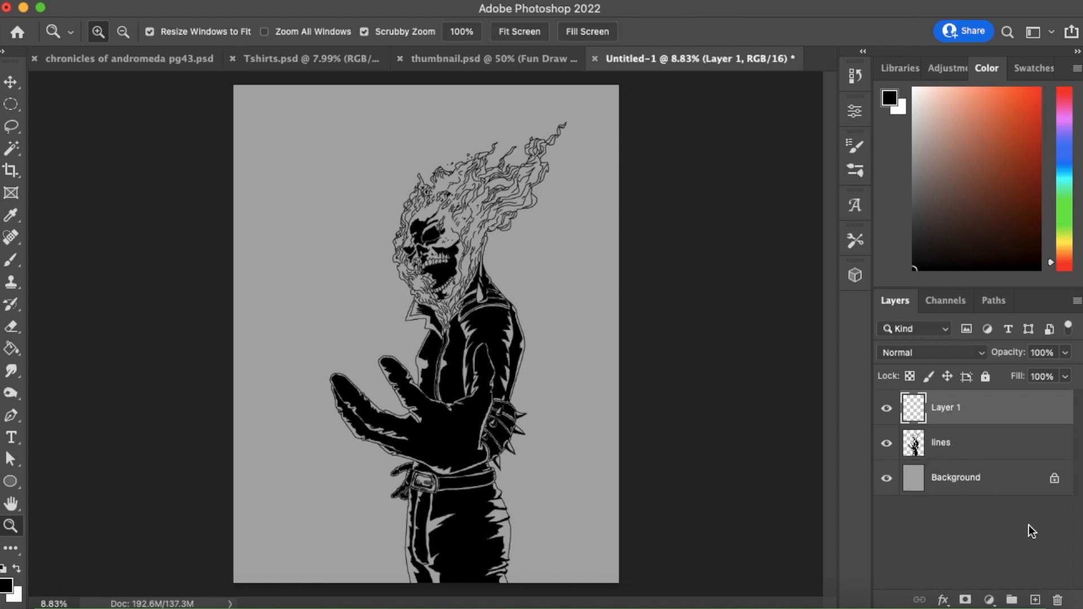
left_click_drag(977, 422, 967, 449)
double_click(951, 440)
type("colo")
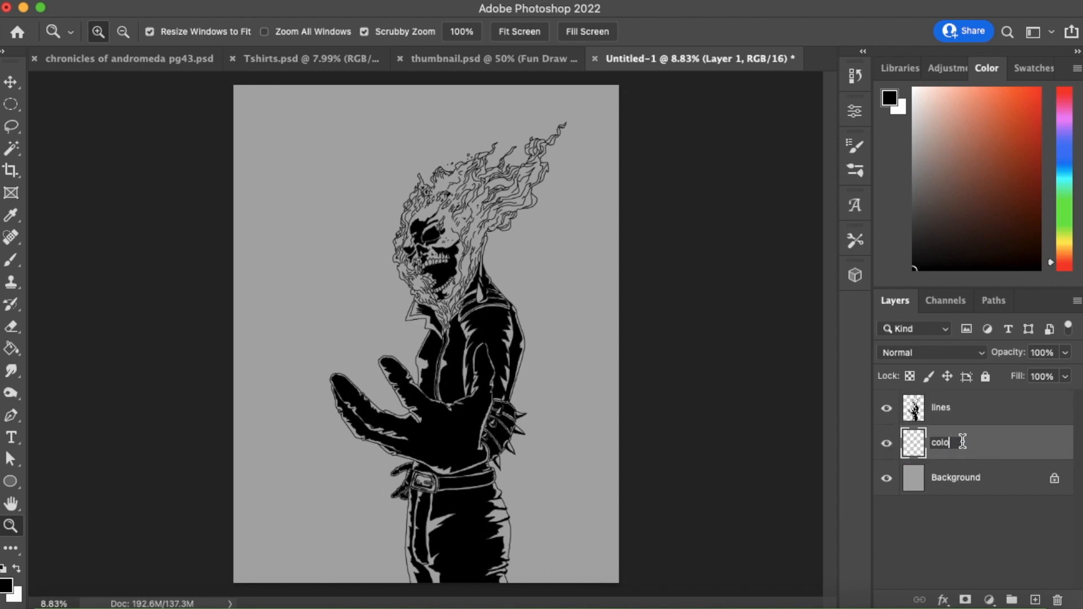
type("r")
key("Return")
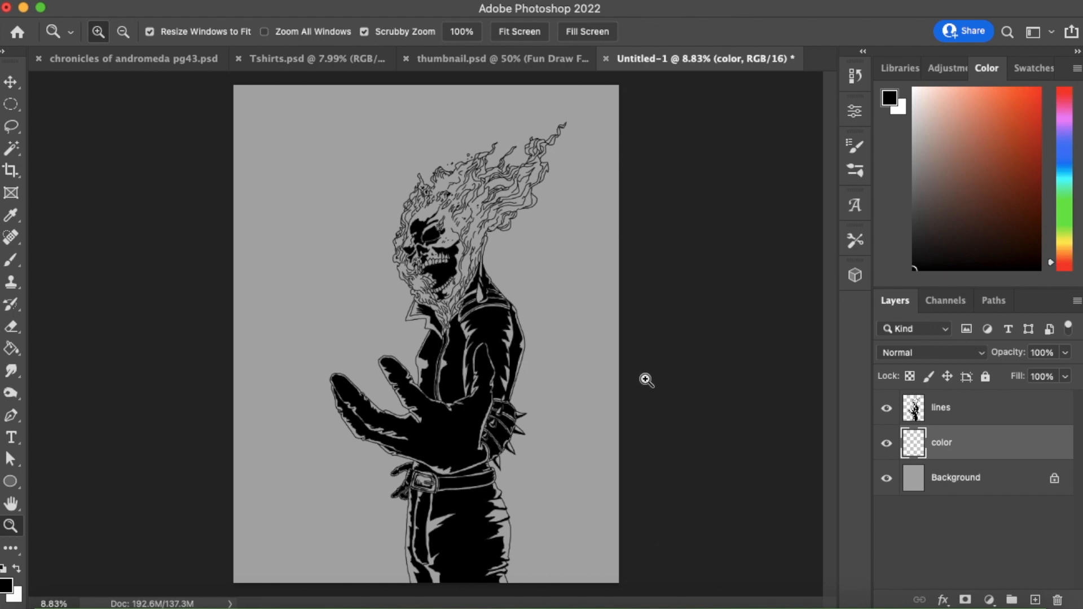
Set the foreground colour to a bright yellow-orange.
left_click(1064, 254)
left_click_drag(1064, 254, 1064, 252)
left_click(1020, 101)
left_click(1065, 251)
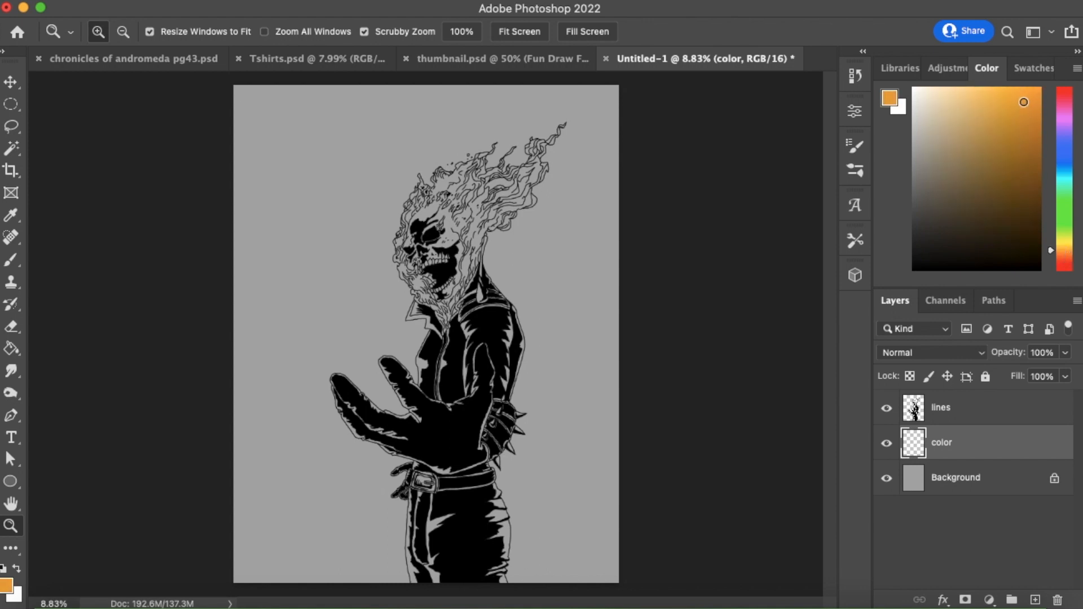
Enlarge the Brush tool to 1100 px for filling the trousers.
left_click(11, 260)
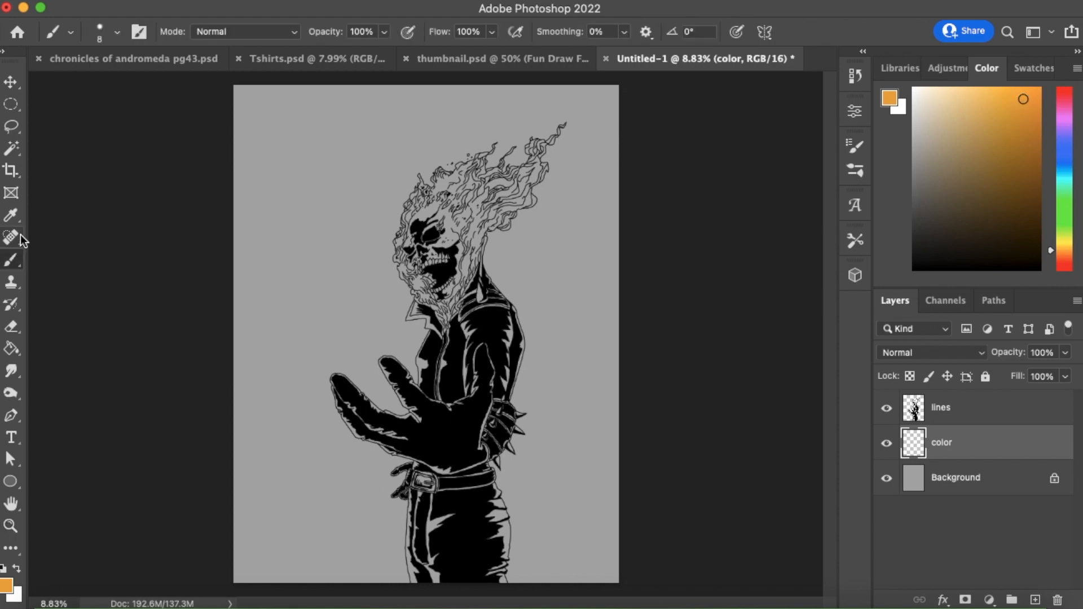
key("bracketright")
key("bracketright")
key("bracketright")
key("bracketright")
key("bracketright")
key("bracketright")
key("bracketright")
key("bracketright")
key("bracketright")
key("bracketright")
key("bracketright")
key("bracketright")
key("bracketright")
key("bracketright")
key("bracketright")
key("bracketright")
key("bracketright")
key("bracketright")
key("bracketright")
key("bracketright")
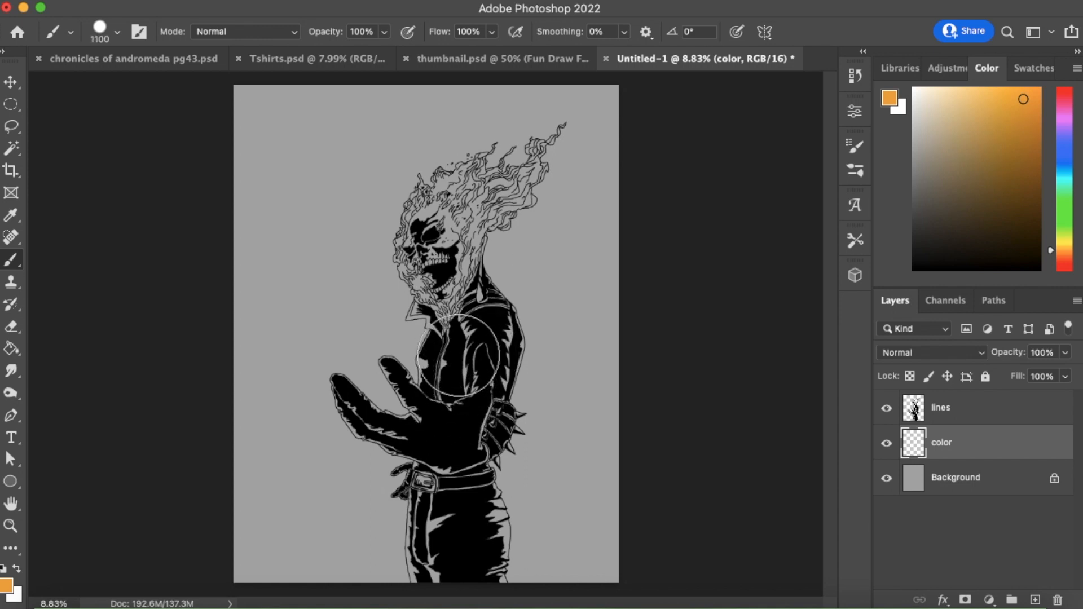
mouse_move(435, 561)
left_mouse_down()
mouse_move(429, 570)
mouse_move(440, 543)
left_mouse_up()
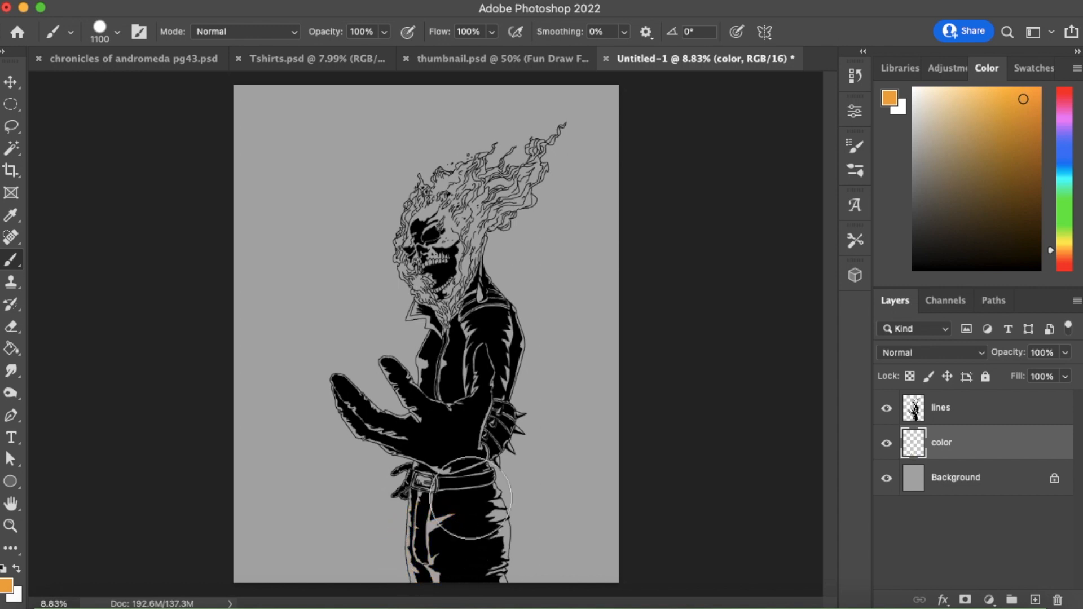
Mask the color layer to the figure's silhouette, using an inverted Magic Wand selection of the empty area on the lines layer.
left_click(964, 411)
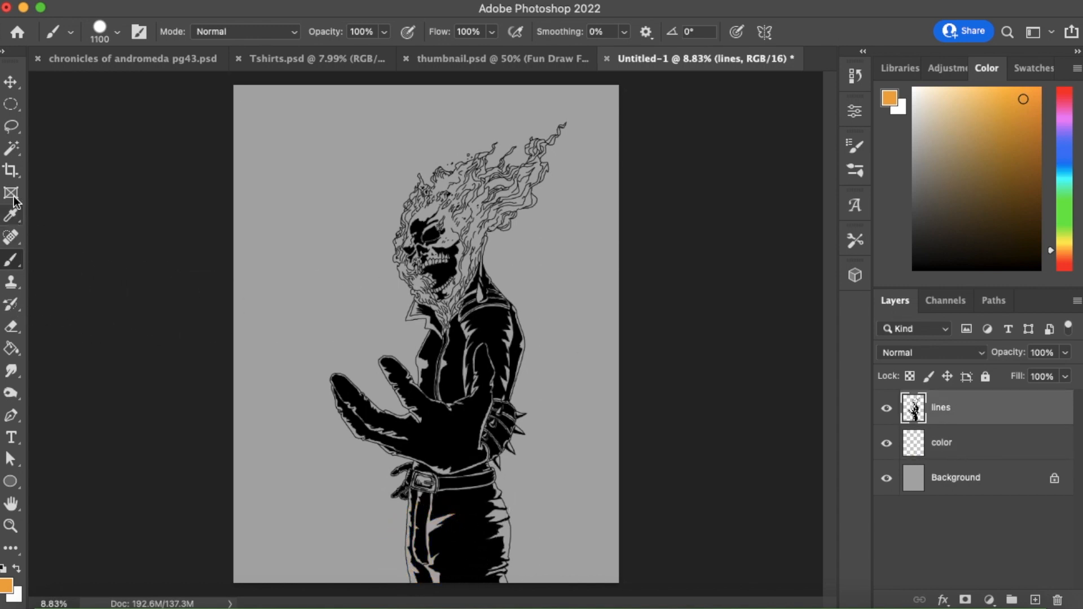
left_click(11, 170)
left_click(11, 148)
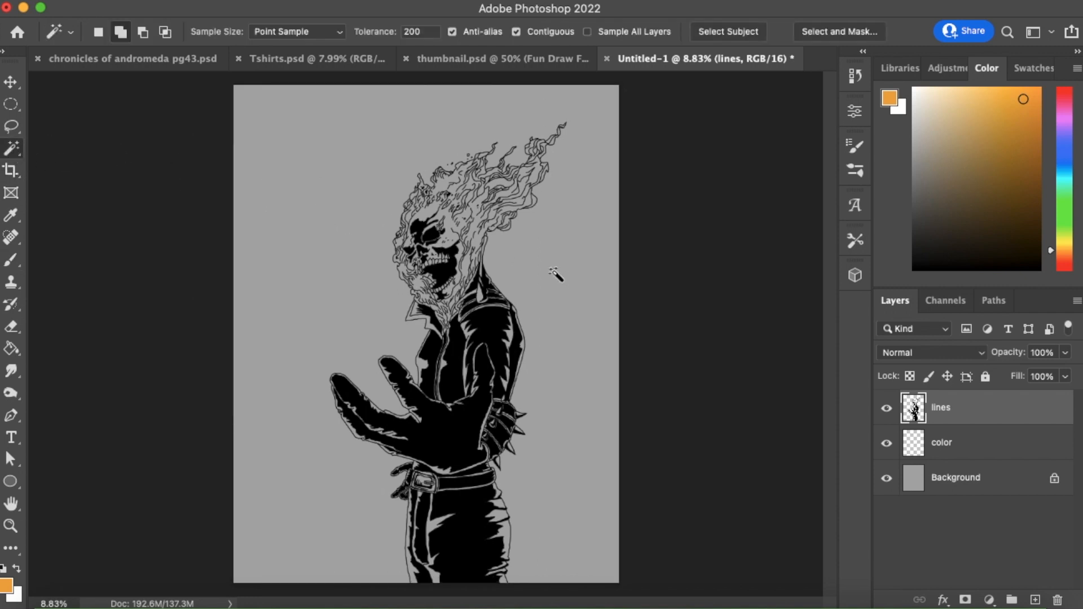
left_click(558, 305)
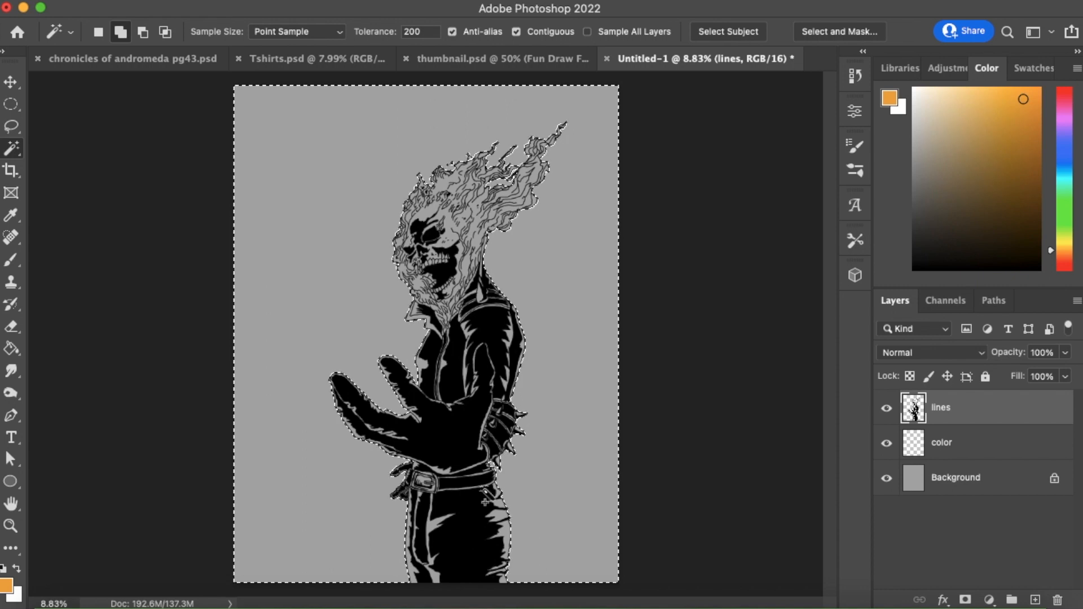
left_click(339, 2)
left_click(367, 55)
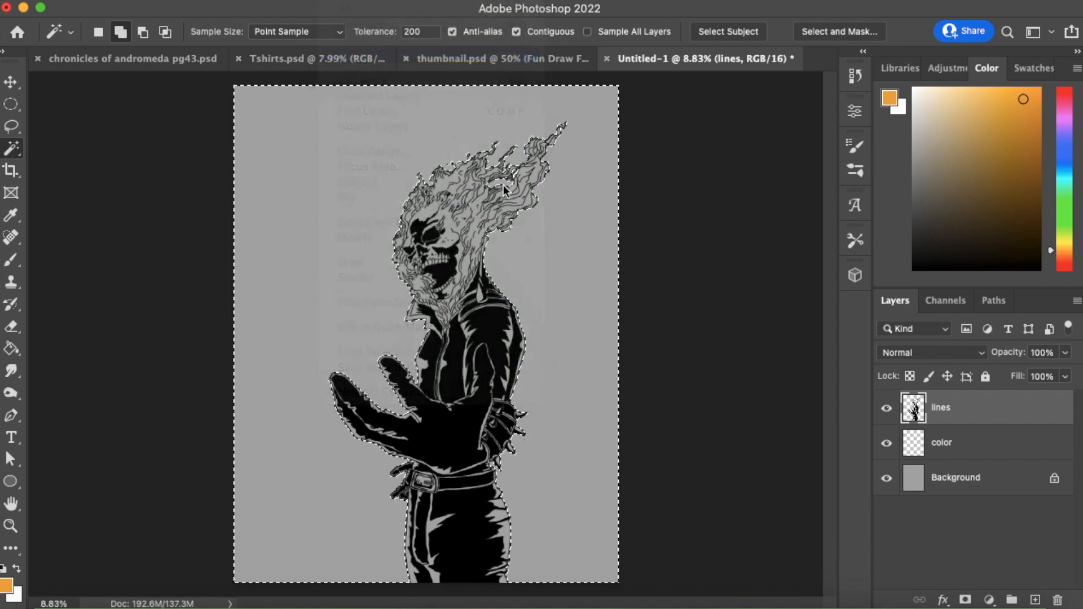
left_click(959, 448)
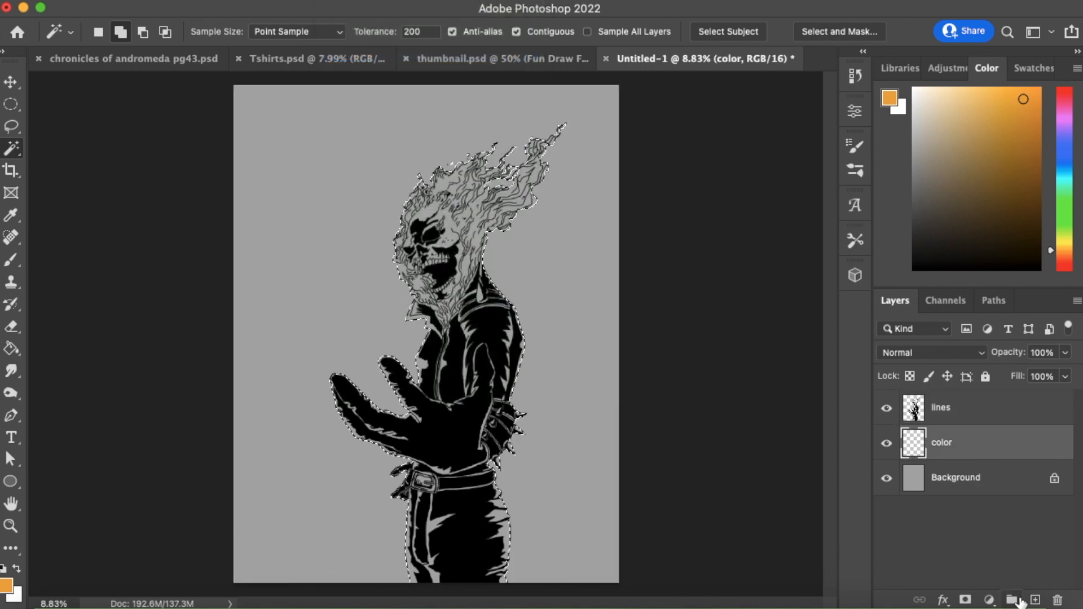
left_click(966, 599)
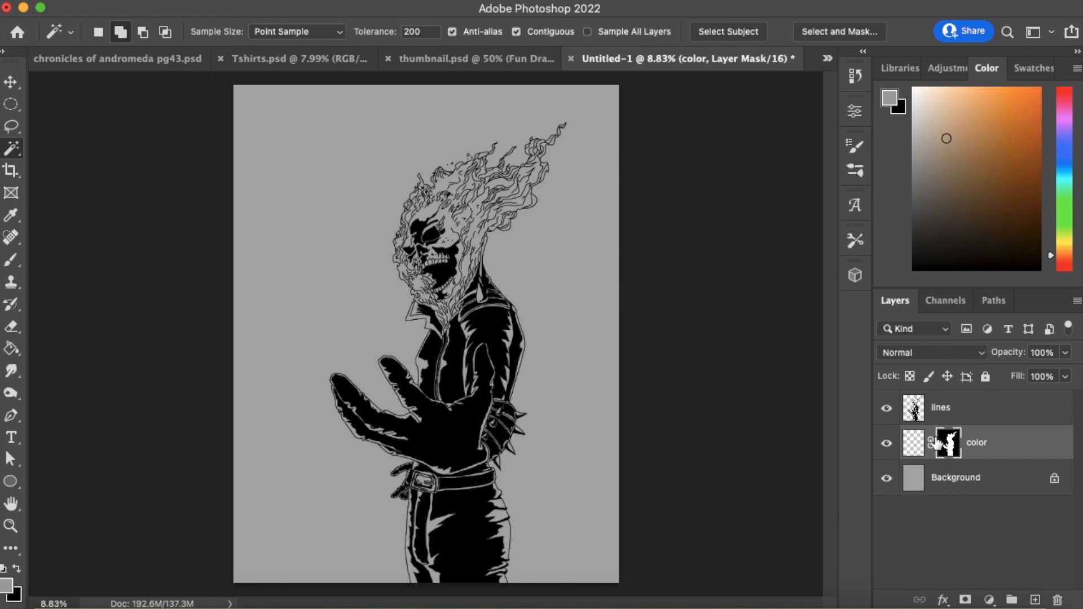
Paint the trousers yellow-orange on the color layer's artwork, not on its mask, with the 1100 px brush.
left_click(914, 443)
left_click(11, 259)
mouse_move(471, 518)
left_mouse_down()
mouse_move(480, 568)
mouse_move(475, 548)
mouse_move(505, 527)
mouse_move(452, 539)
mouse_move(406, 530)
mouse_move(421, 531)
mouse_move(442, 573)
left_mouse_up()
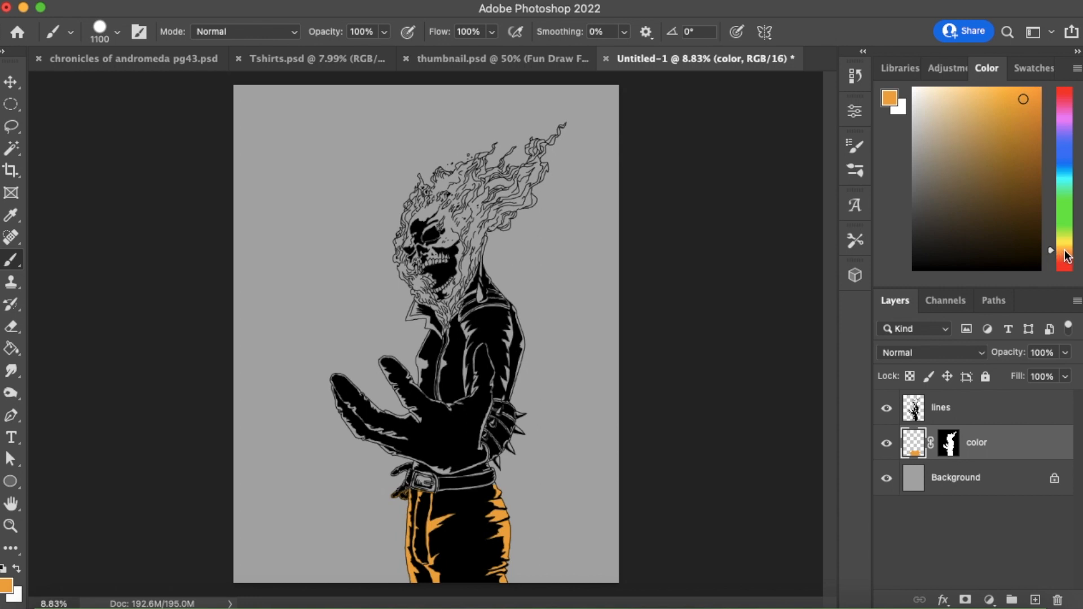
Choose a dark orange-brown foreground colour and repaint the trousers with it.
left_click_drag(1068, 256, 1069, 260)
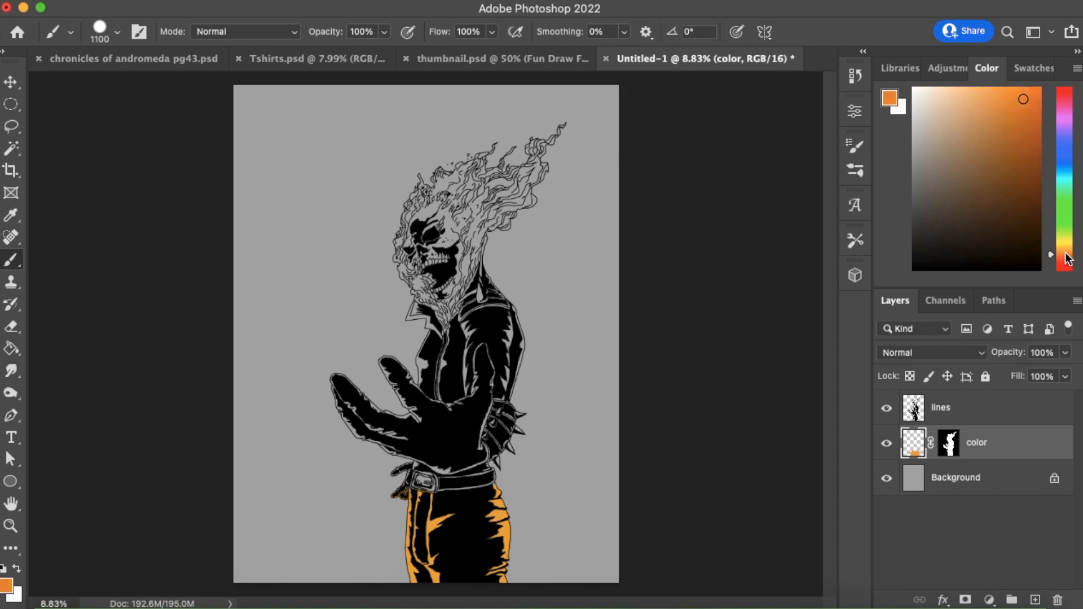
left_click_drag(1068, 260, 1069, 258)
left_click_drag(1022, 198, 1035, 157)
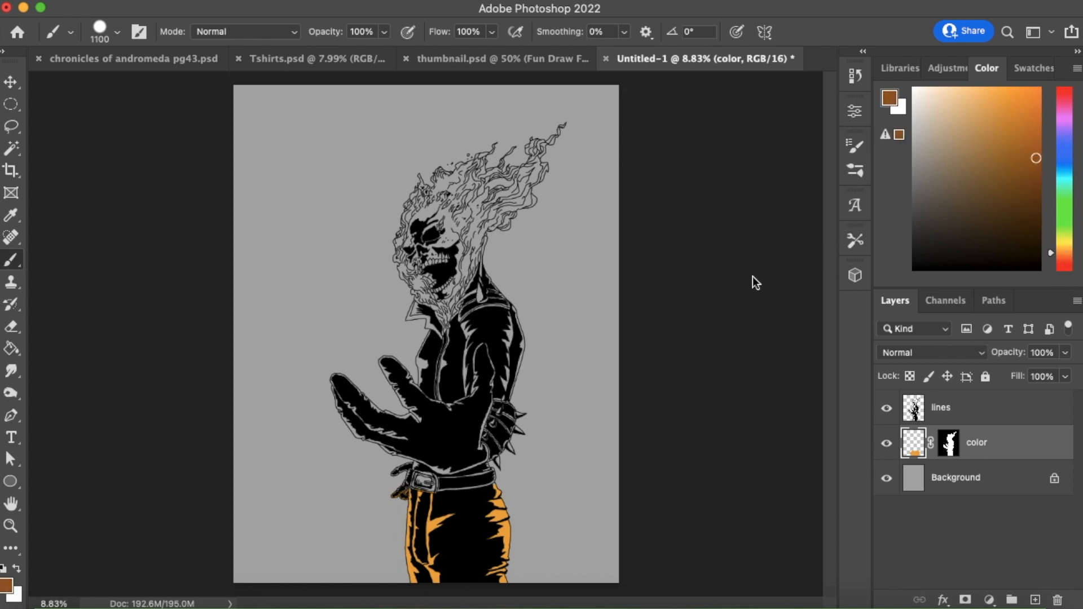
mouse_move(441, 571)
left_mouse_down()
mouse_move(439, 547)
mouse_move(402, 530)
mouse_move(503, 536)
mouse_move(486, 559)
mouse_move(502, 526)
mouse_move(470, 512)
left_mouse_up()
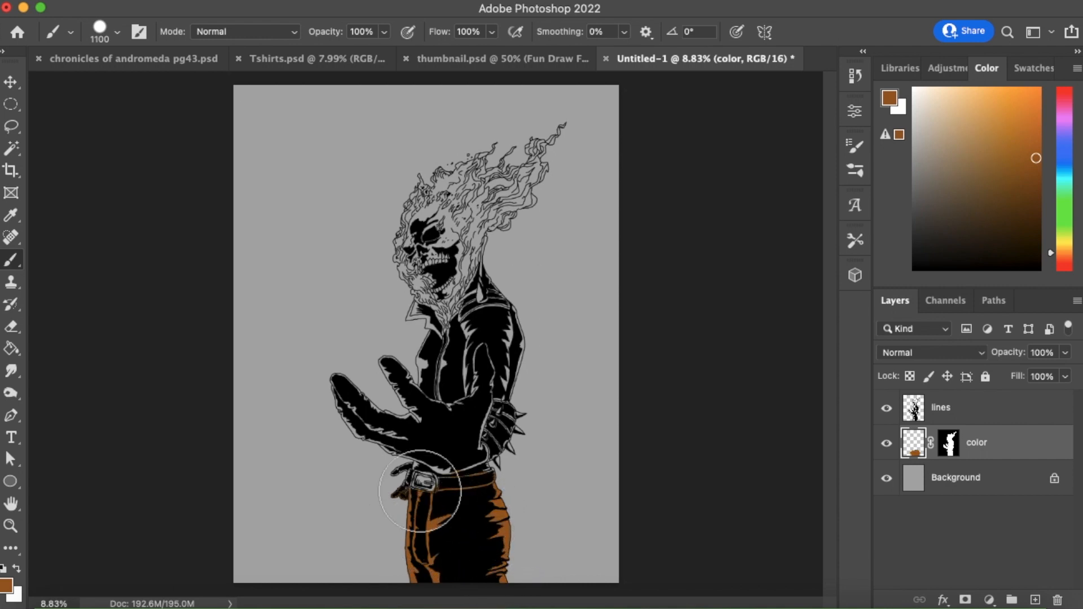
Paint the belt and the inside of its buckle brown with a 100 px brush, and erase the spill on the buckle frame.
key("z")
left_click_drag(470, 517, 510, 489)
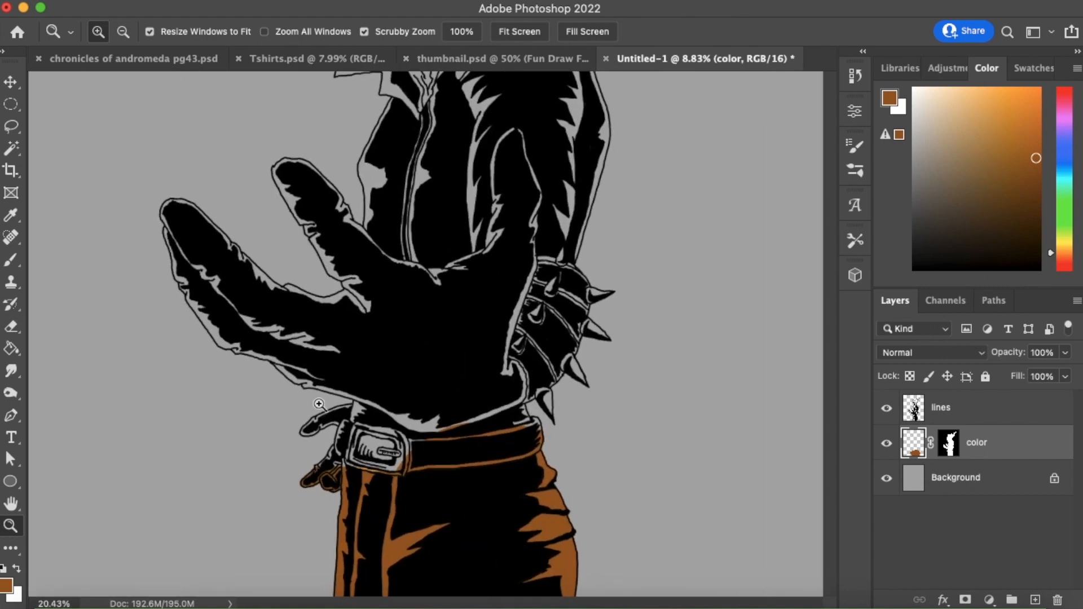
key("b")
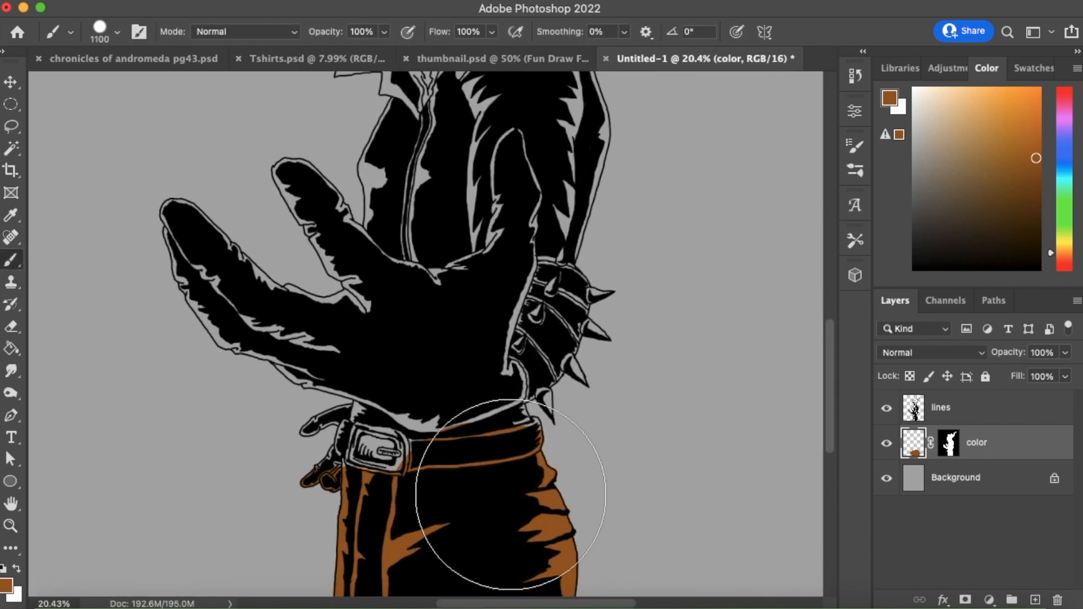
key("bracketleft")
key("bracketleft")
key("bracketleft")
key("bracketleft")
key("bracketleft")
key("bracketleft")
key("bracketleft")
key("bracketleft")
key("bracketleft")
key("bracketleft")
key("bracketleft")
key("bracketleft")
key("bracketleft")
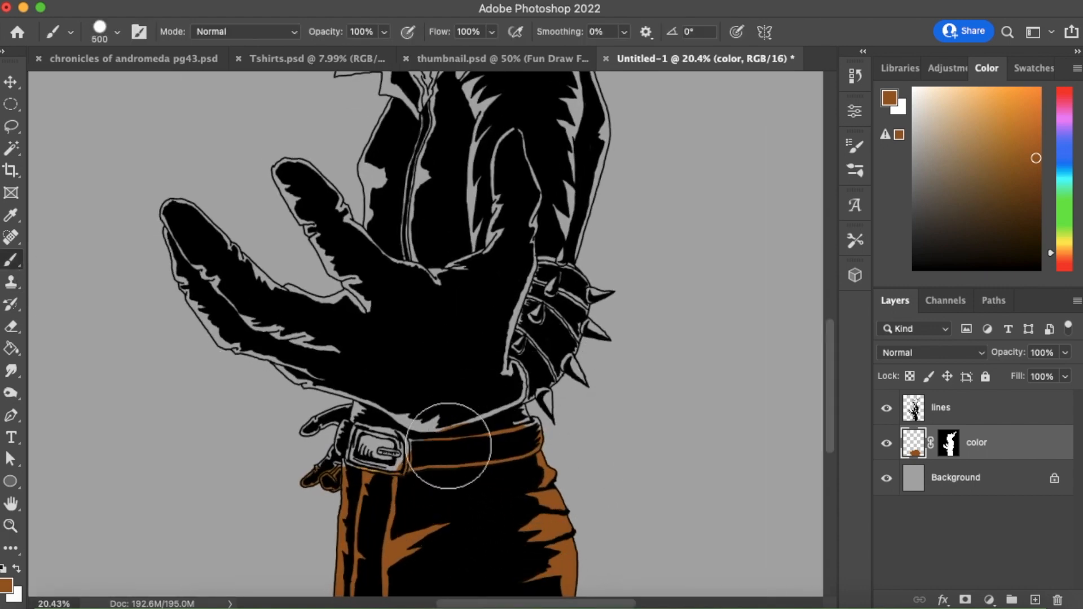
key("bracketleft")
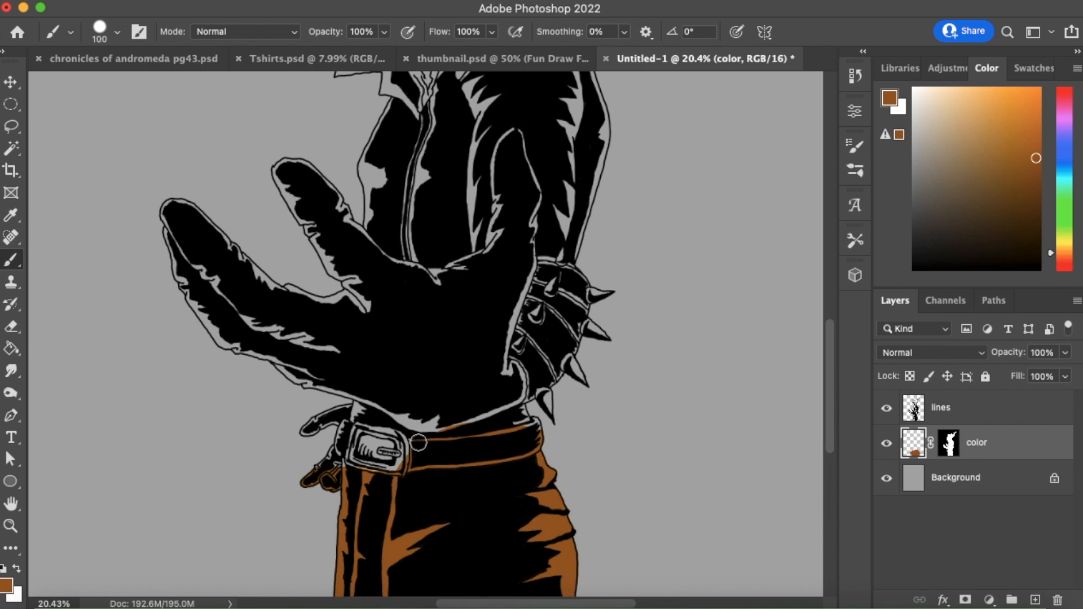
left_click_drag(524, 427, 530, 448)
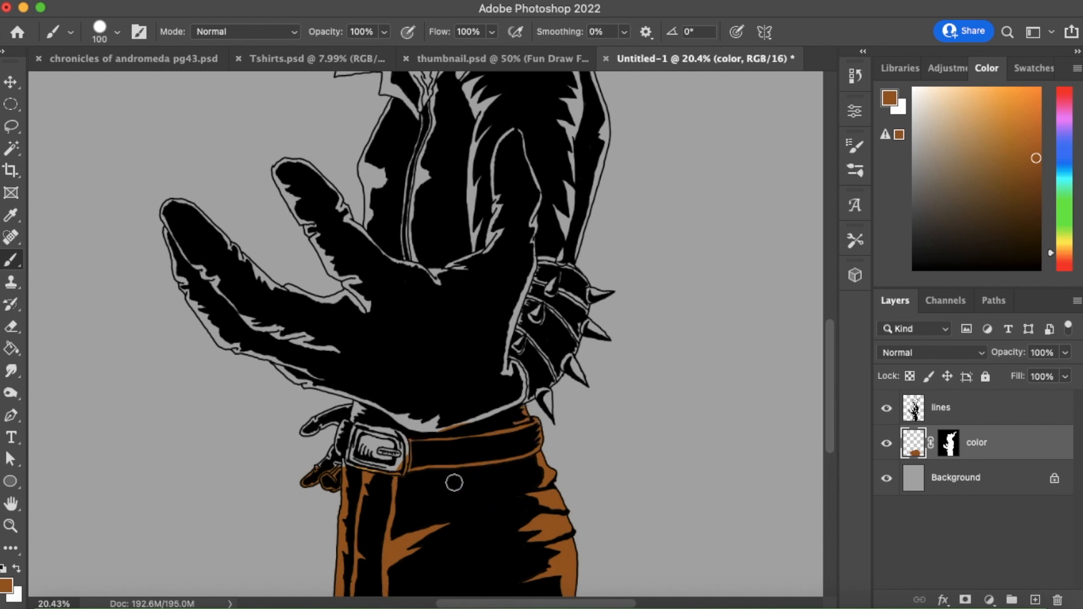
mouse_move(327, 460)
left_mouse_down()
mouse_move(338, 442)
mouse_move(381, 451)
left_mouse_up()
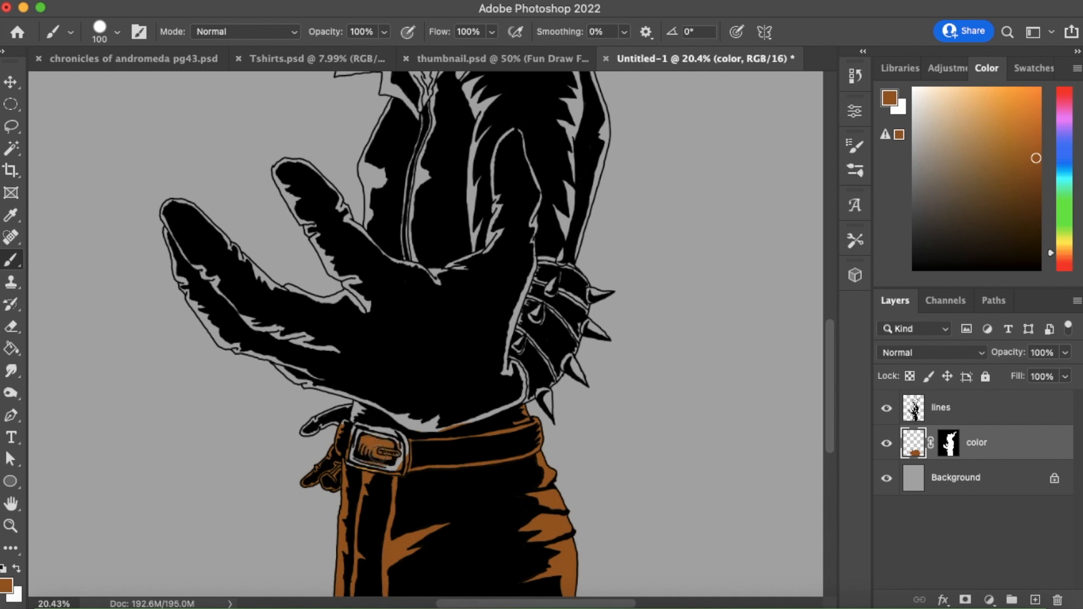
left_click(11, 326)
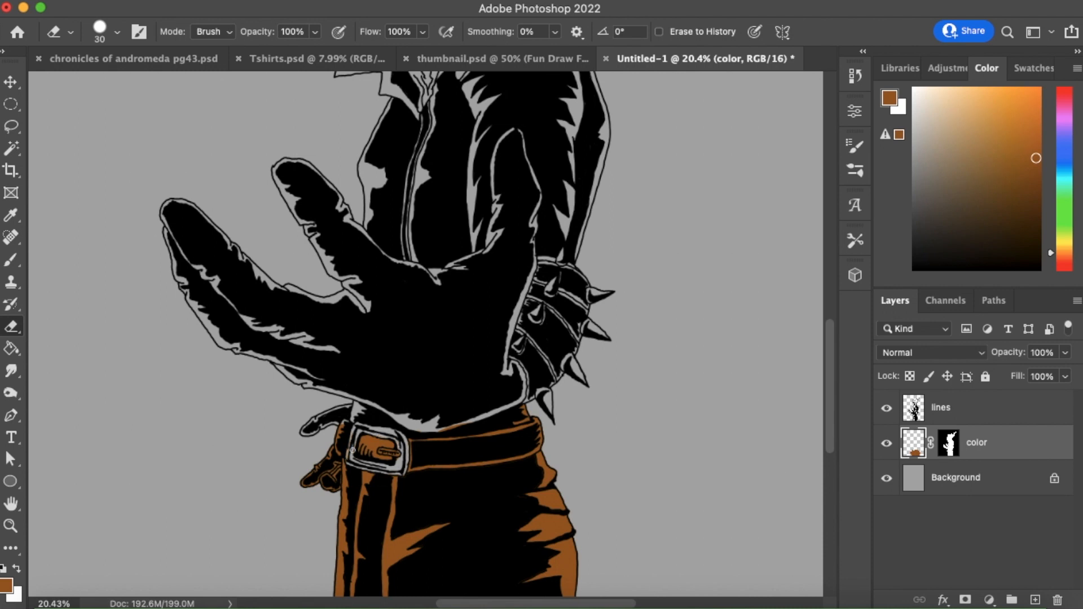
Paint the jacket hem, both gloved hands and the lower jacket front brown with the 100 px brush.
key("b")
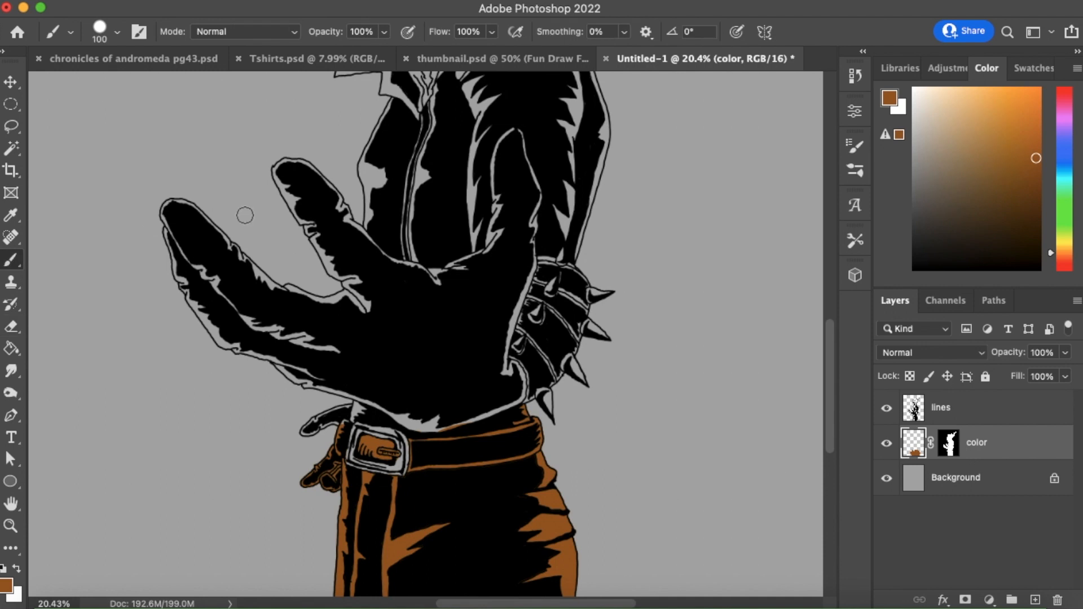
mouse_move(339, 427)
left_mouse_down()
mouse_move(368, 403)
mouse_move(297, 427)
mouse_move(386, 400)
mouse_move(459, 424)
mouse_move(518, 401)
mouse_move(498, 362)
left_mouse_up()
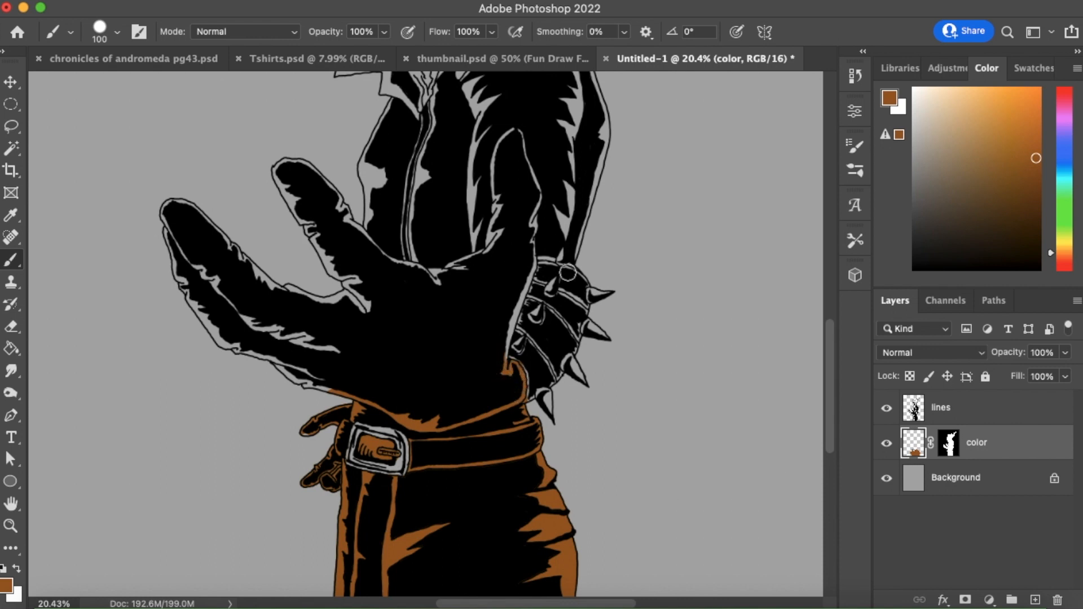
mouse_move(264, 348)
left_mouse_down()
mouse_move(307, 376)
mouse_move(226, 311)
mouse_move(174, 242)
mouse_move(210, 265)
mouse_move(231, 243)
mouse_move(295, 310)
mouse_move(283, 319)
mouse_move(316, 314)
mouse_move(290, 169)
mouse_move(416, 301)
mouse_move(384, 175)
mouse_move(375, 201)
mouse_move(415, 257)
mouse_move(367, 163)
mouse_move(477, 219)
mouse_move(510, 191)
mouse_move(494, 307)
mouse_move(503, 349)
mouse_move(523, 271)
mouse_move(527, 128)
mouse_move(455, 222)
mouse_move(426, 152)
mouse_move(433, 133)
left_mouse_up()
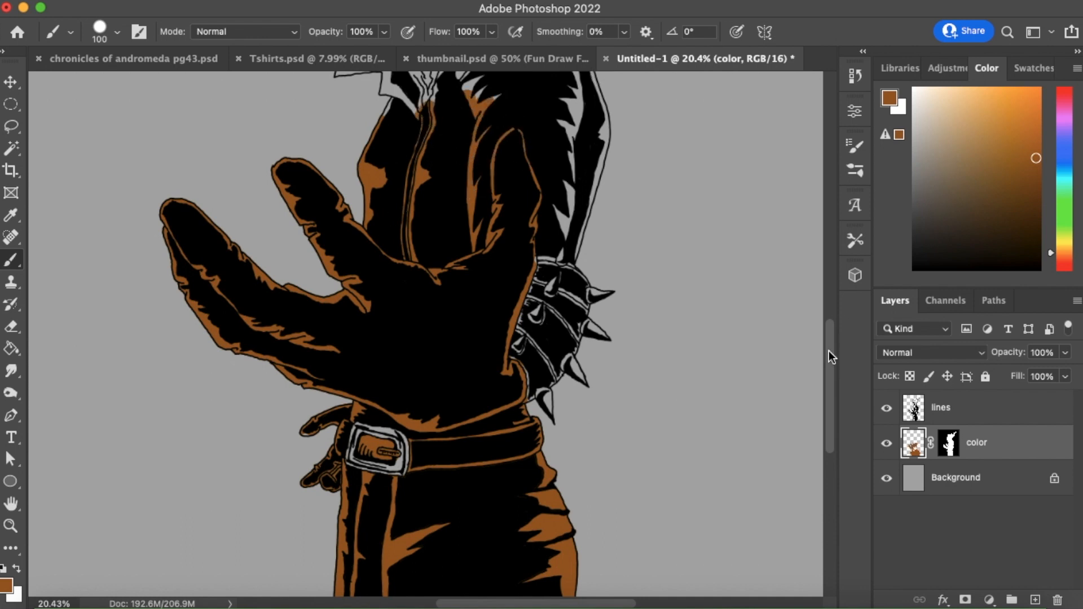
Paint the jacket's sleeve, upper front and front collar flap brown.
scroll(827, 347, "up", 5)
mouse_move(552, 413)
left_mouse_down()
mouse_move(548, 435)
mouse_move(534, 436)
mouse_move(550, 435)
mouse_move(530, 444)
mouse_move(563, 400)
mouse_move(554, 425)
mouse_move(571, 367)
mouse_move(587, 391)
mouse_move(582, 436)
mouse_move(621, 302)
mouse_move(606, 300)
mouse_move(617, 270)
mouse_move(562, 298)
mouse_move(589, 248)
mouse_move(587, 233)
mouse_move(567, 254)
left_mouse_up()
mouse_move(500, 276)
left_mouse_down()
mouse_move(463, 286)
mouse_move(444, 275)
mouse_move(423, 302)
mouse_move(393, 316)
mouse_move(385, 275)
mouse_move(410, 300)
mouse_move(383, 249)
mouse_move(363, 254)
mouse_move(353, 220)
mouse_move(364, 241)
left_mouse_up()
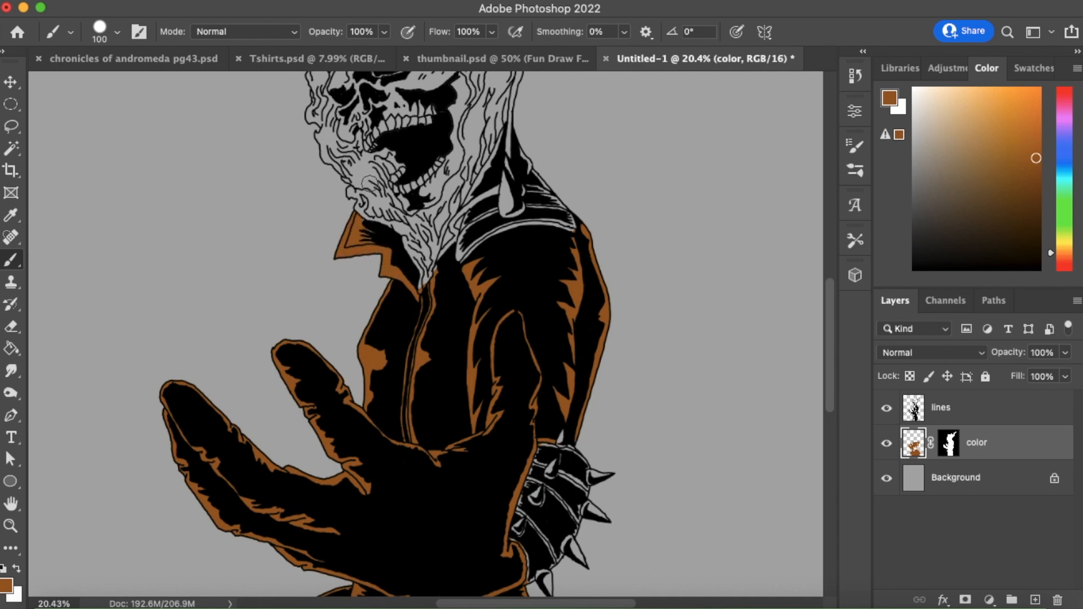
Reduce the brush to 45 px and paint the jacket collar along the flames and up behind the neck brown.
key("bracketleft")
key("bracketleft")
key("bracketleft")
key("bracketleft")
key("bracketleft")
mouse_move(445, 250)
left_mouse_down()
mouse_move(495, 188)
mouse_move(471, 199)
mouse_move(492, 161)
mouse_move(482, 175)
left_mouse_up()
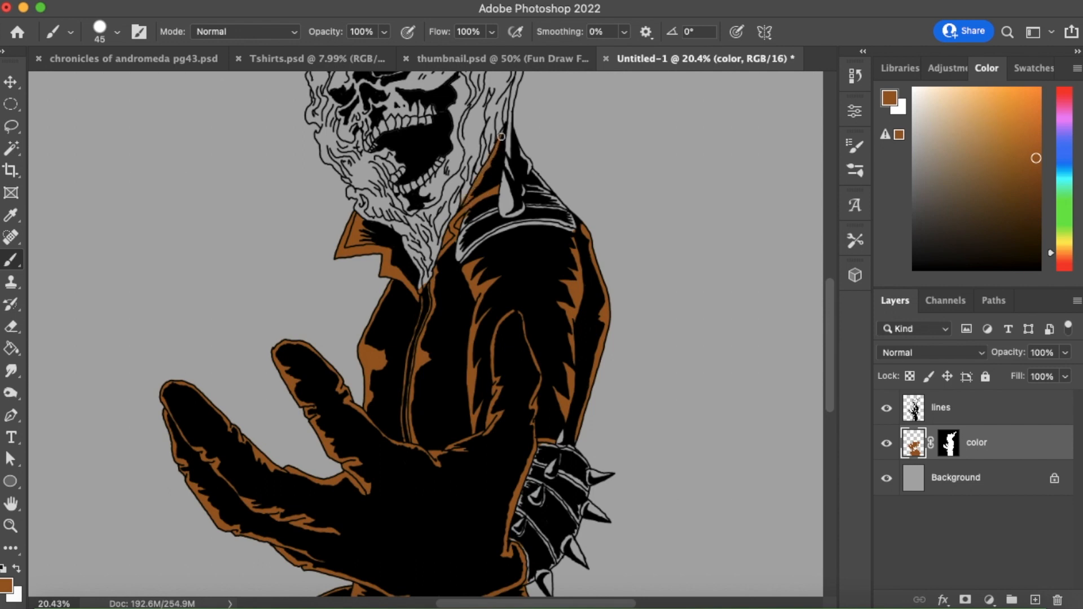
left_click_drag(514, 145, 520, 104)
scroll(790, 229, "up", 5)
left_click_drag(520, 176, 516, 196)
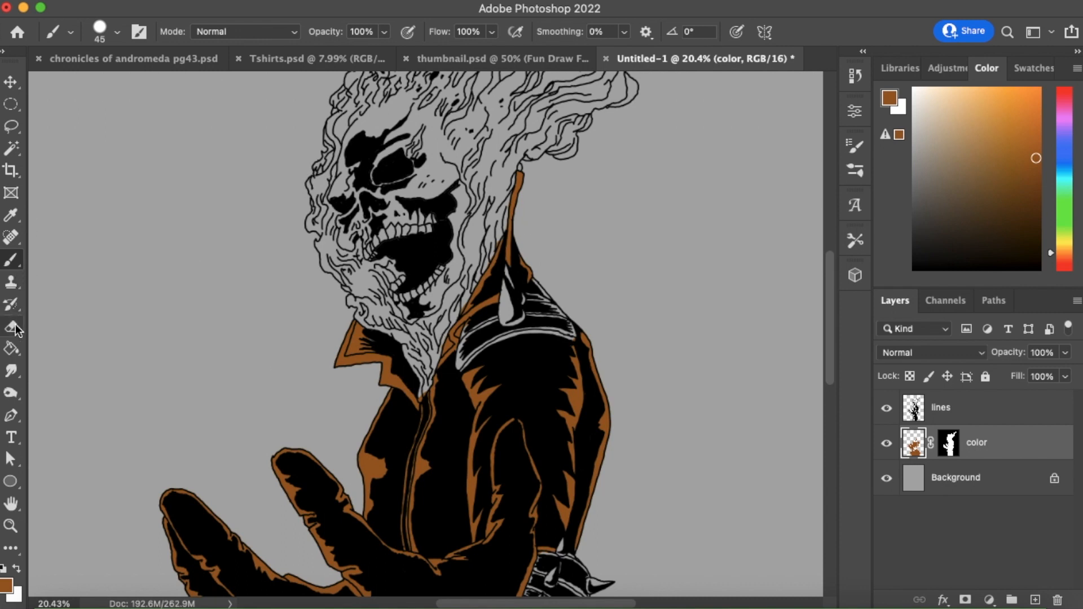
Paint the shoulder spike and the light bands of the shoulder pad medium grey with the 45 px brush.
left_click(12, 326)
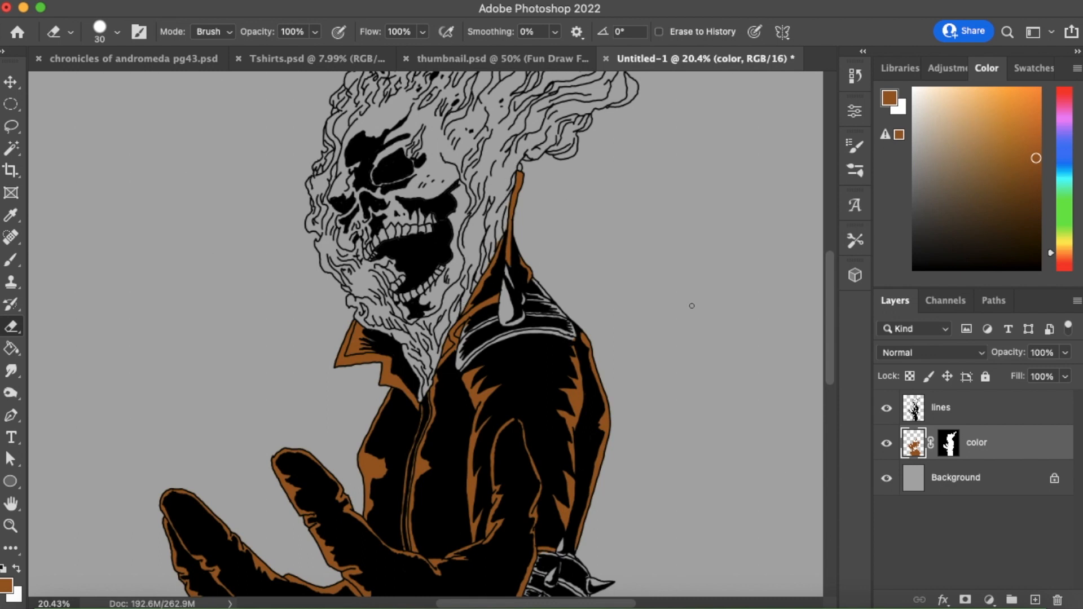
left_click_drag(910, 133, 897, 195)
key("b")
left_click_drag(509, 306, 511, 317)
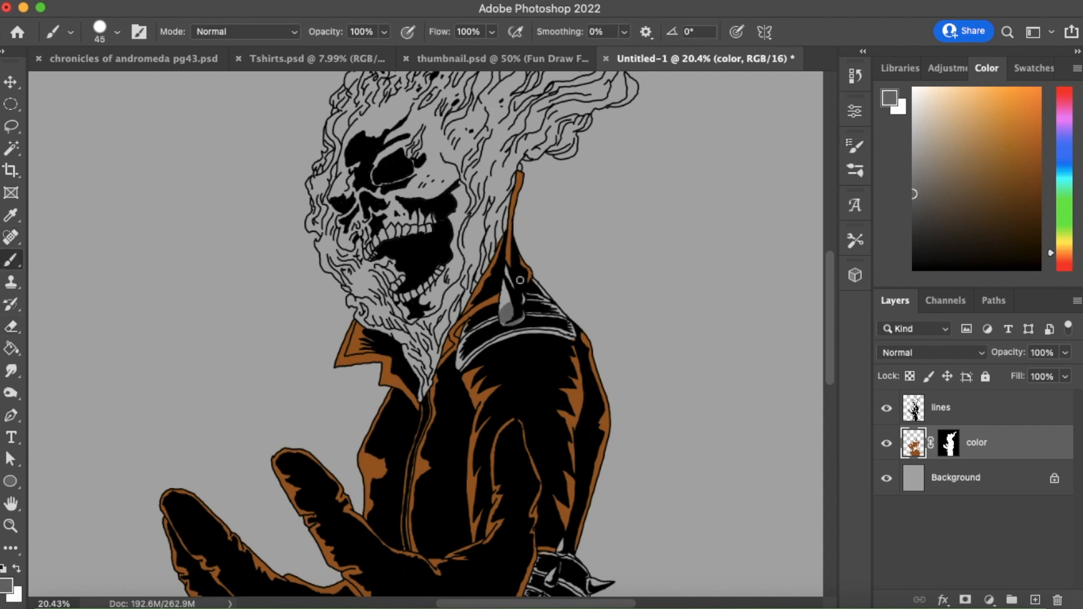
left_click_drag(526, 277, 505, 303)
mouse_move(465, 344)
left_mouse_down()
mouse_move(460, 366)
mouse_move(528, 323)
mouse_move(506, 334)
mouse_move(545, 324)
mouse_move(500, 335)
mouse_move(571, 338)
mouse_move(537, 308)
left_mouse_up()
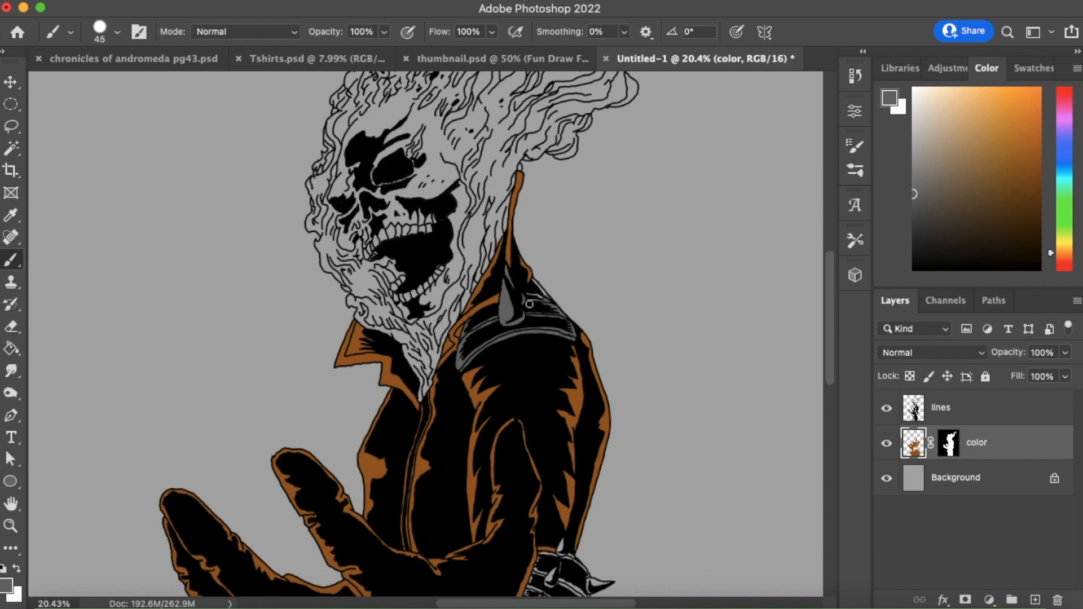
left_click(585, 387, "alt")
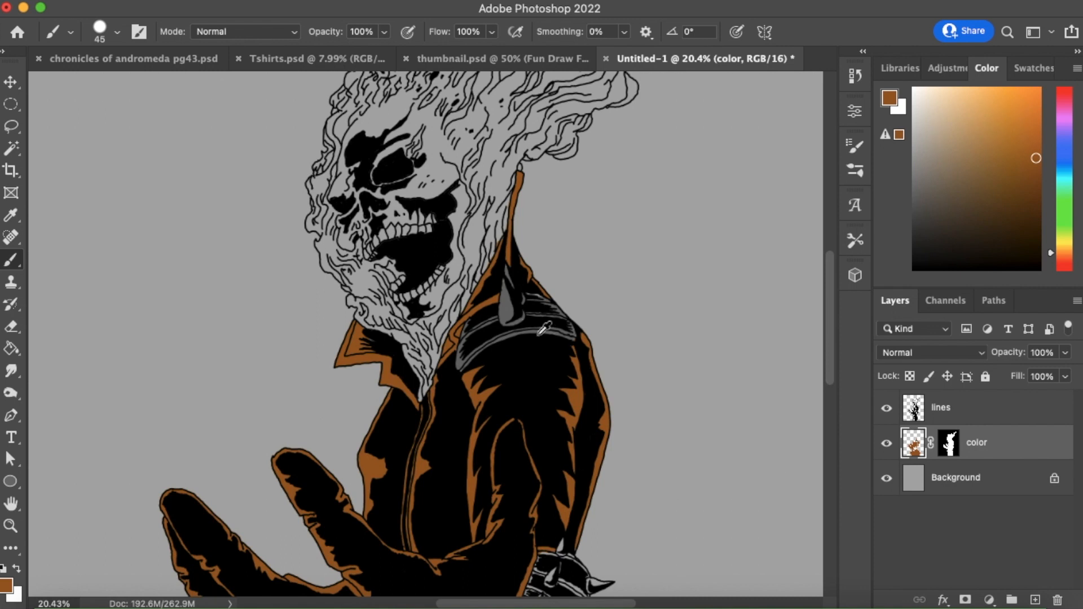
left_click(473, 343, "alt")
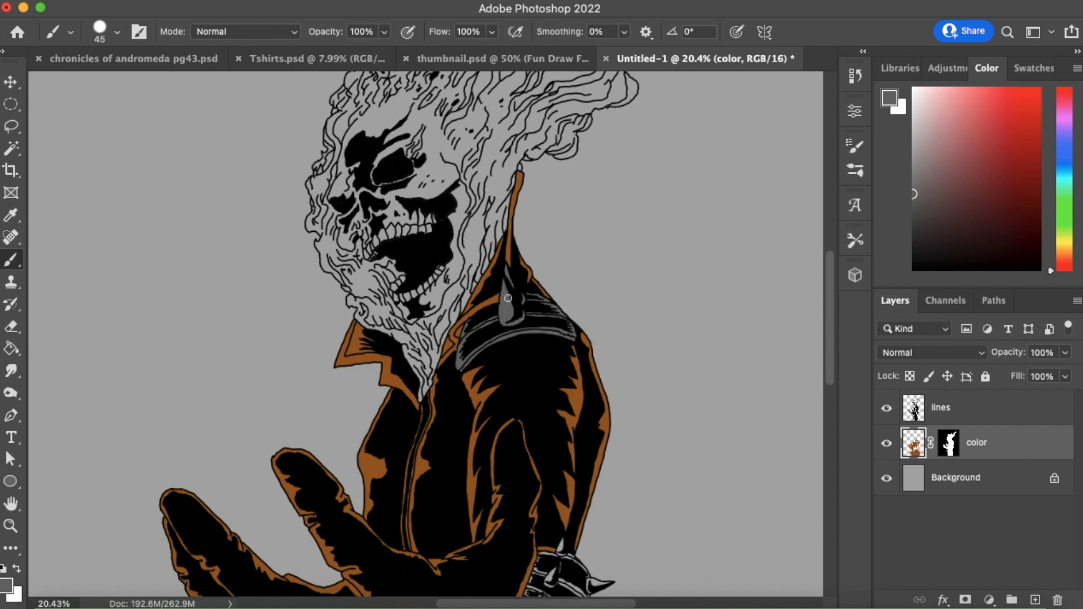
Paint the spiked wristband and the belt buckle frame the same medium grey.
left_click_drag(832, 361, 809, 427)
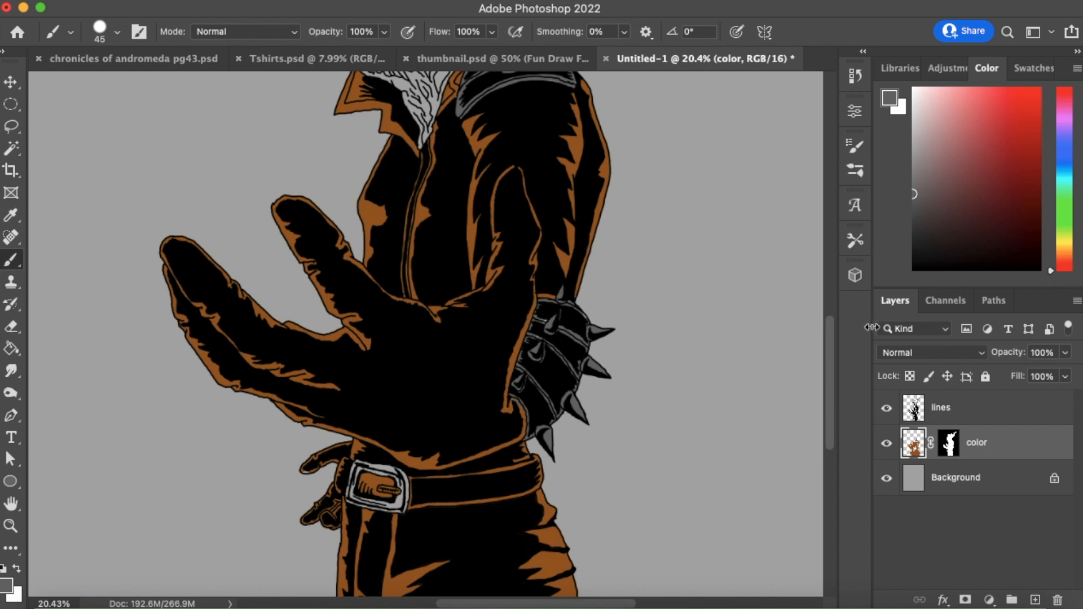
scroll(823, 375, "down", 5)
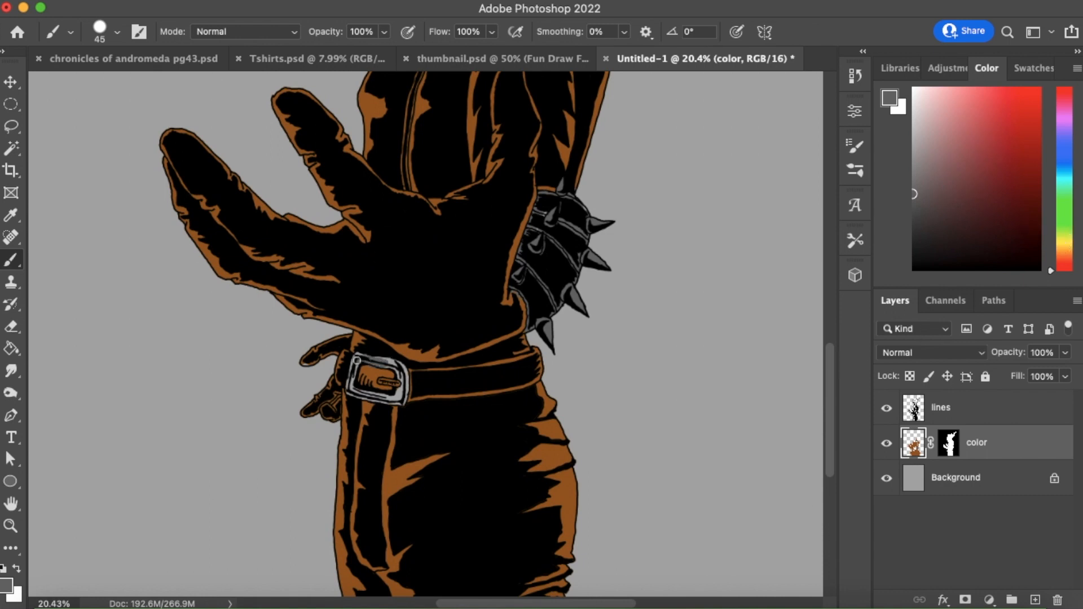
left_click_drag(349, 391, 393, 396)
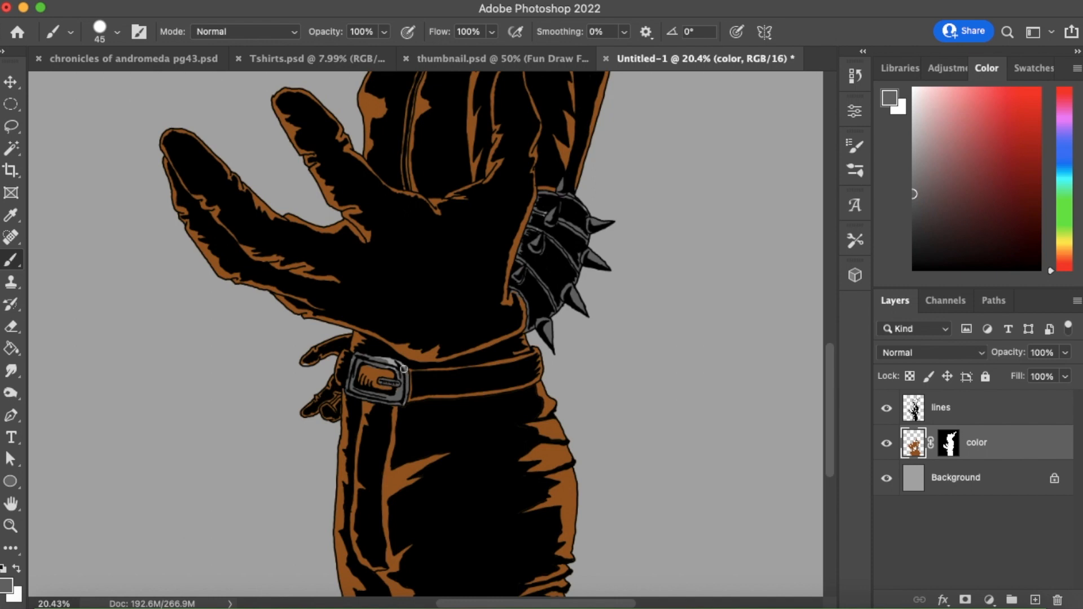
left_click(374, 373, "alt")
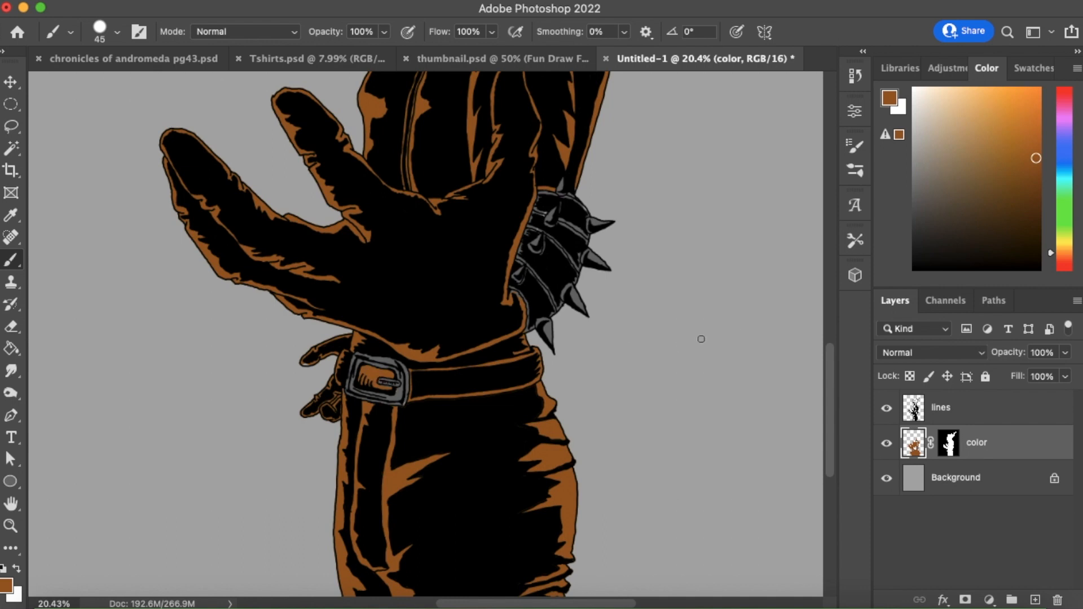
Recolour the brown clothing, the inside of the buckle and the leftover shoulder edge dark grey with the Paint Bucket.
left_click(922, 201)
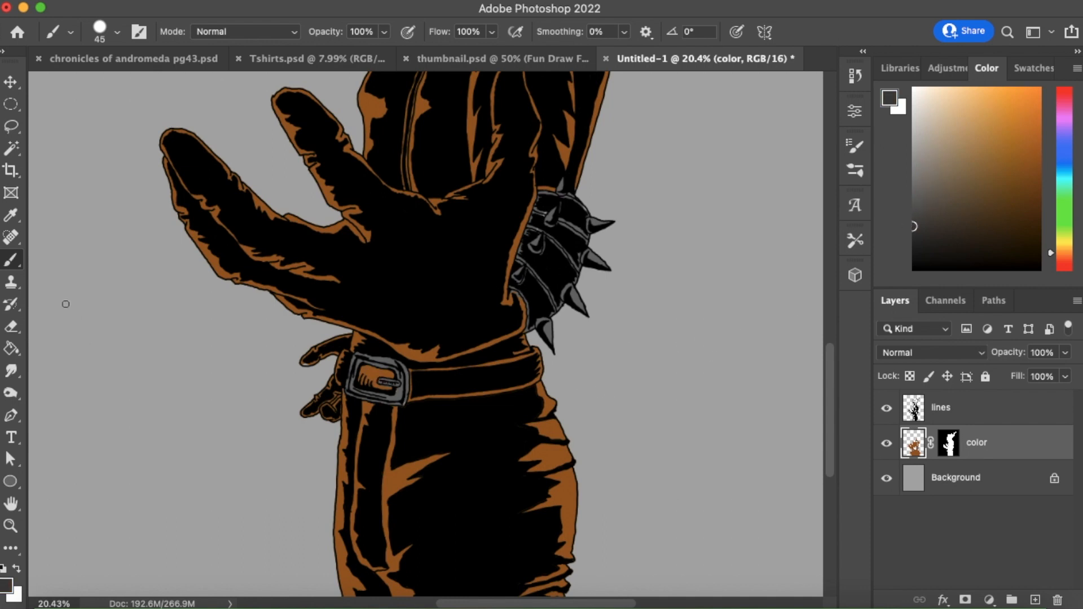
left_click(11, 349)
left_click(556, 458)
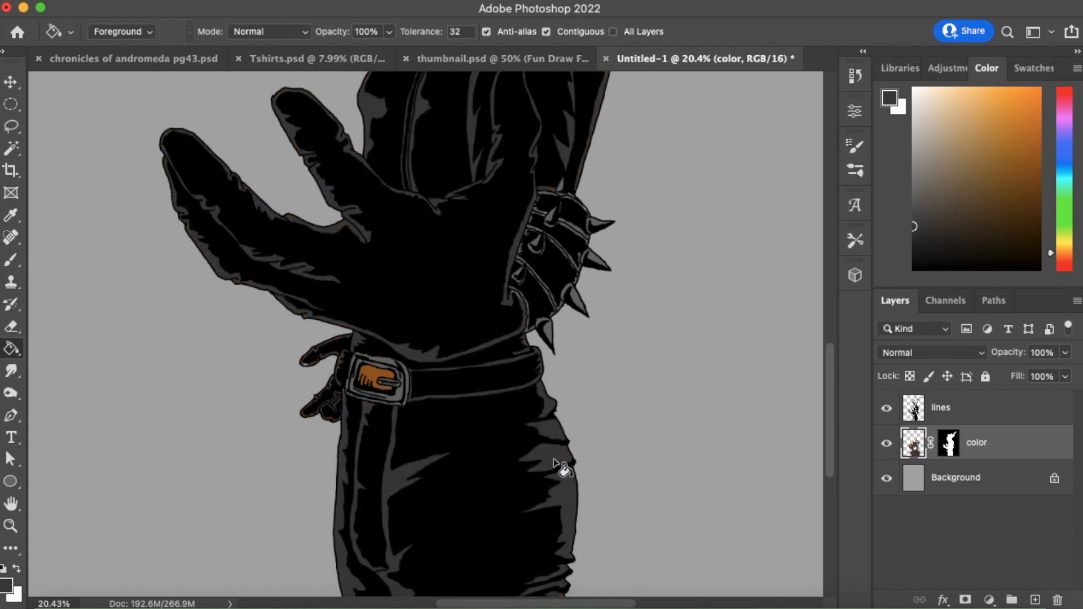
left_click(378, 368)
left_click_drag(825, 394, 818, 332)
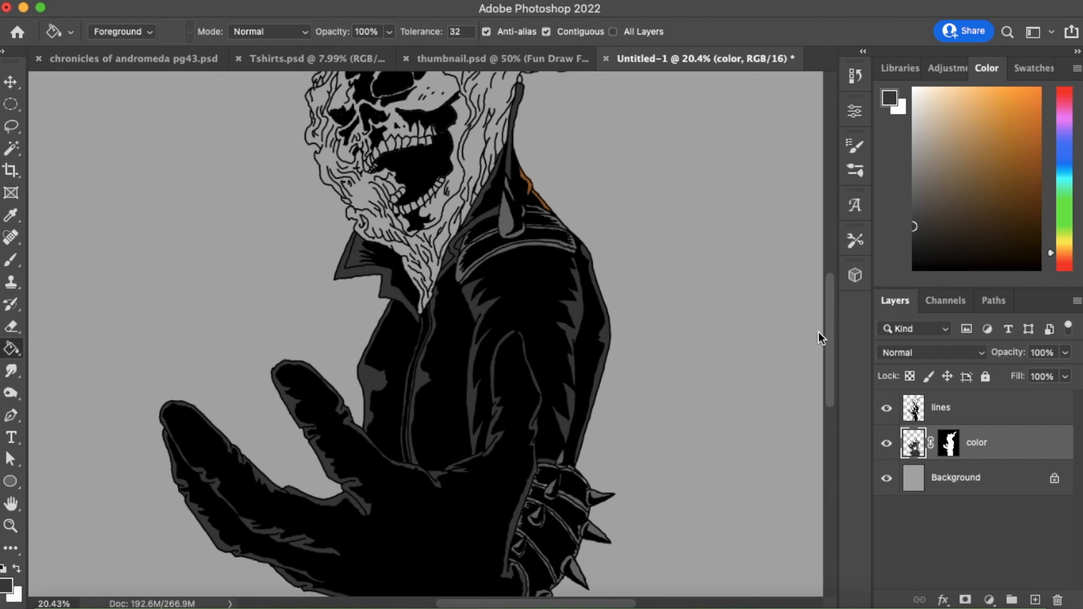
left_click(529, 186)
Choose a pale cream colour and paint the skull's forehead and front temple with the 45 px brush.
left_click(10, 525)
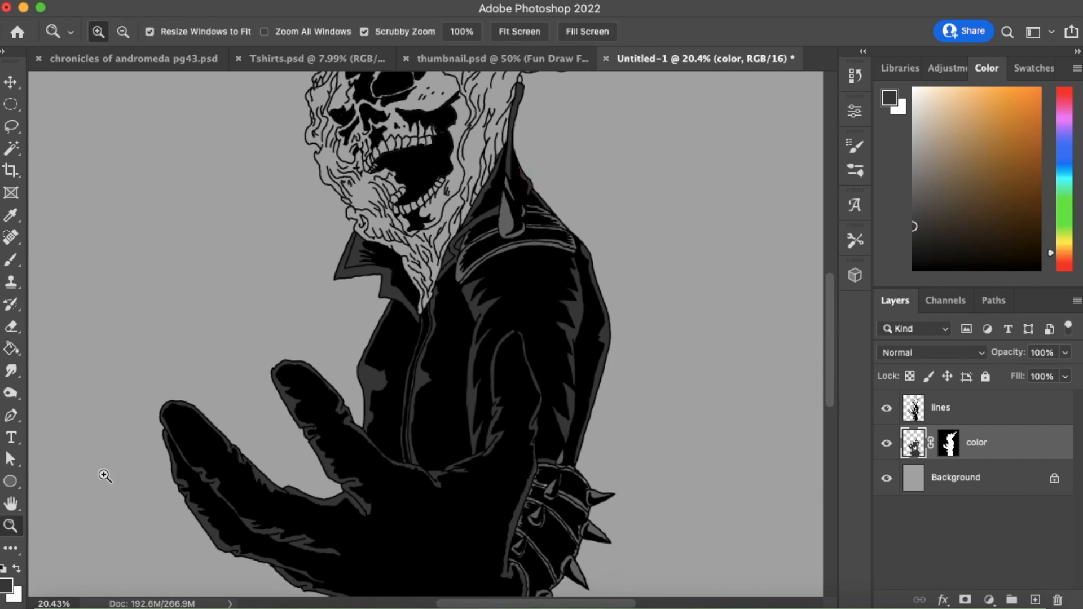
scroll(508, 361, "down", 5)
scroll(543, 368, "down", 2)
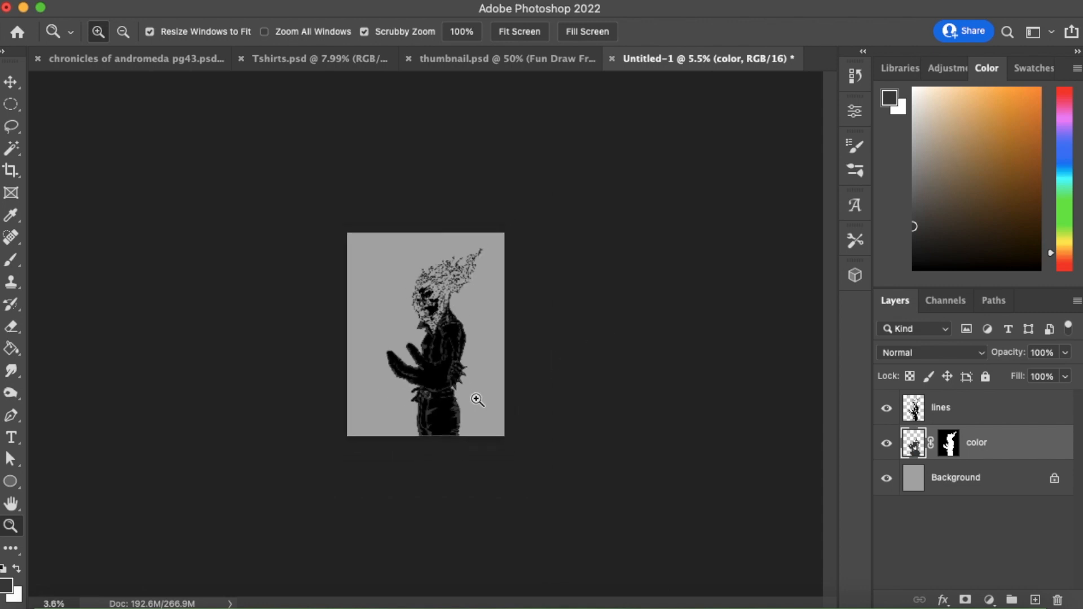
scroll(530, 384, "up", 6)
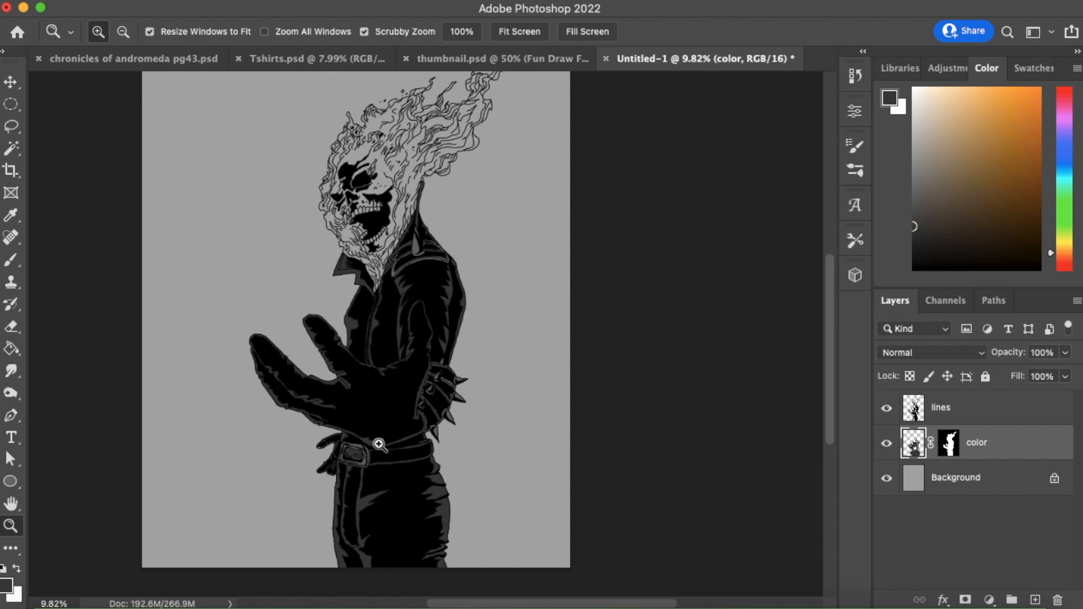
left_click_drag(392, 183, 435, 194)
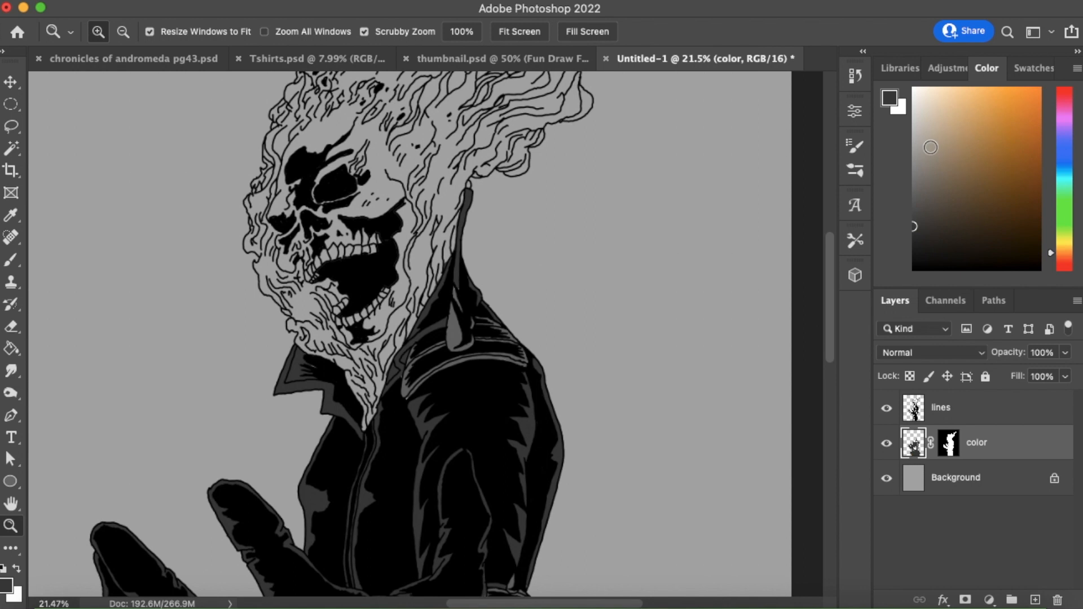
mouse_move(951, 143)
left_mouse_down()
mouse_move(950, 120)
mouse_move(944, 160)
left_mouse_up()
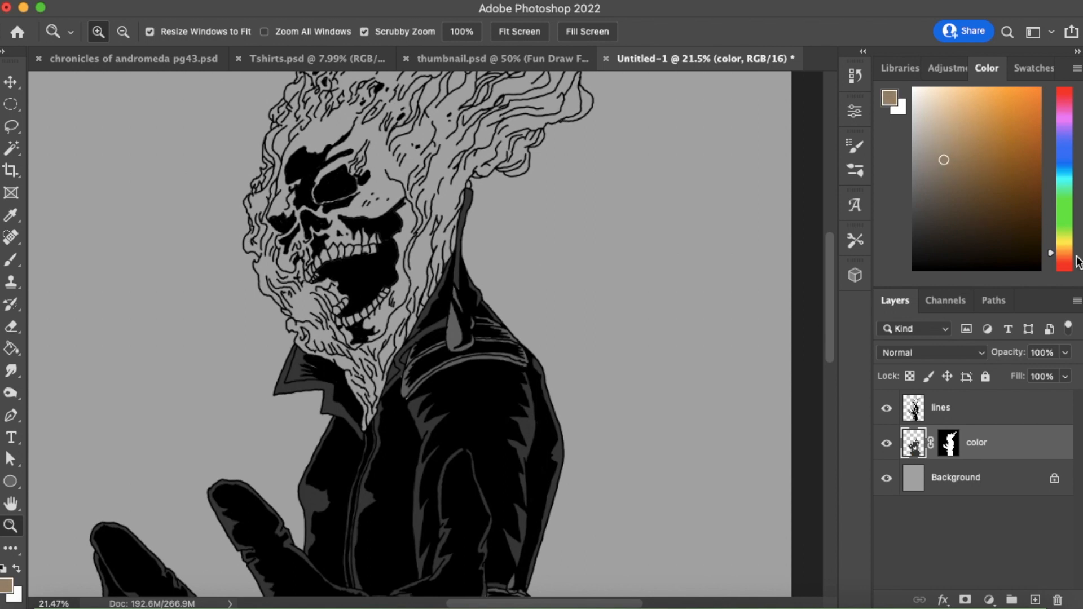
left_click(961, 129)
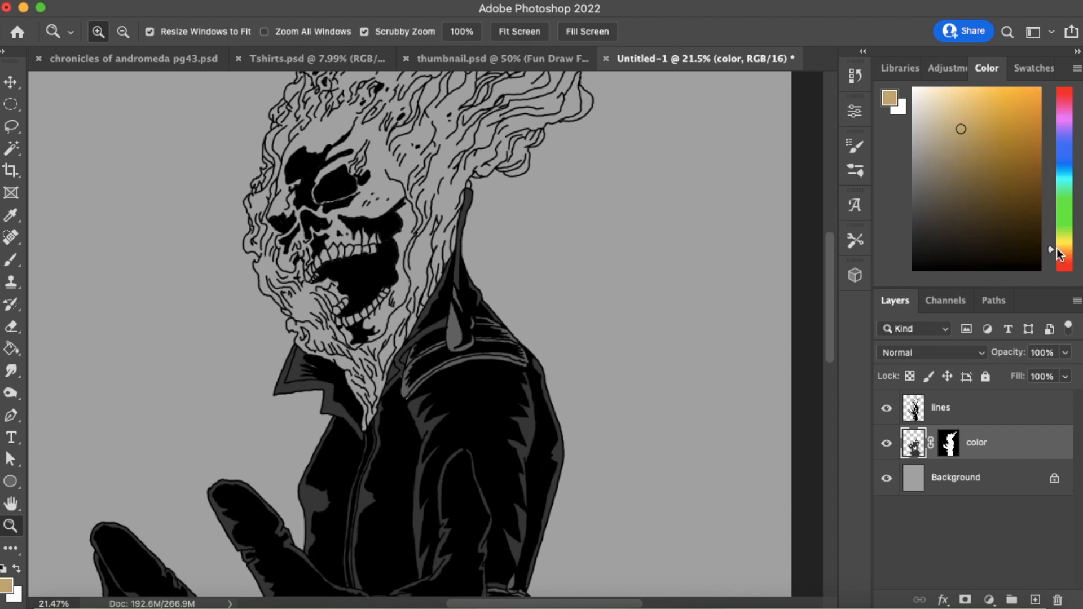
left_click(942, 115)
left_click(12, 262)
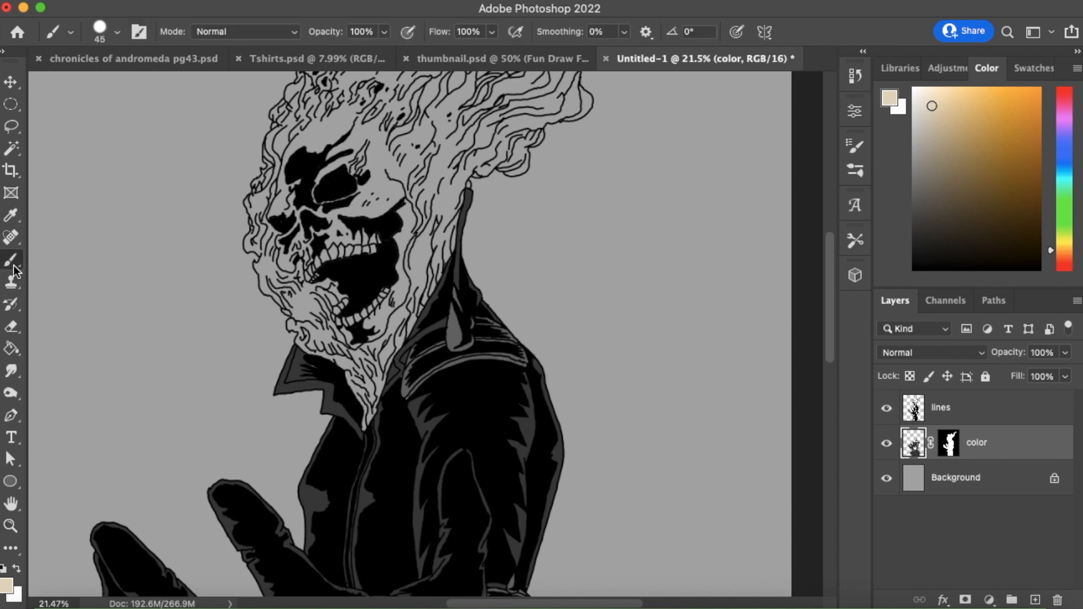
mouse_move(328, 161)
left_mouse_down()
mouse_move(344, 137)
mouse_move(310, 161)
mouse_move(309, 146)
mouse_move(349, 113)
mouse_move(296, 146)
left_mouse_up()
mouse_move(284, 170)
left_mouse_down()
mouse_move(290, 156)
mouse_move(289, 196)
mouse_move(275, 215)
left_mouse_up()
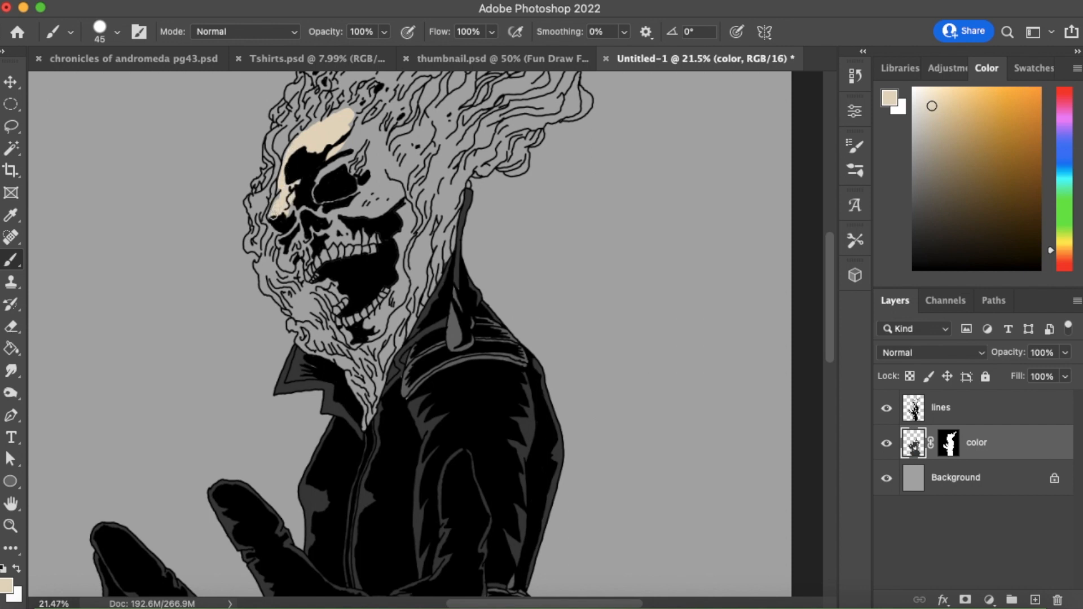
Paint the skull's brow, eye socket surrounds, cheekbone, teeth and jaw pale cream.
left_click_drag(325, 171, 316, 183)
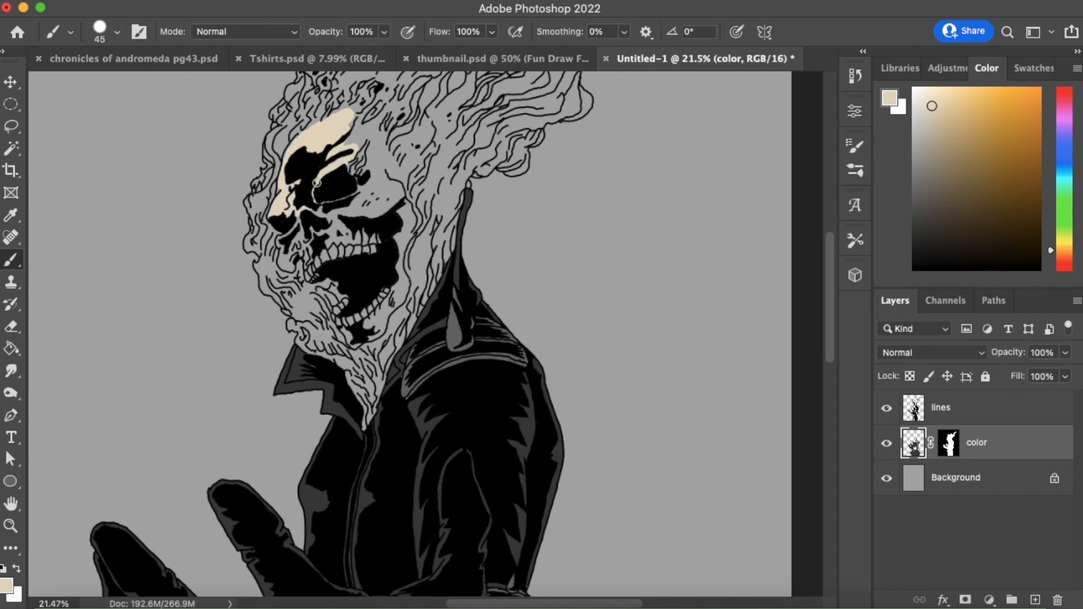
mouse_move(347, 149)
left_mouse_down()
mouse_move(348, 115)
mouse_move(325, 130)
mouse_move(366, 125)
mouse_move(360, 115)
mouse_move(378, 121)
mouse_move(346, 178)
mouse_move(353, 199)
mouse_move(306, 214)
mouse_move(286, 264)
mouse_move(282, 241)
mouse_move(302, 244)
mouse_move(312, 276)
mouse_move(323, 268)
mouse_move(329, 231)
mouse_move(378, 244)
mouse_move(360, 212)
mouse_move(375, 192)
mouse_move(360, 211)
mouse_move(401, 192)
mouse_move(388, 210)
mouse_move(399, 193)
mouse_move(384, 163)
mouse_move(398, 186)
mouse_move(381, 131)
mouse_move(375, 177)
mouse_move(372, 159)
mouse_move(359, 179)
mouse_move(378, 203)
mouse_move(388, 191)
mouse_move(387, 221)
mouse_move(407, 209)
mouse_move(404, 281)
left_mouse_up()
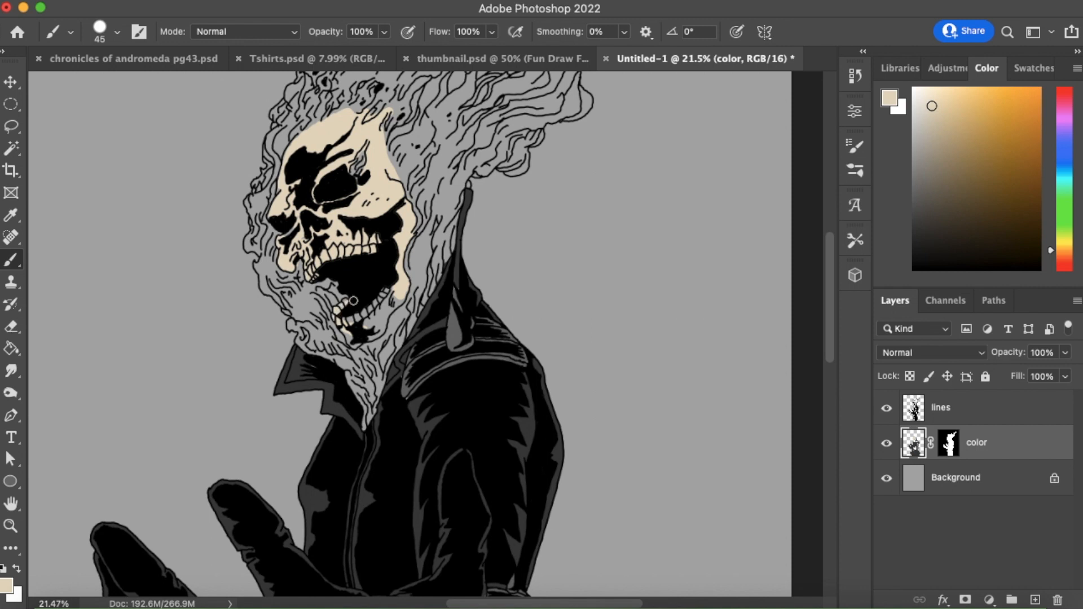
mouse_move(374, 301)
left_mouse_down()
mouse_move(400, 299)
mouse_move(355, 342)
mouse_move(351, 333)
mouse_move(374, 325)
left_mouse_up()
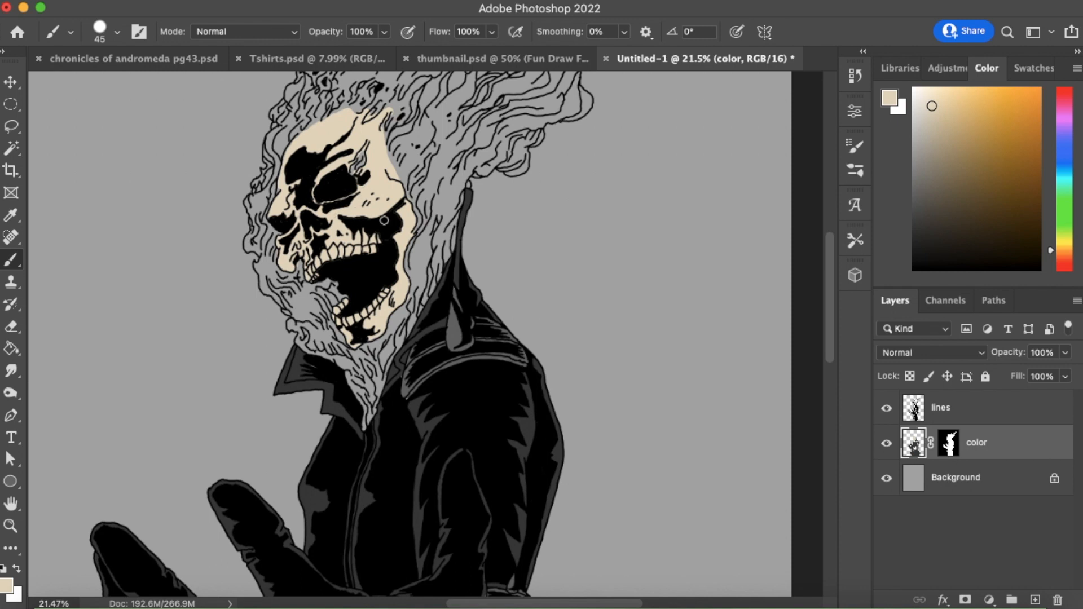
Choose a light golden-orange colour and paint the large flame trailing behind the head with the 45 px brush.
left_click(11, 526)
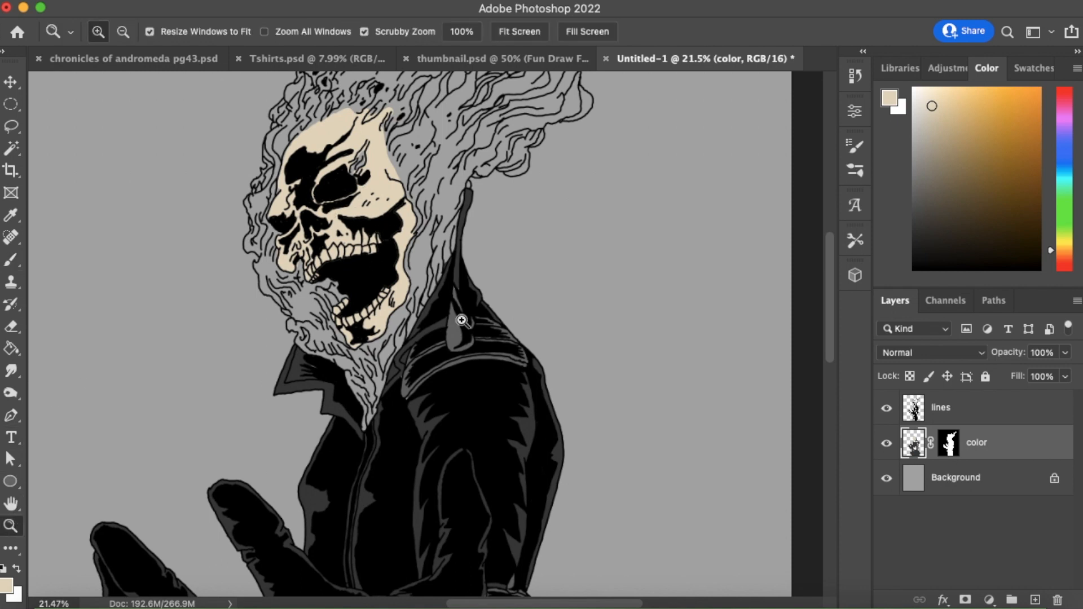
left_click_drag(451, 368, 376, 397)
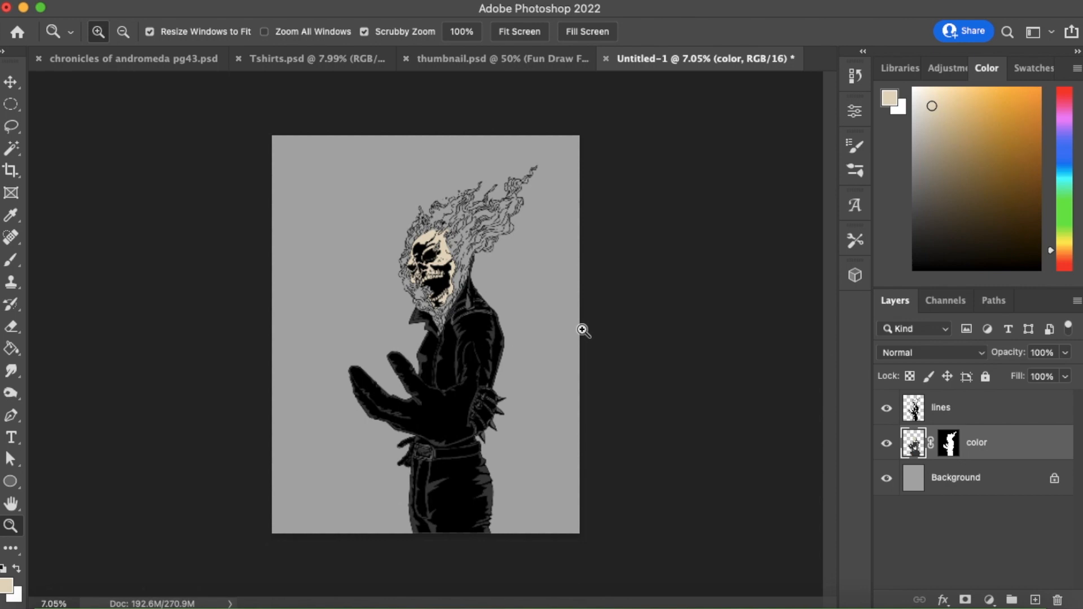
left_click_drag(480, 250, 538, 266)
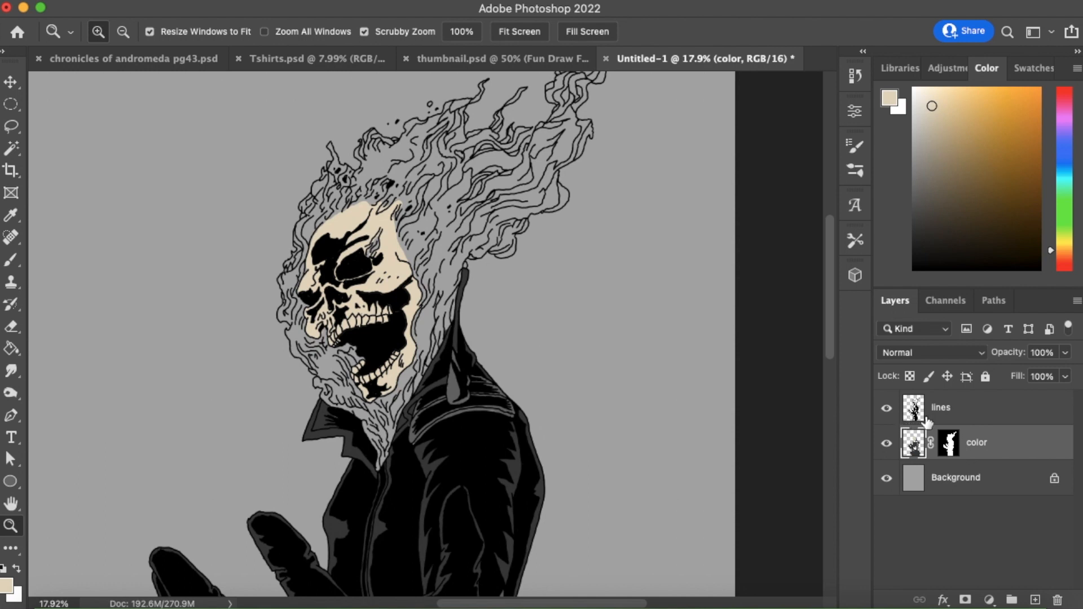
left_click_drag(1072, 249, 1072, 247)
left_click_drag(1027, 97, 968, 91)
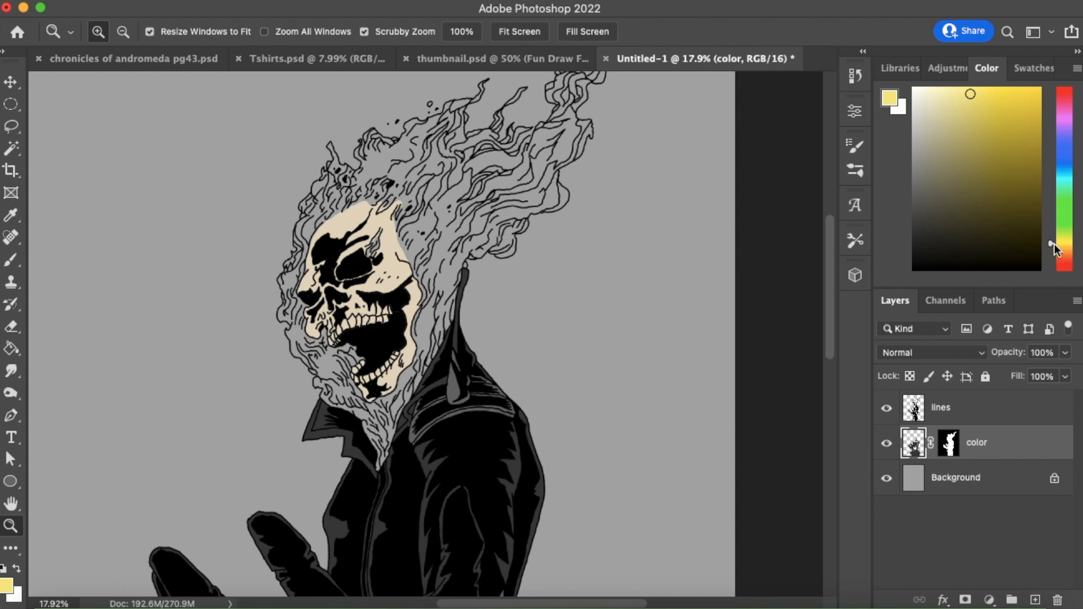
left_click_drag(1052, 244, 1054, 247)
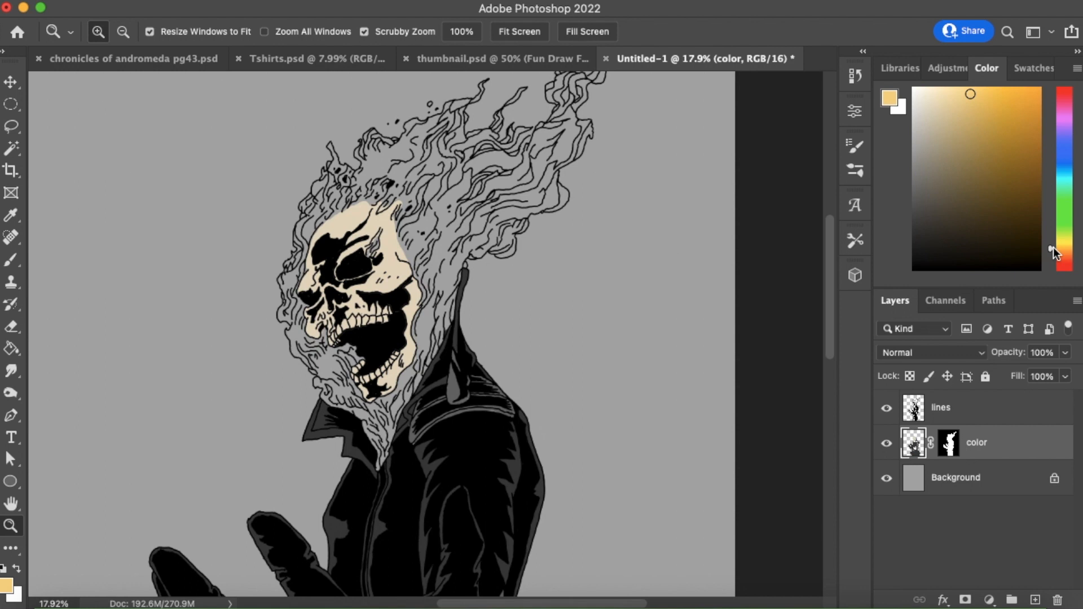
left_click_drag(970, 97, 969, 92)
left_click(11, 260)
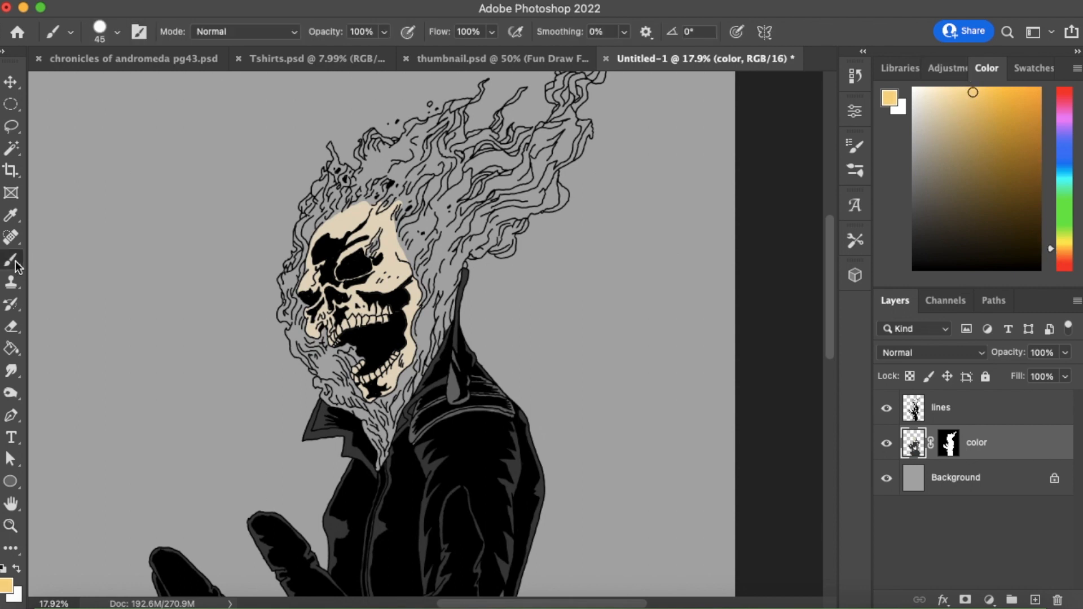
left_click(464, 242)
mouse_move(485, 218)
left_mouse_down()
mouse_move(553, 186)
mouse_move(509, 246)
mouse_move(574, 183)
mouse_move(456, 265)
mouse_move(536, 177)
mouse_move(581, 147)
mouse_move(519, 201)
mouse_move(604, 116)
mouse_move(596, 107)
mouse_move(550, 116)
mouse_move(591, 108)
mouse_move(594, 168)
mouse_move(564, 175)
left_mouse_up()
scroll(803, 259, "up", 3)
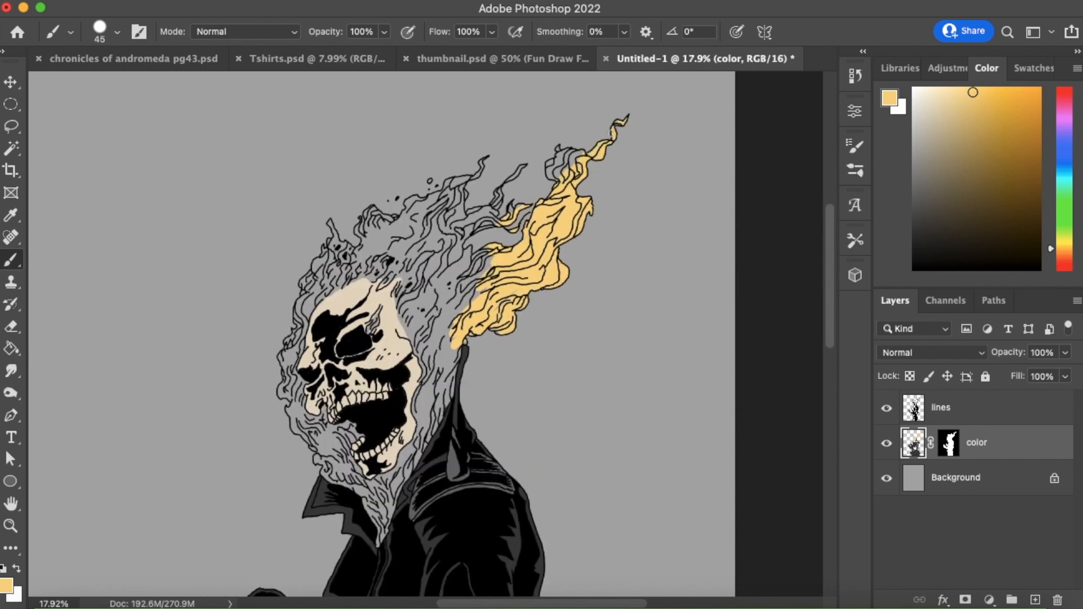
Paint the upper flame tips, the flames over the crown and those along the front of the face golden orange.
left_click_drag(611, 132, 553, 164)
mouse_move(496, 220)
left_mouse_down()
mouse_move(449, 330)
mouse_move(488, 217)
left_mouse_up()
mouse_move(448, 304)
left_mouse_down()
mouse_move(540, 181)
mouse_move(433, 224)
mouse_move(495, 166)
mouse_move(386, 225)
mouse_move(422, 179)
mouse_move(449, 169)
mouse_move(307, 260)
mouse_move(359, 202)
mouse_move(411, 189)
mouse_move(373, 250)
mouse_move(474, 190)
mouse_move(381, 265)
mouse_move(396, 234)
mouse_move(280, 309)
left_mouse_up()
mouse_move(343, 231)
left_mouse_down()
mouse_move(287, 342)
mouse_move(299, 439)
mouse_move(298, 342)
left_mouse_up()
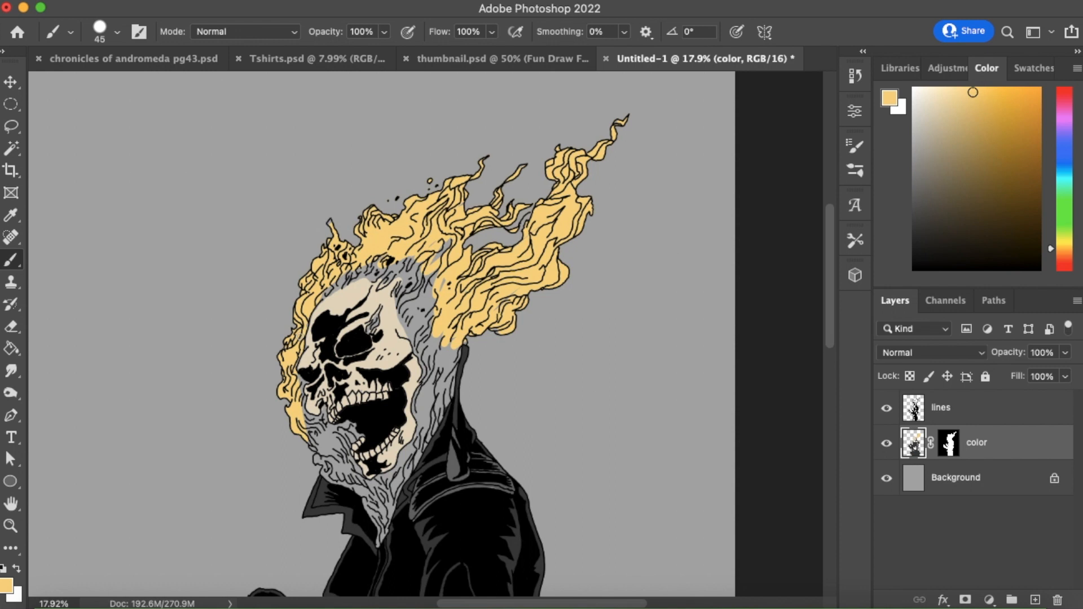
Paint the inner flames above the forehead and behind the skull down to the jacket collar golden orange.
mouse_move(347, 276)
left_mouse_down()
mouse_move(322, 298)
mouse_move(366, 269)
mouse_move(388, 271)
left_mouse_up()
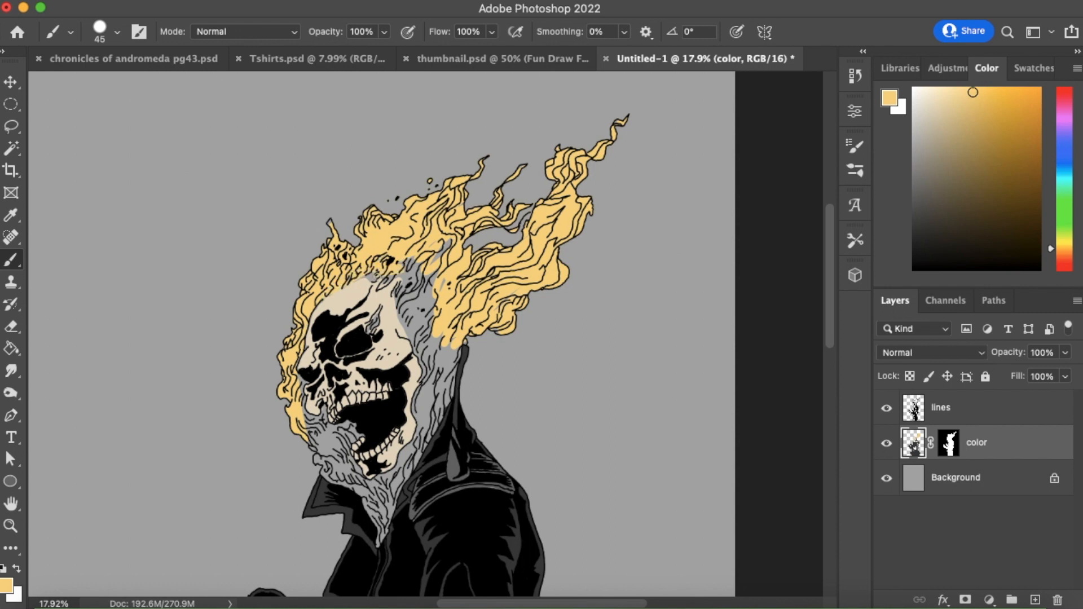
mouse_move(399, 268)
left_mouse_down()
mouse_move(384, 283)
mouse_move(406, 296)
mouse_move(407, 317)
left_mouse_up()
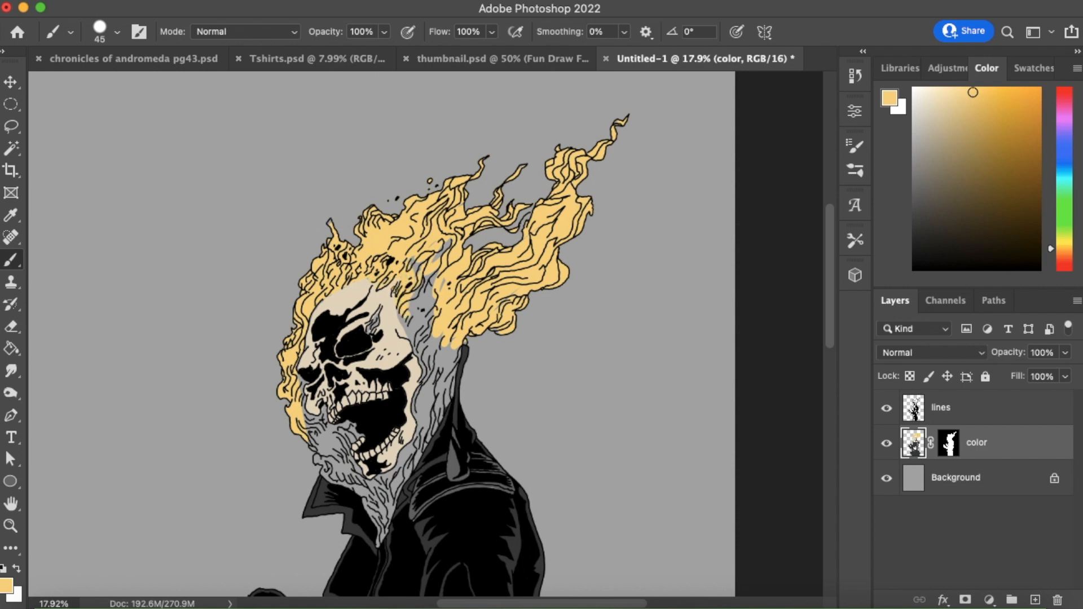
mouse_move(417, 268)
left_mouse_down()
mouse_move(409, 308)
mouse_move(433, 277)
mouse_move(445, 281)
left_mouse_up()
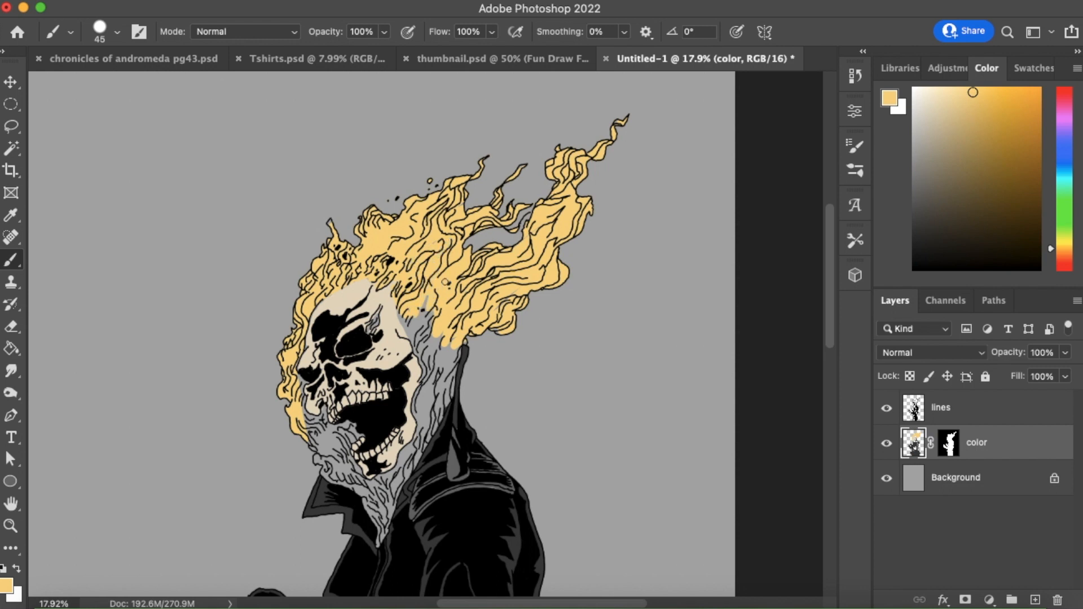
mouse_move(445, 342)
left_mouse_down()
mouse_move(449, 364)
mouse_move(456, 348)
mouse_move(450, 388)
mouse_move(429, 432)
mouse_move(424, 368)
mouse_move(417, 409)
mouse_move(427, 324)
mouse_move(436, 377)
mouse_move(413, 338)
mouse_move(420, 305)
left_mouse_up()
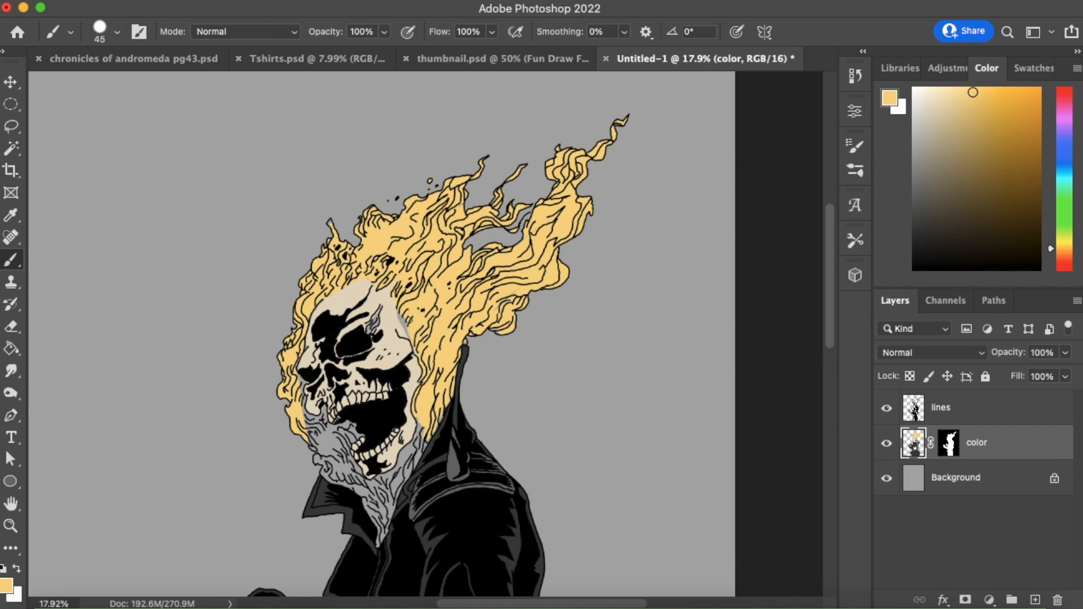
Paint the flames along the back of the skull and jaw down to the jacket's collar opening golden orange.
left_click_drag(401, 314, 401, 311)
left_click_drag(827, 312, 817, 345)
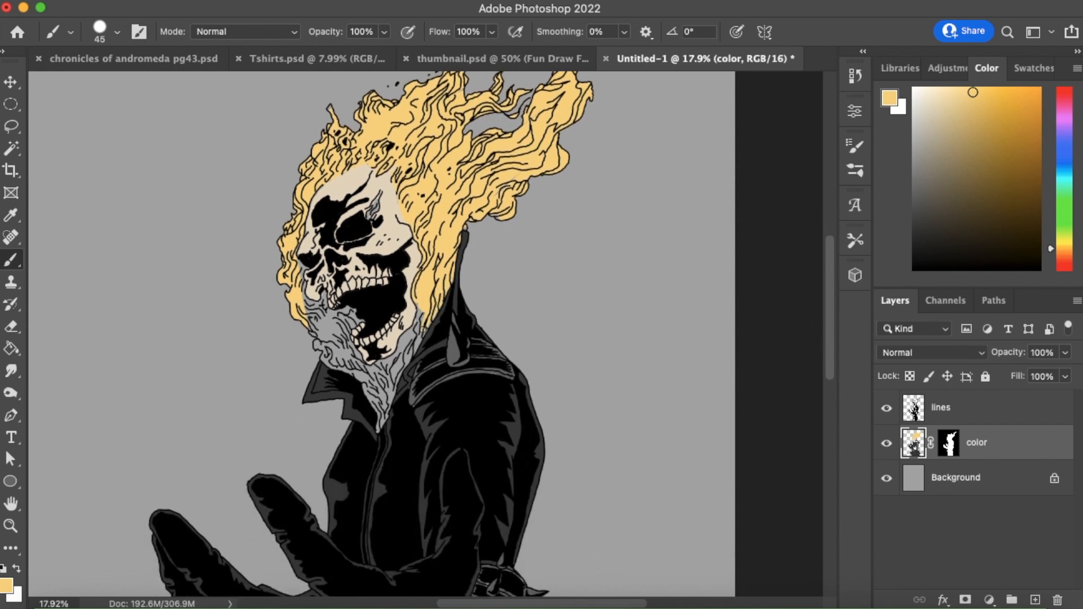
left_click_drag(416, 342, 420, 301)
left_click_drag(418, 341, 379, 431)
left_click_drag(382, 387, 381, 418)
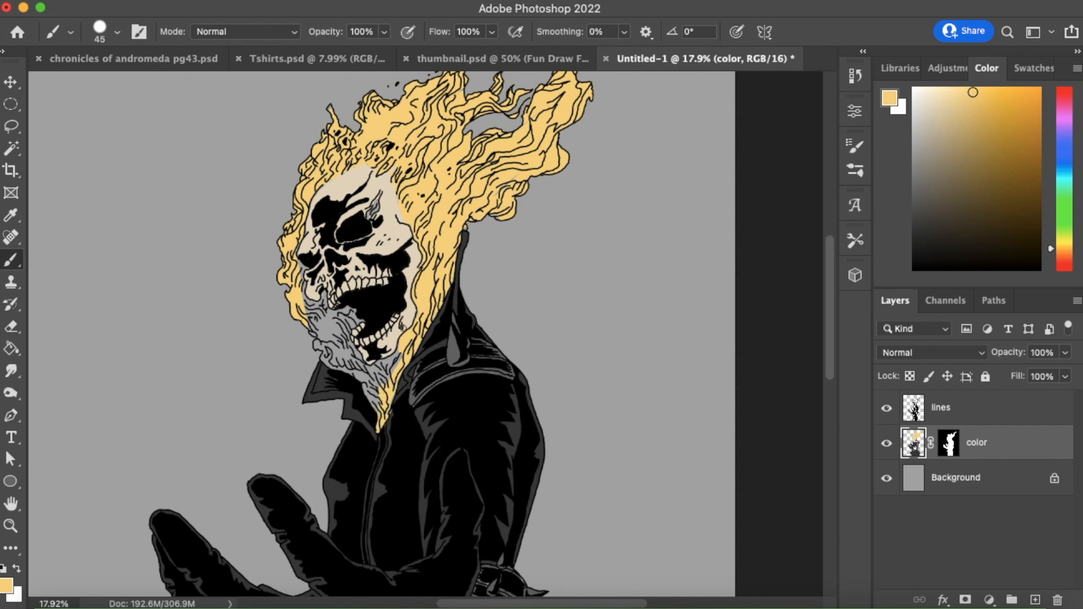
Sample the golden orange from the flames and paint the remaining grey flames at the collar, under the chin and around the jaw.
left_click(319, 391, "alt")
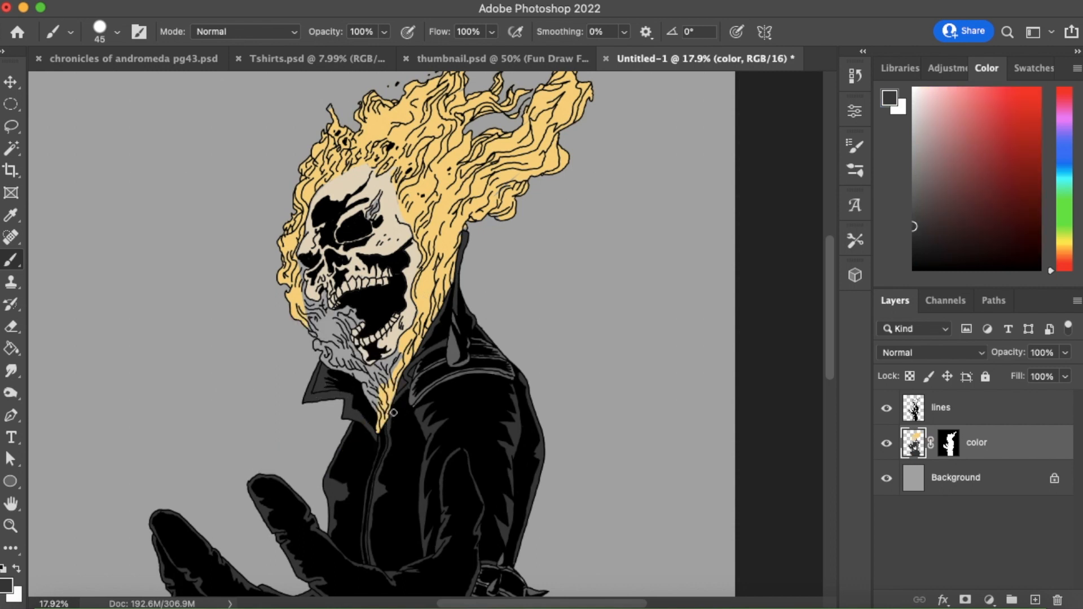
left_click(414, 398, "alt")
left_click(387, 397, "alt")
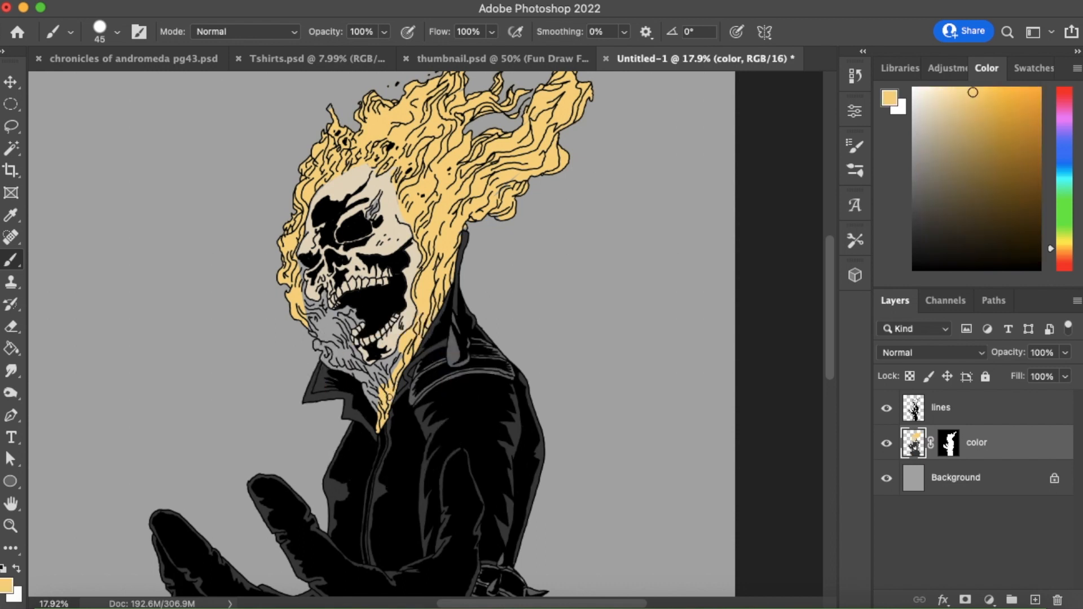
left_click_drag(401, 356, 396, 362)
left_click(420, 355, "alt")
left_click(422, 310, "alt")
mouse_move(398, 356)
left_mouse_down()
mouse_move(384, 367)
mouse_move(379, 406)
mouse_move(366, 386)
mouse_move(373, 400)
mouse_move(376, 389)
left_mouse_up()
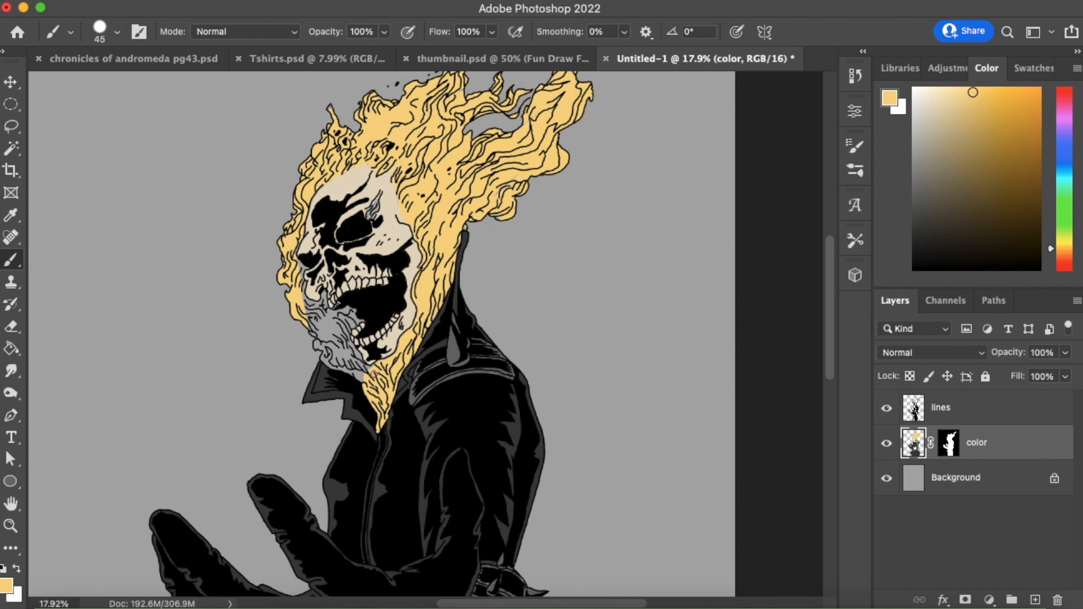
mouse_move(364, 373)
left_mouse_down()
mouse_move(329, 361)
mouse_move(333, 353)
mouse_move(357, 370)
mouse_move(353, 355)
left_mouse_up()
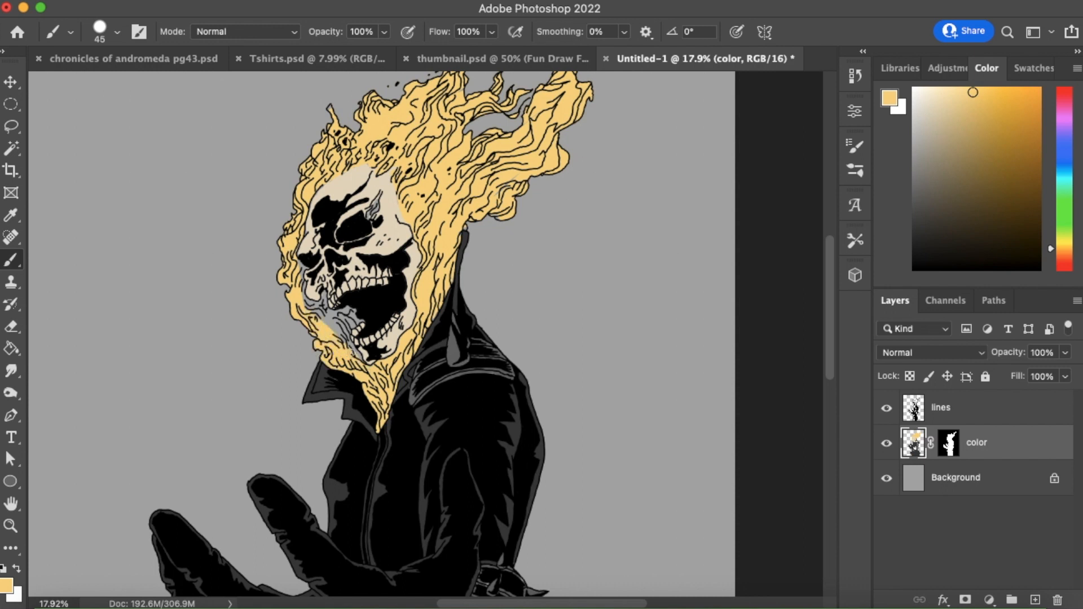
left_click_drag(349, 344, 298, 282)
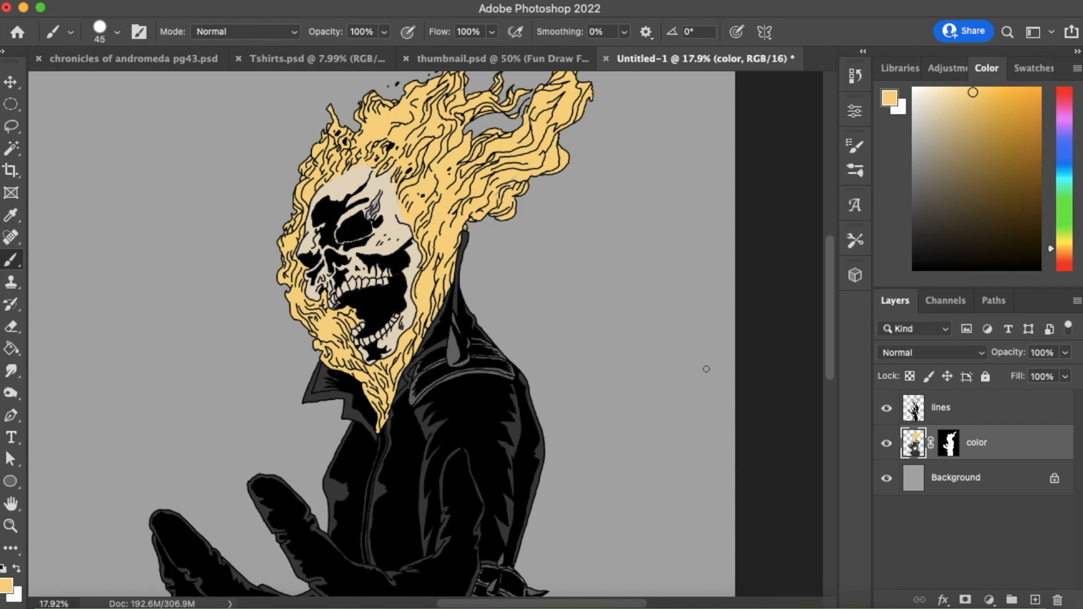
Add a new layer above the color layer and give it a mask made from the color layer's mask.
left_click(12, 525)
left_click_drag(464, 402, 596, 356)
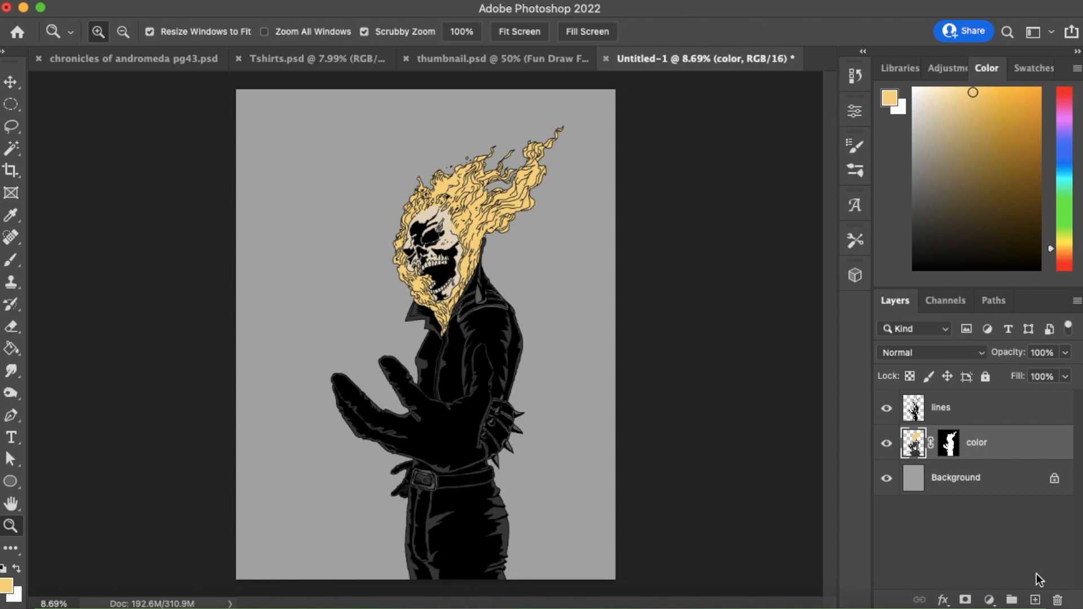
left_click(1037, 600)
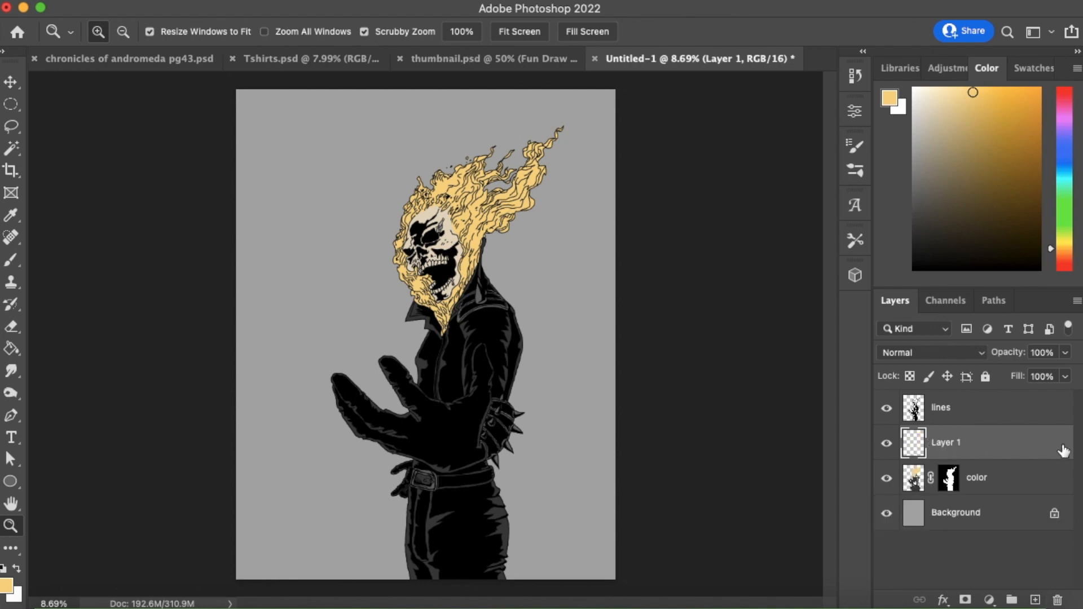
left_click(949, 479, "ctrl")
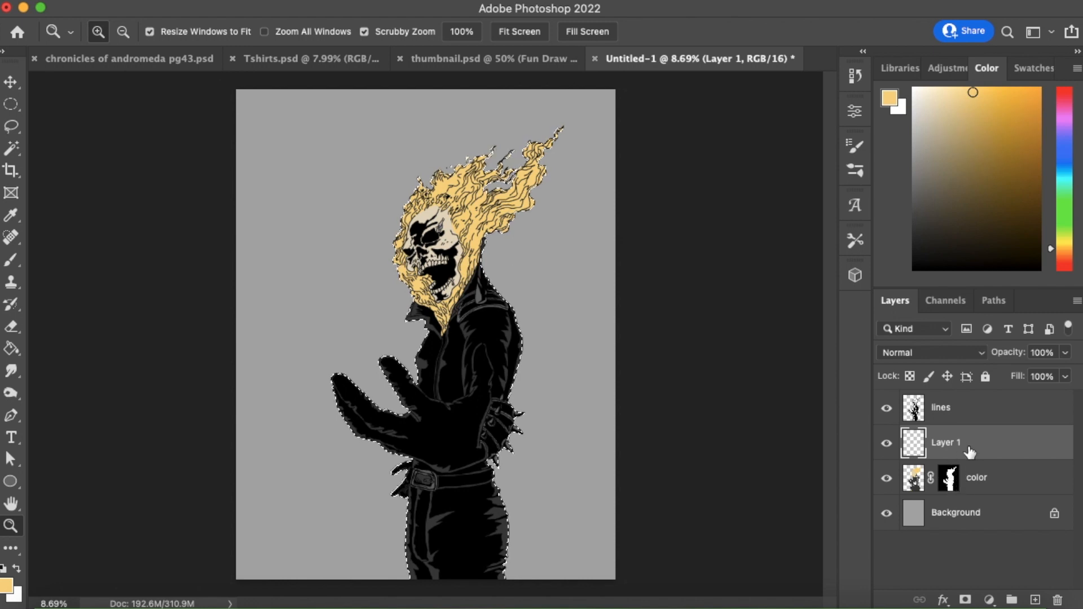
left_click(965, 600)
left_click(909, 446)
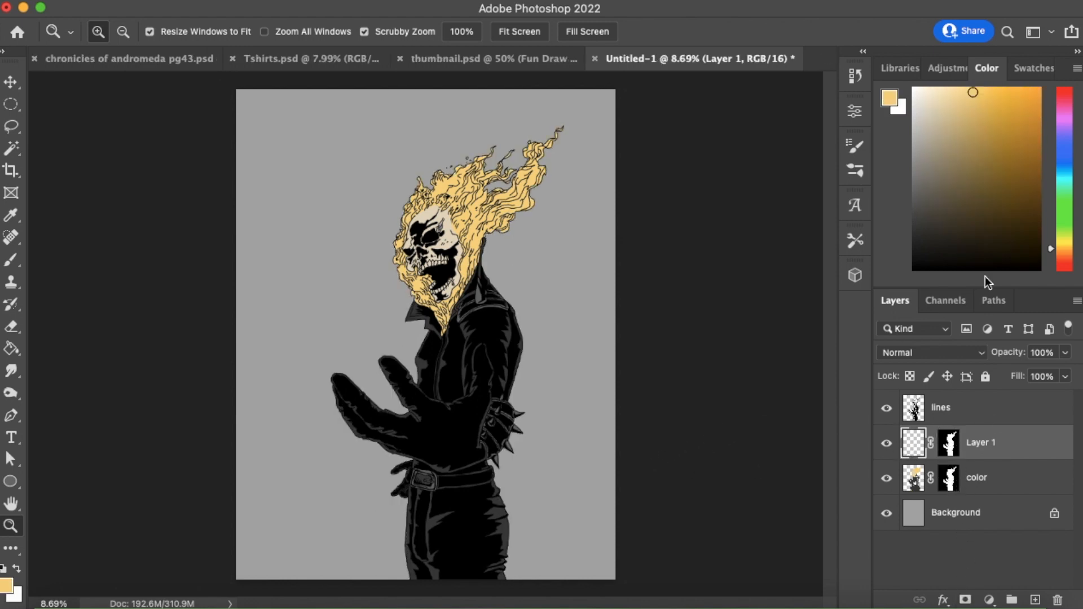
Choose a light salmon-orange colour and the Airbrush preset at 394 px with 0% hardness.
left_click_drag(1055, 258, 1061, 259)
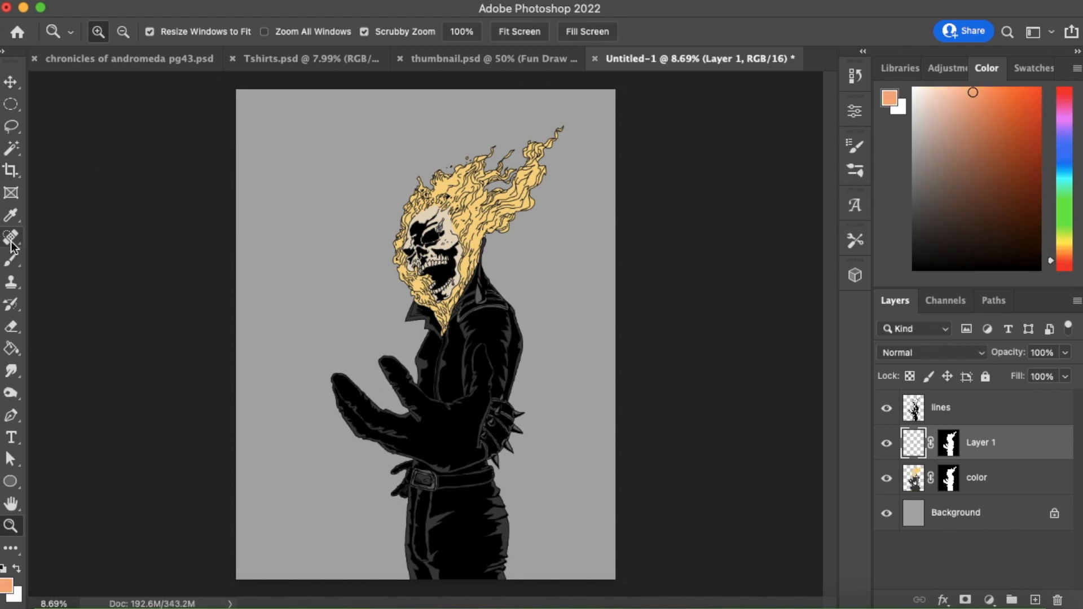
left_click(12, 259)
left_click(117, 31)
left_click_drag(193, 218, 199, 241)
left_click(162, 228)
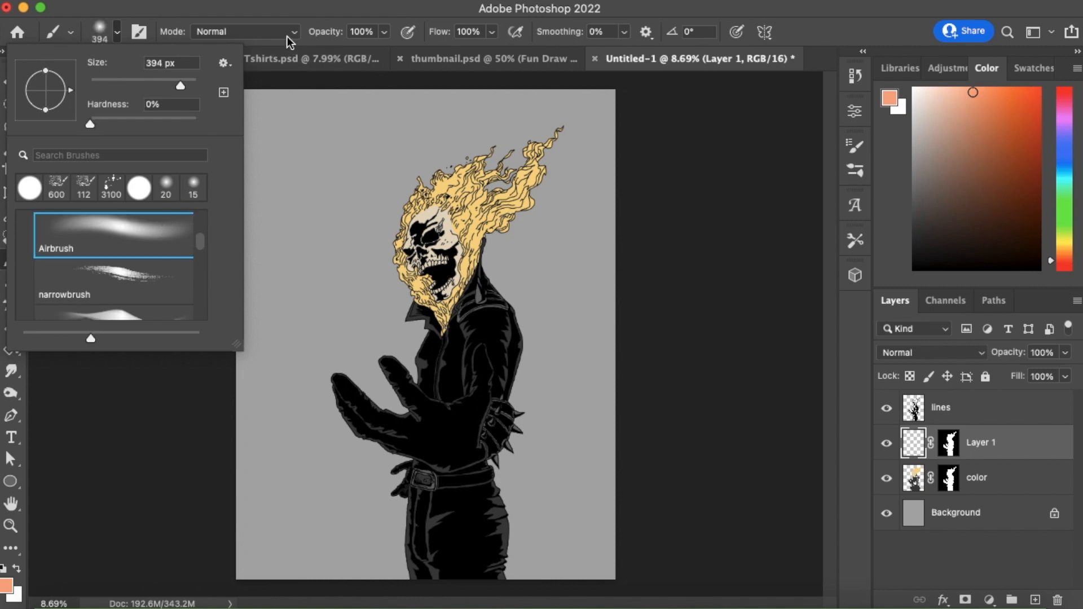
left_click(317, 19)
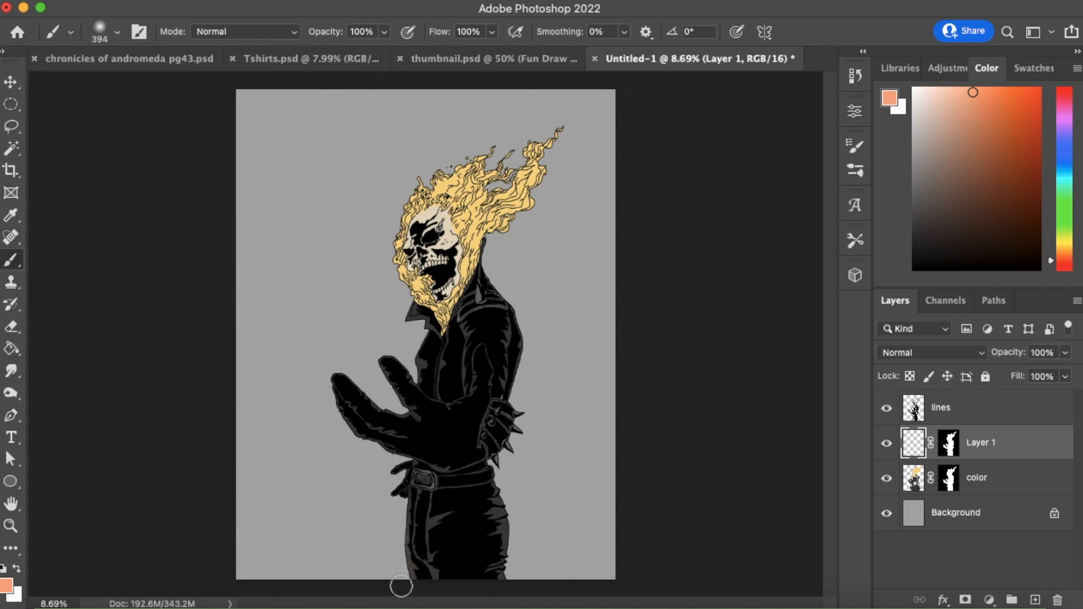
Airbrush a salmon-orange glow over the trousers, glove, belt, jacket and collar on the new masked layer.
mouse_move(398, 531)
left_mouse_down()
mouse_move(427, 500)
mouse_move(493, 553)
mouse_move(497, 500)
mouse_move(503, 537)
left_mouse_up()
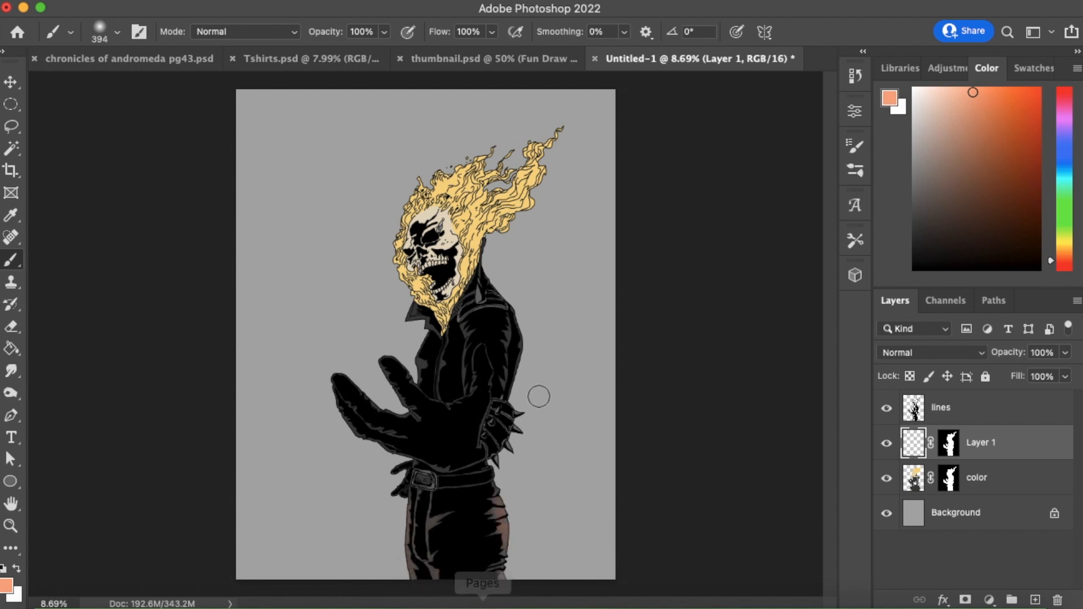
mouse_move(413, 444)
left_mouse_down()
mouse_move(342, 404)
mouse_move(334, 387)
mouse_move(376, 454)
mouse_move(340, 387)
mouse_move(439, 445)
left_mouse_up()
mouse_move(422, 380)
left_mouse_down()
mouse_move(393, 373)
mouse_move(479, 410)
mouse_move(419, 453)
mouse_move(489, 421)
mouse_move(473, 466)
mouse_move(469, 431)
mouse_move(494, 460)
mouse_move(503, 425)
mouse_move(493, 367)
mouse_move(420, 382)
mouse_move(469, 393)
mouse_move(464, 338)
mouse_move(476, 405)
mouse_move(501, 400)
mouse_move(583, 305)
mouse_move(464, 332)
mouse_move(477, 308)
mouse_move(413, 341)
mouse_move(438, 359)
mouse_move(491, 285)
mouse_move(481, 288)
mouse_move(472, 336)
mouse_move(412, 314)
mouse_move(422, 367)
mouse_move(410, 314)
left_mouse_up()
mouse_move(394, 362)
left_mouse_down()
mouse_move(398, 411)
mouse_move(348, 390)
mouse_move(396, 460)
mouse_move(348, 387)
mouse_move(411, 402)
mouse_move(411, 466)
mouse_move(466, 455)
mouse_move(351, 386)
mouse_move(402, 370)
mouse_move(420, 419)
mouse_move(418, 364)
mouse_move(501, 304)
left_mouse_up()
mouse_move(407, 476)
left_mouse_down()
mouse_move(417, 499)
mouse_move(412, 475)
left_mouse_up()
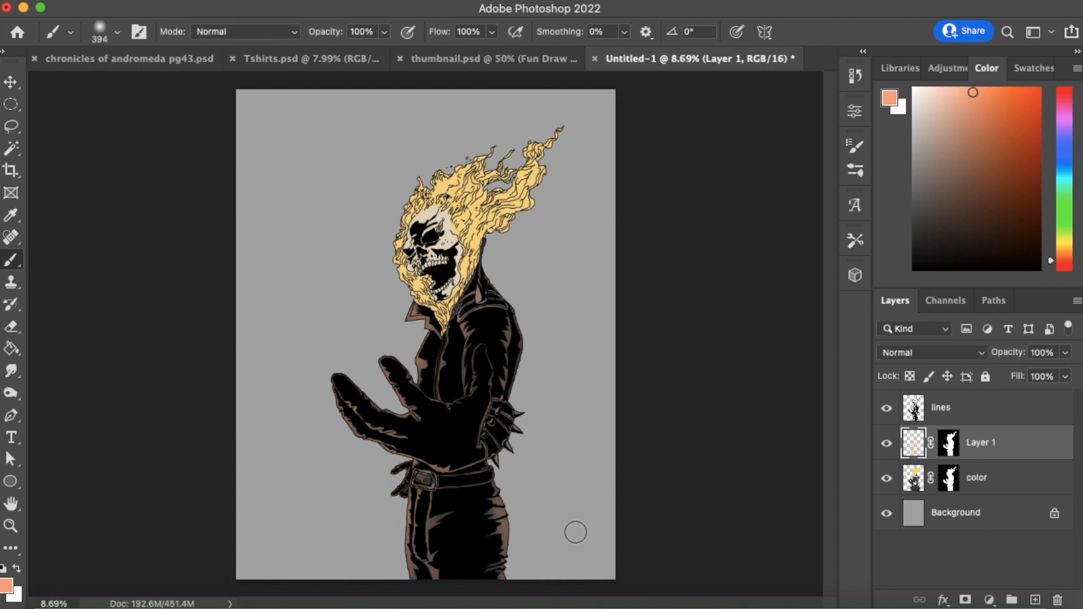
Choose a pale yellow and airbrush edge highlights on the glove, trousers, wrist spikes, jacket back and collar.
left_click_drag(1061, 249, 1064, 244)
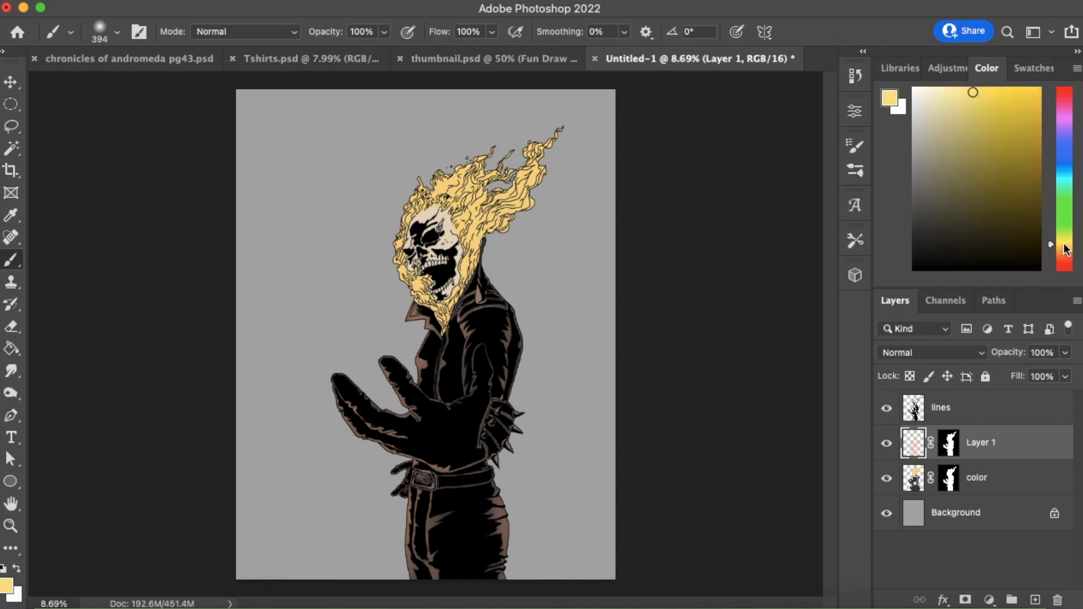
left_click(950, 90)
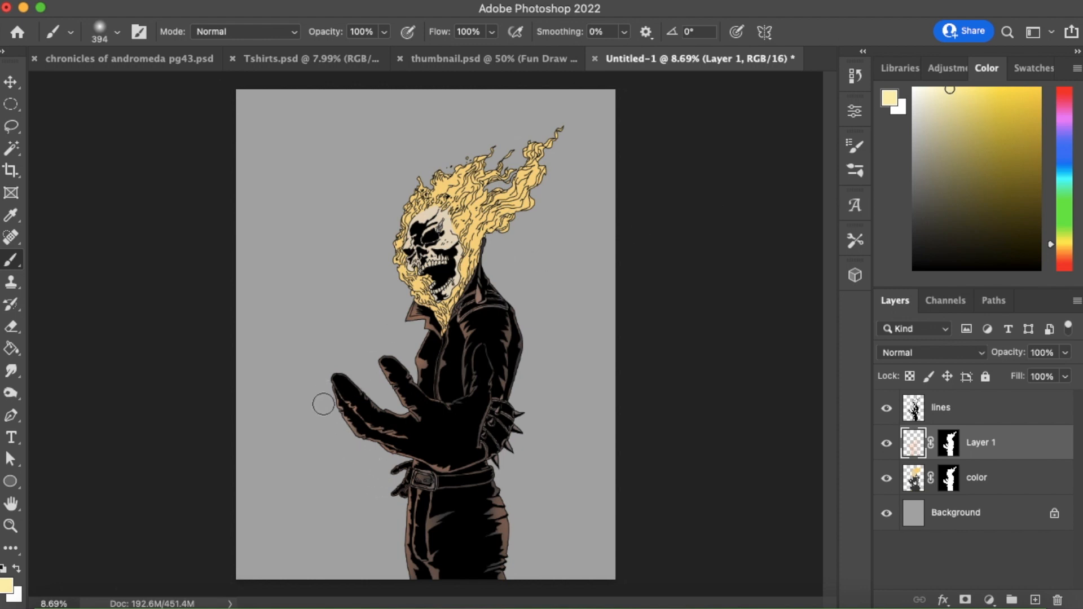
left_click_drag(323, 391, 387, 486)
mouse_move(341, 408)
left_mouse_down()
mouse_move(351, 429)
mouse_move(400, 445)
left_mouse_up()
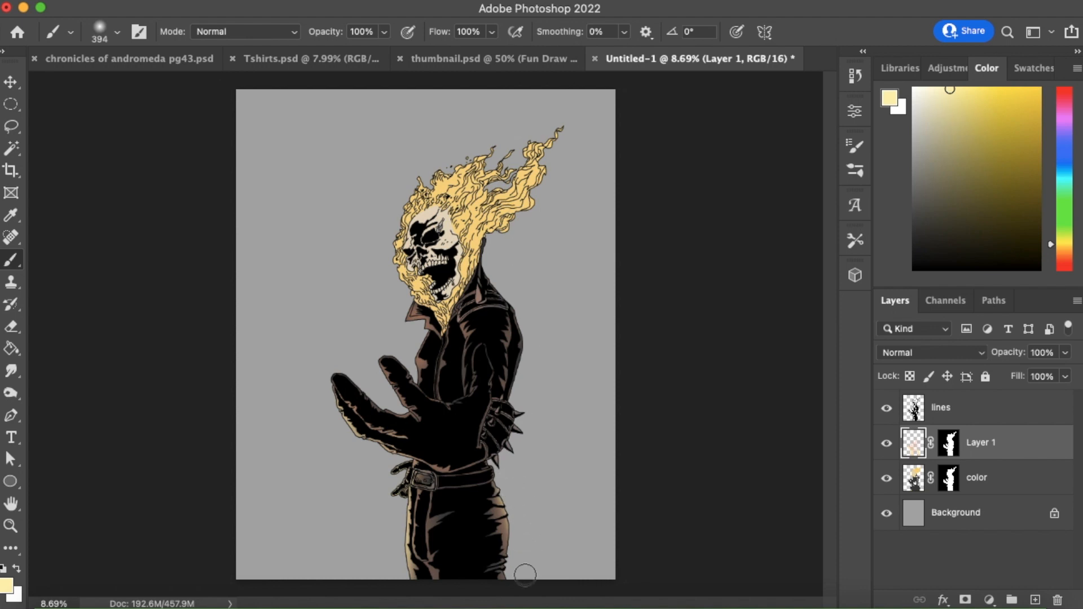
left_click_drag(540, 401, 522, 462)
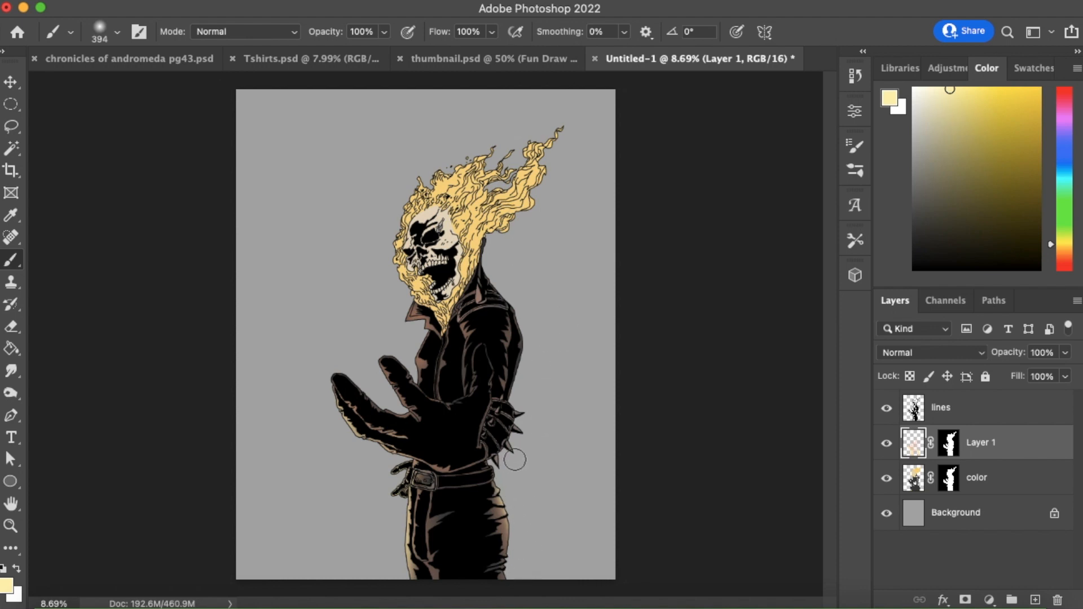
mouse_move(536, 347)
left_mouse_down()
mouse_move(524, 384)
mouse_move(521, 292)
mouse_move(517, 384)
mouse_move(525, 286)
mouse_move(548, 379)
mouse_move(538, 344)
mouse_move(556, 295)
mouse_move(532, 361)
mouse_move(511, 274)
mouse_move(549, 340)
mouse_move(548, 296)
left_mouse_up()
mouse_move(415, 338)
left_mouse_down()
mouse_move(411, 315)
mouse_move(419, 370)
mouse_move(384, 386)
mouse_move(394, 401)
mouse_move(394, 328)
left_mouse_up()
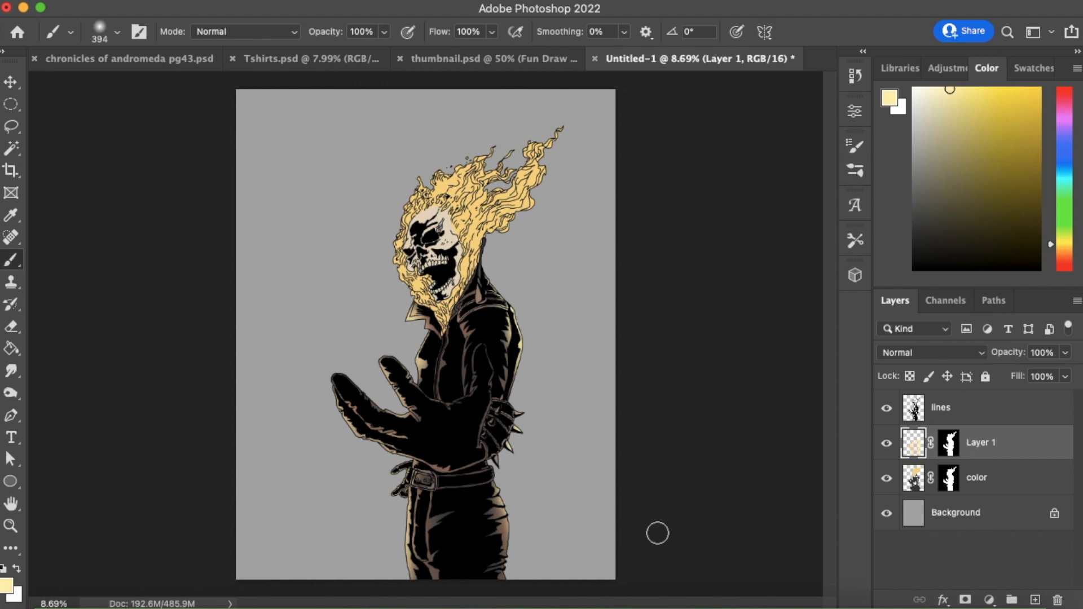
Add a mask to the lines layer from Layer 1's mask.
left_click(961, 415)
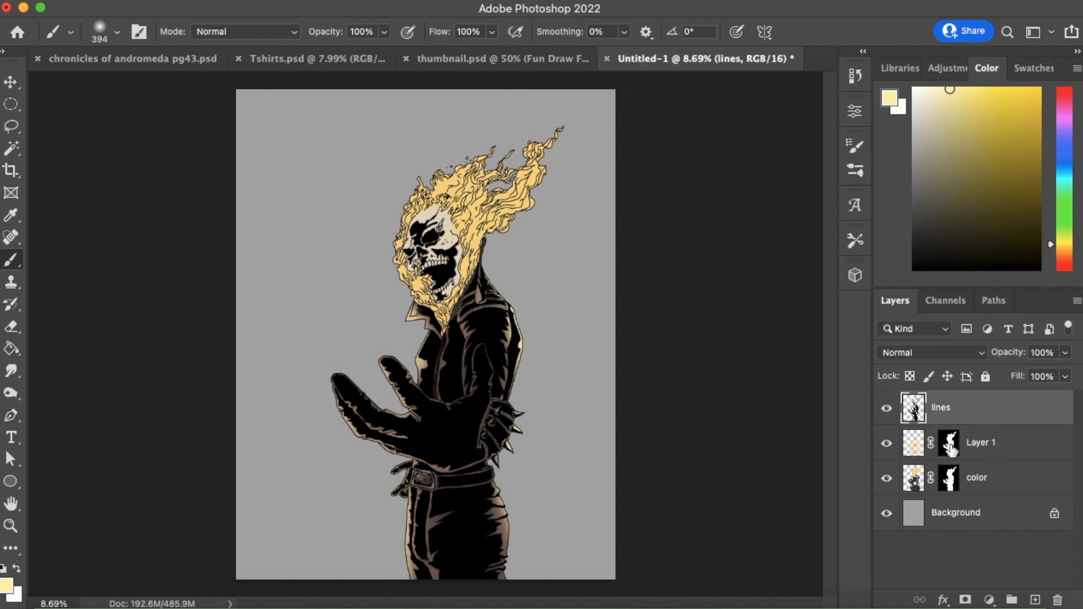
left_click(951, 449, "super")
left_click(965, 599)
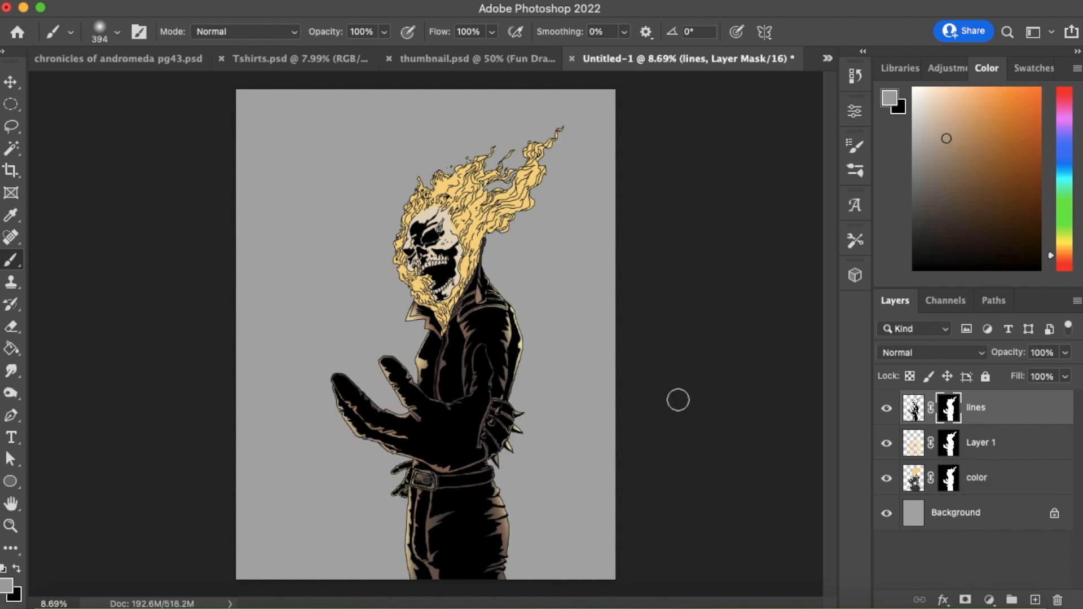
left_click(1040, 149)
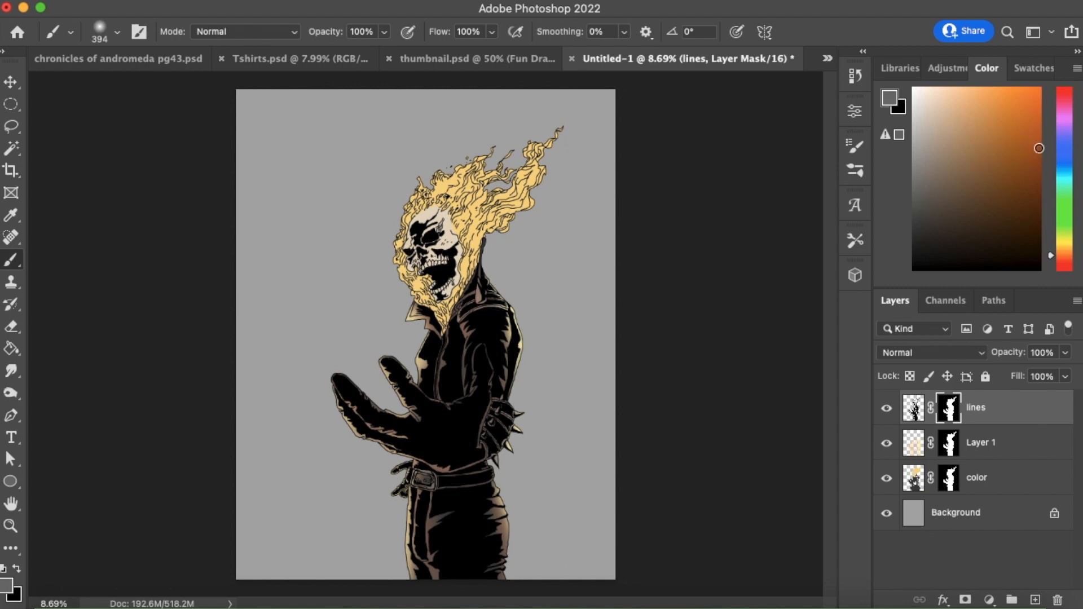
left_click_drag(1065, 258, 1059, 252)
left_click(1040, 116)
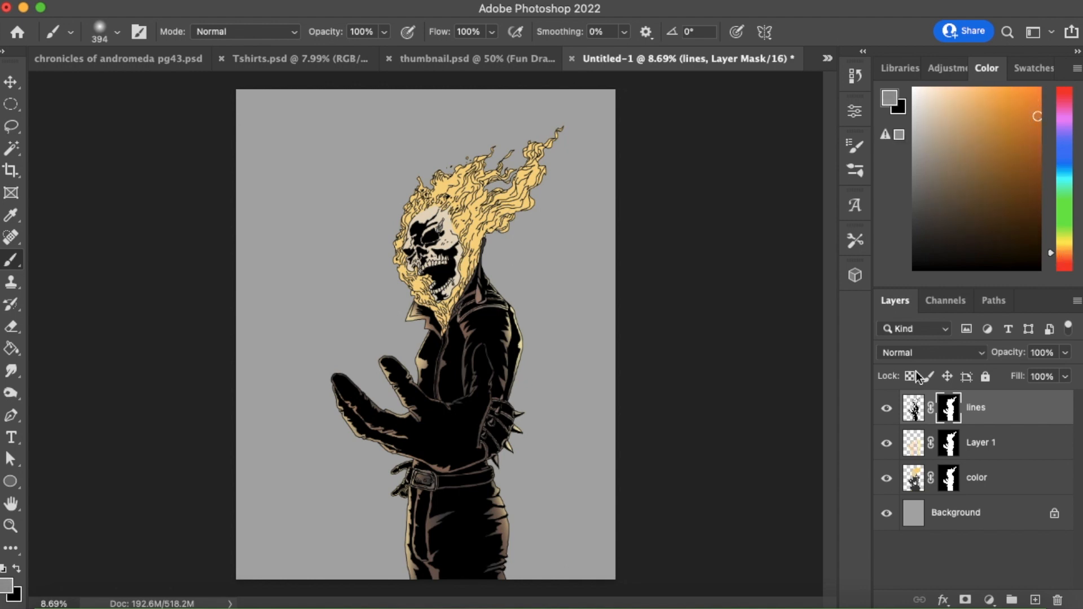
Target the lines layer's artwork instead of its mask and airbrush the outer flames with a vivid orange.
left_click(914, 408)
left_click(1063, 254)
left_click_drag(1062, 253, 1063, 256)
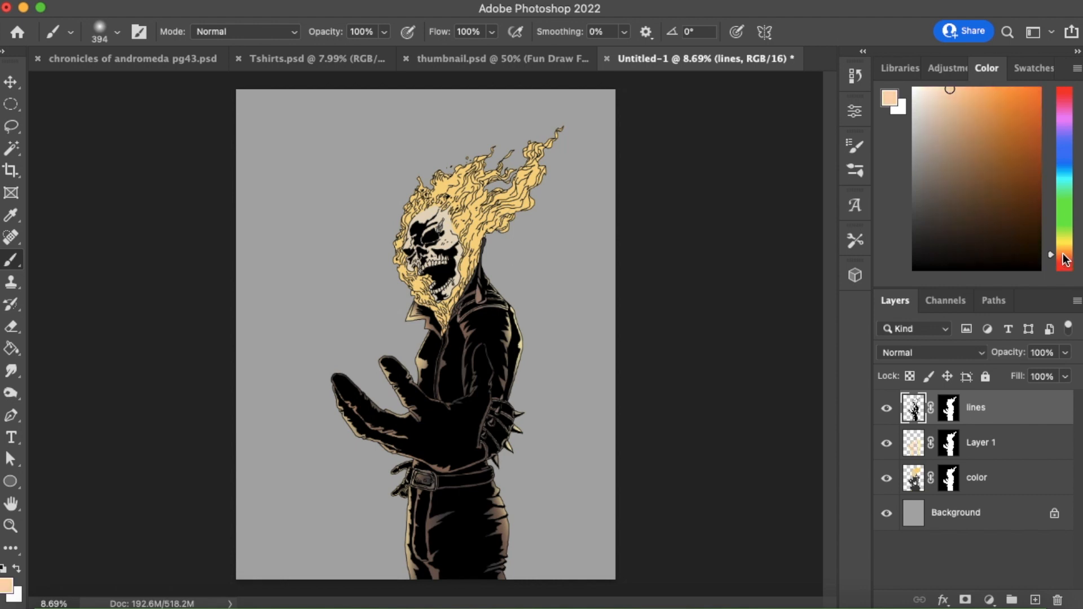
left_click(1038, 104)
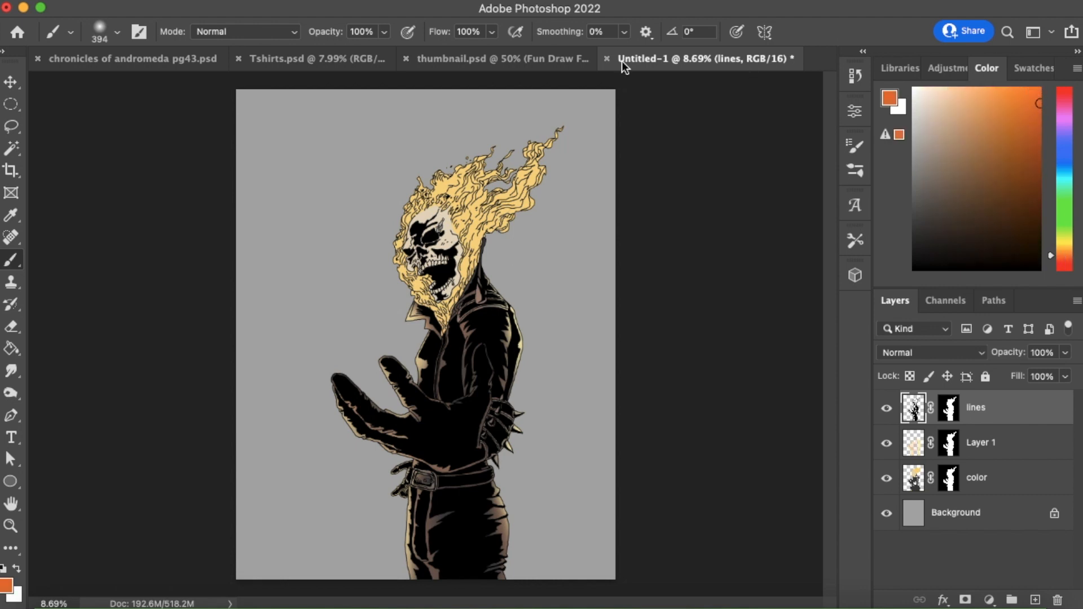
mouse_move(540, 178)
left_mouse_down()
mouse_move(550, 141)
mouse_move(500, 209)
mouse_move(453, 156)
mouse_move(416, 186)
mouse_move(389, 252)
mouse_move(405, 297)
mouse_move(396, 222)
mouse_move(492, 164)
mouse_move(518, 177)
mouse_move(544, 162)
mouse_move(485, 193)
mouse_move(456, 176)
left_mouse_up()
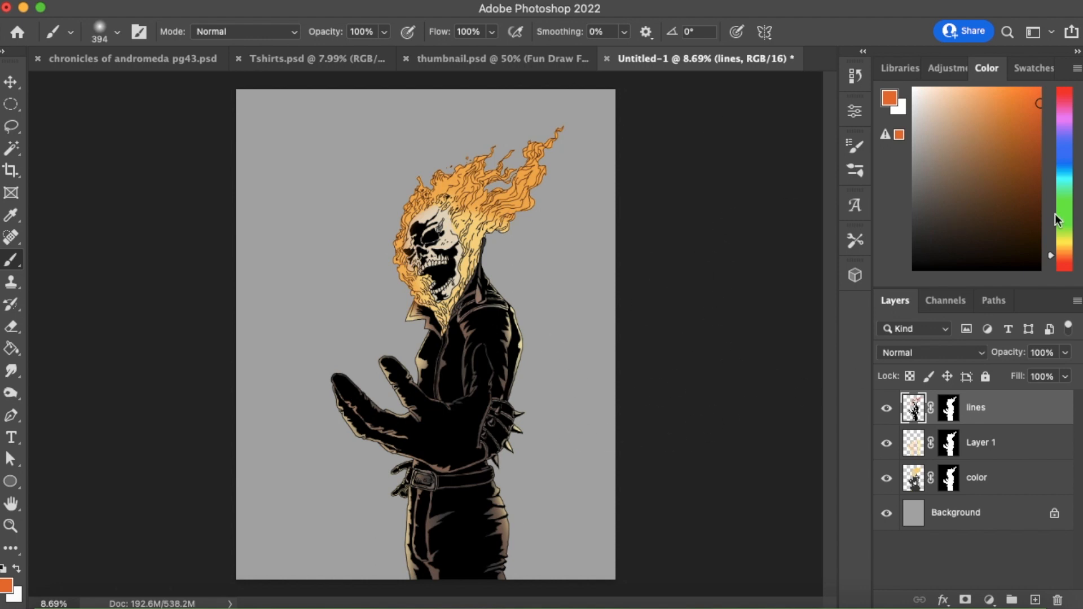
Airbrush the outer flame edges from the crown to the chin red-orange, and deepen the trailing tips with red.
left_click_drag(1055, 259, 1054, 263)
mouse_move(439, 164)
left_mouse_down()
mouse_move(508, 166)
mouse_move(539, 150)
mouse_move(510, 200)
mouse_move(542, 155)
mouse_move(491, 195)
mouse_move(473, 170)
mouse_move(426, 184)
mouse_move(387, 218)
mouse_move(389, 265)
mouse_move(416, 304)
mouse_move(412, 291)
mouse_move(440, 316)
left_mouse_up()
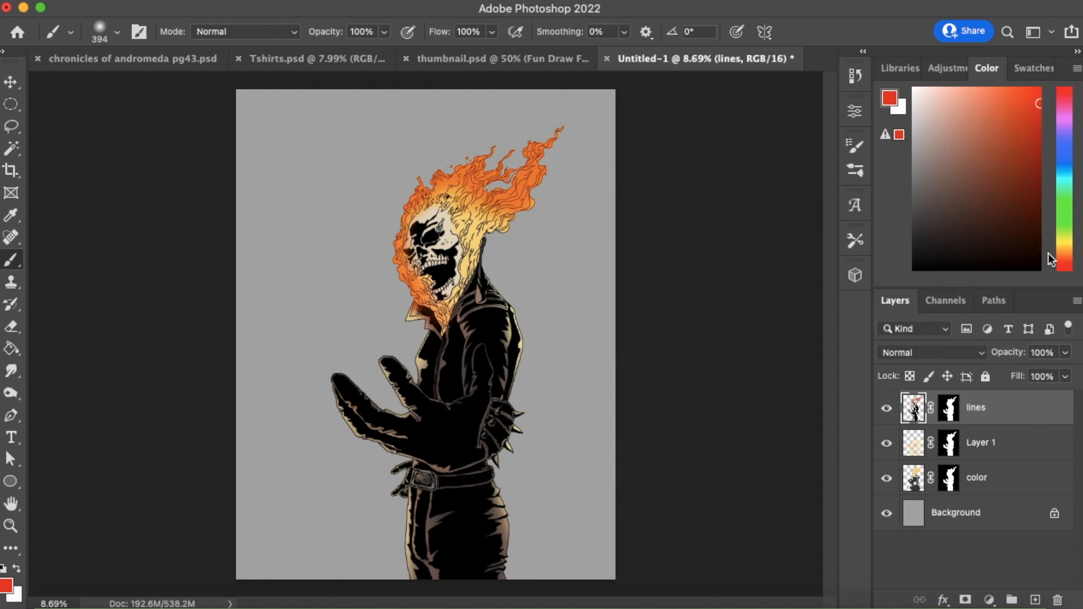
left_click_drag(1051, 262, 1051, 265)
mouse_move(570, 126)
left_mouse_down()
mouse_move(534, 148)
mouse_move(534, 182)
mouse_move(549, 135)
mouse_move(527, 200)
left_mouse_up()
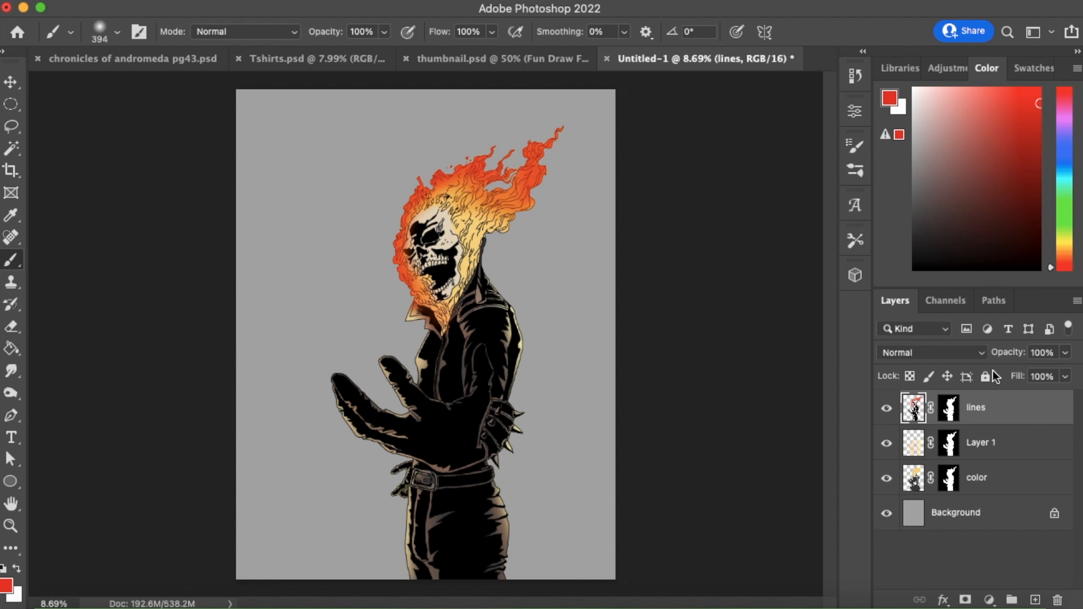
Choose a bright yellow and airbrush the inner flames behind the skull.
left_click(1071, 244)
left_click(1026, 101)
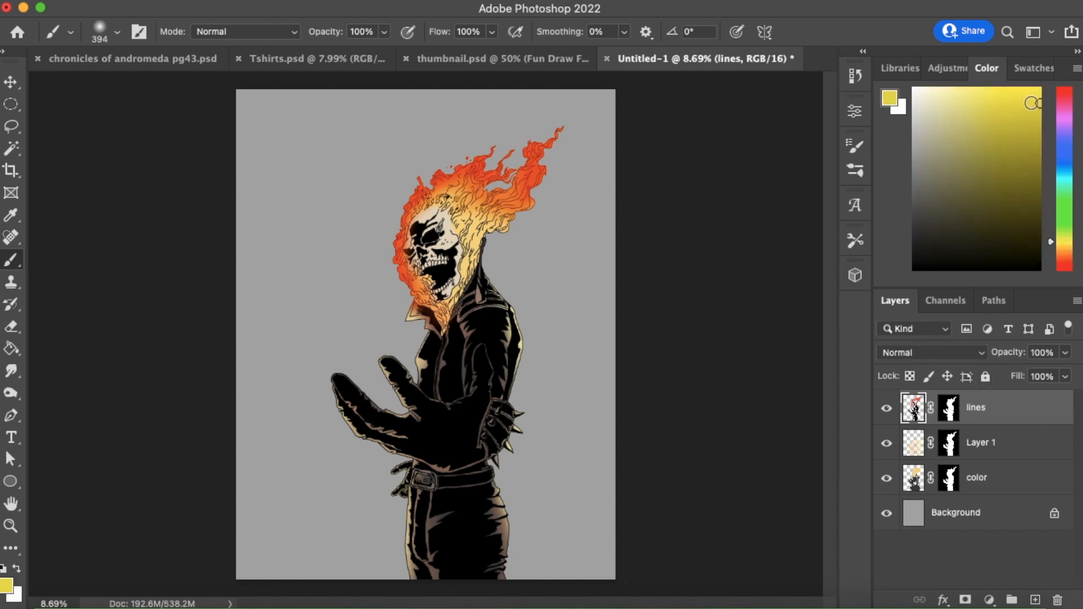
mouse_move(465, 224)
left_mouse_down()
mouse_move(444, 202)
mouse_move(471, 251)
mouse_move(467, 231)
mouse_move(466, 269)
mouse_move(460, 218)
mouse_move(466, 267)
left_mouse_up()
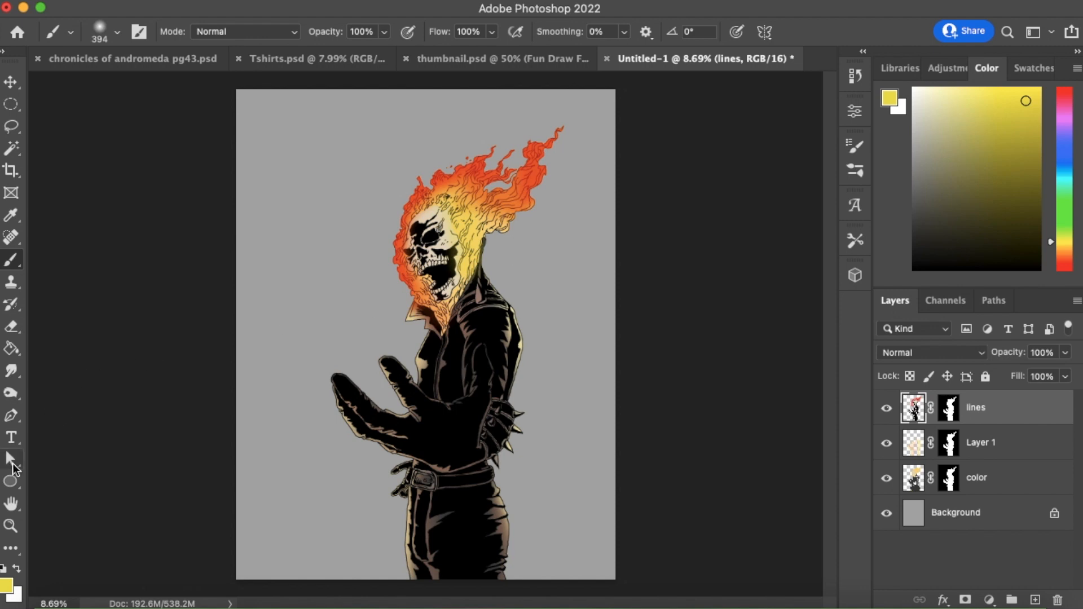
left_click(10, 526)
left_click_drag(470, 206, 535, 198)
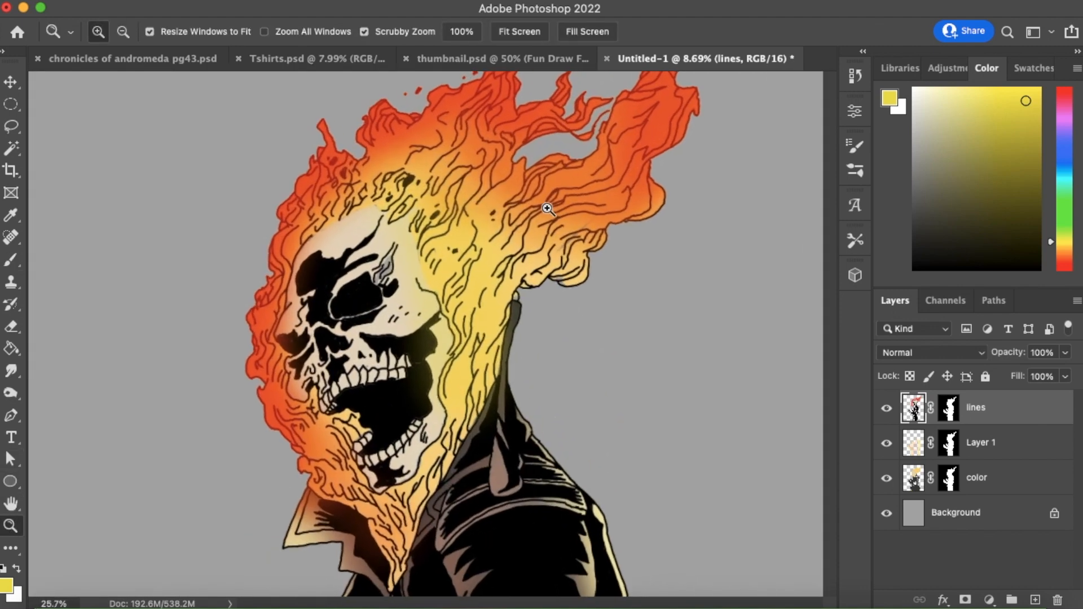
left_click_drag(462, 309, 525, 278)
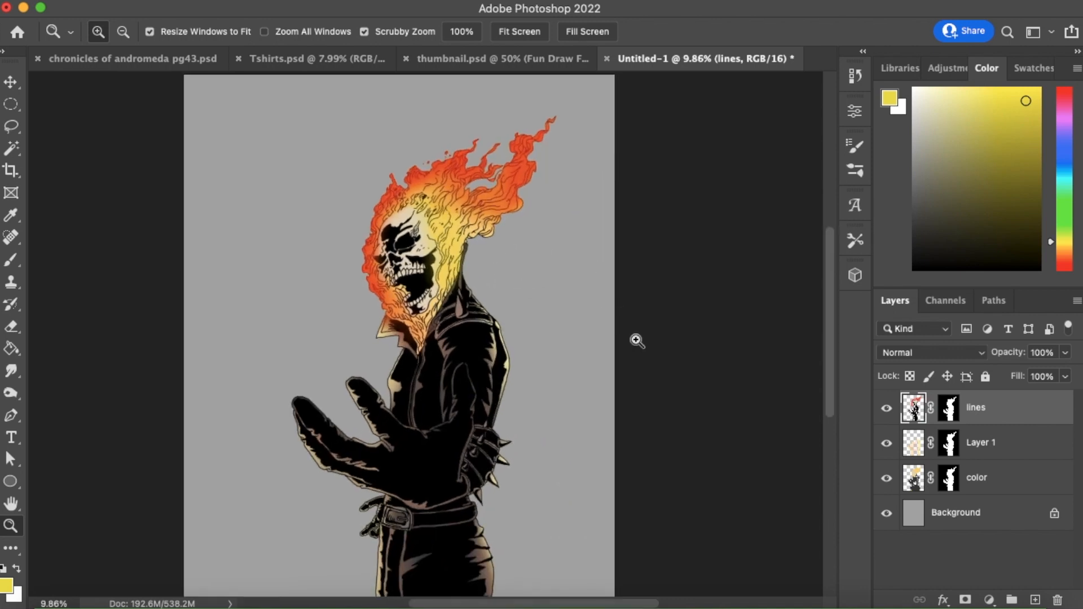
left_click(11, 260)
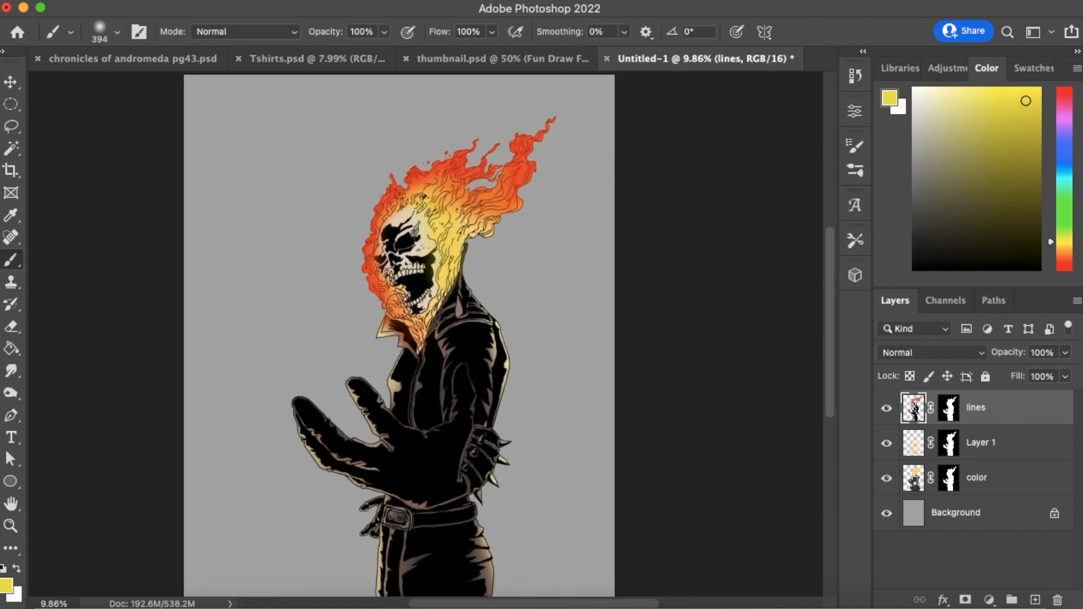
Reduce the airbrush to 125 px, paint yellow along the inner flames beside the skull's jaw and cheek, and undo the last stroke.
key("bracketleft")
key("bracketleft")
key("bracketleft")
key("bracketleft")
key("bracketleft")
key("bracketleft")
mouse_move(409, 320)
left_mouse_down()
mouse_move(378, 264)
mouse_move(382, 212)
left_mouse_up()
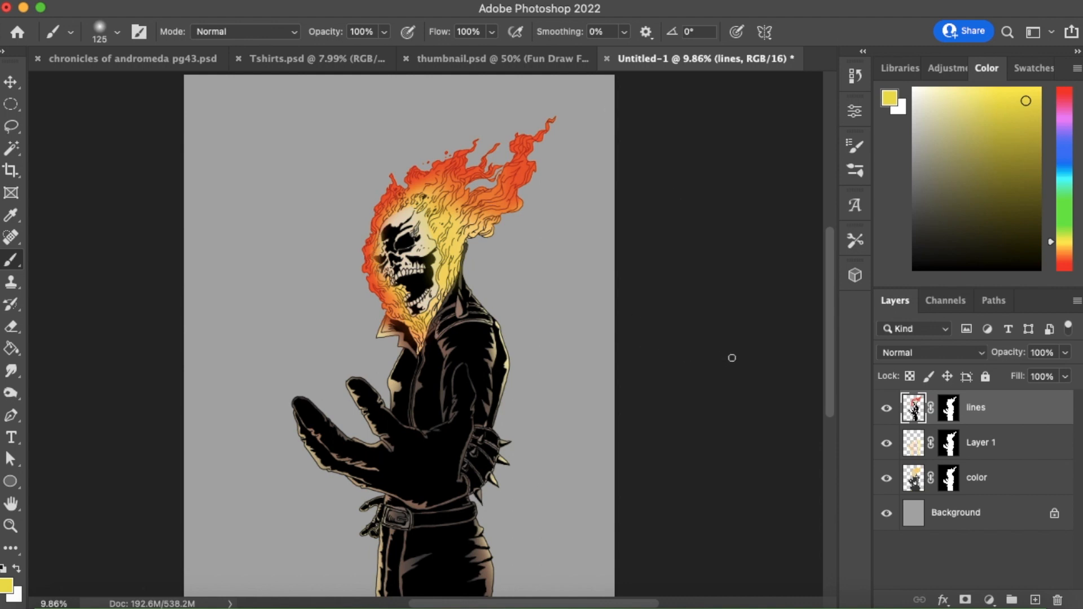
key("super+z")
Choose a bright orange and add a new layer directly above Layer 1.
left_click(915, 450)
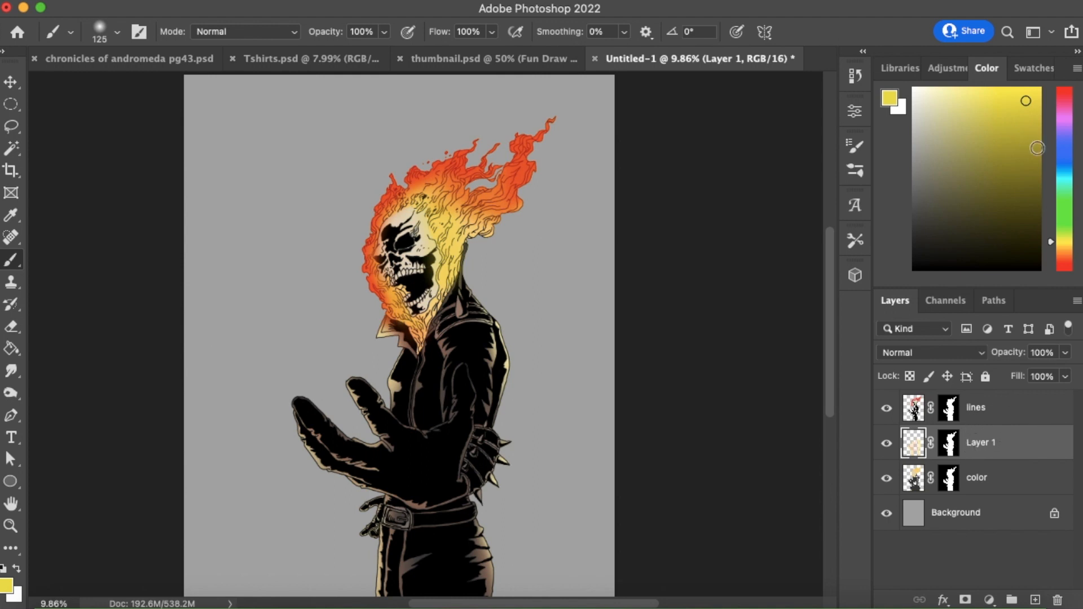
left_click_drag(1055, 248, 1060, 252)
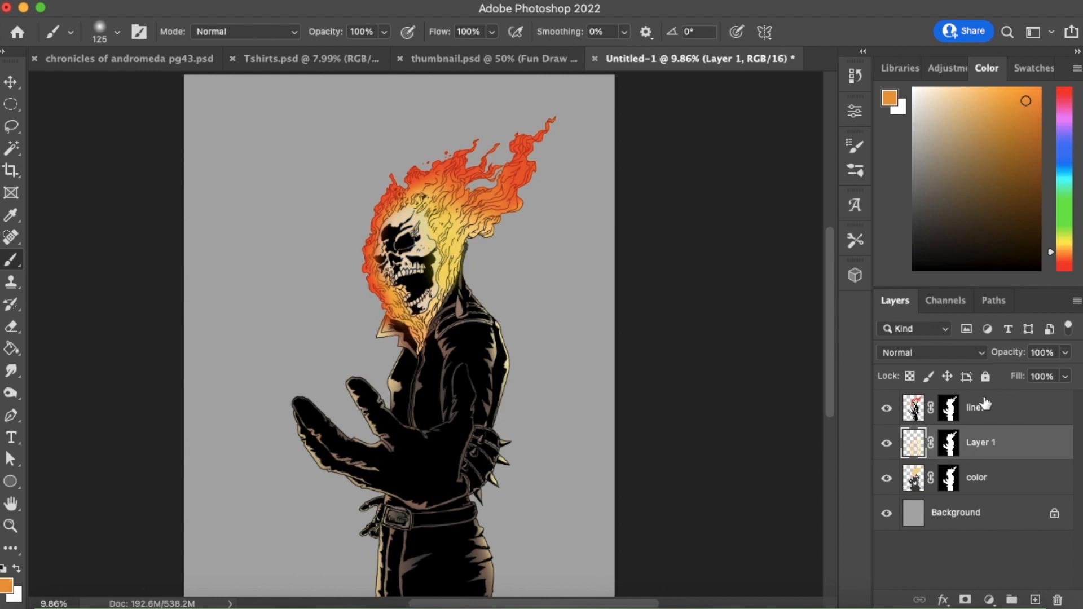
left_click(1036, 599)
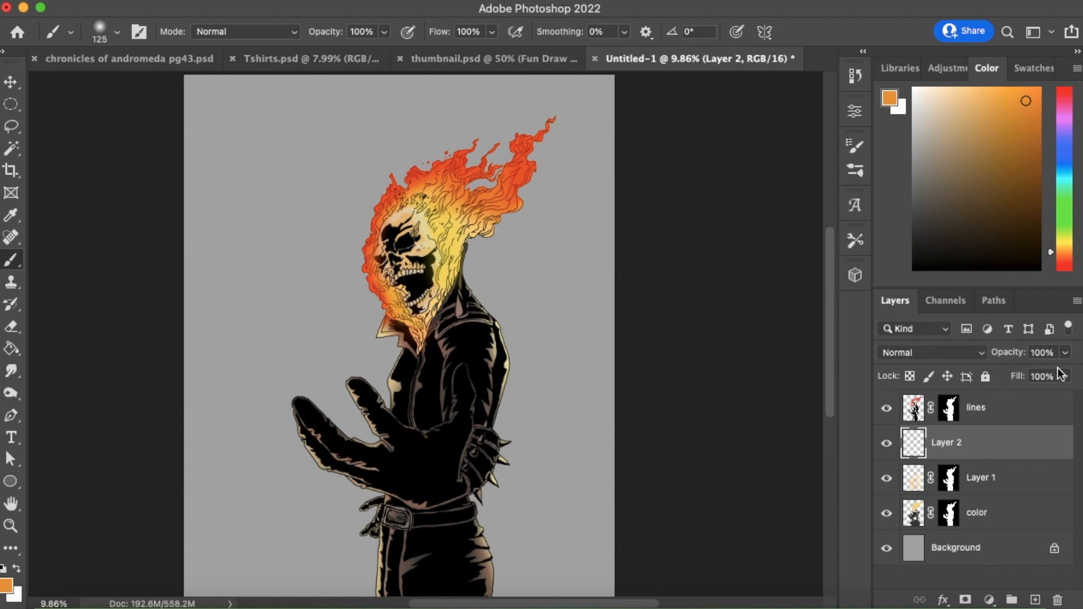
Try Overlay blending on the empty Layer 2, return it to Normal, and set its opacity to 50%.
left_click(1066, 354)
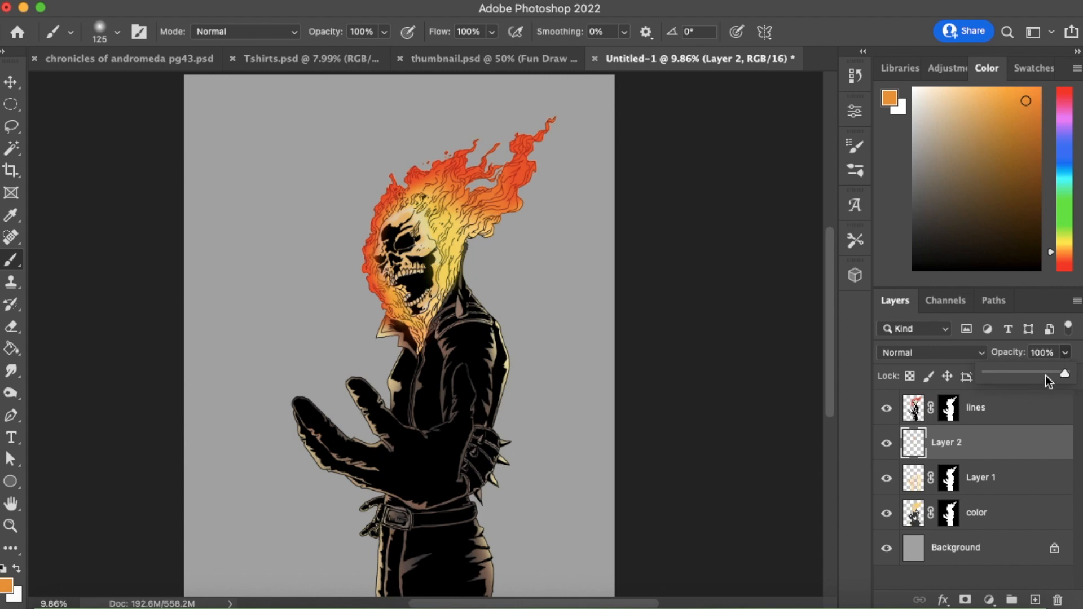
left_click(976, 354)
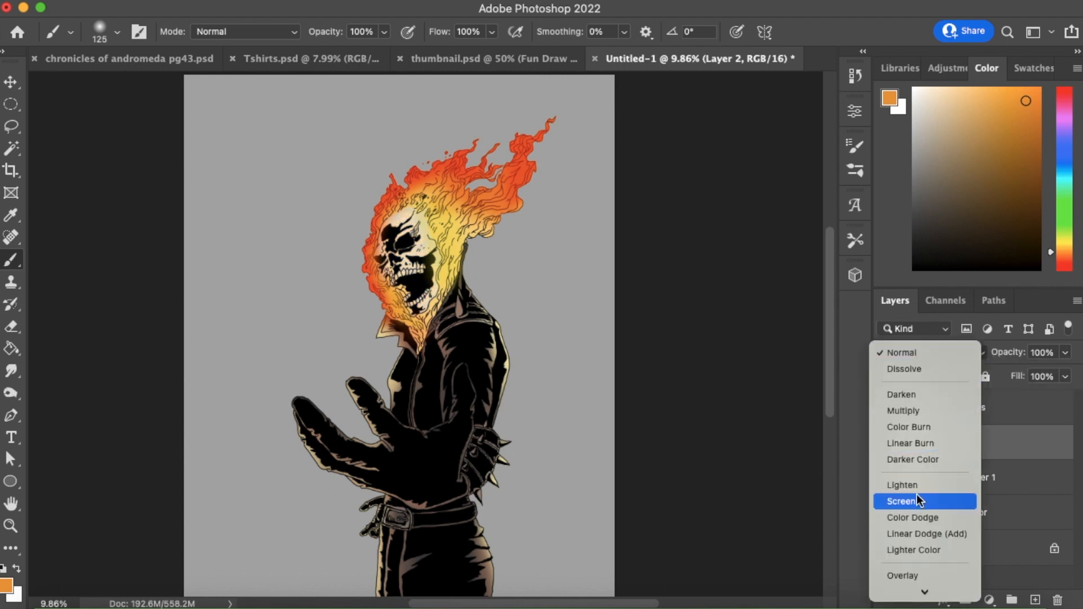
left_click(918, 575)
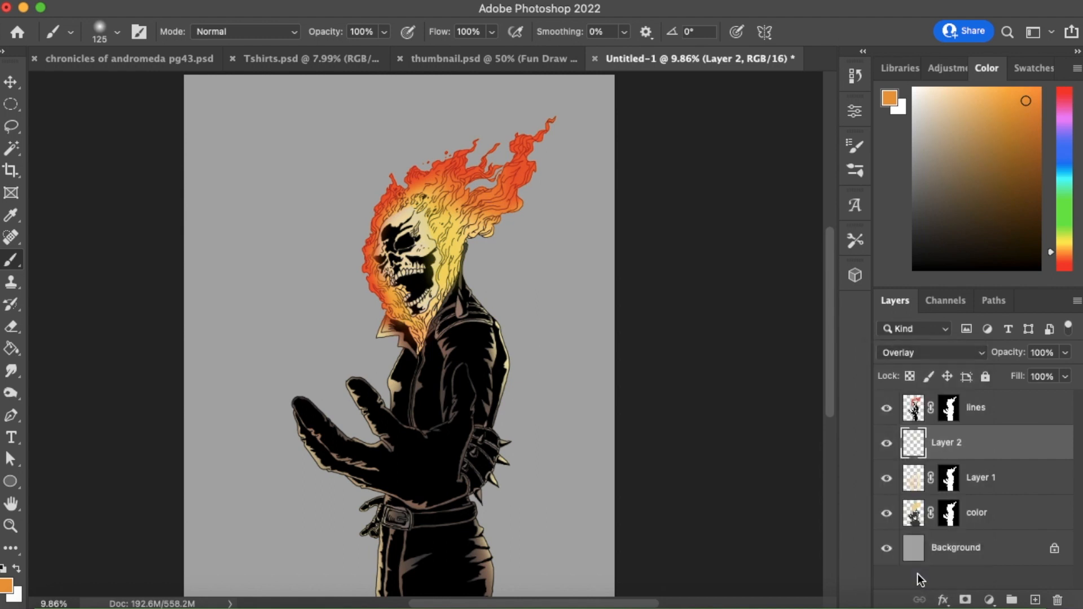
left_click(933, 353)
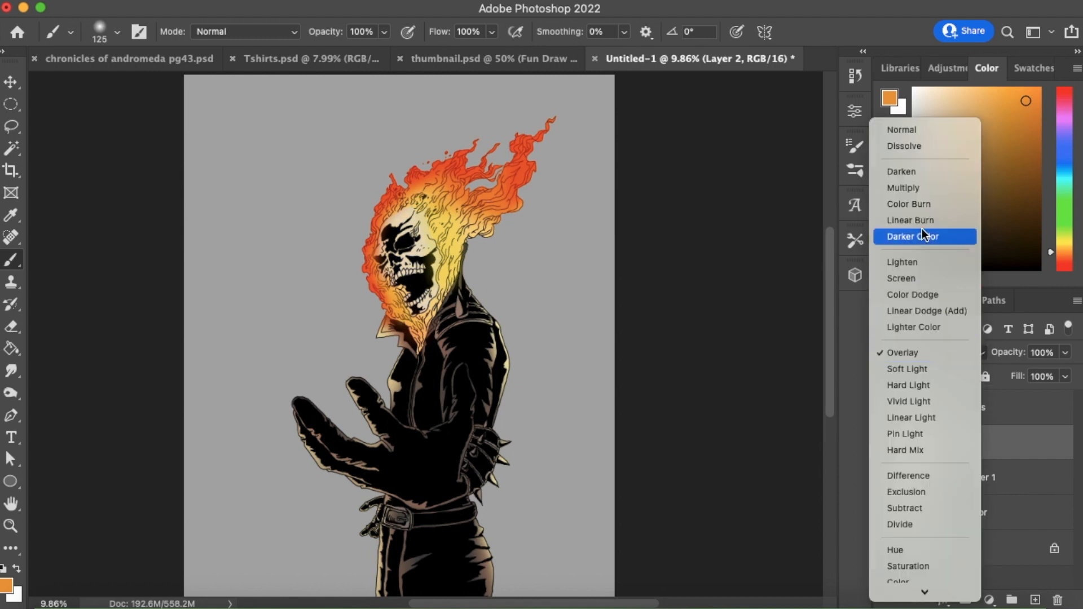
left_click(923, 128)
left_click(1066, 353)
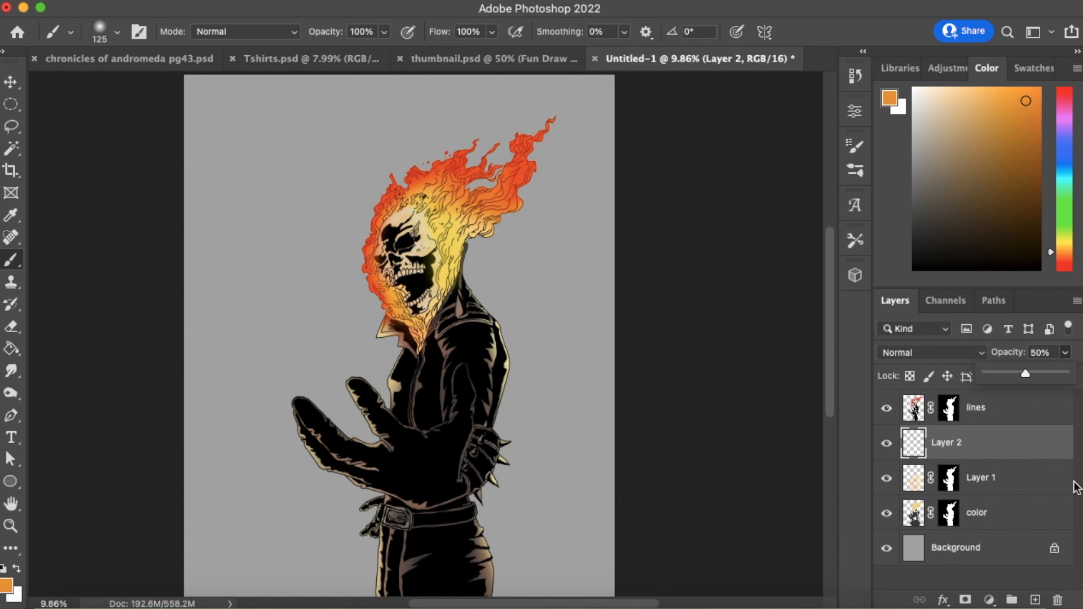
Add a new layer above the lines layer, mask it from the lines layer's mask, and target its artwork.
left_click(989, 418)
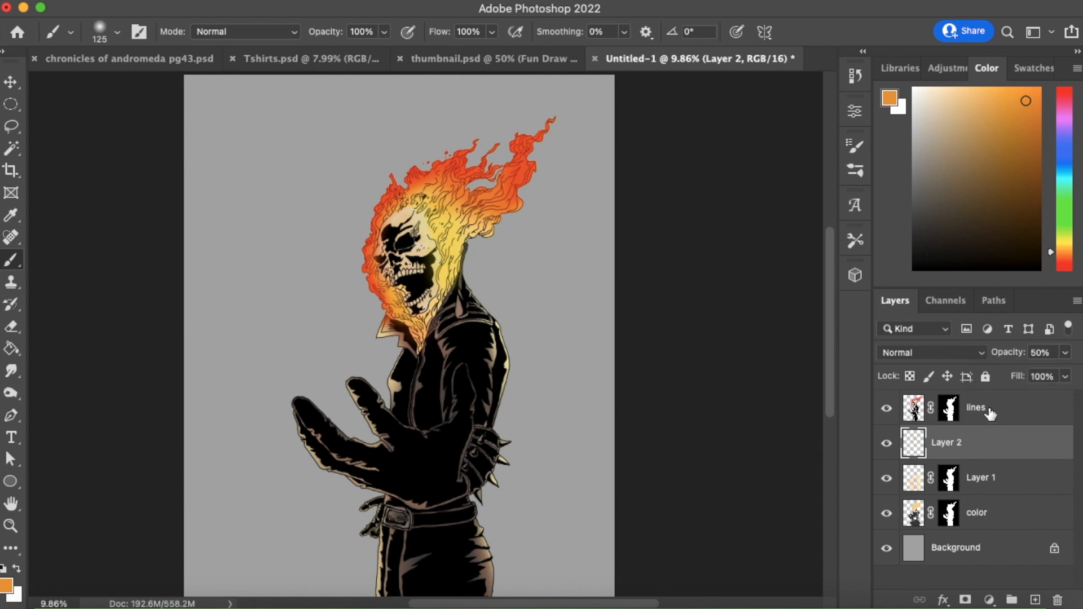
left_click(995, 426)
left_click(1036, 600)
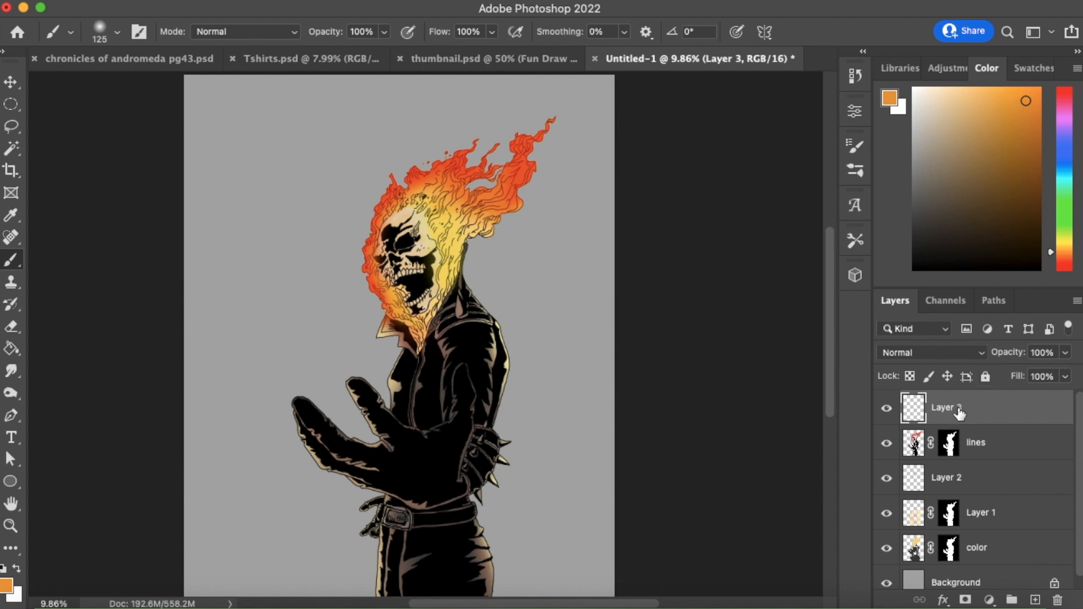
left_click(951, 445, "super")
left_click(965, 598)
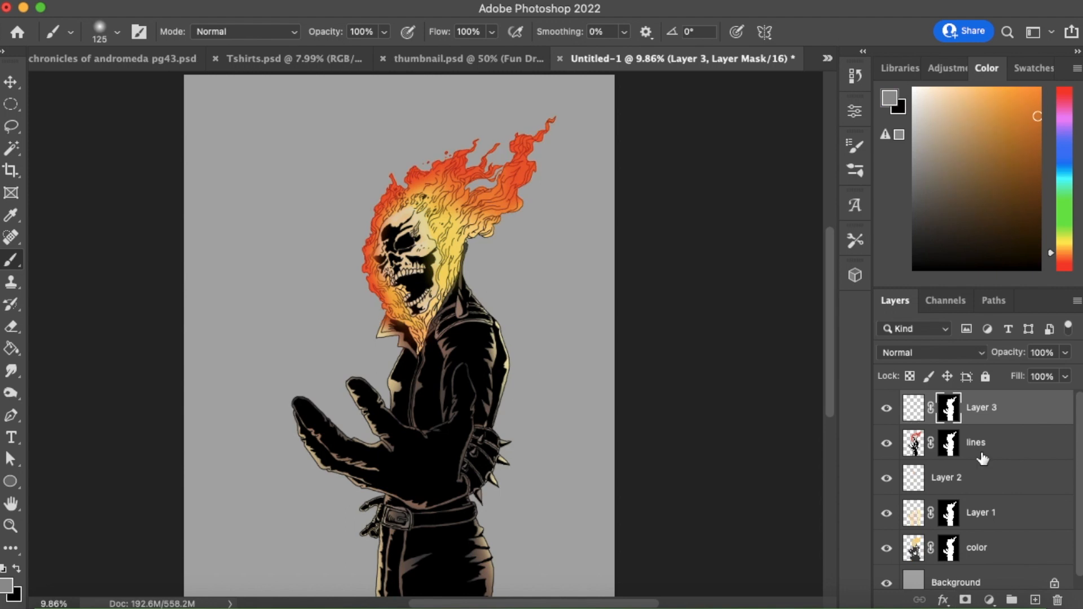
left_click(914, 415)
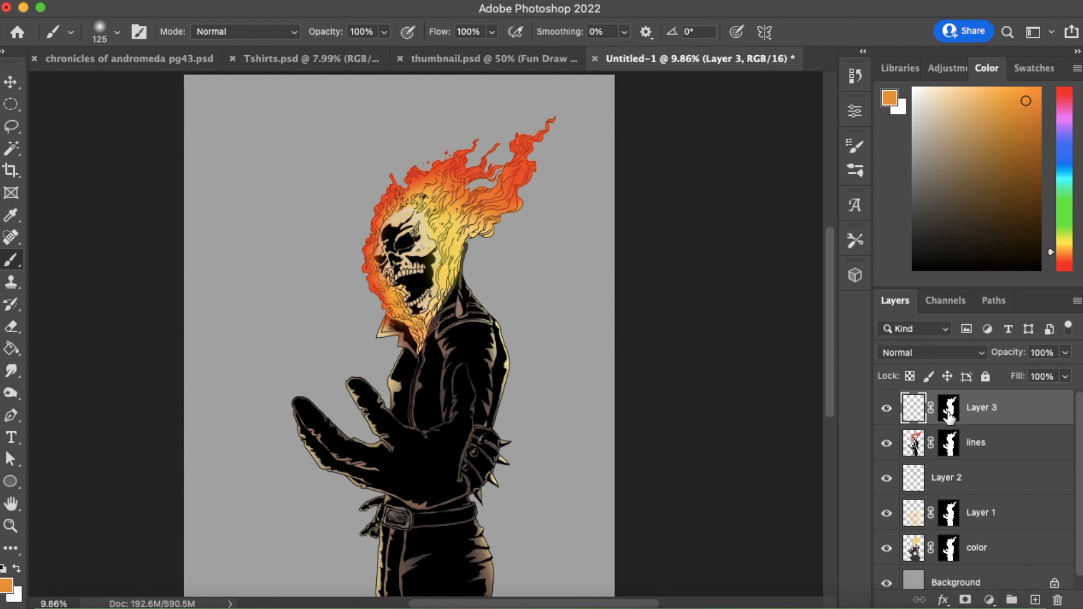
Choose a bright yellow and apply a white Inner Glow effect to Layer 3 at 29% opacity and 32 px size.
left_click_drag(1065, 245, 1069, 241)
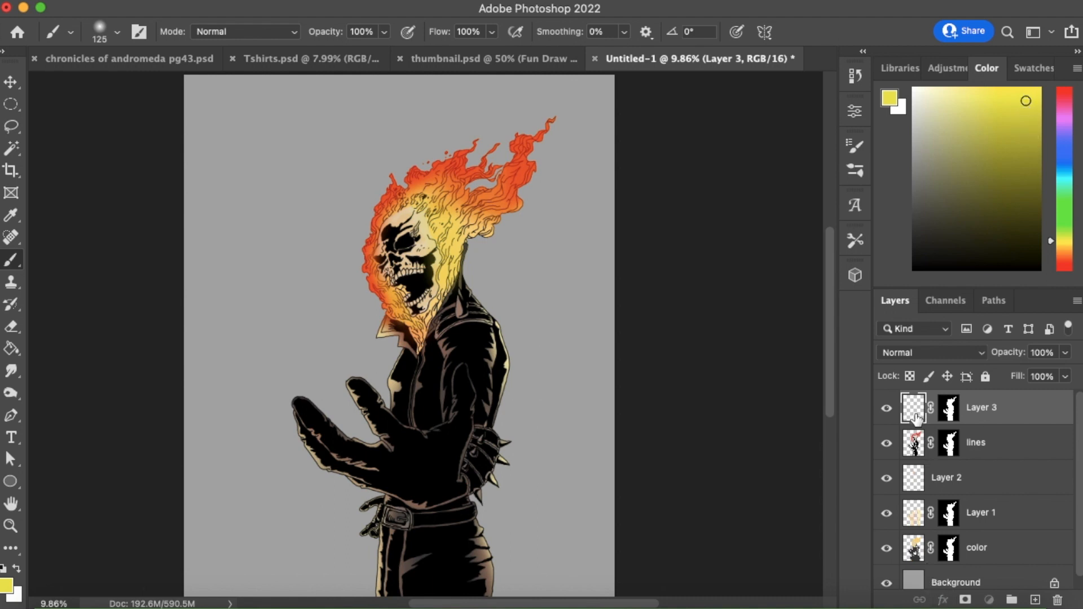
left_click(940, 597)
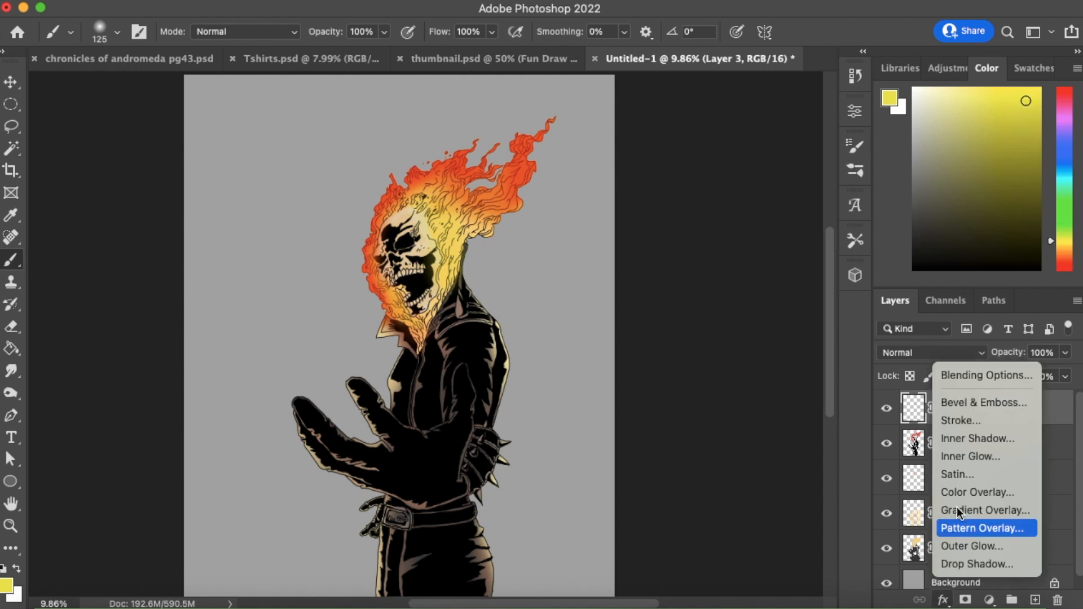
left_click(979, 459)
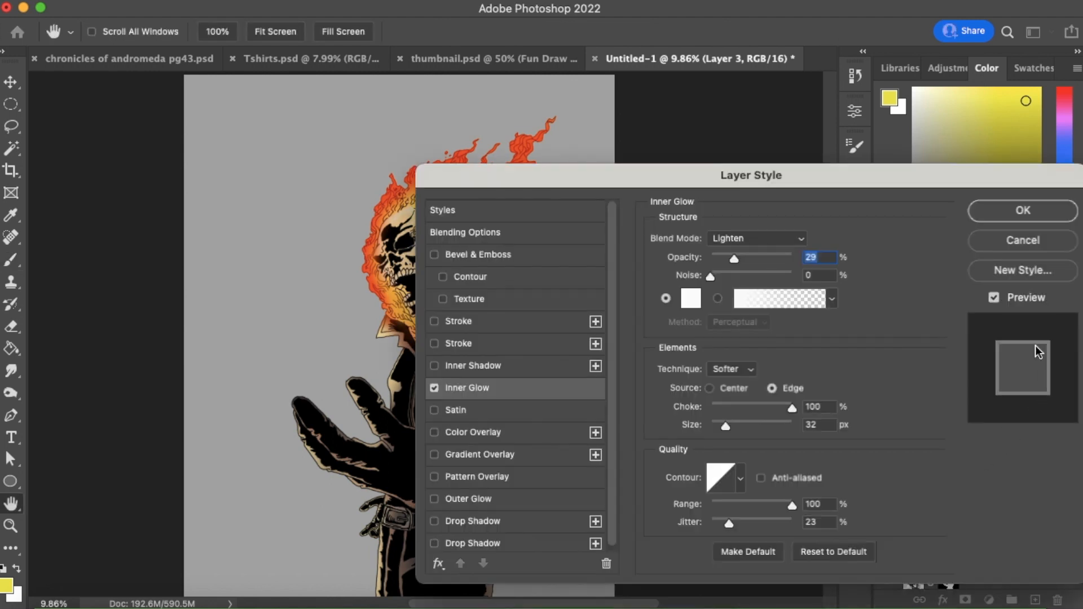
left_click(993, 220)
Add an Outer Glow effect to Layer 3 with its colour set to muted orange d09840.
left_click(942, 600)
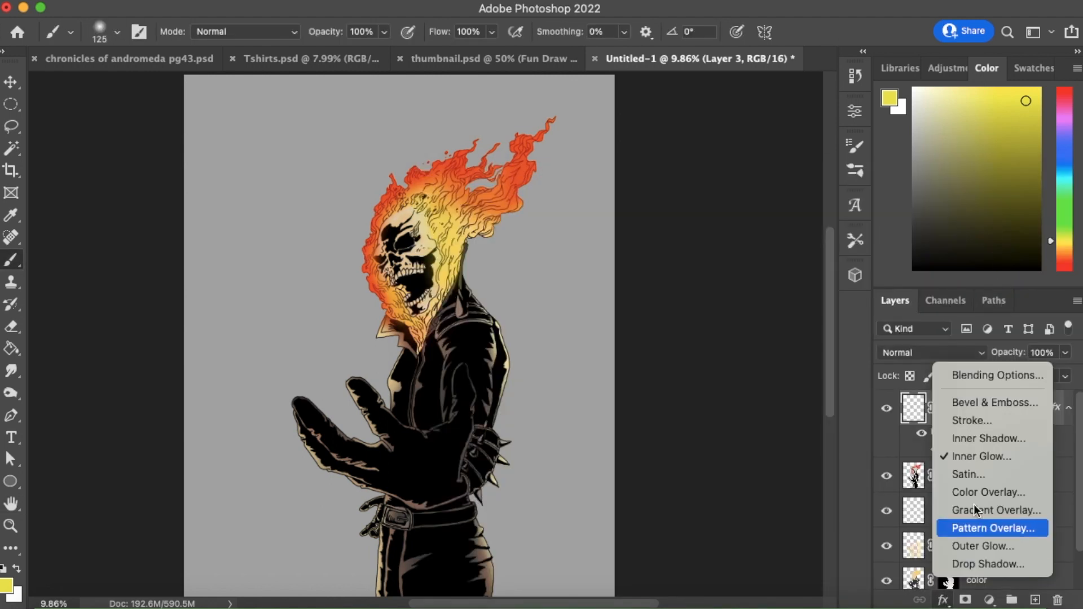
left_click(995, 546)
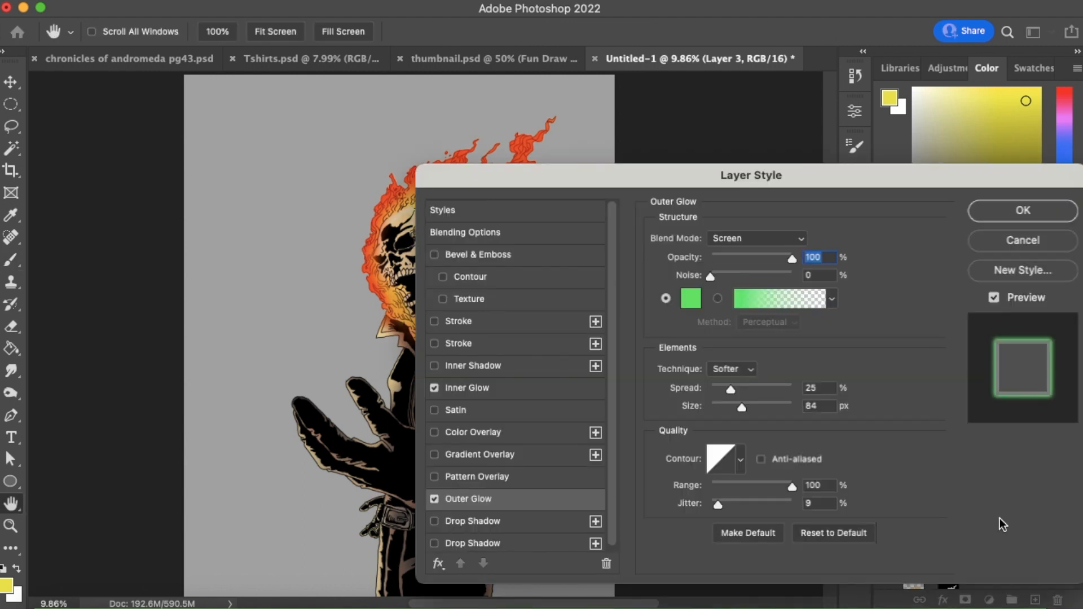
left_click(690, 299)
left_click_drag(877, 384, 878, 403)
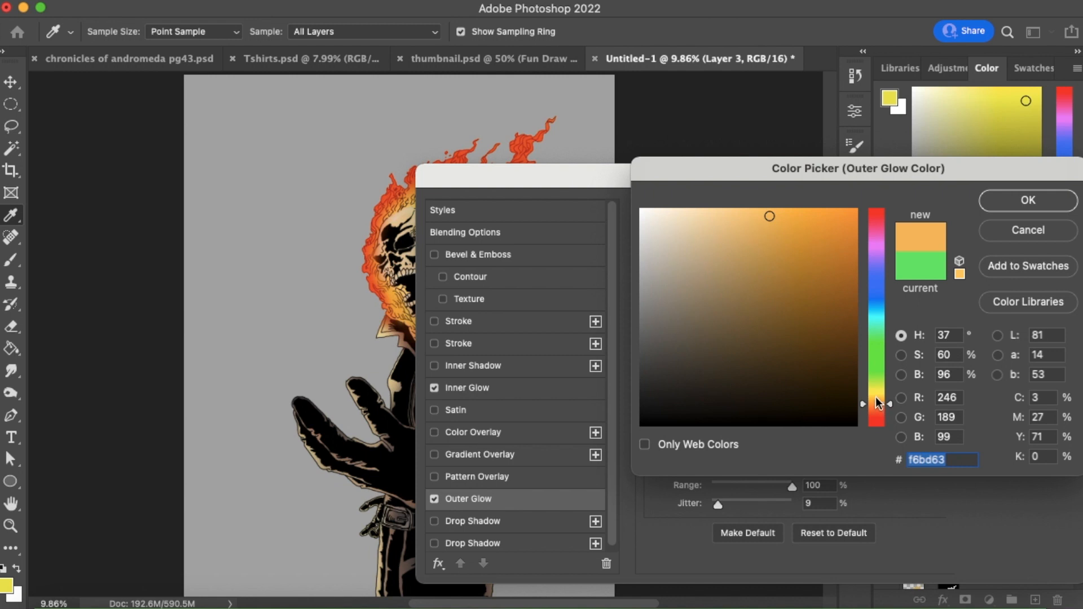
left_click_drag(876, 398, 878, 403)
left_click(779, 240)
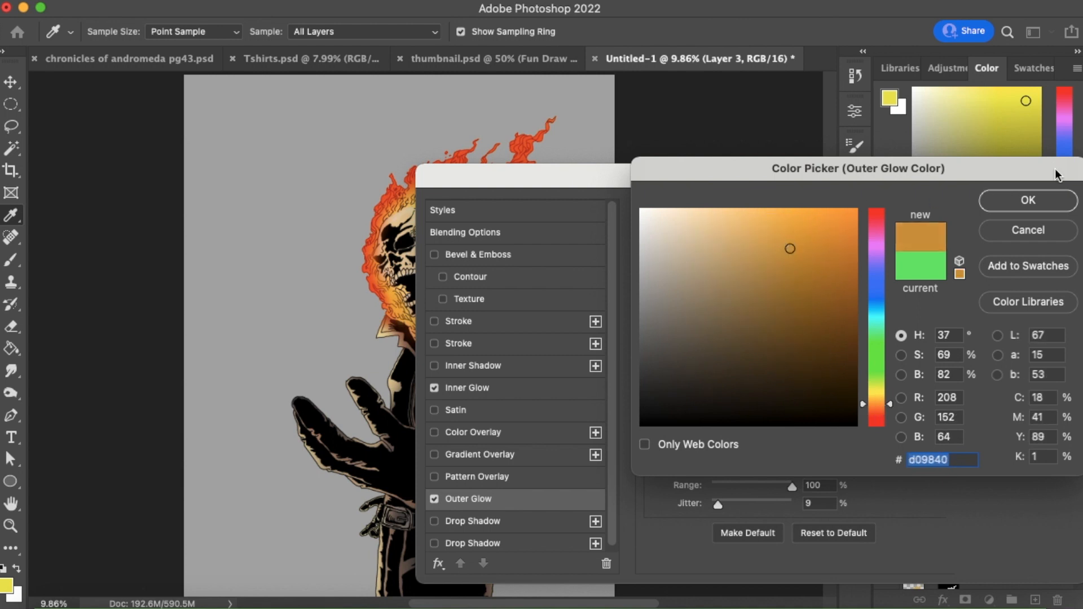
left_click(1016, 204)
left_click(1022, 209)
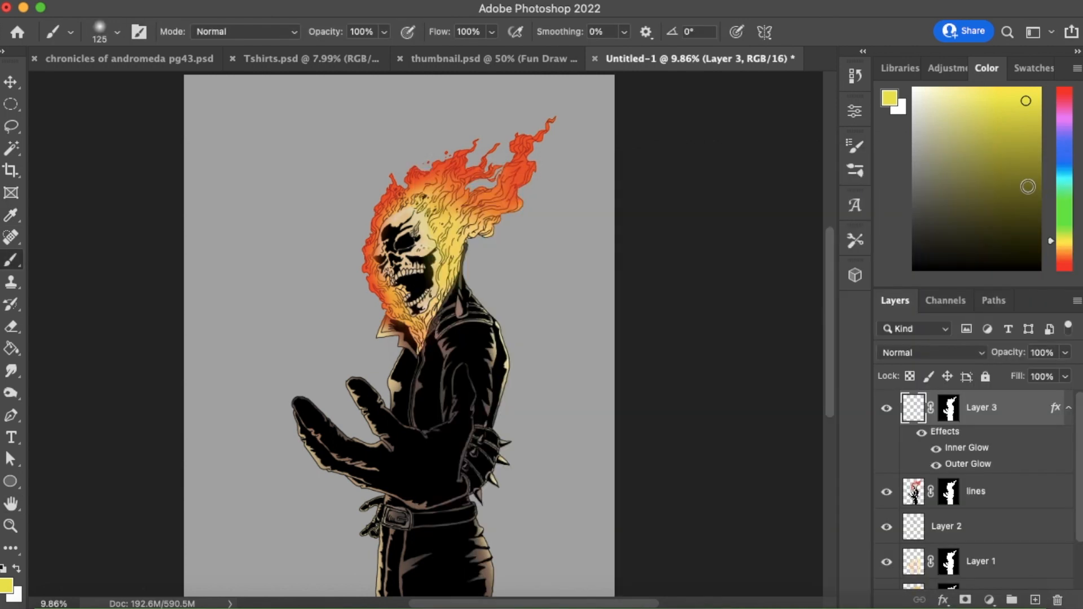
Airbrush yellow across the flames on Layer 3 and set the layer to Overlay blending at 82% opacity.
mouse_move(494, 217)
left_mouse_down()
mouse_move(543, 130)
mouse_move(497, 220)
mouse_move(492, 210)
mouse_move(468, 236)
mouse_move(470, 224)
mouse_move(451, 277)
mouse_move(444, 207)
mouse_move(423, 194)
mouse_move(459, 201)
mouse_move(465, 168)
mouse_move(491, 140)
mouse_move(548, 135)
mouse_move(465, 145)
mouse_move(403, 180)
mouse_move(395, 197)
mouse_move(407, 195)
mouse_move(368, 235)
mouse_move(375, 228)
mouse_move(369, 278)
mouse_move(379, 305)
mouse_move(372, 283)
mouse_move(385, 300)
mouse_move(396, 294)
mouse_move(392, 306)
mouse_move(418, 336)
mouse_move(451, 295)
left_mouse_up()
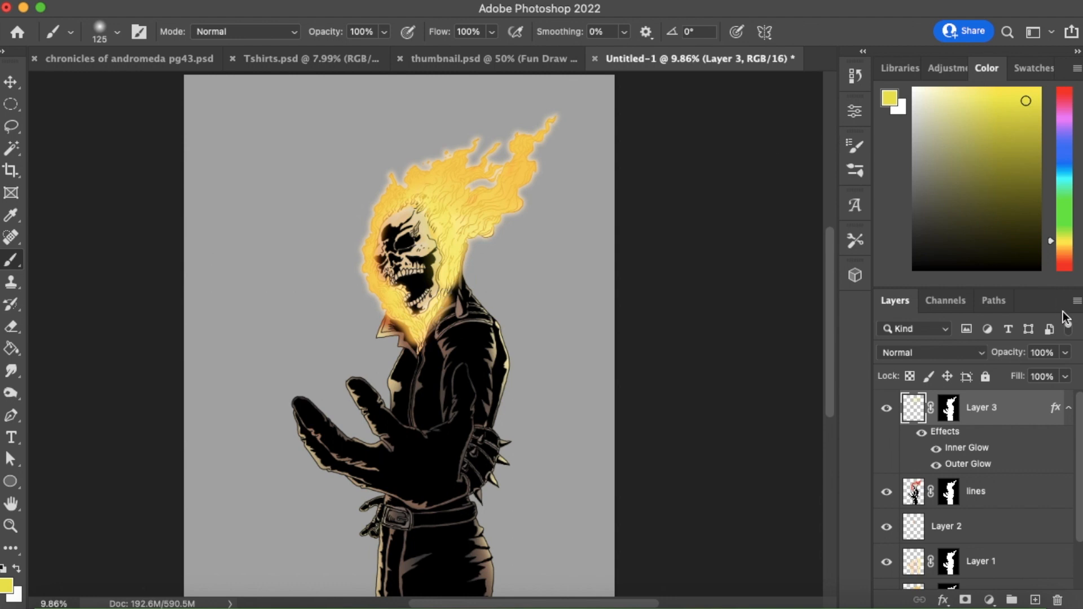
left_click(978, 354)
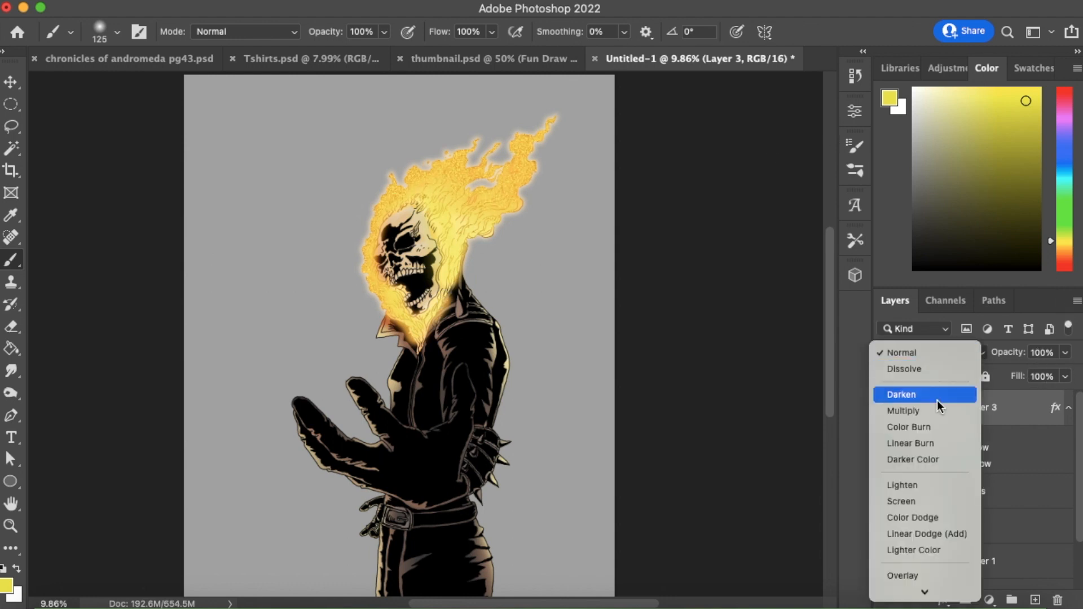
left_click(914, 574)
left_click(1064, 353)
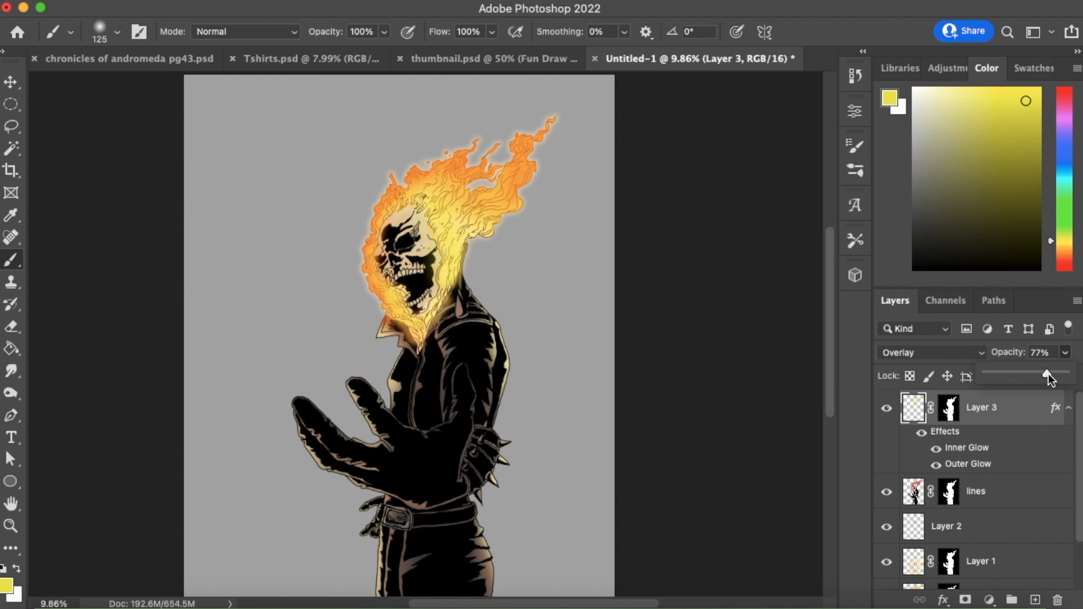
left_click_drag(1047, 376, 1051, 376)
Airbrush the outer flames on Layer 3 with orange and red from the trailing tips to the chin, and switch back to orange.
left_click(1050, 253)
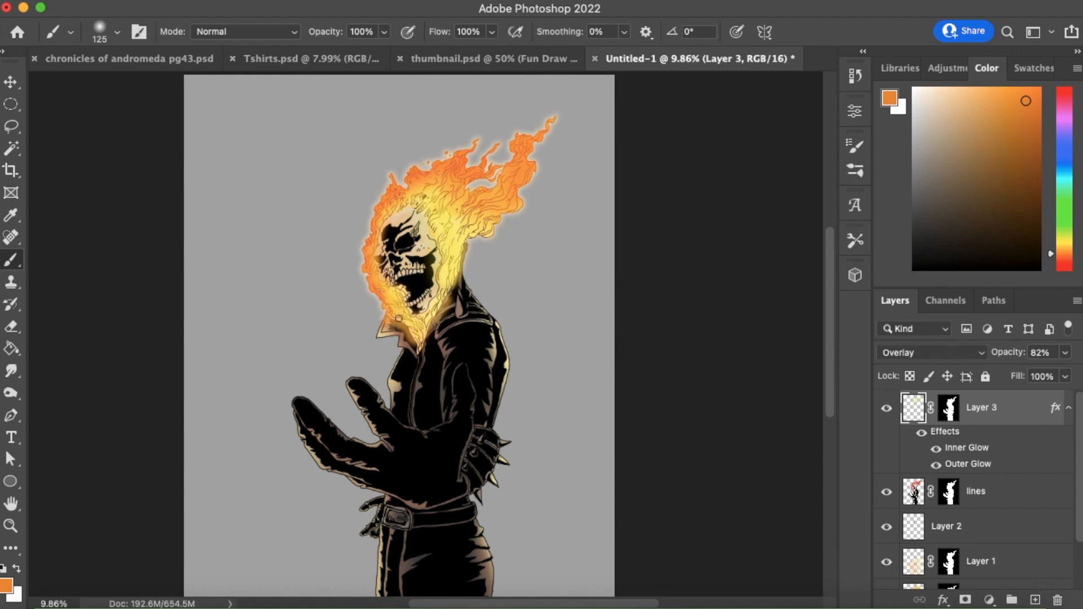
left_click(1052, 265)
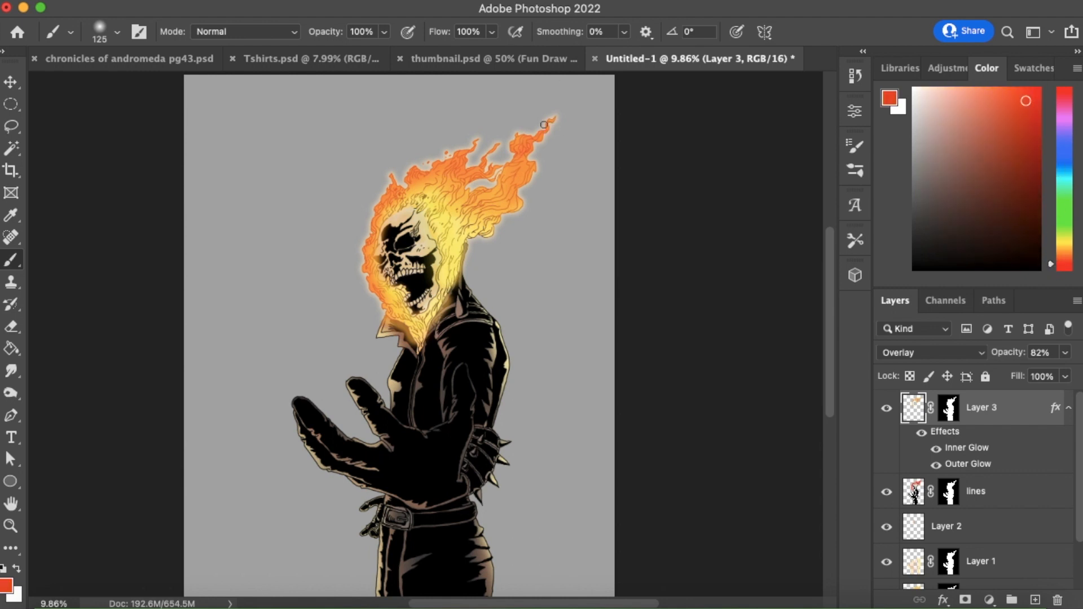
mouse_move(533, 182)
left_mouse_down()
mouse_move(517, 169)
mouse_move(473, 191)
mouse_move(502, 153)
mouse_move(460, 170)
mouse_move(469, 152)
mouse_move(386, 200)
mouse_move(363, 240)
left_mouse_up()
left_click_drag(381, 290, 396, 311)
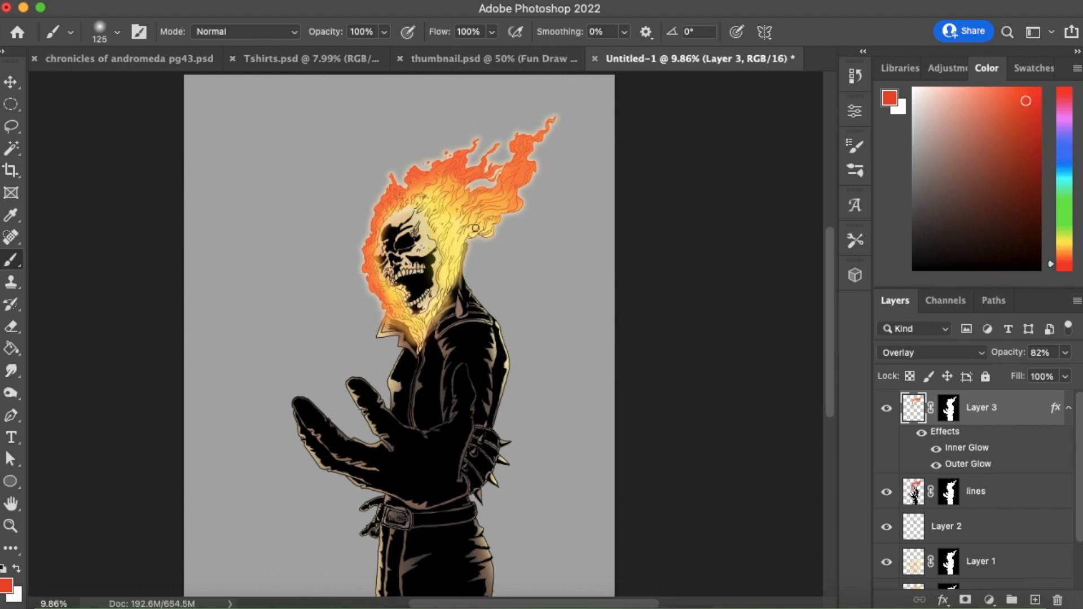
left_click(1061, 255)
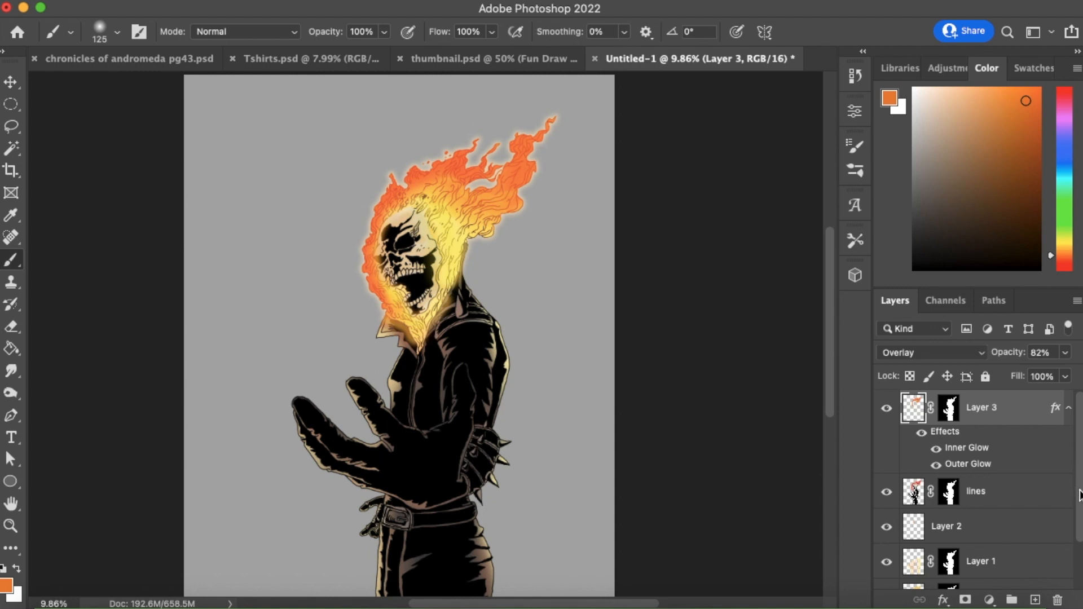
Add a new layer directly above the Background layer and name it bg.
scroll(1075, 547, "down", 2)
left_click(982, 572)
left_click(1036, 600)
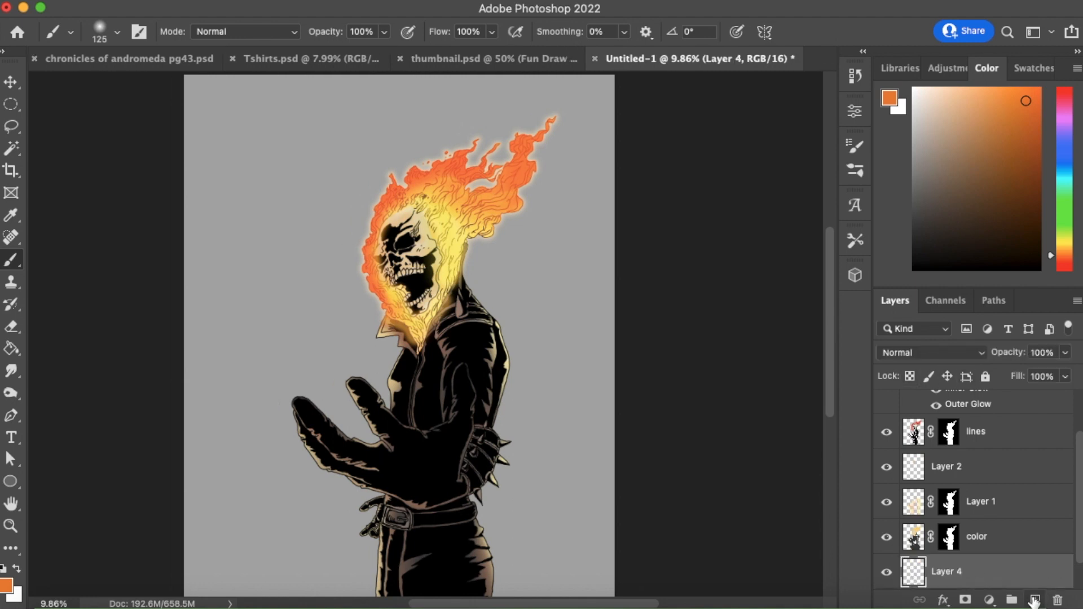
double_click(953, 574)
type("bg")
key("Return")
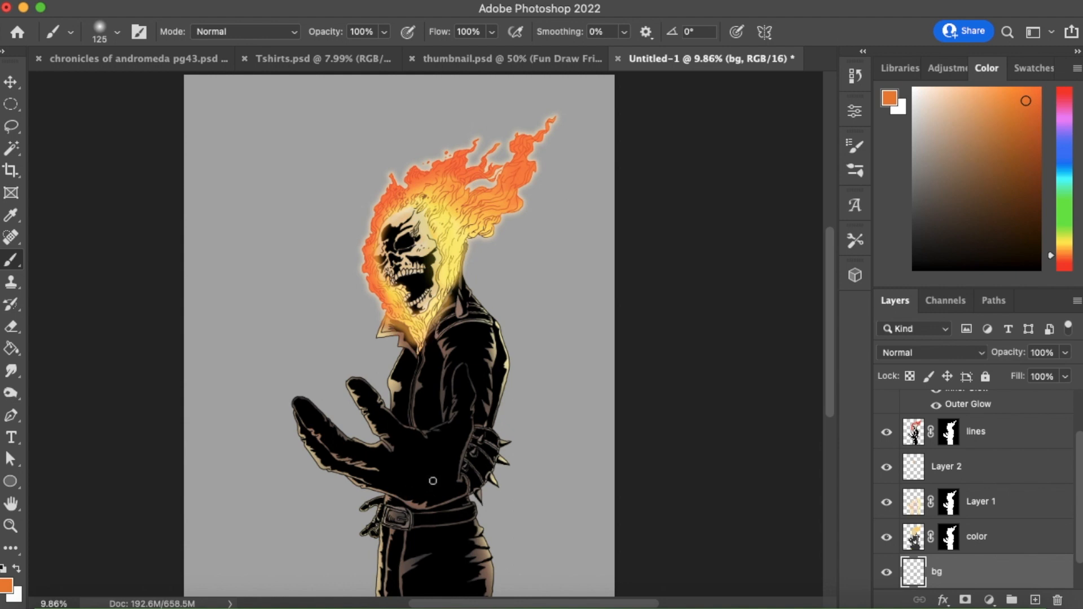
Fill the whole bg layer with black using the Paint Bucket.
left_click(915, 268)
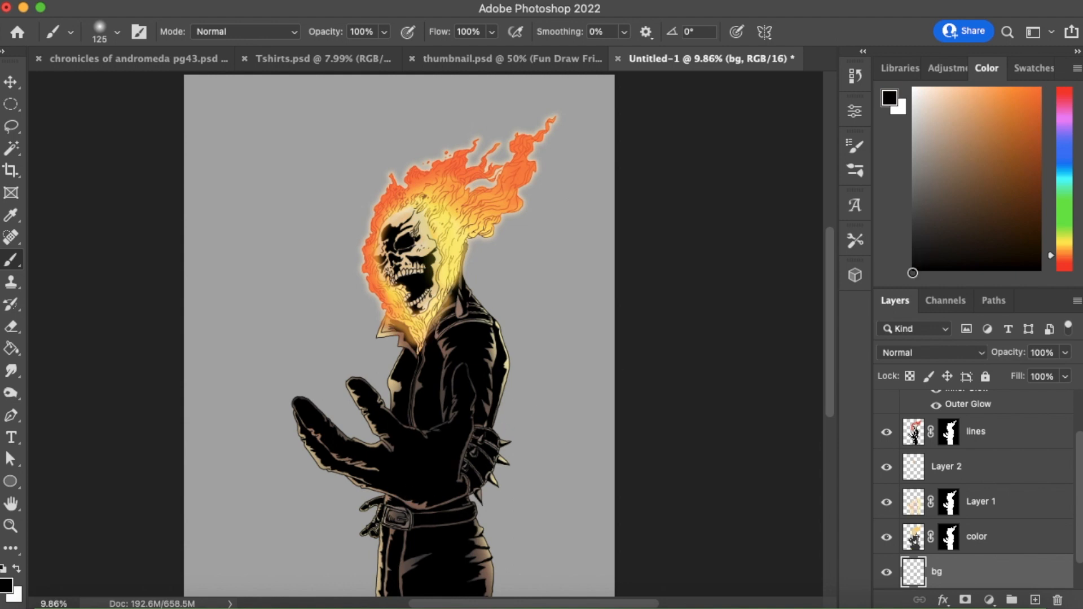
left_click(17, 354)
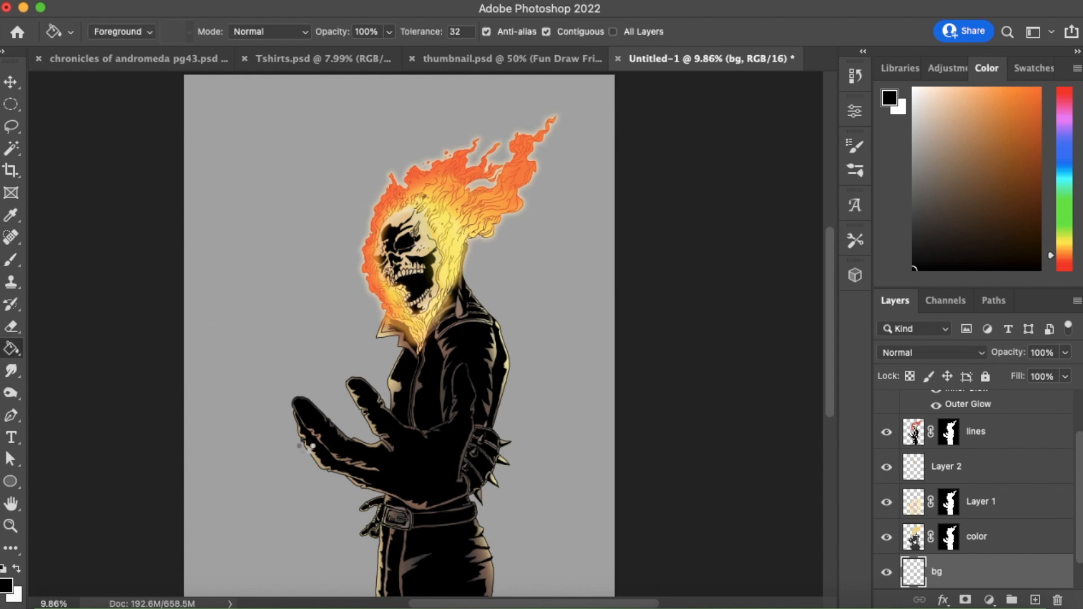
left_click(237, 330)
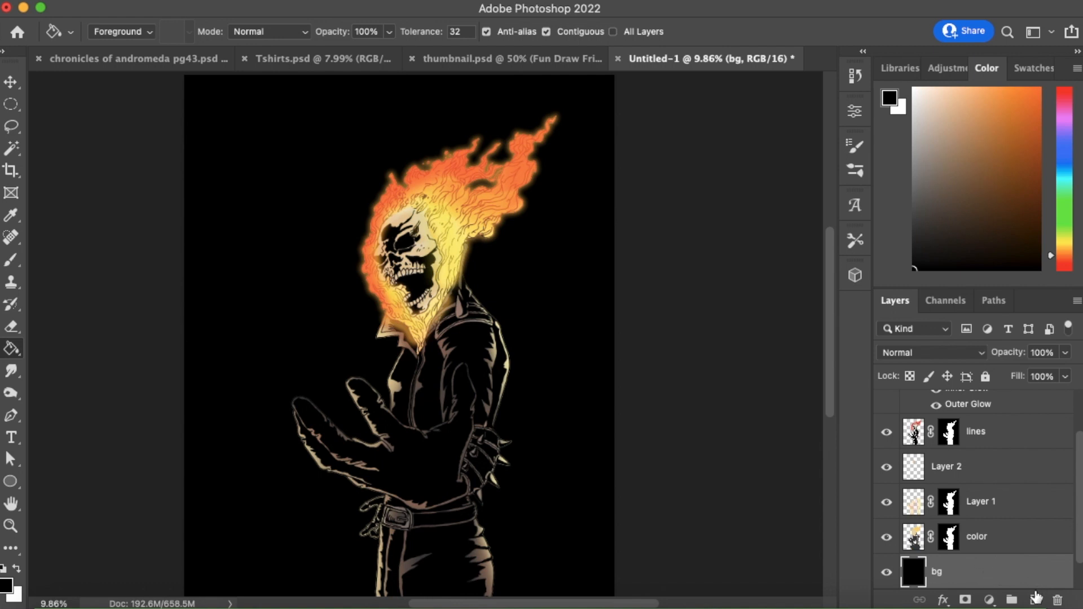
Activate the Brush tool with the Kyle's Concept Brushes - Clouds Fat brush at 800 px.
left_click(11, 260)
left_click(117, 32)
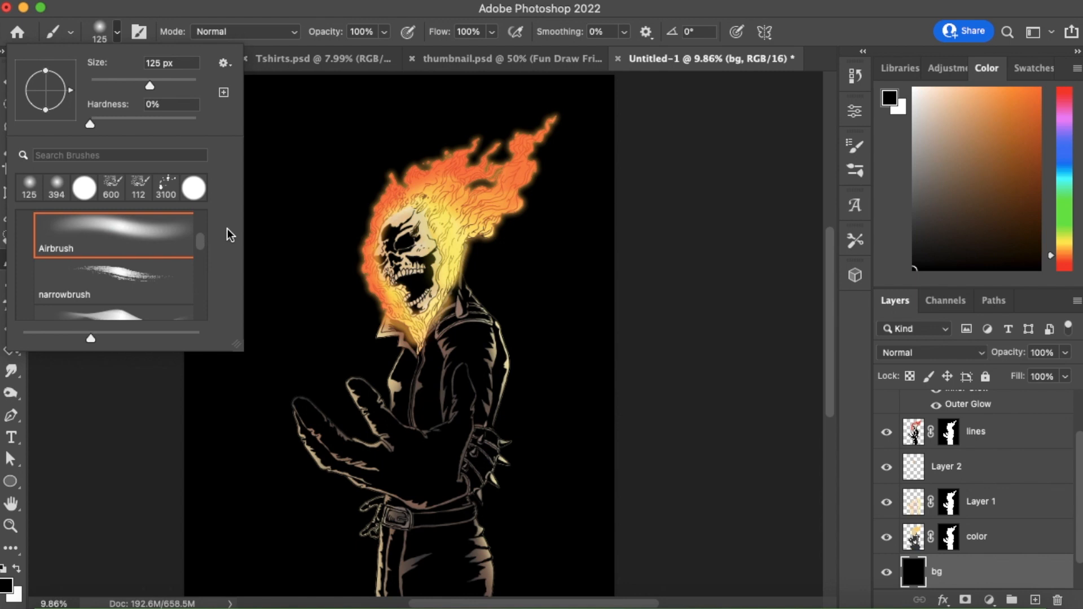
left_click_drag(202, 245, 205, 257)
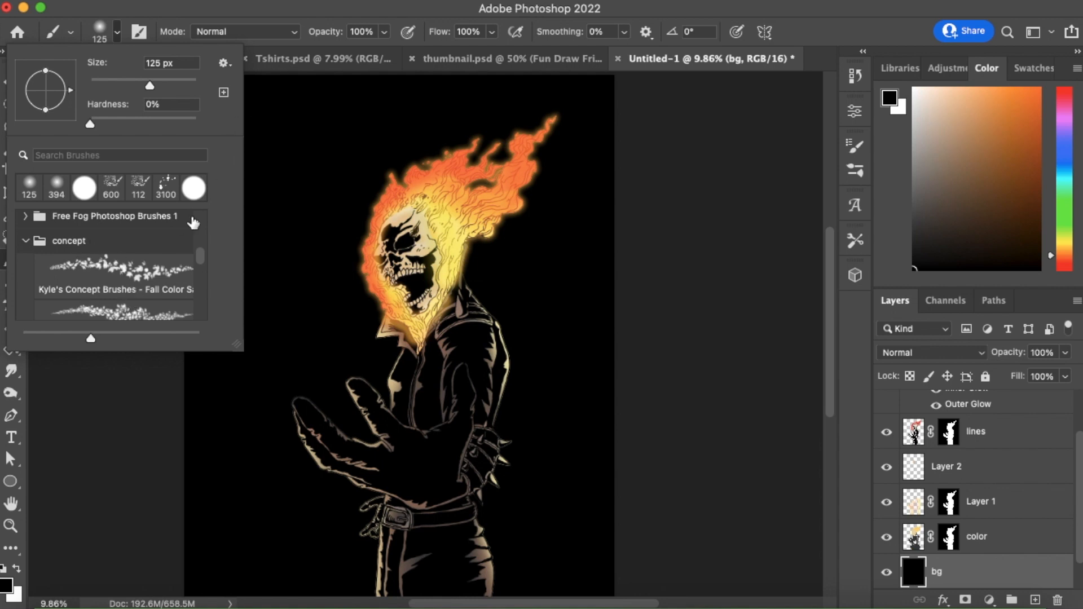
mouse_move(202, 254)
left_mouse_down()
mouse_move(209, 269)
mouse_move(198, 259)
left_mouse_up()
left_click(184, 251)
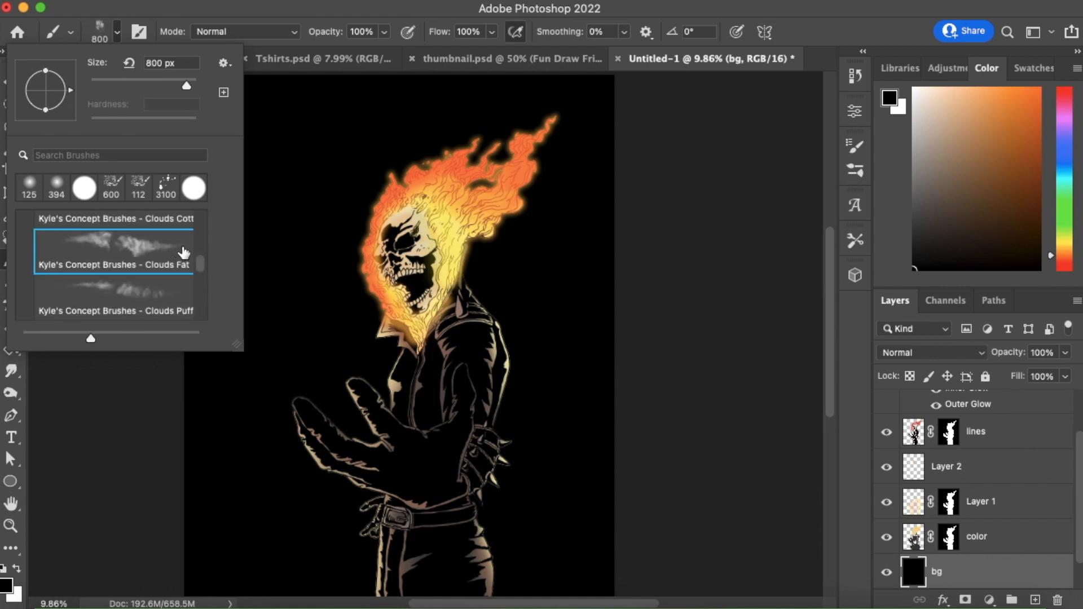
left_click(341, 27)
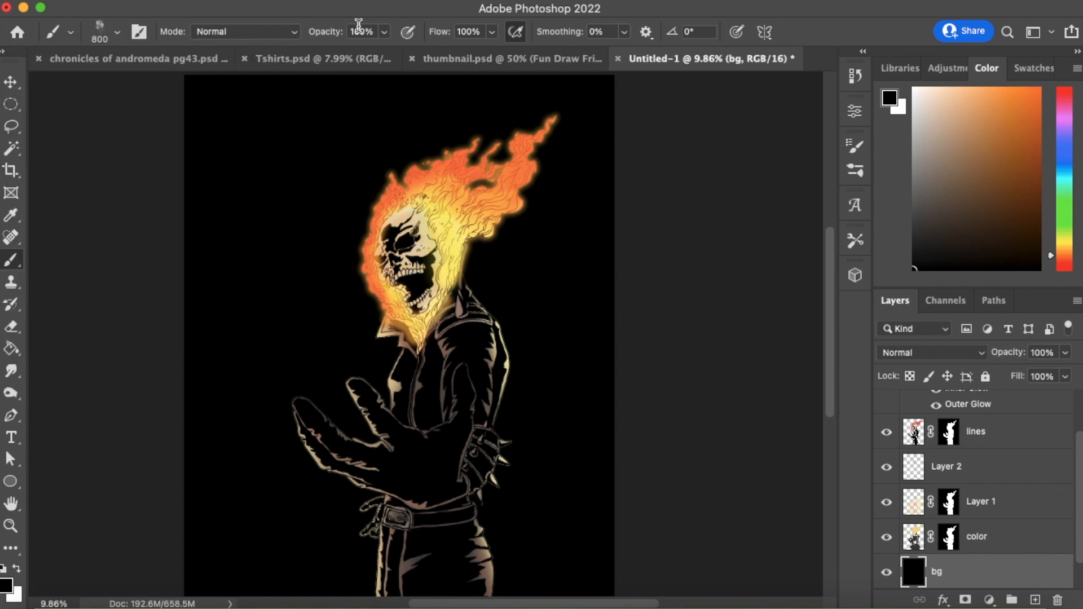
Set the foreground colour to a light, warm yellow.
left_click(1069, 247)
left_click_drag(1070, 252, 1072, 244)
left_click_drag(1026, 94, 969, 91)
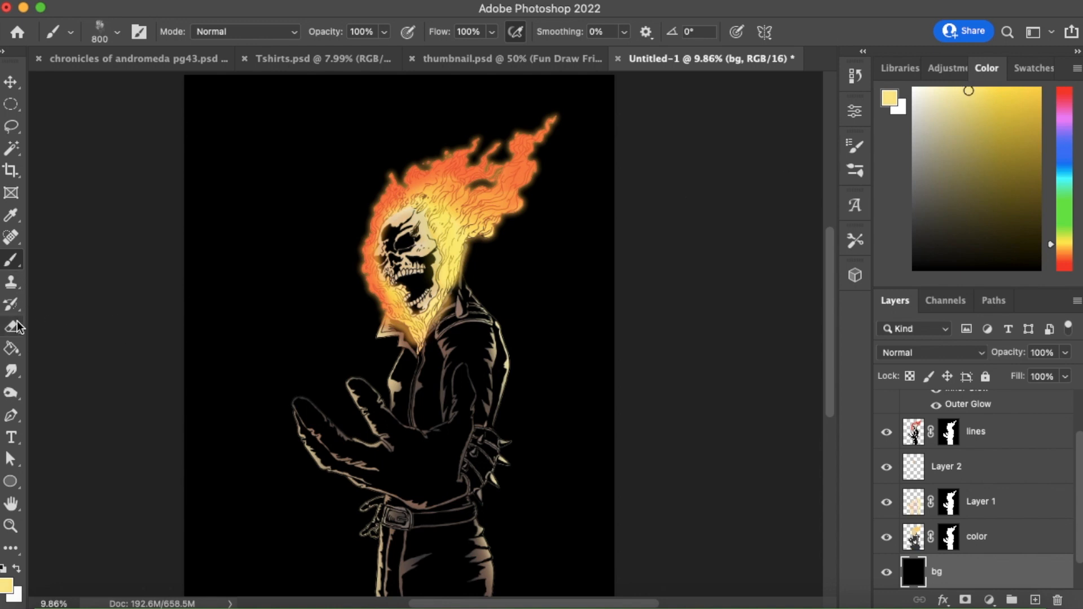
Try painting light yellow clouds with the Clouds Fat brush around the figure's hips on the bg layer.
mouse_move(339, 569)
left_mouse_down()
mouse_move(367, 544)
mouse_move(485, 581)
mouse_move(559, 556)
mouse_move(592, 525)
mouse_move(536, 570)
mouse_move(491, 497)
left_mouse_up()
mouse_move(285, 592)
left_mouse_down()
mouse_move(284, 477)
mouse_move(350, 479)
mouse_move(381, 518)
mouse_move(407, 472)
mouse_move(499, 412)
mouse_move(602, 516)
mouse_move(644, 401)
left_mouse_up()
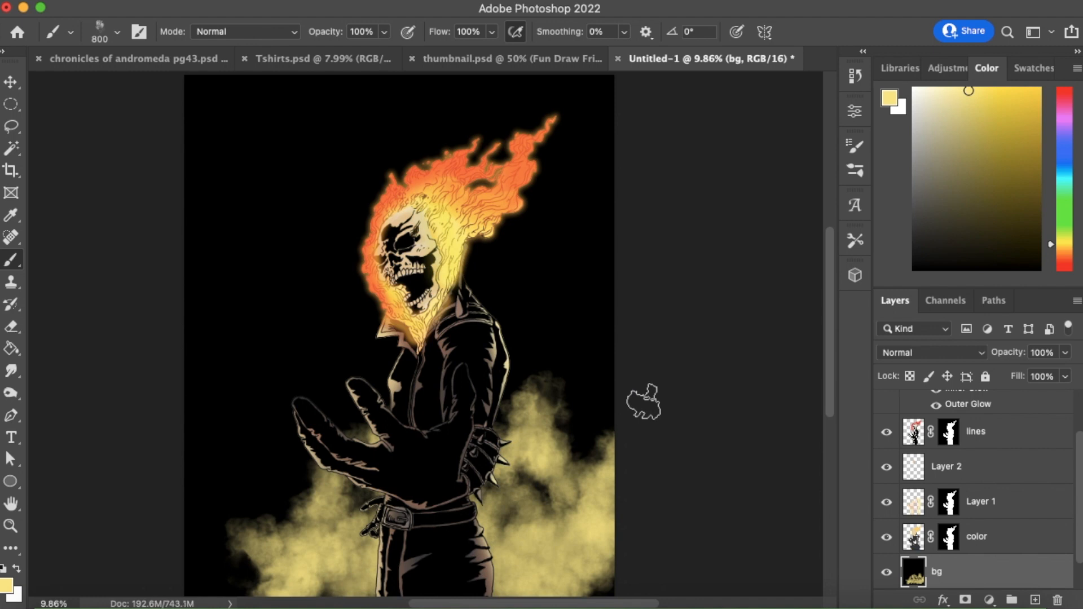
key("super+z")
Try a light yellow stroke below the outstretched hand with the Kyle's Concept Brushes - Clouds Wind brush at 775 px.
left_click(118, 33)
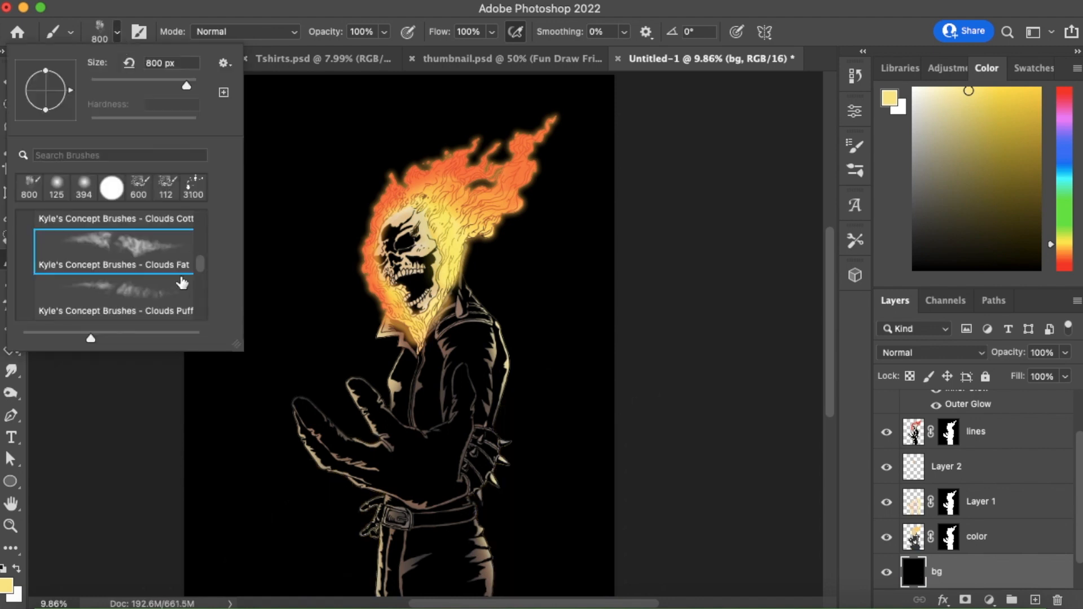
scroll(204, 271, "down", 5)
scroll(204, 273, "up", 5)
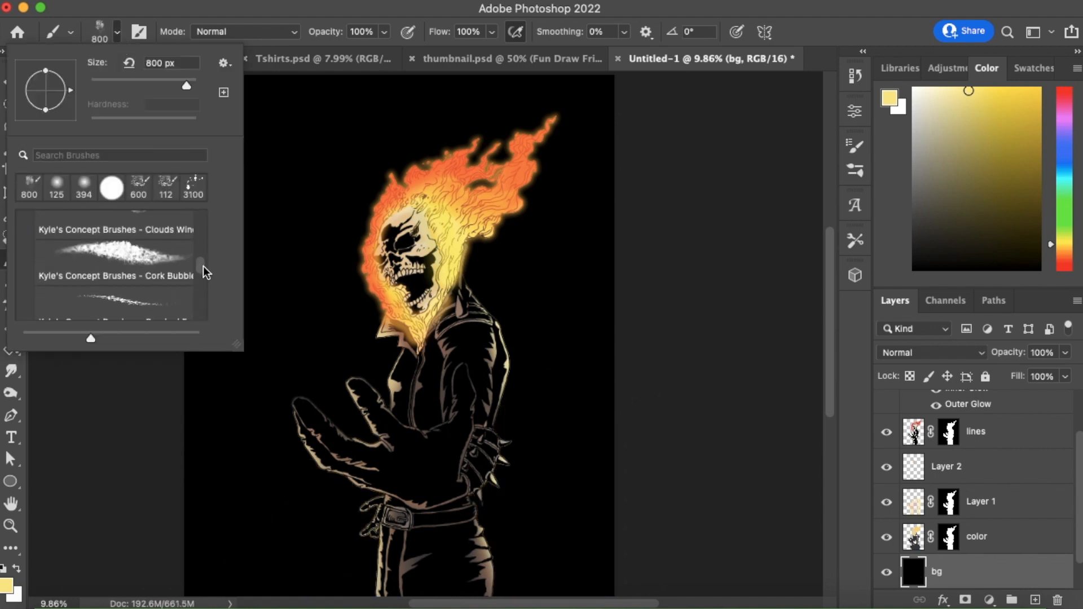
scroll(203, 270, "up", 2)
scroll(203, 270, "down", 2)
left_click(172, 281)
left_click(285, 564)
mouse_move(282, 564)
left_mouse_down()
mouse_move(304, 556)
mouse_move(333, 508)
mouse_move(361, 525)
left_mouse_up()
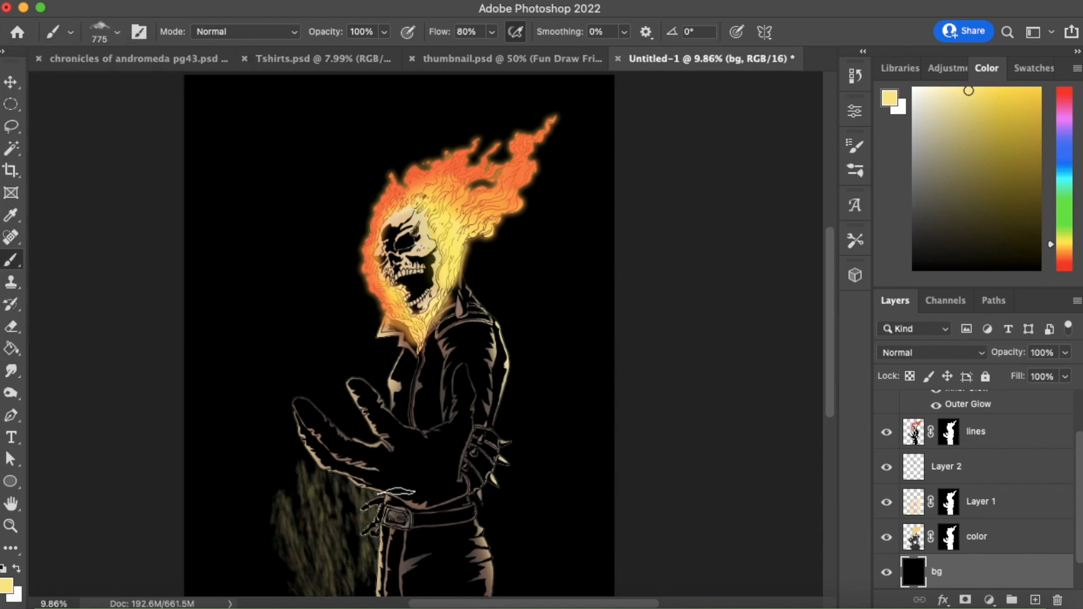
key("super+z")
Choose the Kyle's Concept Brushes - Smoke Fluid brush at 390 px.
left_click(117, 33)
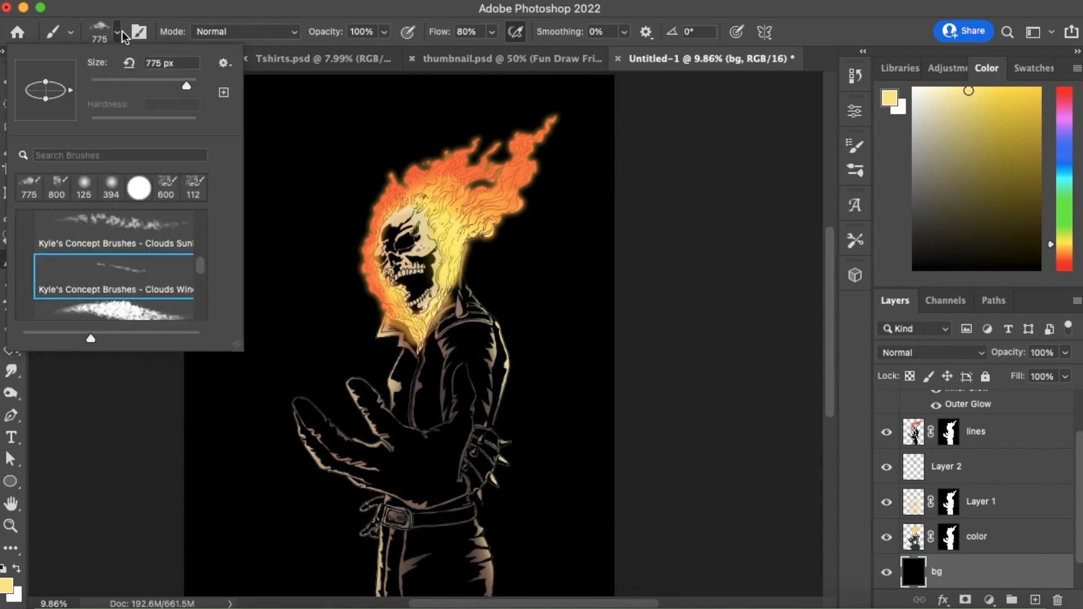
scroll(205, 260, "down", 3)
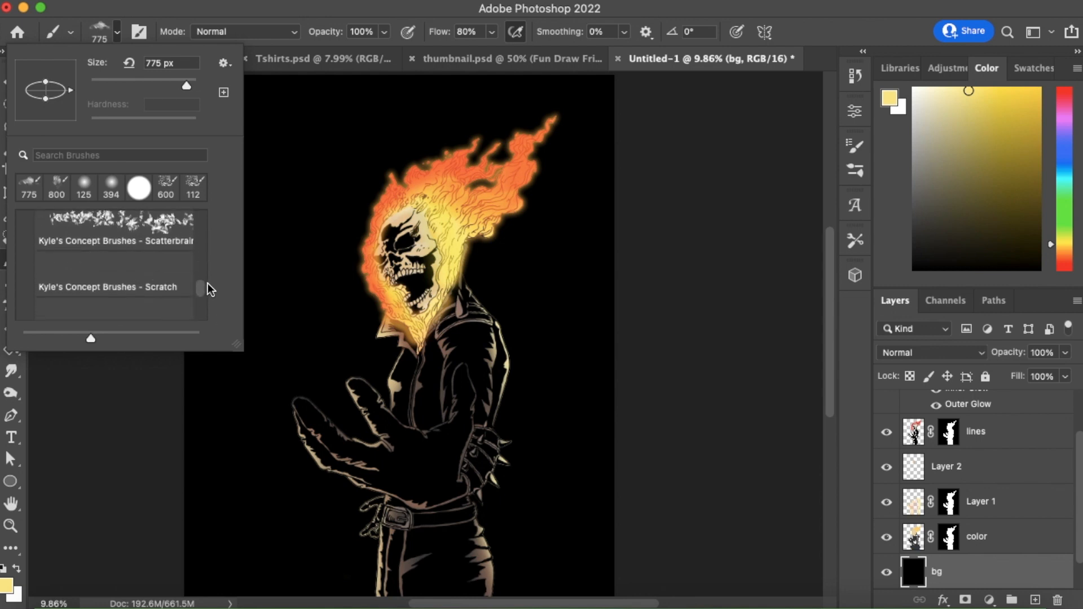
scroll(209, 291, "down", 5)
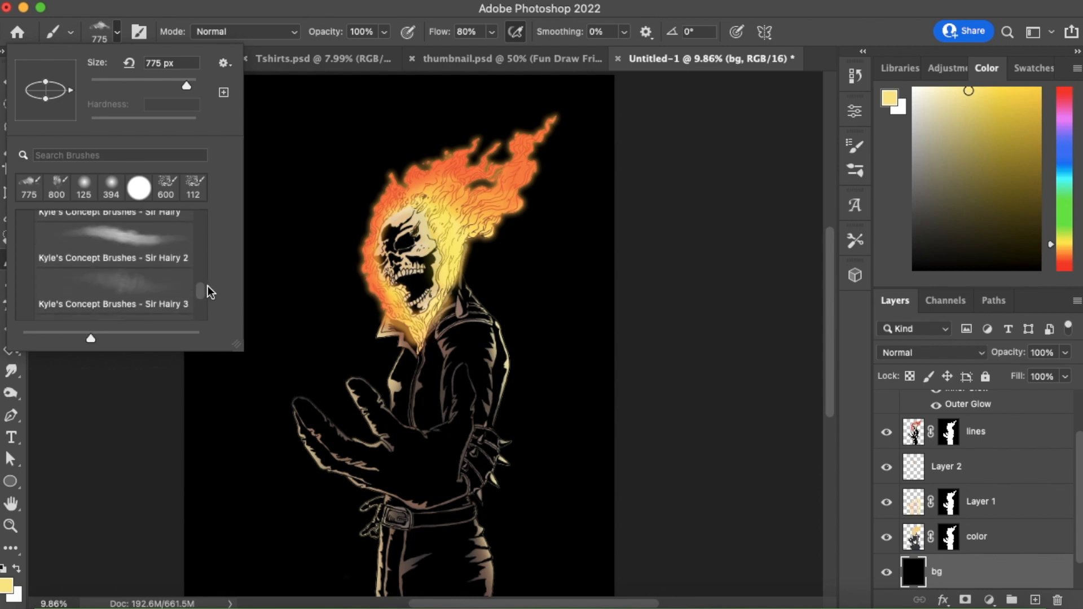
scroll(209, 292, "down", 5)
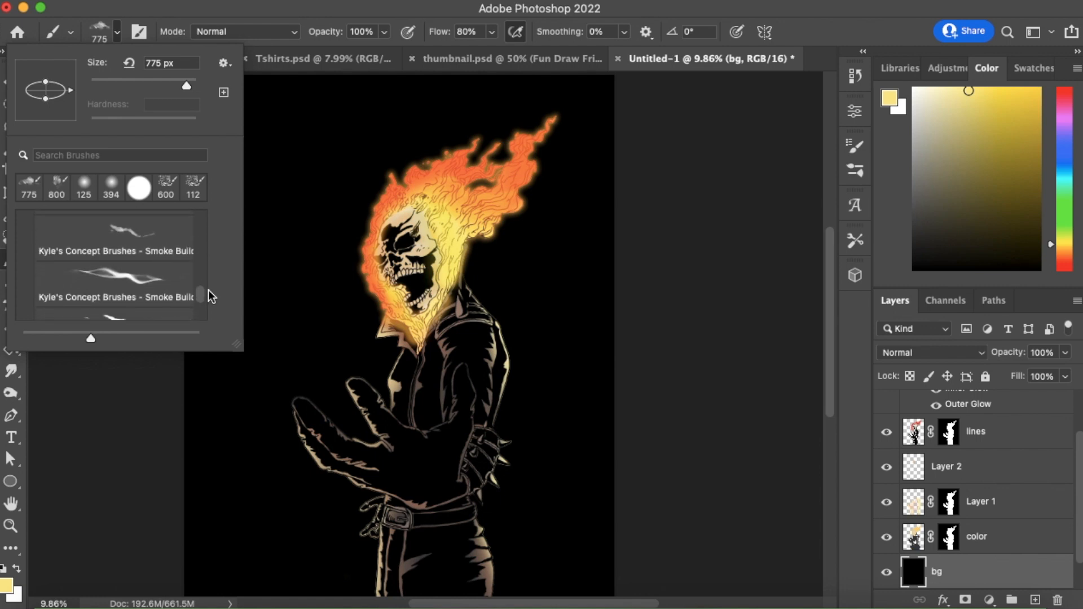
scroll(208, 296, "up", 3)
scroll(211, 295, "down", 4)
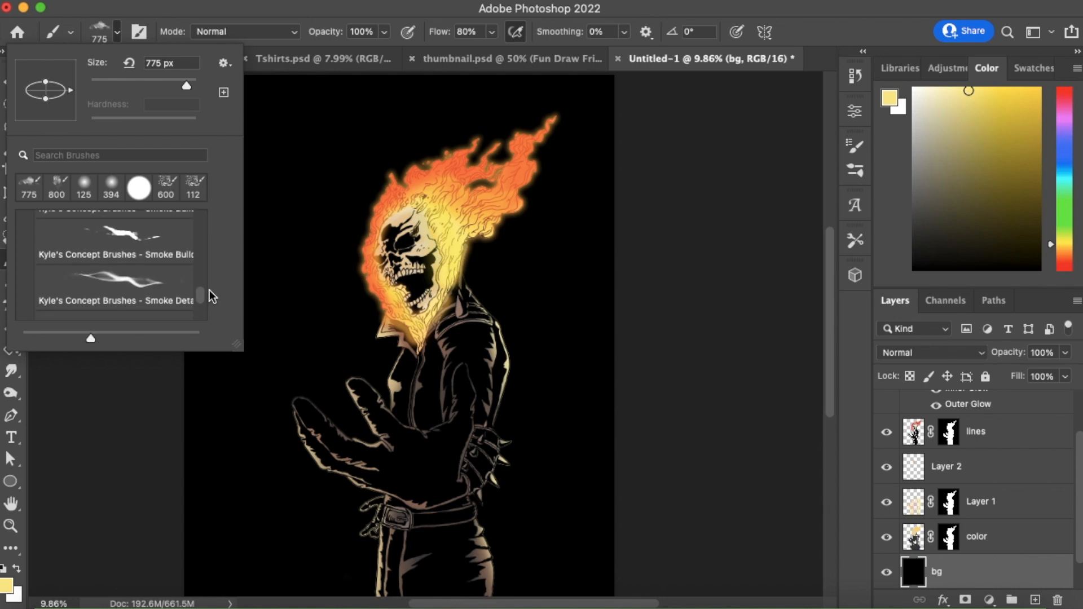
scroll(206, 295, "down", 2)
left_click(168, 233)
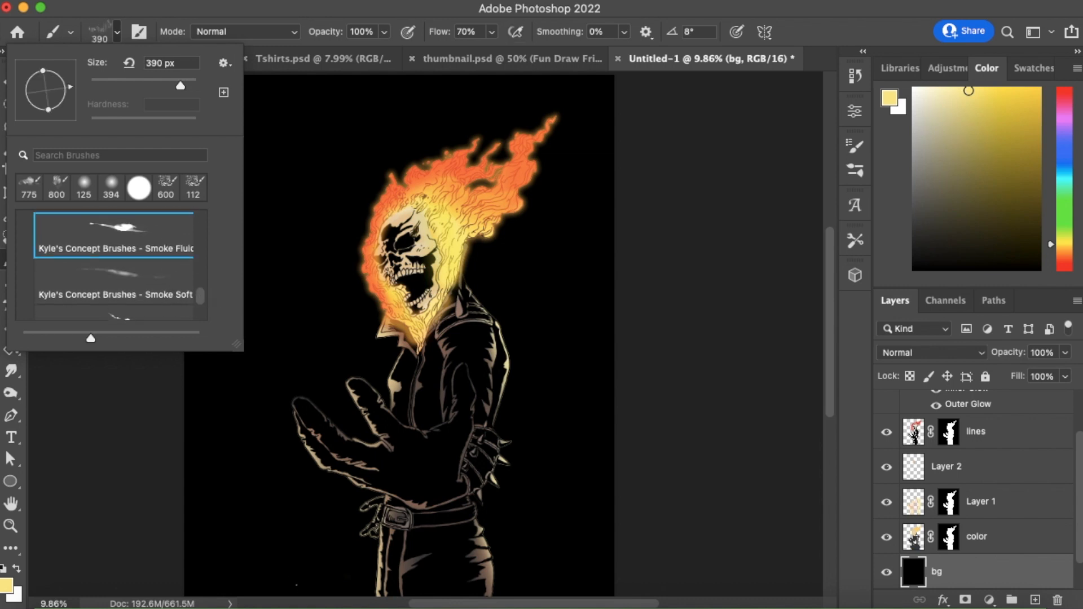
Try a light yellow Smoke Fluid stroke on the bg layer beside the figure's belt and thigh.
left_click(293, 503)
scroll(356, 479, "left", 10)
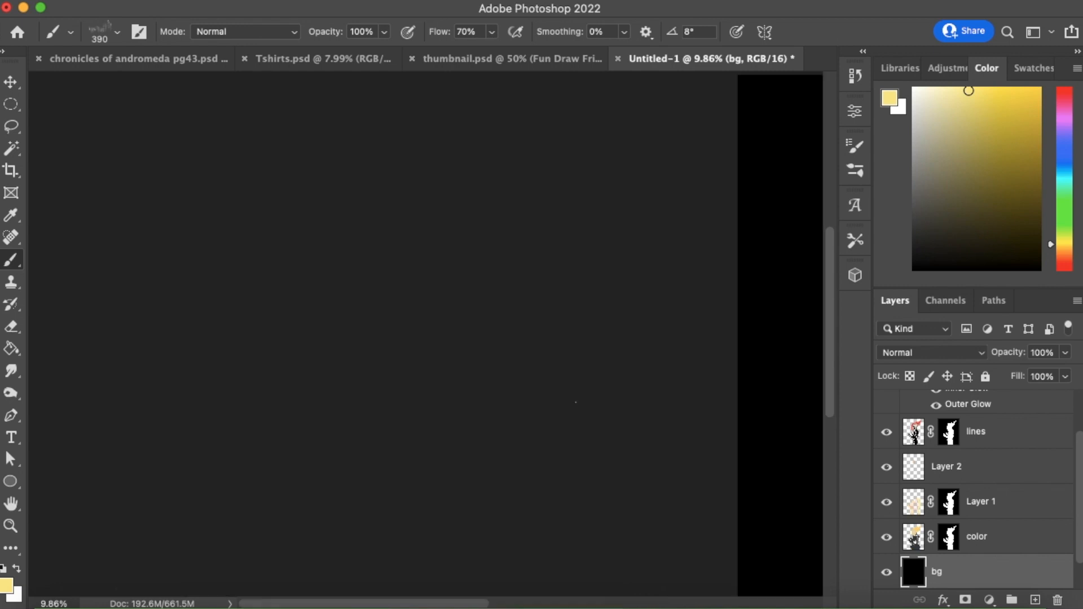
left_click(11, 526)
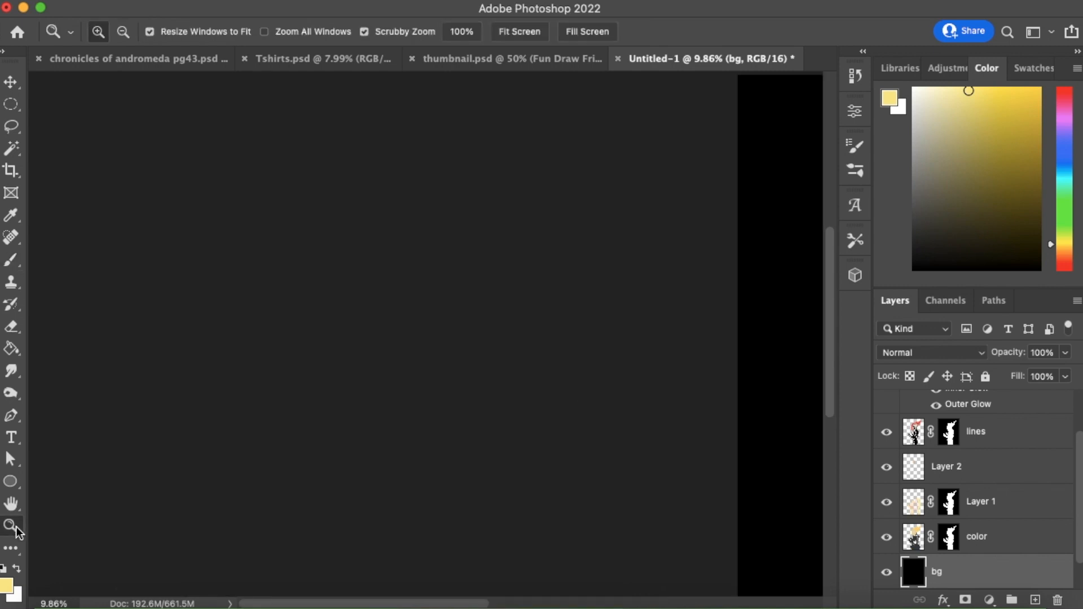
left_click_drag(513, 421, 450, 450)
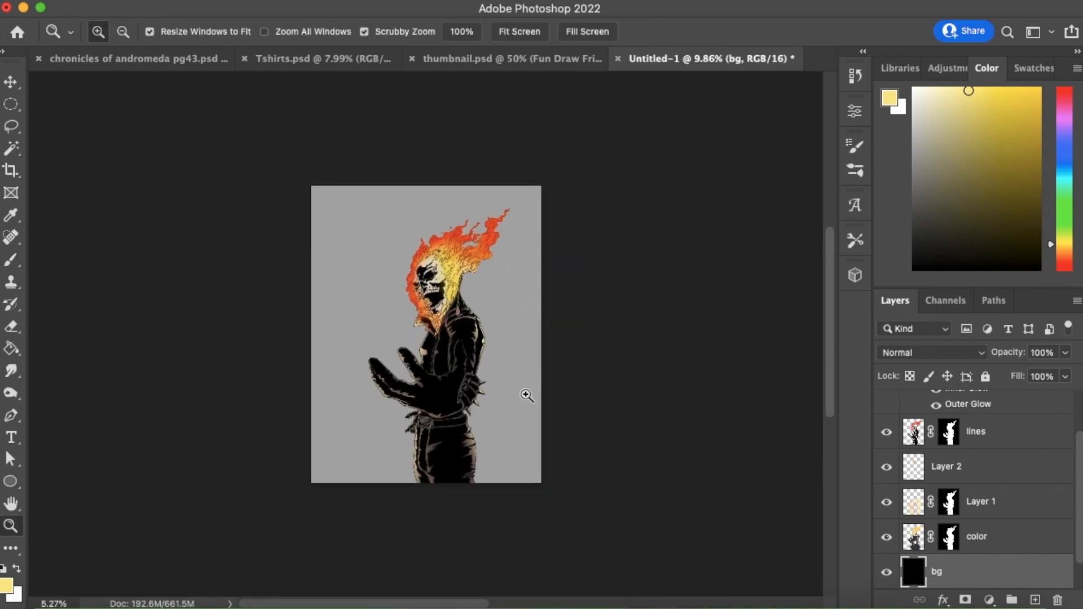
left_click_drag(564, 377, 528, 422)
left_click(11, 261)
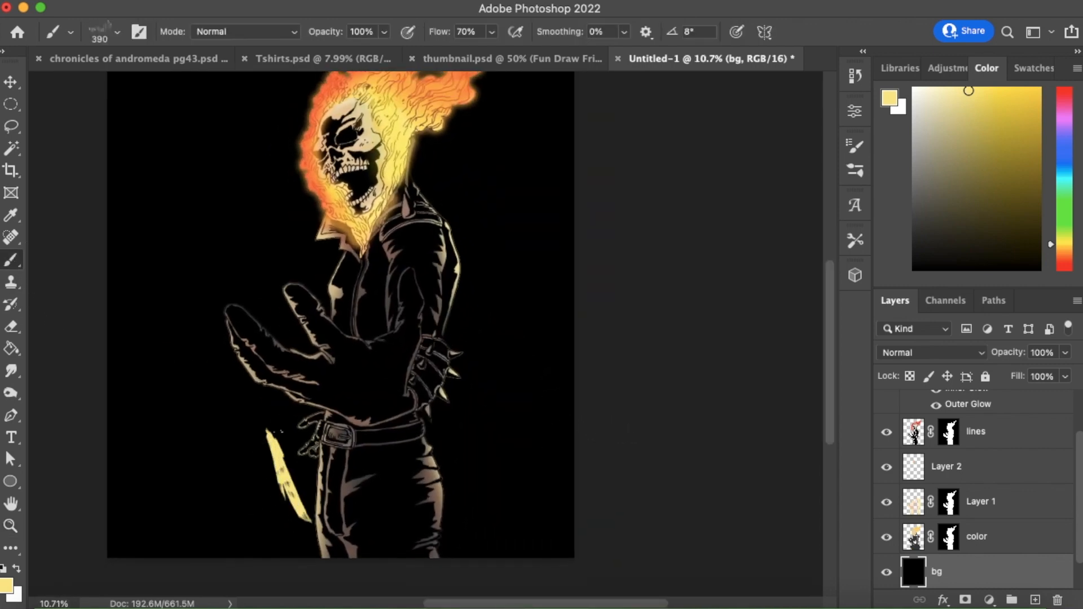
key("super+z")
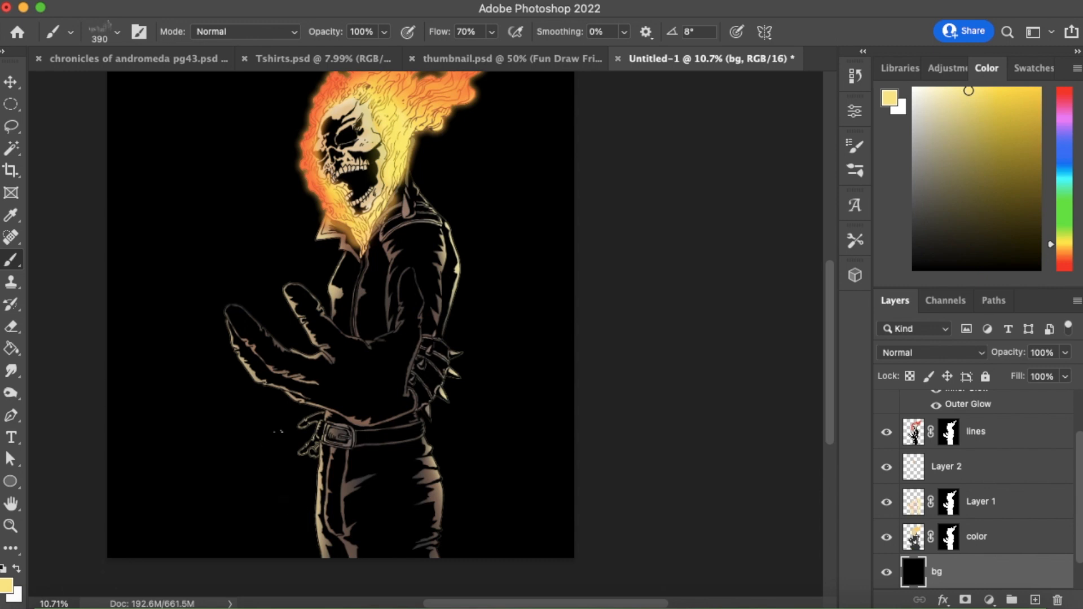
Choose the Kyle's Concept Brushes - Smoke Billow brush at 500 px.
left_click(118, 33)
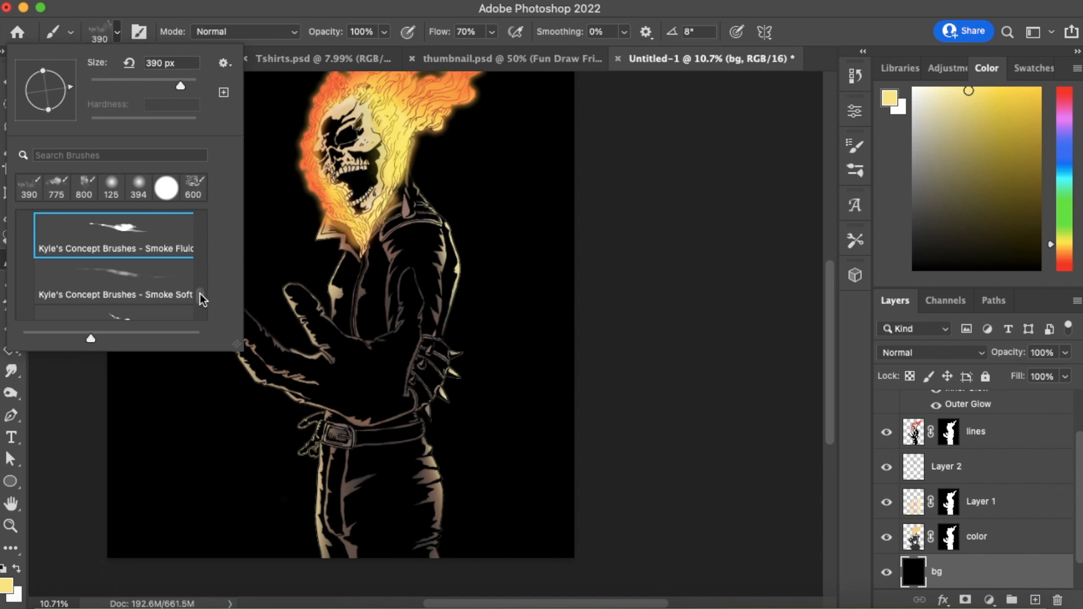
scroll(202, 298, "down", 5)
scroll(202, 300, "up", 3)
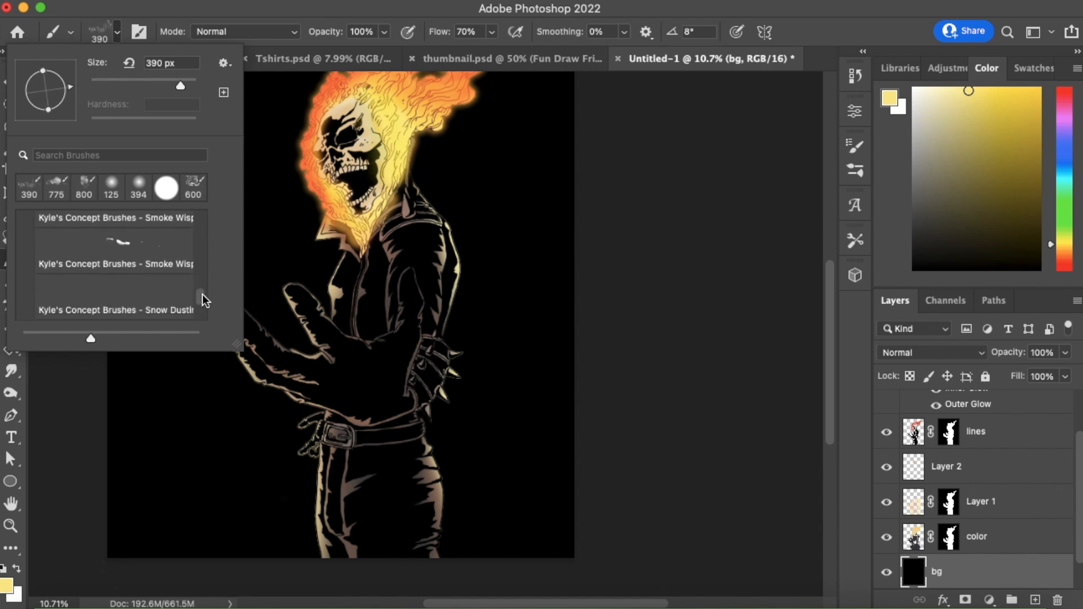
scroll(203, 299, "up", 4)
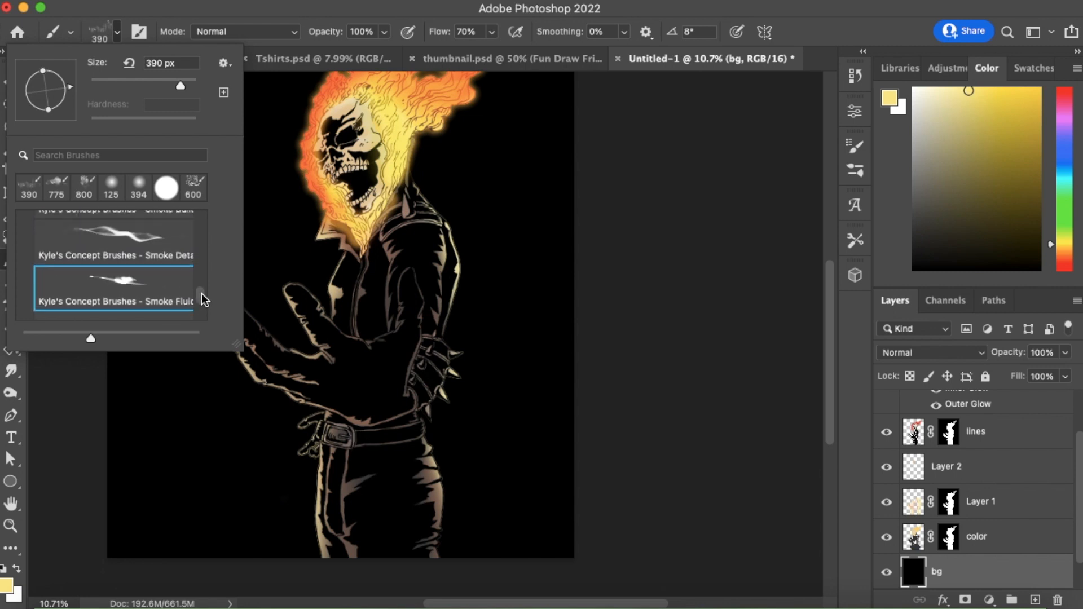
scroll(201, 295, "up", 3)
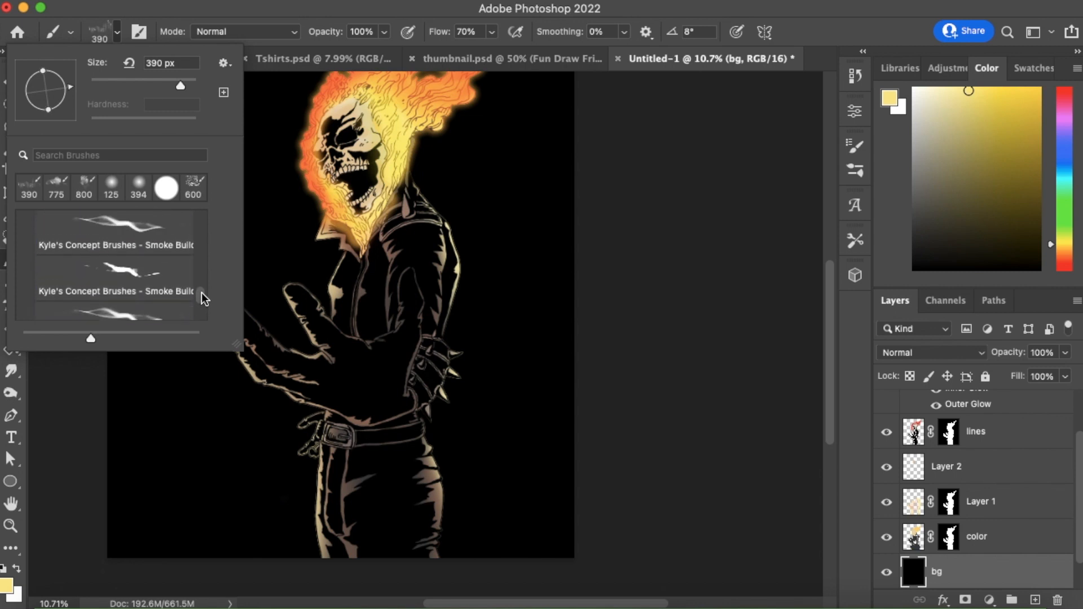
left_click(182, 228)
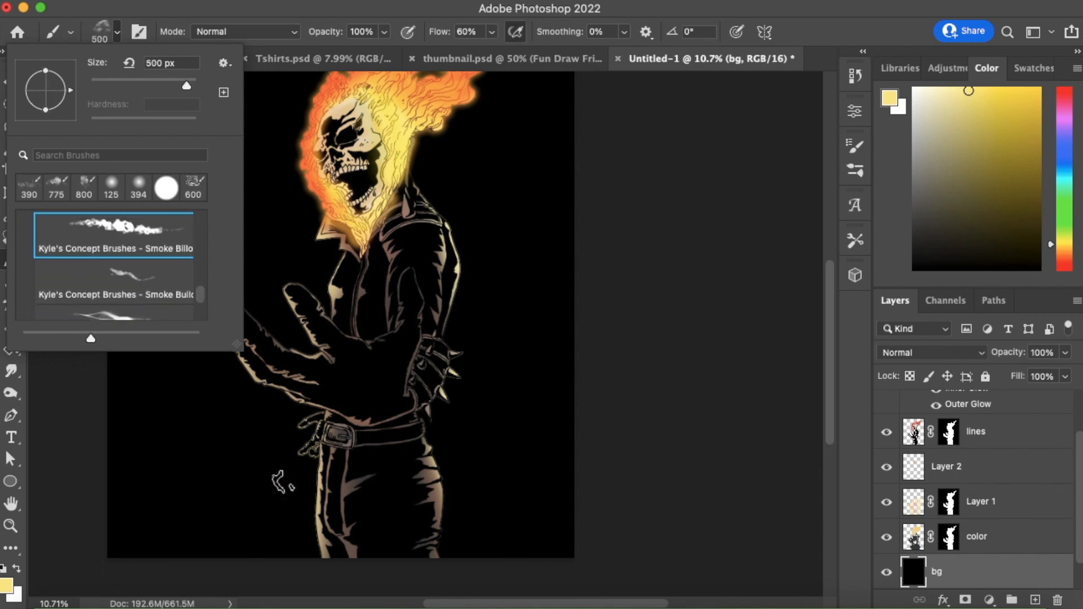
Paint light yellow flame shapes on the bg layer behind the legs, outstretched hand and spiked wrist.
left_click(277, 528)
mouse_move(276, 527)
left_mouse_down()
mouse_move(328, 564)
mouse_move(297, 555)
mouse_move(295, 567)
mouse_move(248, 507)
mouse_move(256, 521)
mouse_move(279, 522)
mouse_move(280, 434)
mouse_move(339, 542)
left_mouse_up()
mouse_move(398, 454)
left_mouse_down()
mouse_move(442, 536)
mouse_move(463, 452)
mouse_move(494, 497)
mouse_move(479, 514)
mouse_move(499, 525)
mouse_move(493, 544)
mouse_move(536, 406)
mouse_move(503, 401)
mouse_move(495, 372)
mouse_move(463, 435)
mouse_move(490, 291)
mouse_move(481, 278)
mouse_move(446, 344)
left_mouse_up()
mouse_move(317, 346)
left_mouse_down()
mouse_move(275, 298)
mouse_move(275, 354)
mouse_move(254, 313)
mouse_move(245, 246)
mouse_move(245, 299)
mouse_move(308, 432)
mouse_move(276, 440)
mouse_move(256, 429)
mouse_move(207, 358)
mouse_move(266, 480)
mouse_move(220, 454)
mouse_move(209, 473)
mouse_move(174, 479)
mouse_move(219, 488)
mouse_move(214, 443)
mouse_move(208, 499)
mouse_move(223, 542)
mouse_move(262, 569)
left_mouse_up()
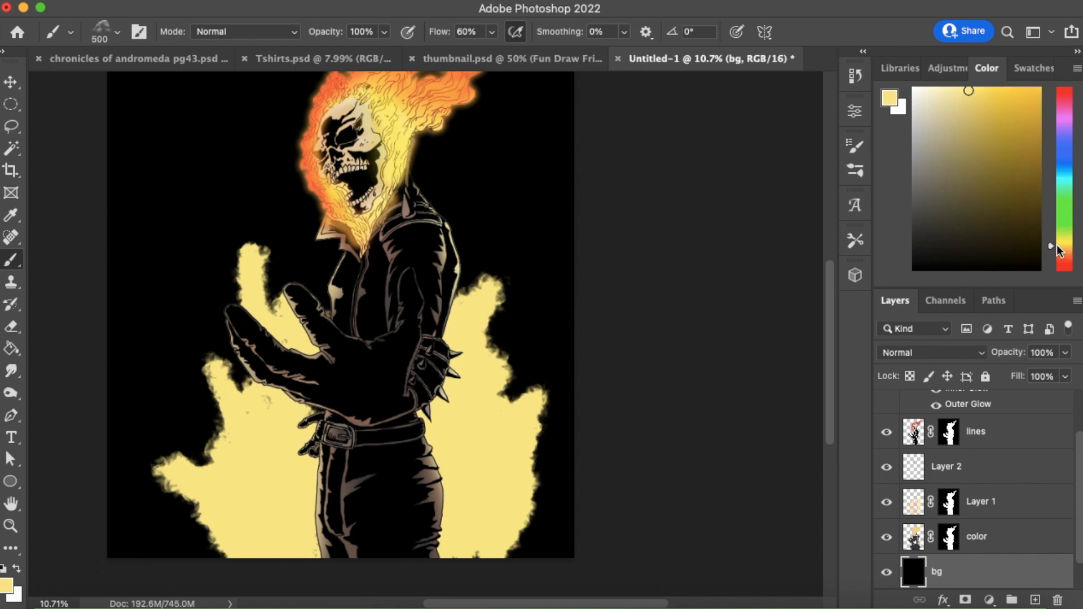
Try light orange strokes along the outer edge of the flames behind the spiked wrist, and resample the light yellow.
left_click(1062, 248)
left_click_drag(529, 550, 550, 411)
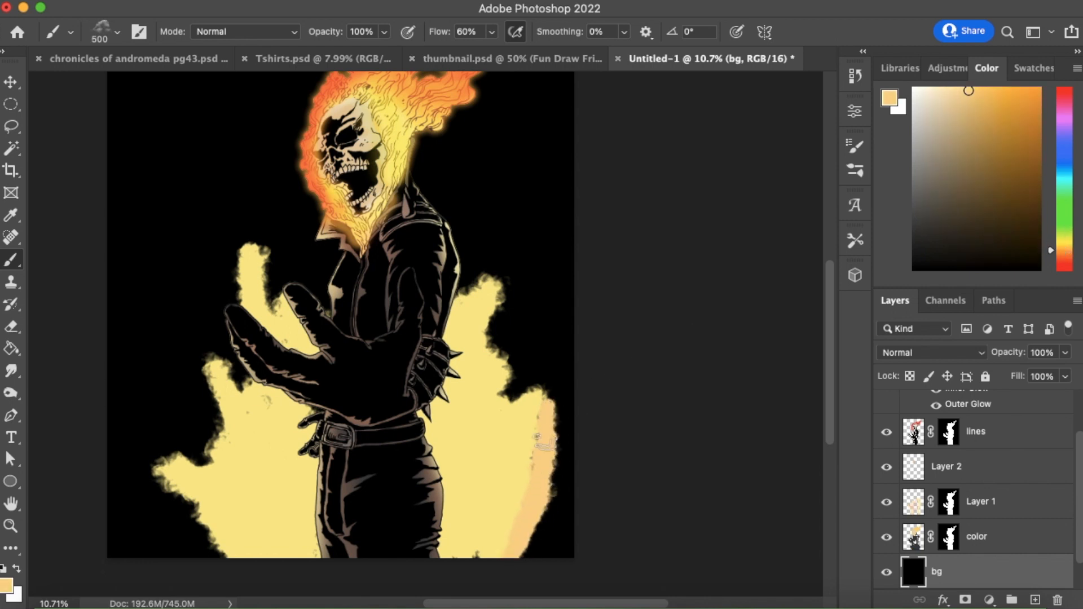
mouse_move(539, 495)
left_mouse_down()
mouse_move(551, 459)
mouse_move(537, 538)
left_mouse_up()
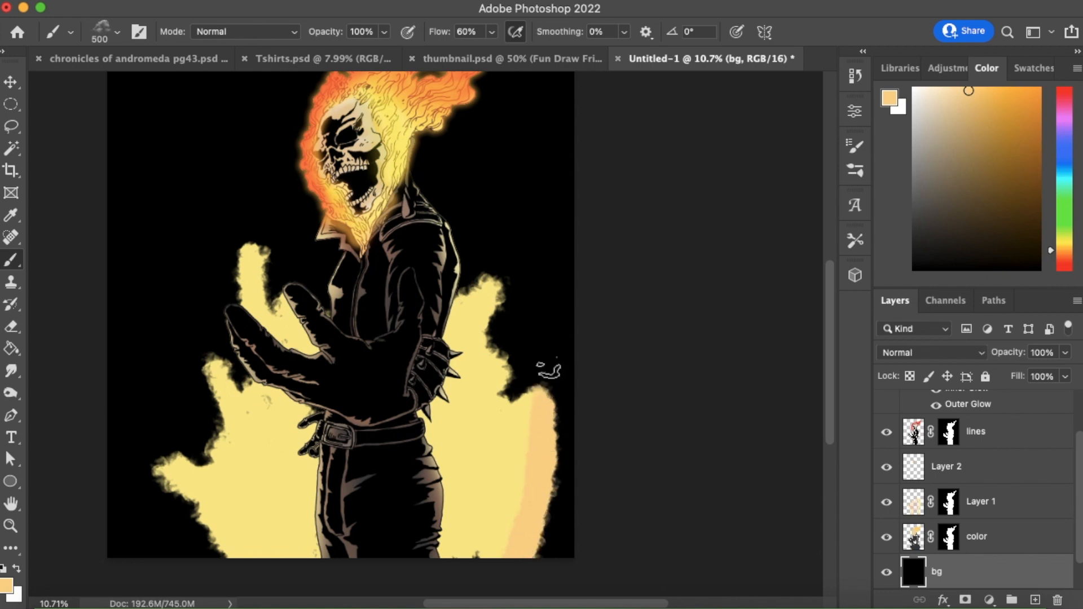
left_click_drag(547, 370, 539, 379)
key("super+z")
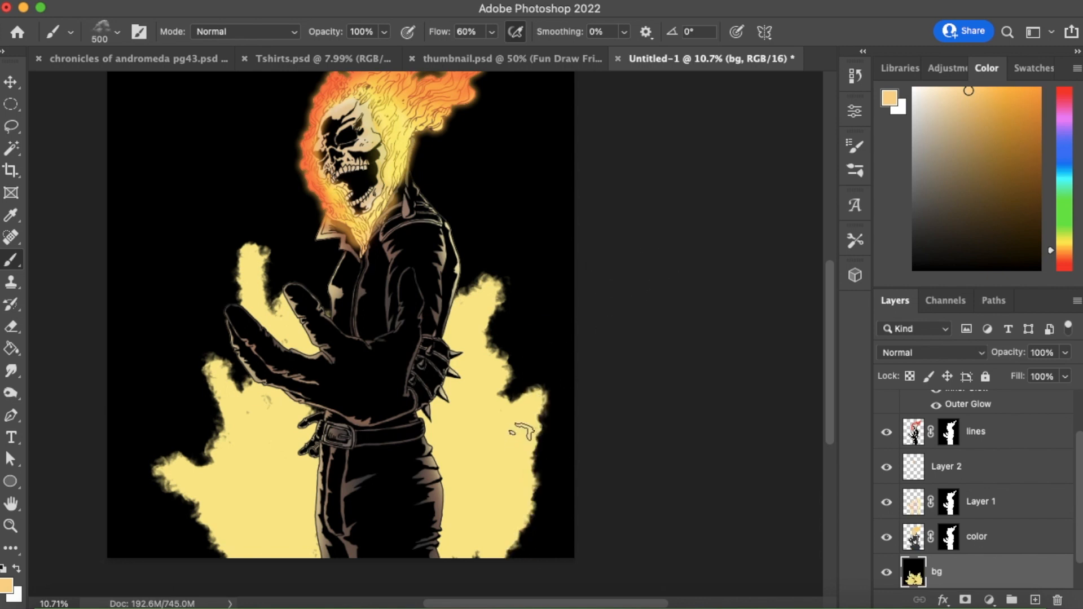
left_click(512, 439, "alt")
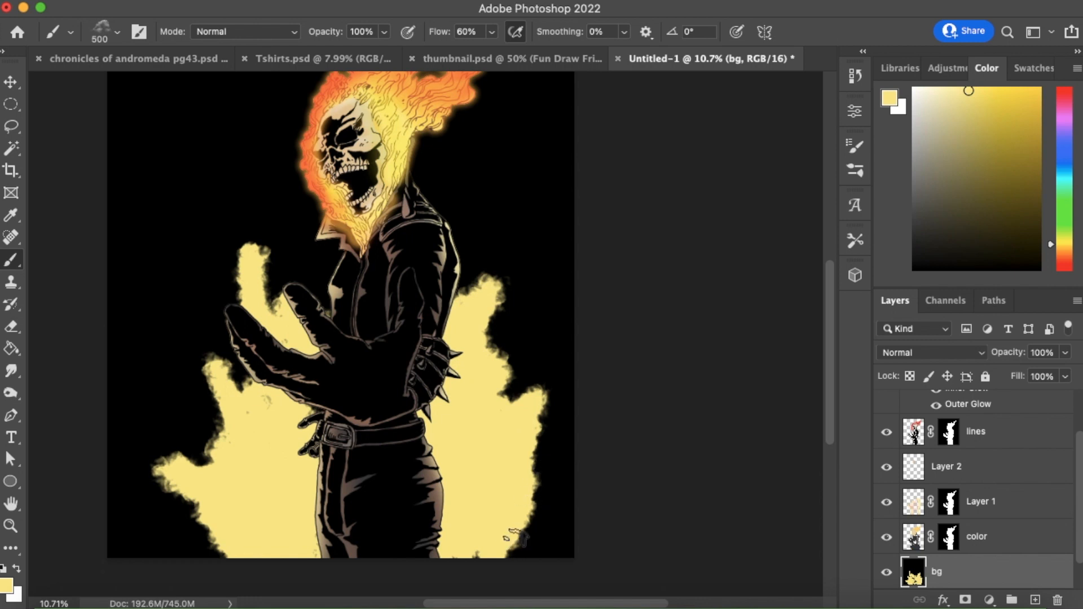
Extend the light yellow background flames up behind the spiked shoulder and between the raised fingers and the collar.
mouse_move(448, 305)
left_mouse_down()
mouse_move(474, 213)
mouse_move(515, 148)
mouse_move(441, 197)
left_mouse_up()
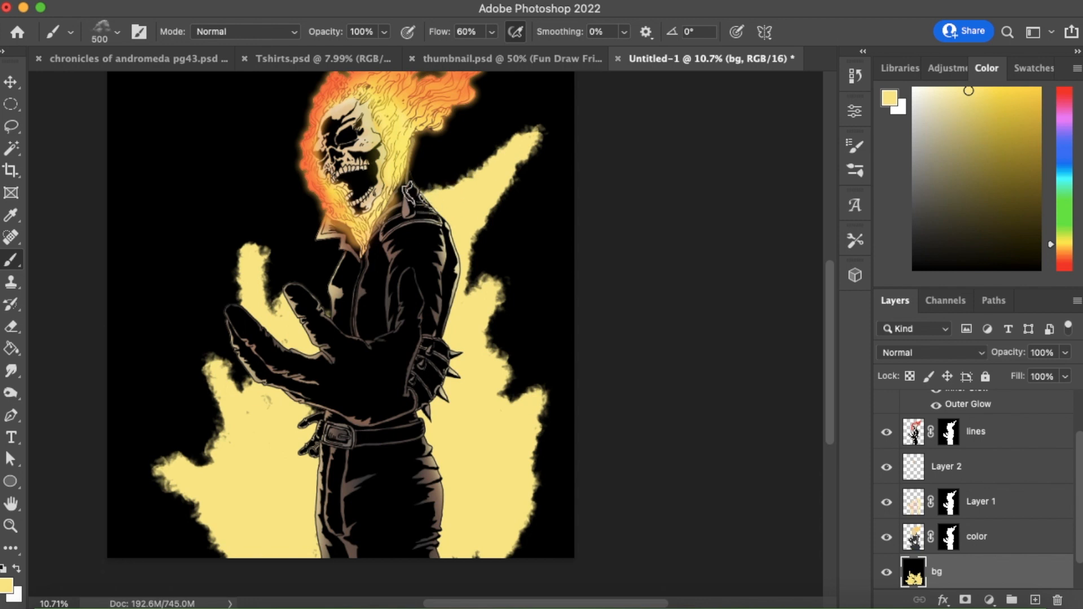
mouse_move(343, 241)
left_mouse_down()
mouse_move(313, 223)
mouse_move(304, 242)
mouse_move(322, 301)
mouse_move(217, 223)
mouse_move(265, 339)
left_mouse_up()
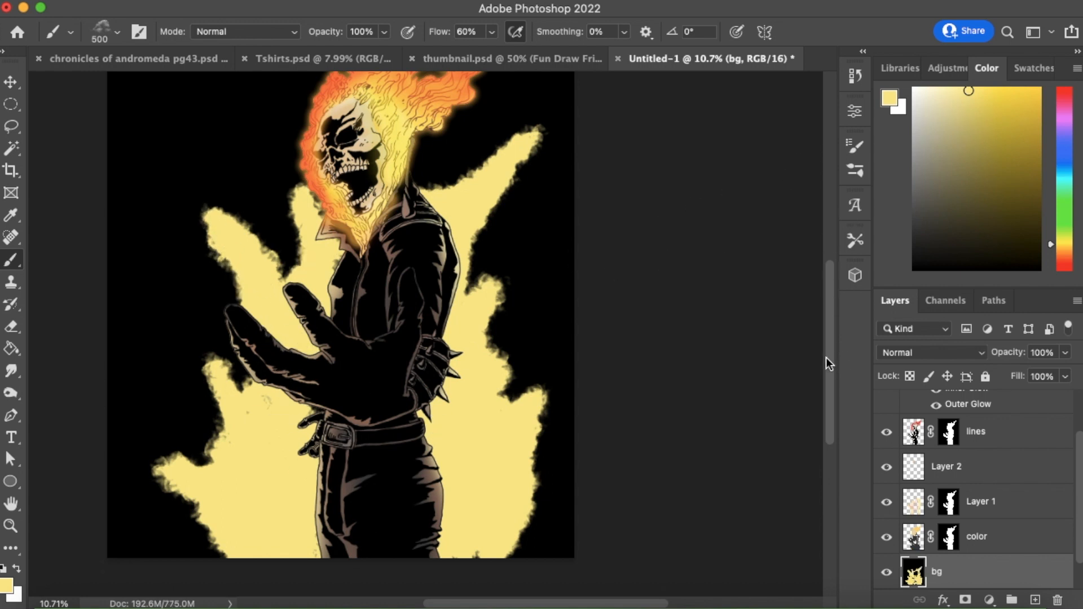
scroll(826, 357, "up", 4)
scroll(821, 339, "down", 4)
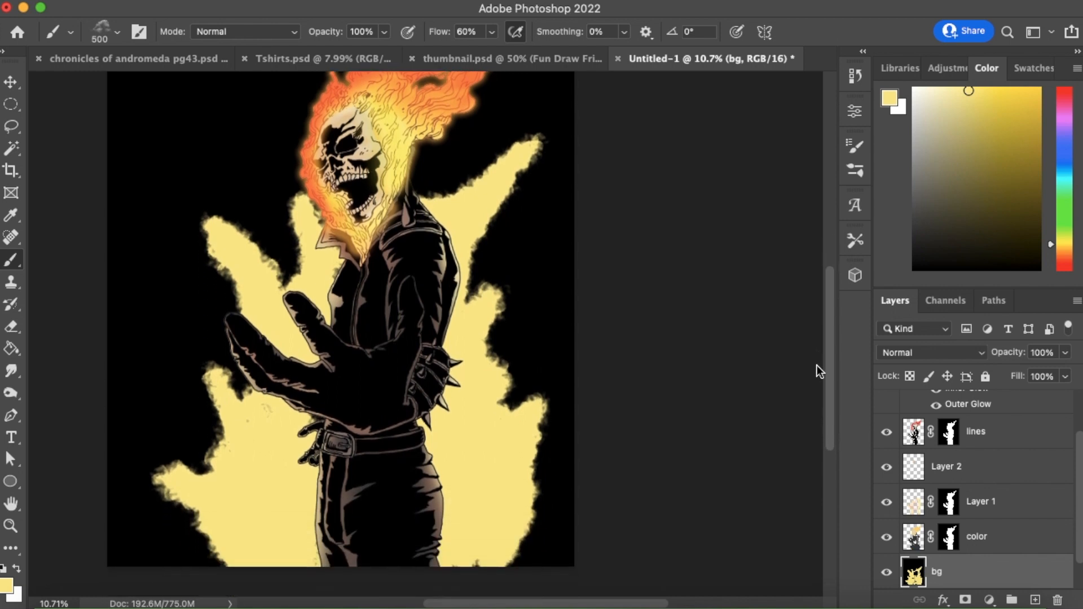
Add a new layer above bg and choose the Airbrush brush at 394 px with 0% hardness.
left_click(1034, 598)
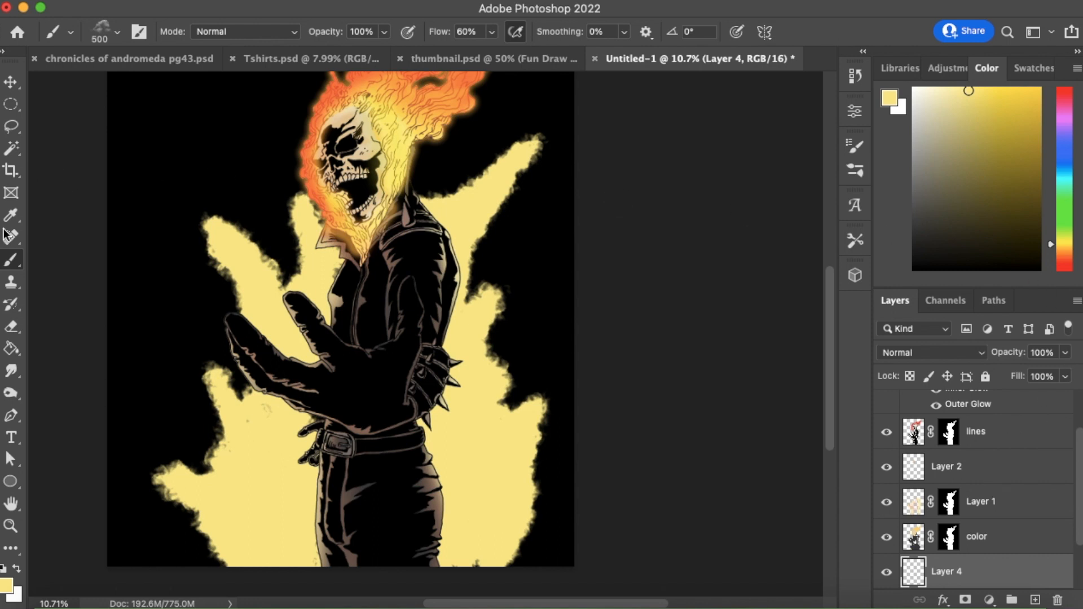
left_click(118, 32)
mouse_move(200, 285)
left_mouse_down()
mouse_move(203, 226)
mouse_move(207, 244)
mouse_move(202, 235)
left_mouse_up()
left_click(157, 247)
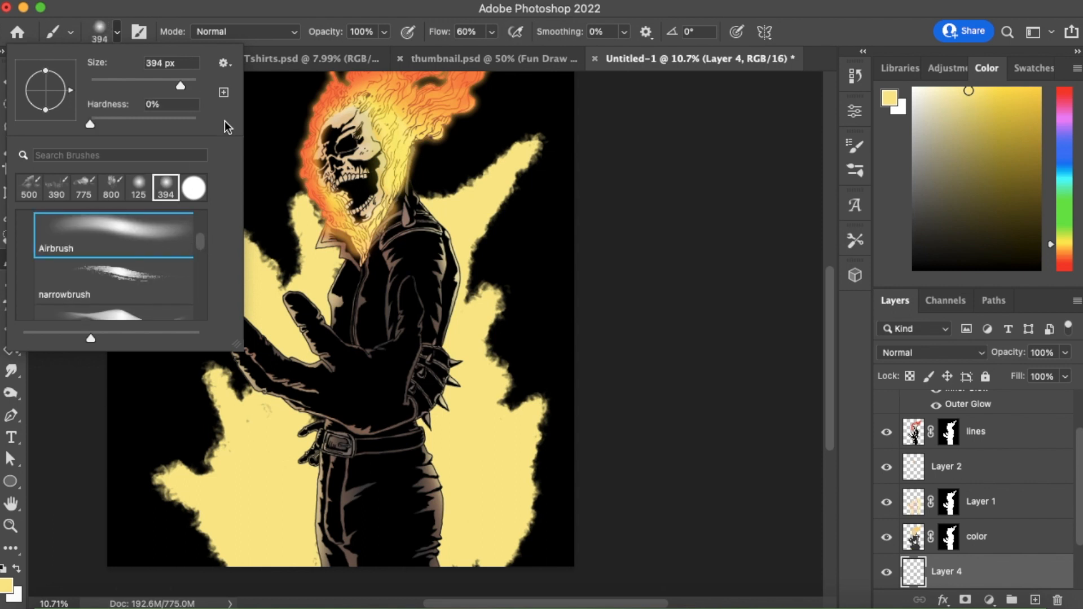
Choose a light orange and a 700 px brush size, and try a soft stroke over the flame beside the spiked shoulder.
left_click(291, 14)
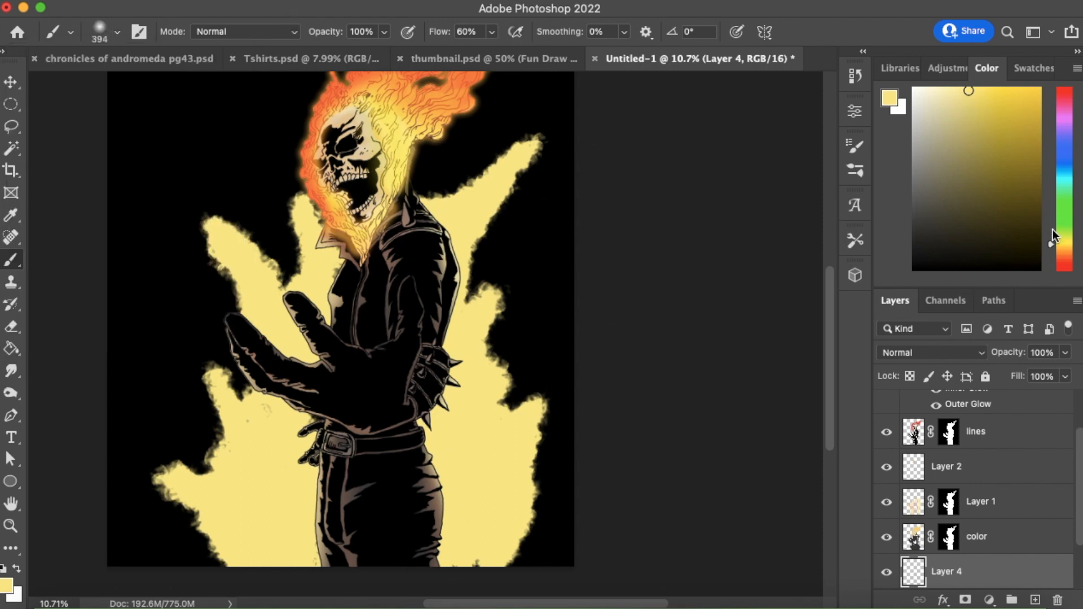
left_click_drag(1063, 253, 1063, 255)
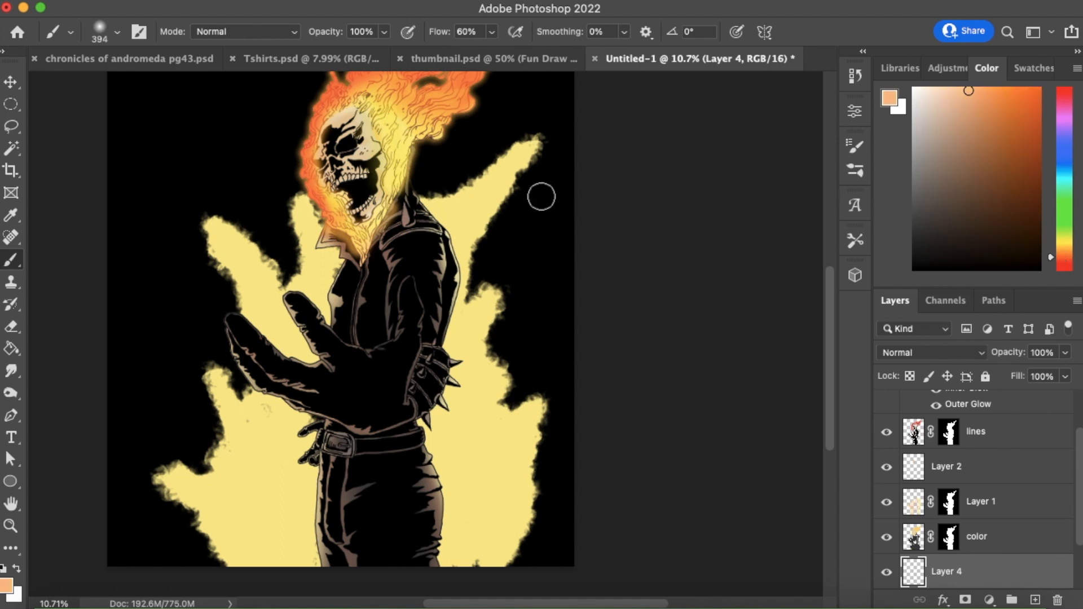
key("bracketright")
mouse_move(520, 169)
left_mouse_down()
mouse_move(536, 152)
mouse_move(501, 235)
mouse_move(486, 188)
left_mouse_up()
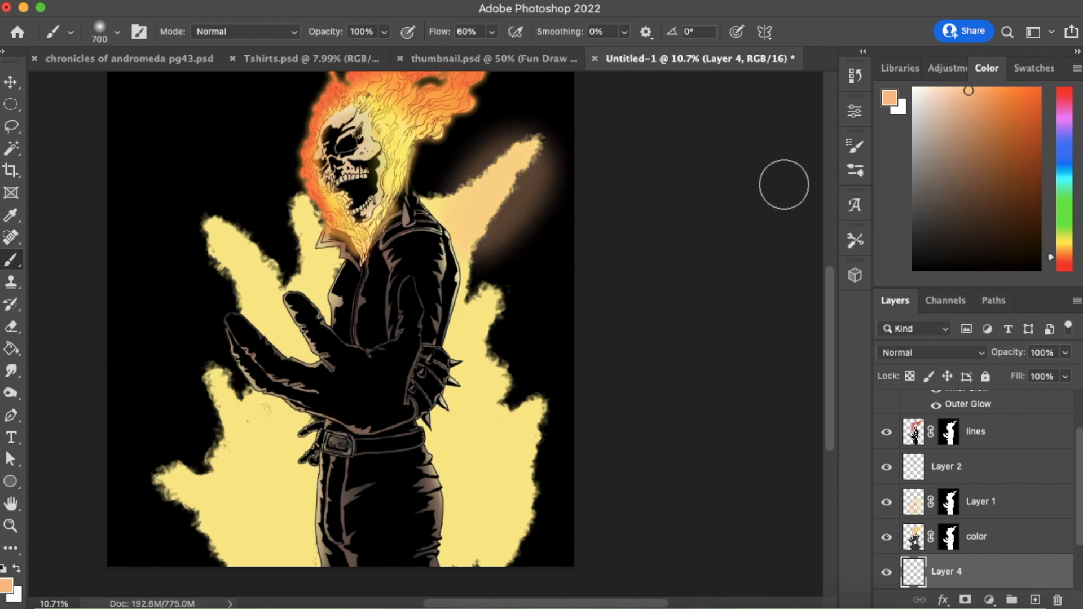
key("ctrl+z")
Select the yellow flame area on bg with the Magic Wand and use the selection as a layer mask on Layer 4.
scroll(1079, 531, "down", 2)
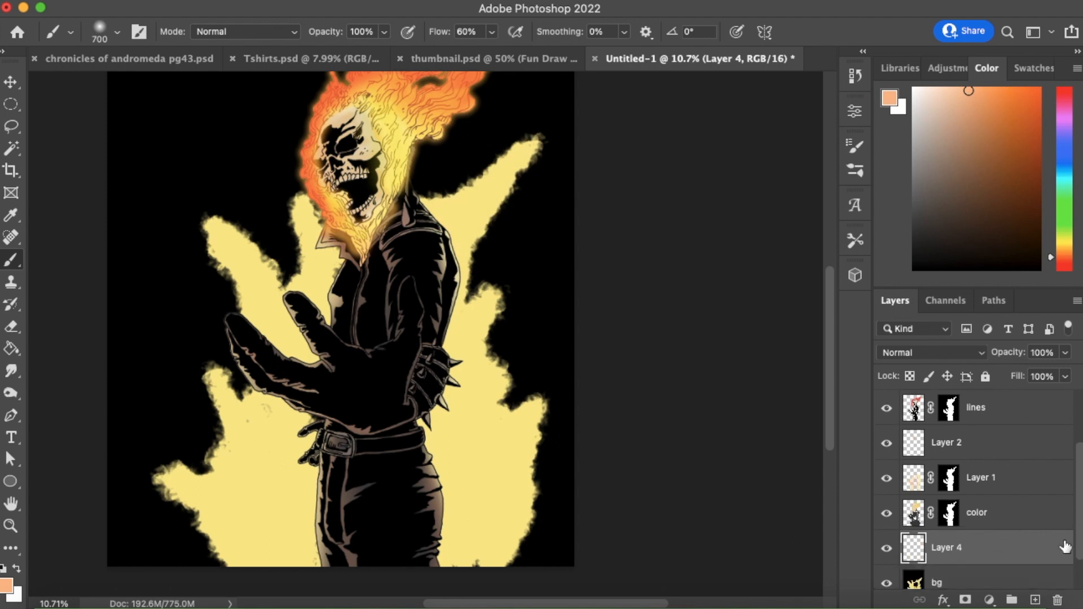
left_click(967, 580)
left_click(10, 154)
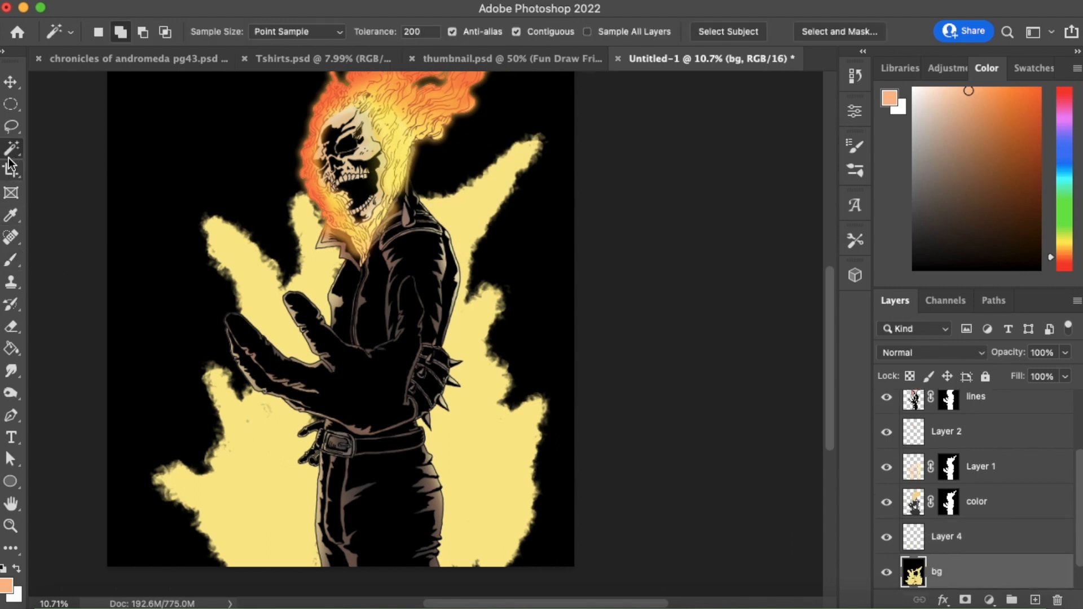
left_click(220, 486)
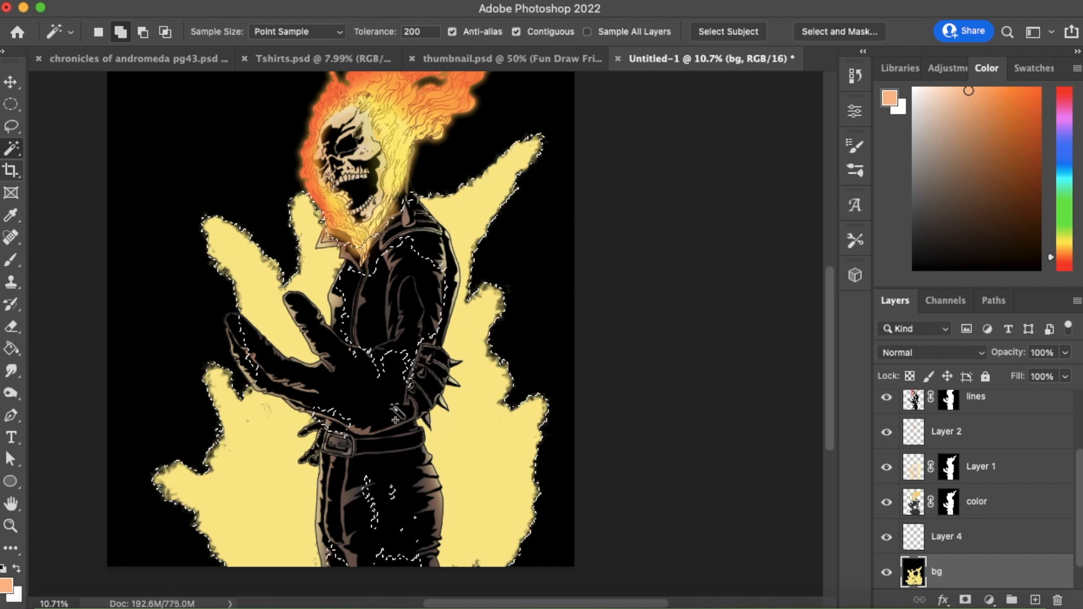
left_click(974, 543)
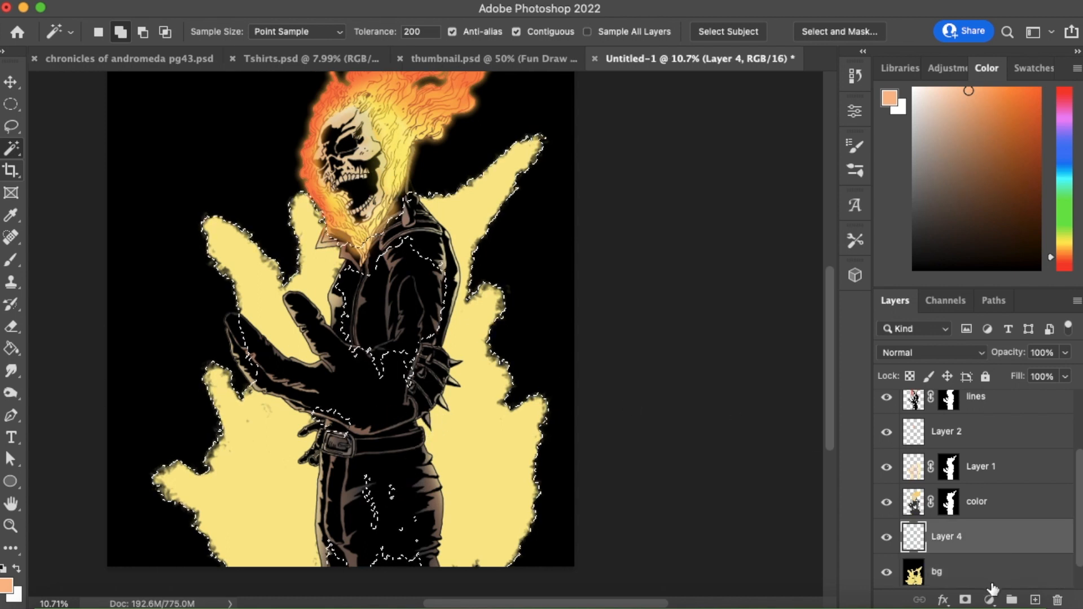
left_click(966, 600)
left_click(919, 539)
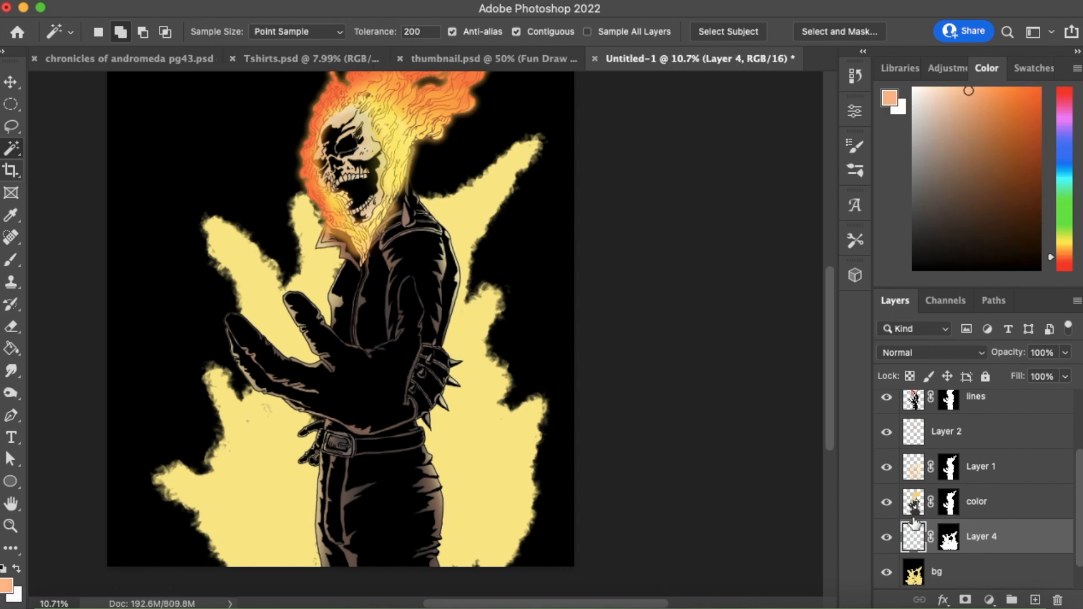
Airbrush light orange and a deeper orange over the background flames on Layer 4, leaving light yellow around the legs.
left_click(10, 262)
mouse_move(515, 201)
left_mouse_down()
mouse_move(518, 160)
mouse_move(470, 219)
left_mouse_up()
mouse_move(342, 246)
left_mouse_down()
mouse_move(294, 265)
mouse_move(271, 194)
mouse_move(259, 260)
mouse_move(356, 228)
left_mouse_up()
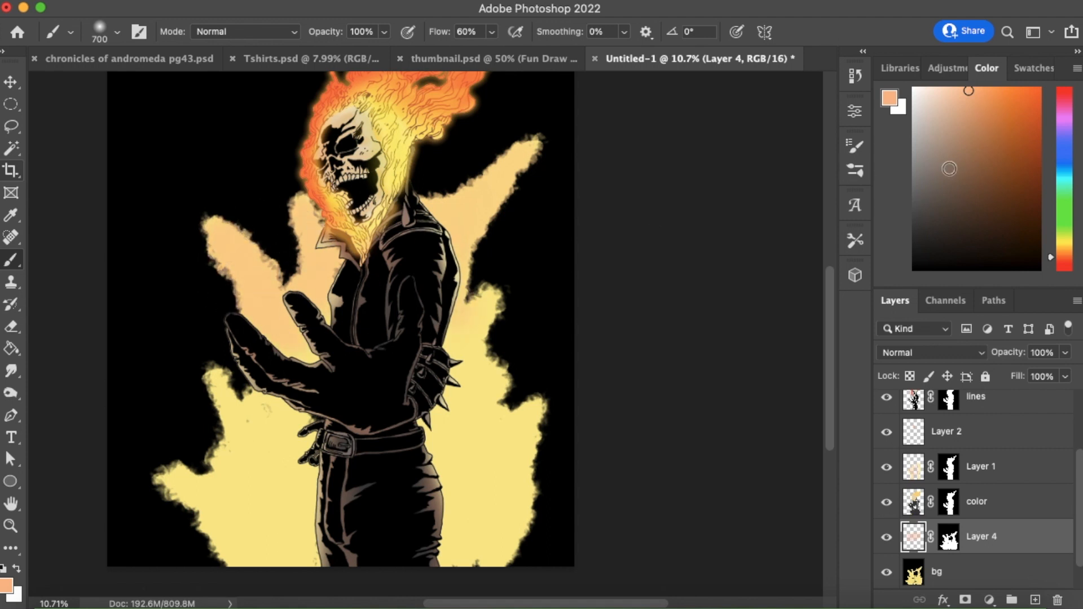
mouse_move(563, 134)
left_mouse_down()
mouse_move(508, 181)
mouse_move(486, 248)
mouse_move(329, 283)
mouse_move(254, 204)
mouse_move(311, 316)
mouse_move(230, 198)
left_mouse_up()
mouse_move(243, 419)
left_mouse_down()
mouse_move(188, 503)
mouse_move(220, 542)
left_mouse_up()
mouse_move(429, 296)
left_mouse_down()
mouse_move(400, 361)
mouse_move(537, 147)
mouse_move(524, 362)
mouse_move(543, 401)
mouse_move(508, 425)
left_mouse_up()
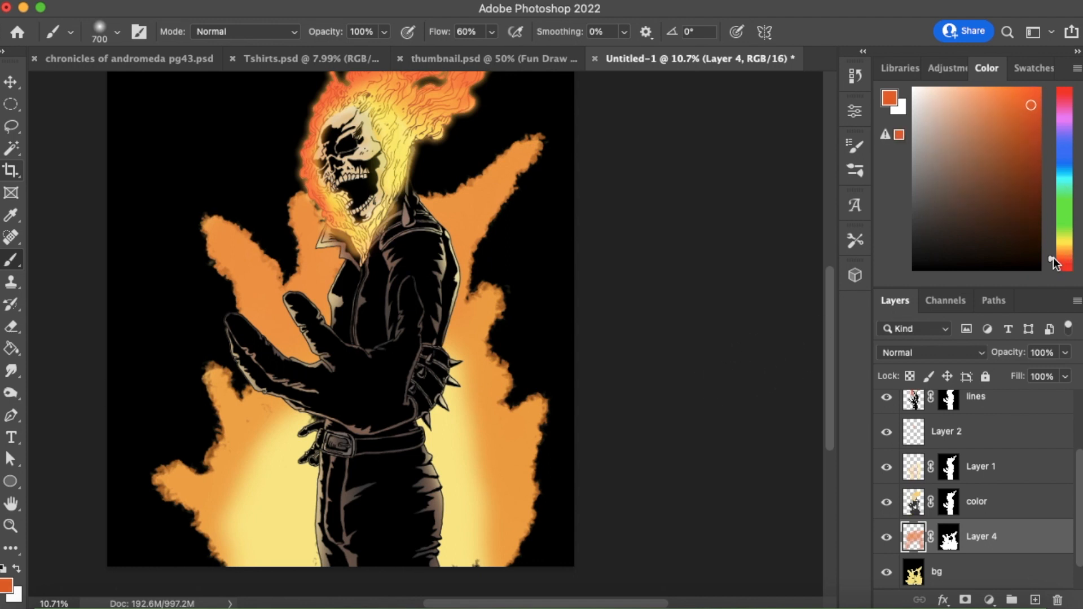
Airbrush red-orange and red along the outer parts and tips of the background flames on Layer 4.
left_click_drag(1053, 257, 1054, 263)
mouse_move(533, 141)
left_mouse_down()
mouse_move(473, 209)
mouse_move(413, 143)
mouse_move(200, 257)
mouse_move(254, 268)
mouse_move(157, 443)
mouse_move(188, 358)
mouse_move(226, 373)
mouse_move(254, 333)
mouse_move(518, 216)
mouse_move(468, 294)
mouse_move(555, 495)
mouse_move(527, 471)
mouse_move(522, 584)
left_mouse_up()
left_click_drag(1050, 266, 1052, 271)
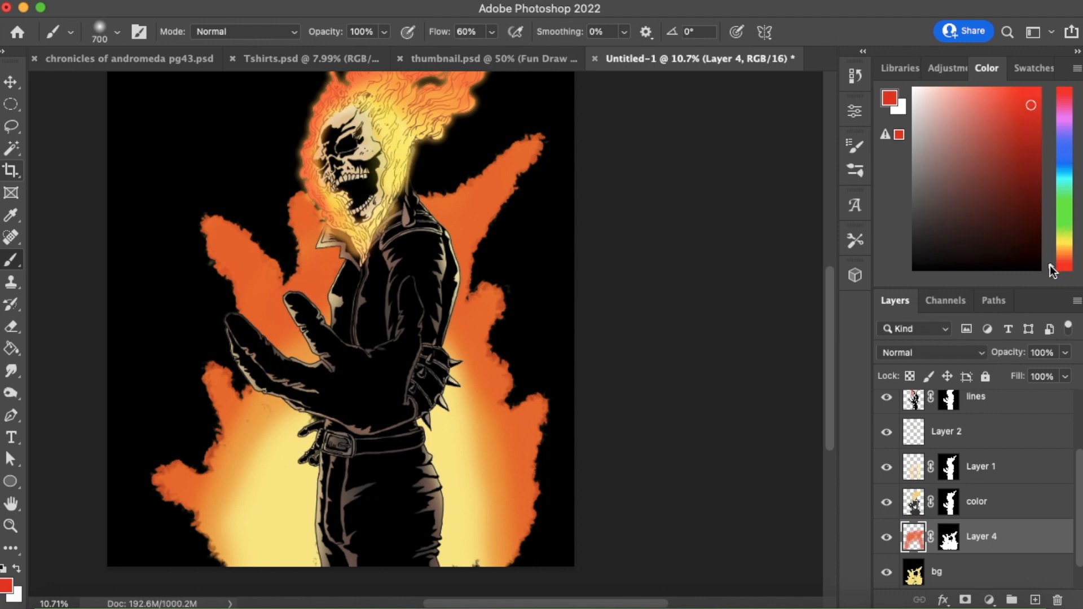
mouse_move(551, 141)
left_mouse_down()
mouse_move(490, 187)
mouse_move(512, 117)
mouse_move(309, 165)
mouse_move(192, 305)
mouse_move(154, 403)
mouse_move(171, 461)
mouse_move(187, 422)
mouse_move(590, 561)
left_mouse_up()
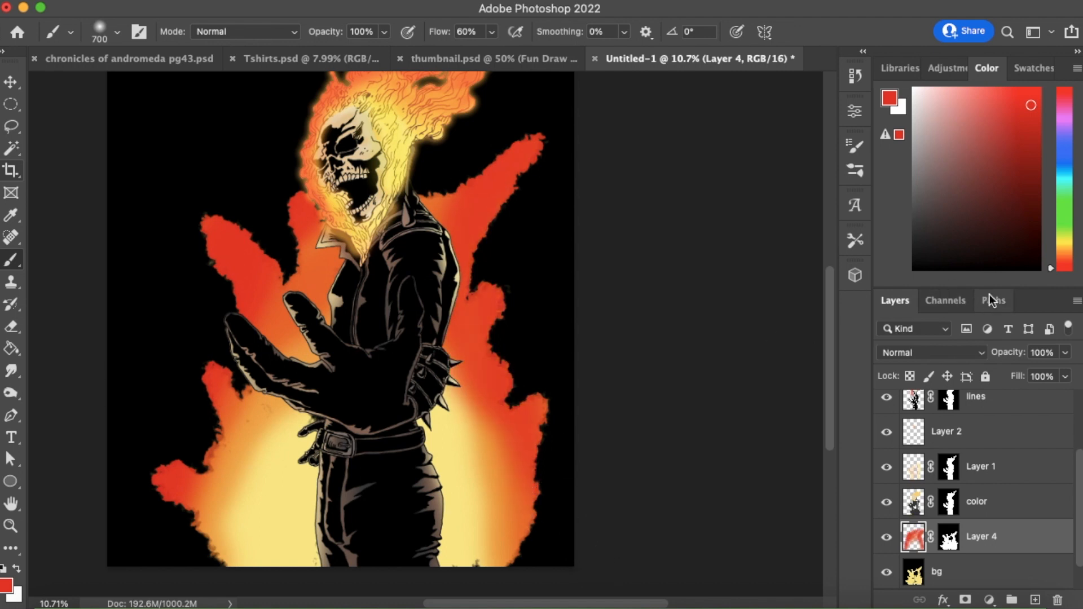
Add a new layer above Layer 4 and mask it with the flame shape loaded from Layer 4's mask.
mouse_move(829, 365)
left_mouse_down()
mouse_move(824, 326)
mouse_move(818, 374)
mouse_move(815, 361)
left_mouse_up()
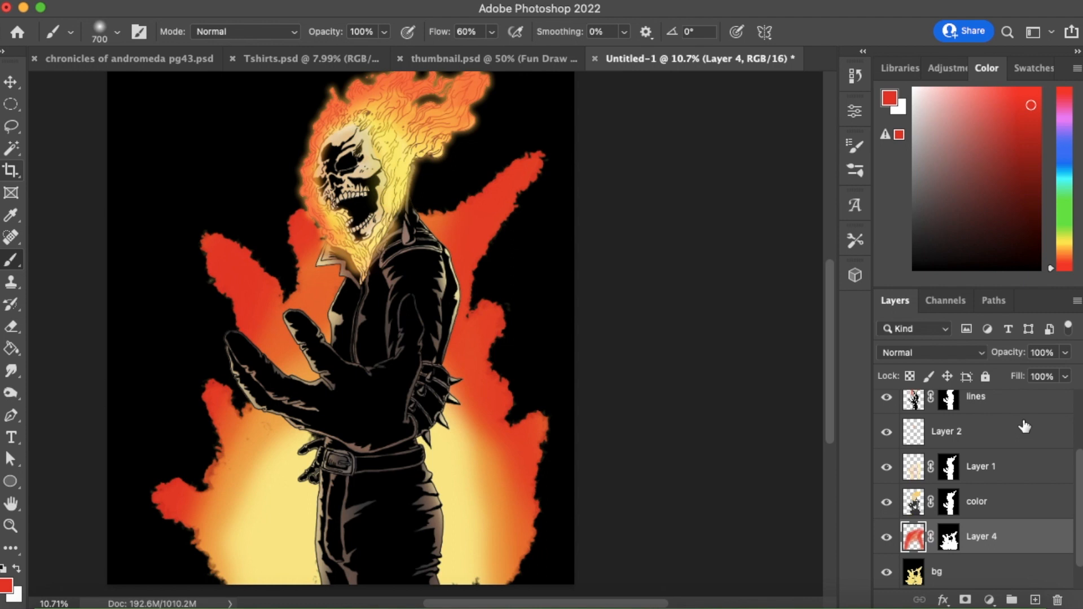
left_click(1034, 601)
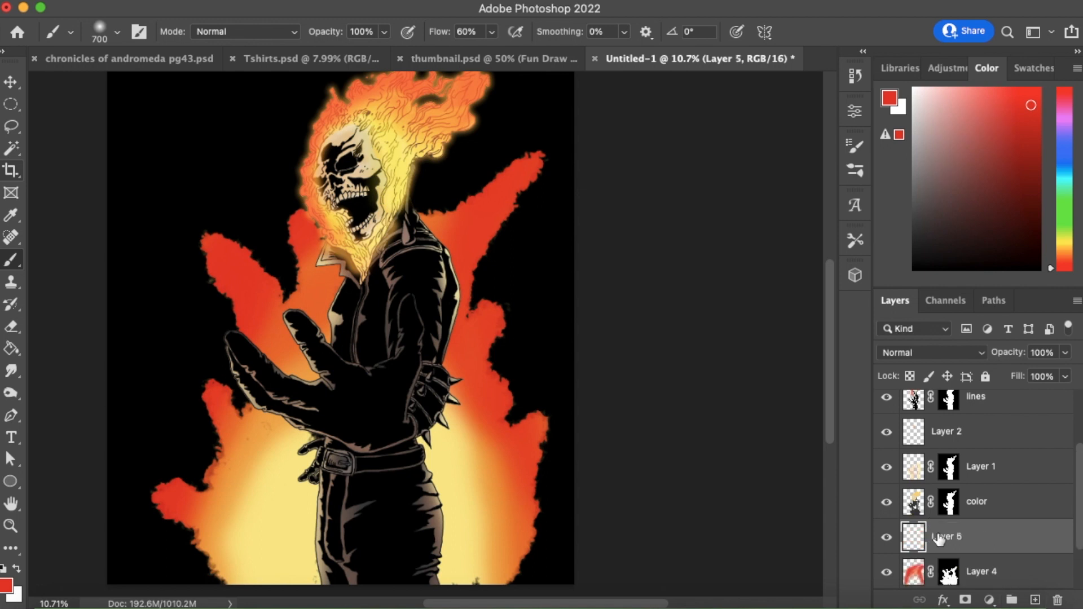
left_click(950, 575, "super")
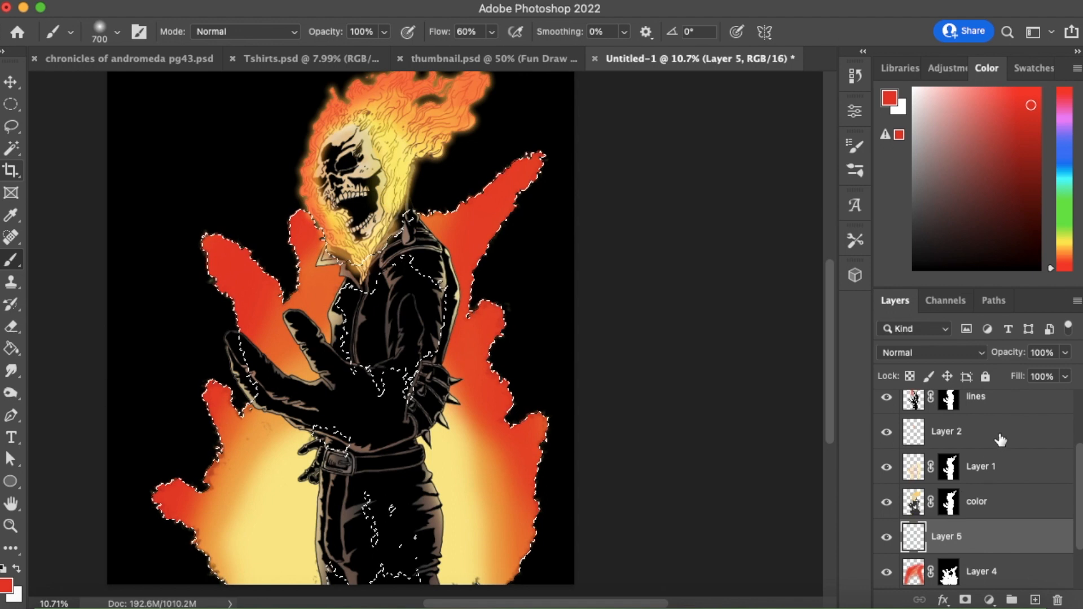
left_click(965, 600)
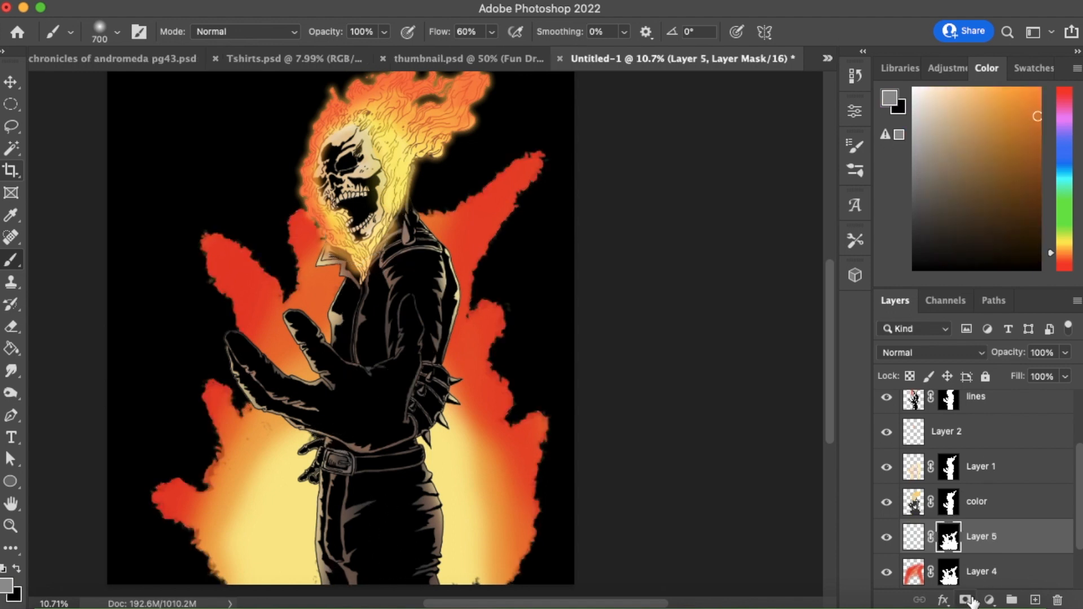
Add Inner Glow and Outer Glow effects to Layer 5, keeping its blend mode at Normal.
left_click(956, 354)
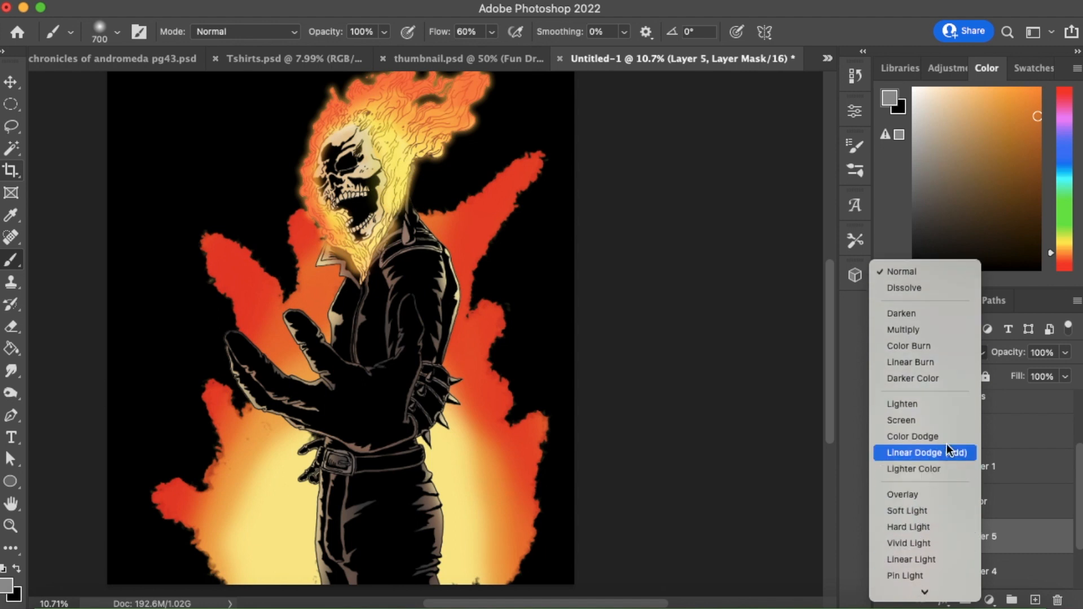
left_click(1043, 544)
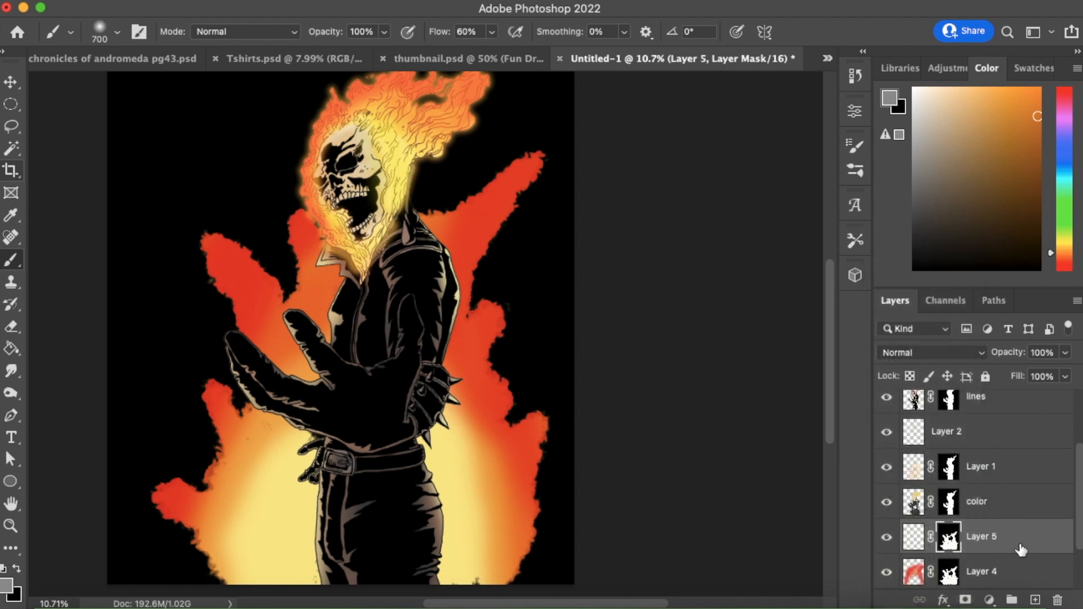
left_click(942, 599)
left_click(984, 456)
left_click(966, 215)
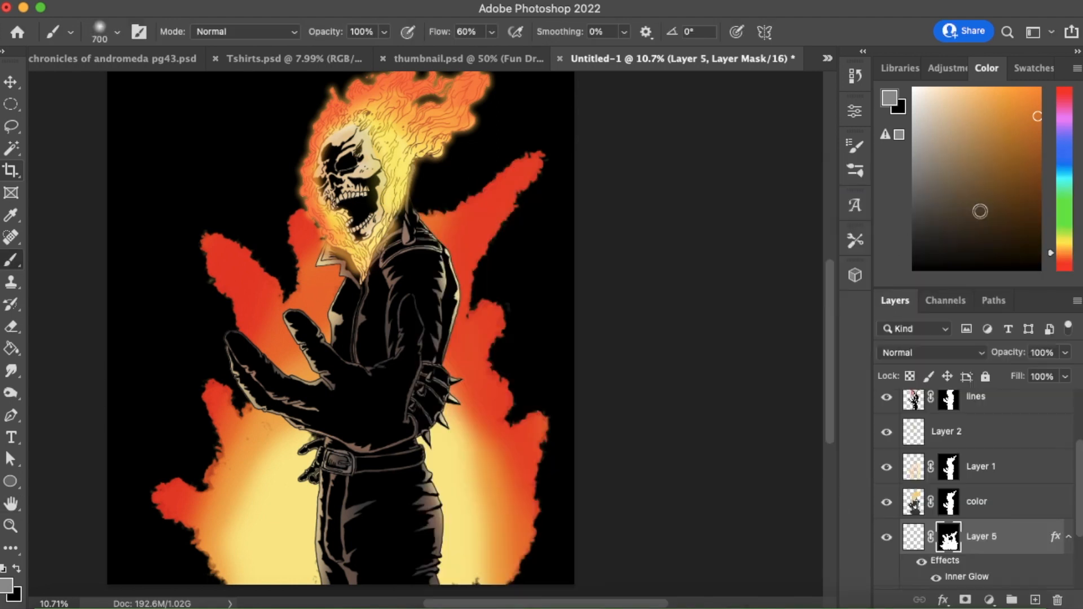
left_click(943, 599)
left_click(998, 545)
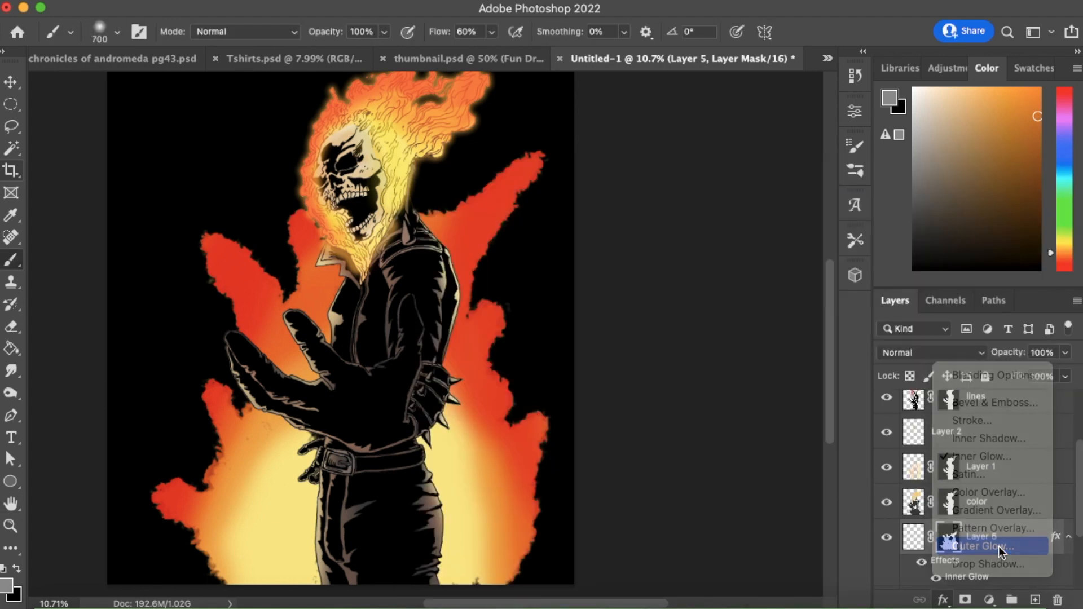
left_click(995, 208)
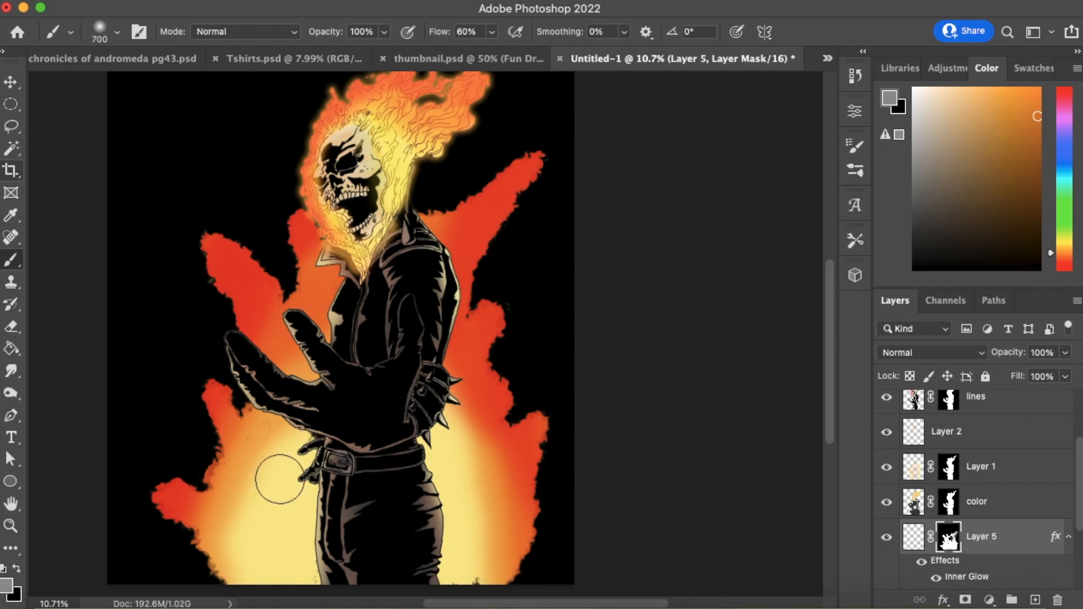
Make Layer 5's image active instead of its mask and airbrush orange over all the background flames.
left_click_drag(204, 505, 381, 589)
left_click(914, 536)
left_click(1066, 252)
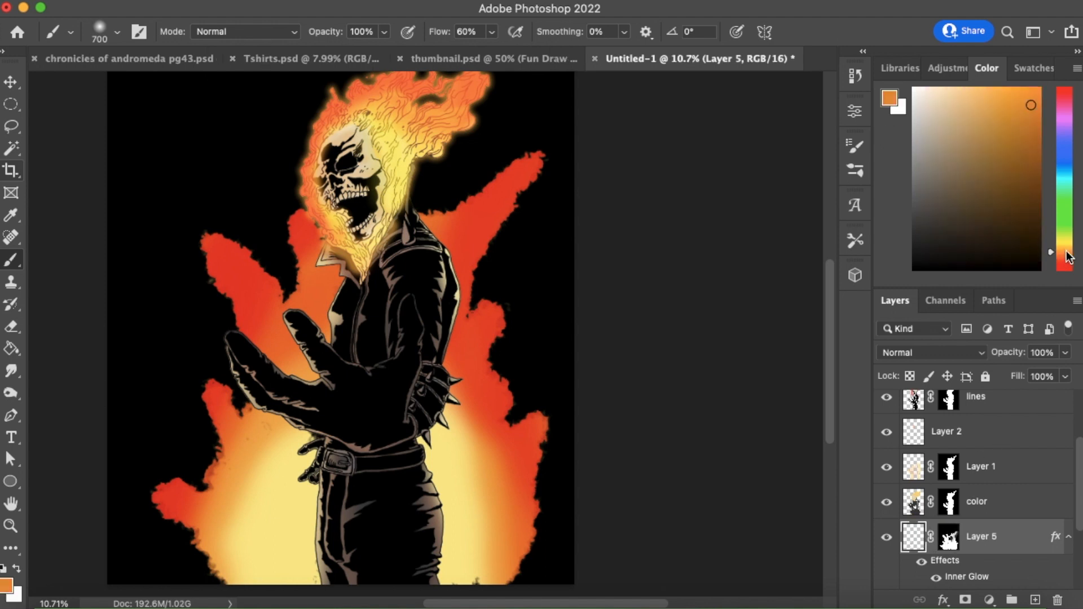
left_click_drag(1066, 254, 1065, 258)
mouse_move(508, 195)
left_mouse_down()
mouse_move(527, 173)
mouse_move(468, 270)
mouse_move(237, 351)
mouse_move(279, 355)
left_mouse_up()
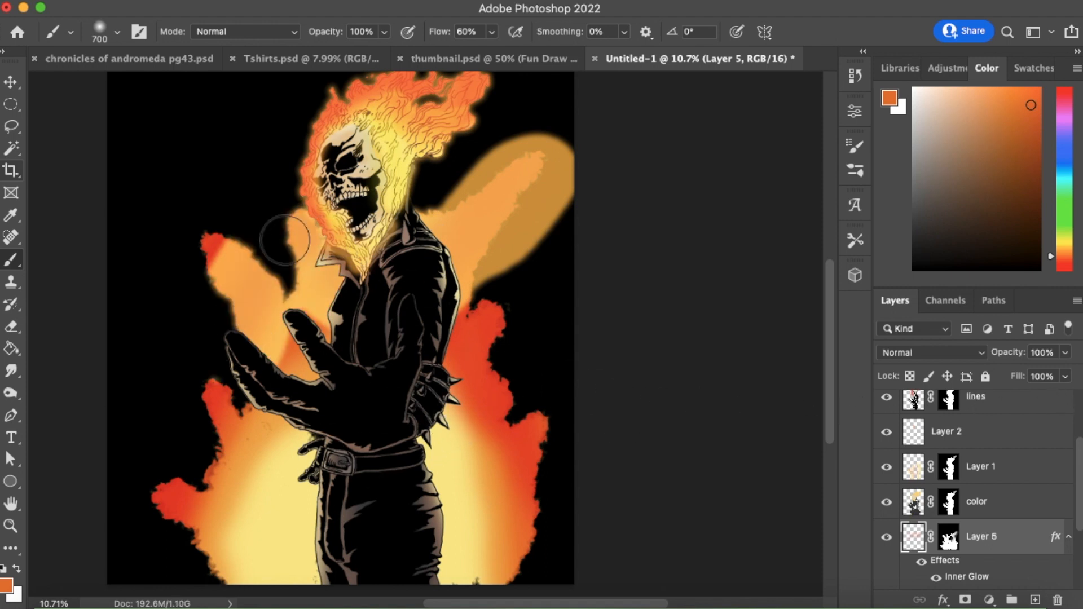
left_click_drag(217, 251, 233, 277)
mouse_move(247, 337)
left_mouse_down()
mouse_move(206, 508)
mouse_move(221, 445)
mouse_move(180, 497)
mouse_move(233, 578)
left_mouse_up()
mouse_move(446, 248)
left_mouse_down()
mouse_move(510, 338)
mouse_move(546, 470)
mouse_move(537, 568)
mouse_move(530, 391)
left_mouse_up()
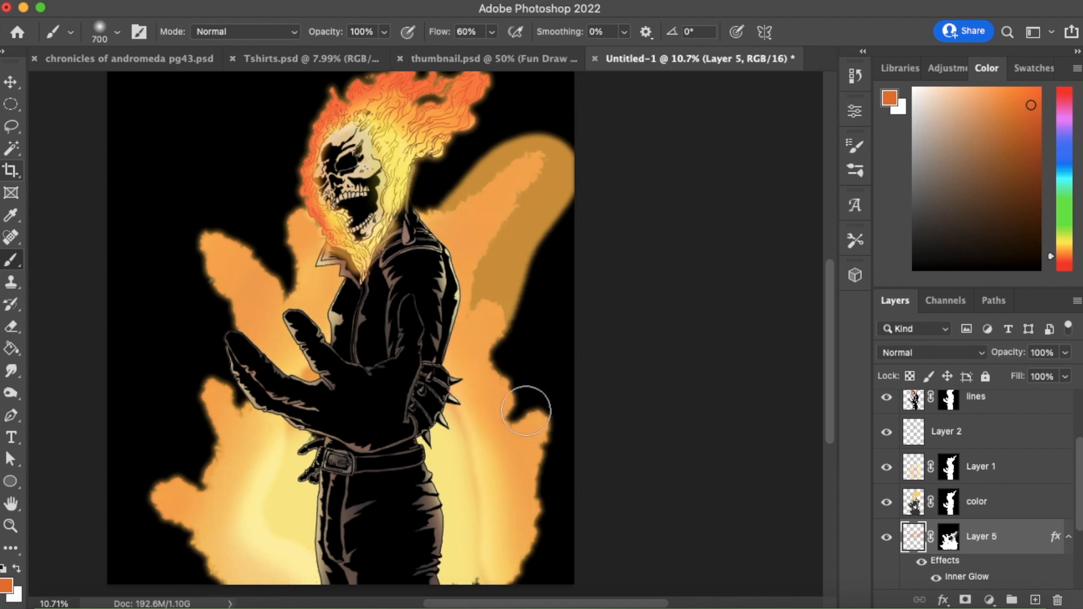
Erase the orange spill around the tall flame beside the spiked shoulder on Layer 5 with a 125 px eraser.
left_click(18, 328)
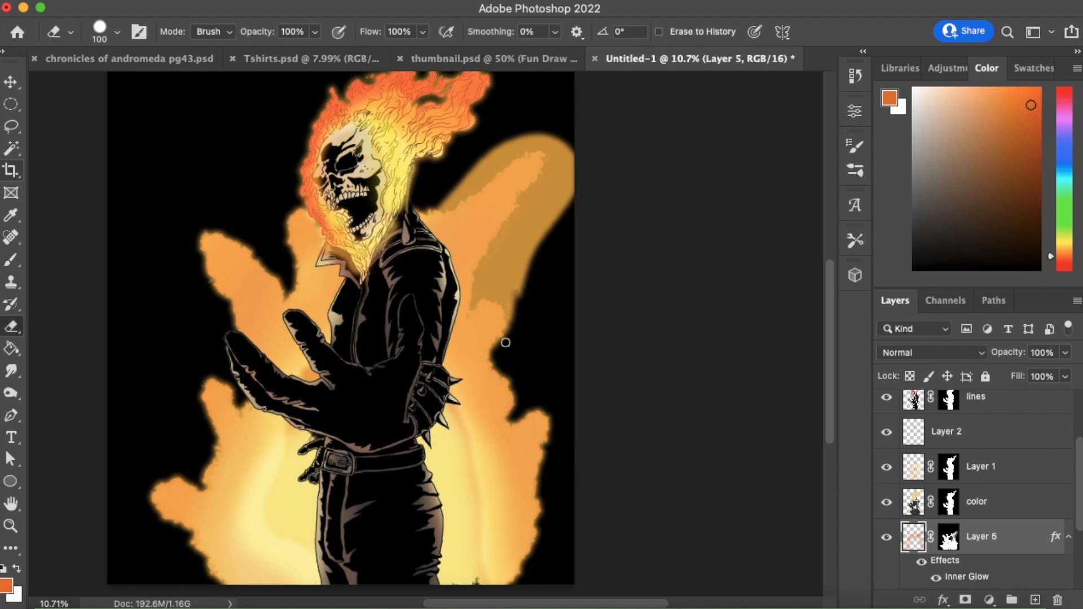
mouse_move(509, 328)
left_mouse_down()
mouse_move(510, 298)
mouse_move(506, 307)
mouse_move(478, 298)
mouse_move(481, 281)
mouse_move(501, 249)
mouse_move(514, 262)
mouse_move(508, 286)
mouse_move(561, 197)
mouse_move(582, 183)
mouse_move(548, 233)
mouse_move(509, 238)
mouse_move(564, 159)
mouse_move(553, 186)
mouse_move(562, 149)
left_mouse_up()
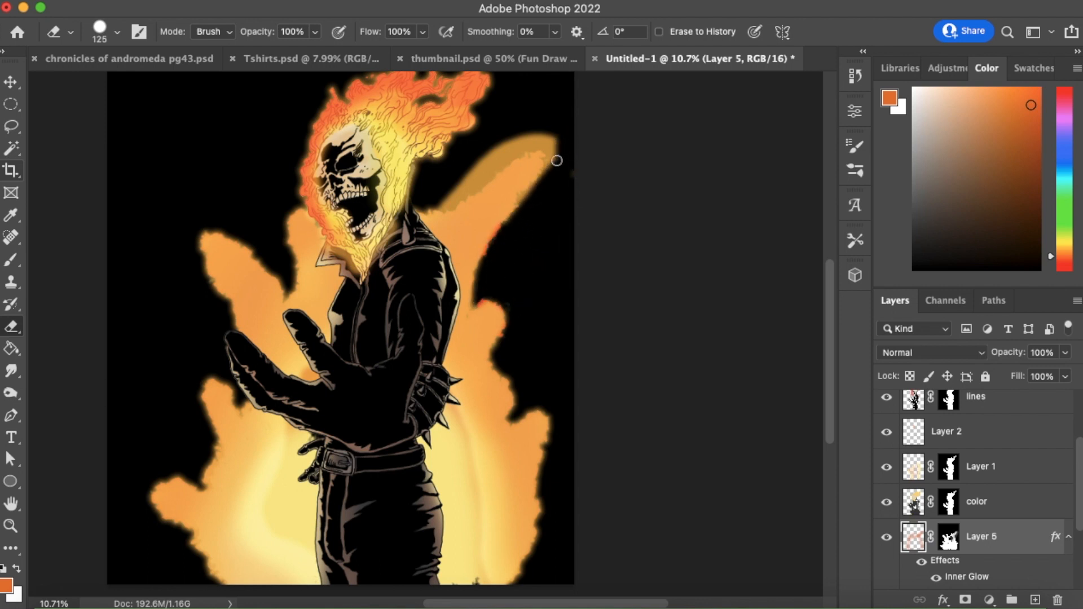
mouse_move(537, 135)
left_mouse_down()
mouse_move(442, 204)
mouse_move(514, 148)
left_mouse_up()
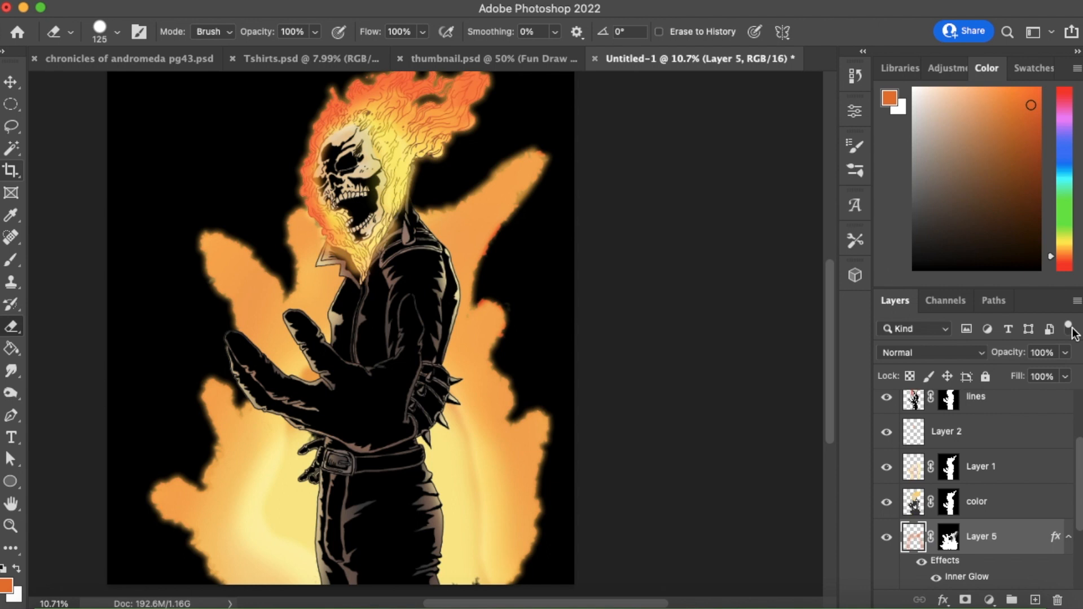
Repaint orange along the flame edge between the shoulder and the spiked wrist, and erase the excess outside it.
key("b")
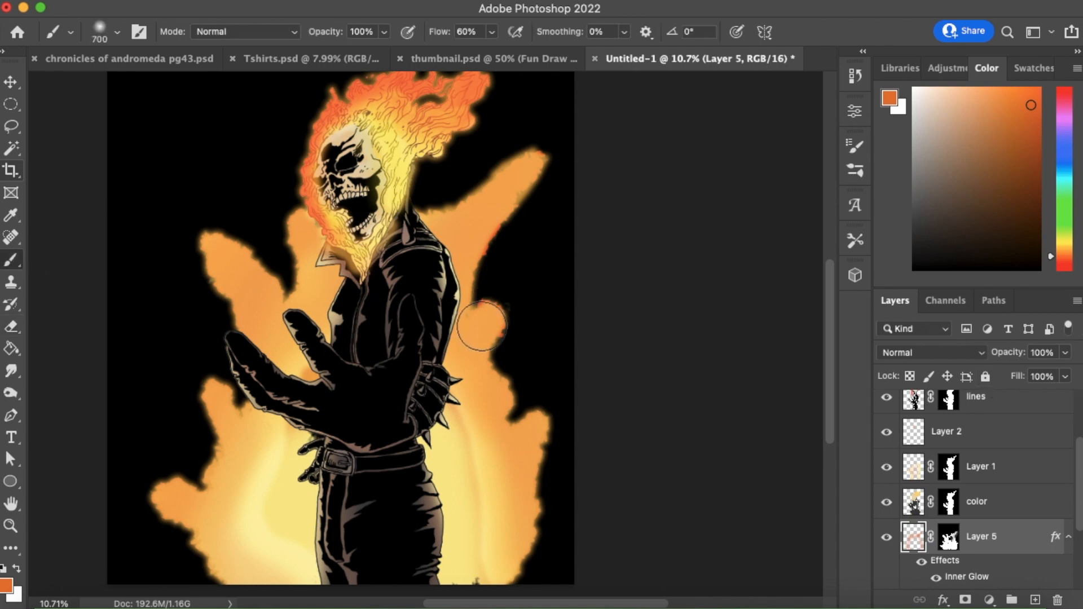
mouse_move(484, 325)
left_mouse_down()
mouse_move(464, 237)
mouse_move(477, 229)
left_mouse_up()
key("e")
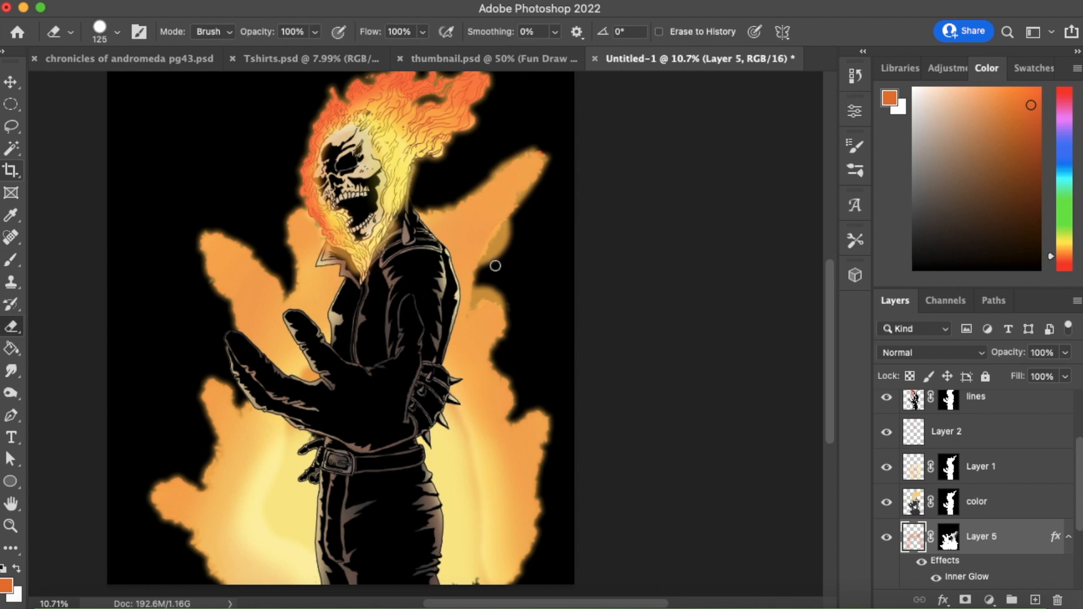
left_click_drag(495, 266, 515, 226)
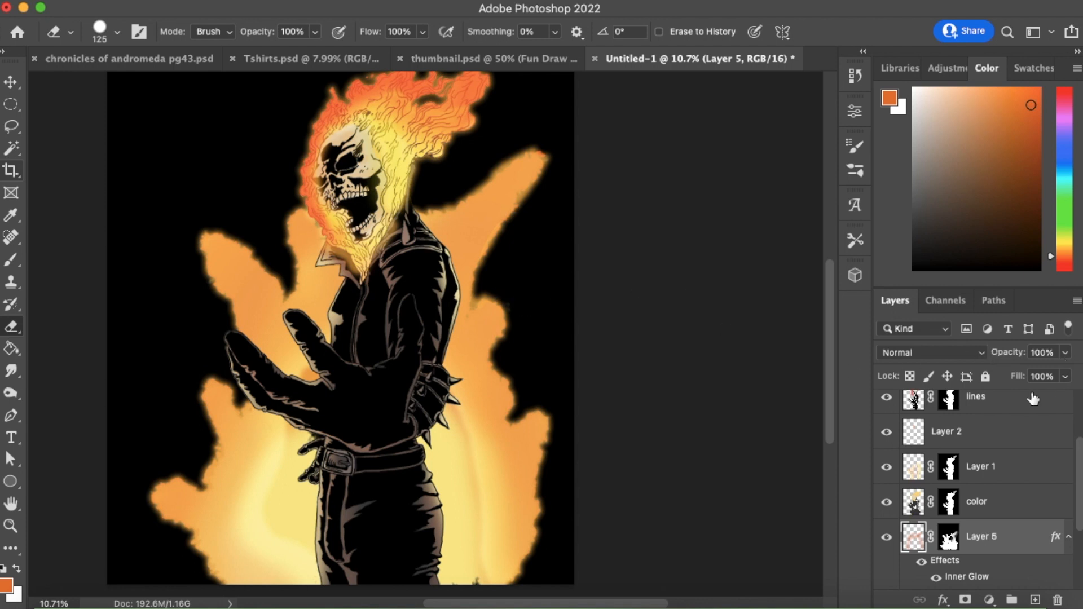
Lower the opacity of Layer 5 to 62%.
left_click(1066, 353)
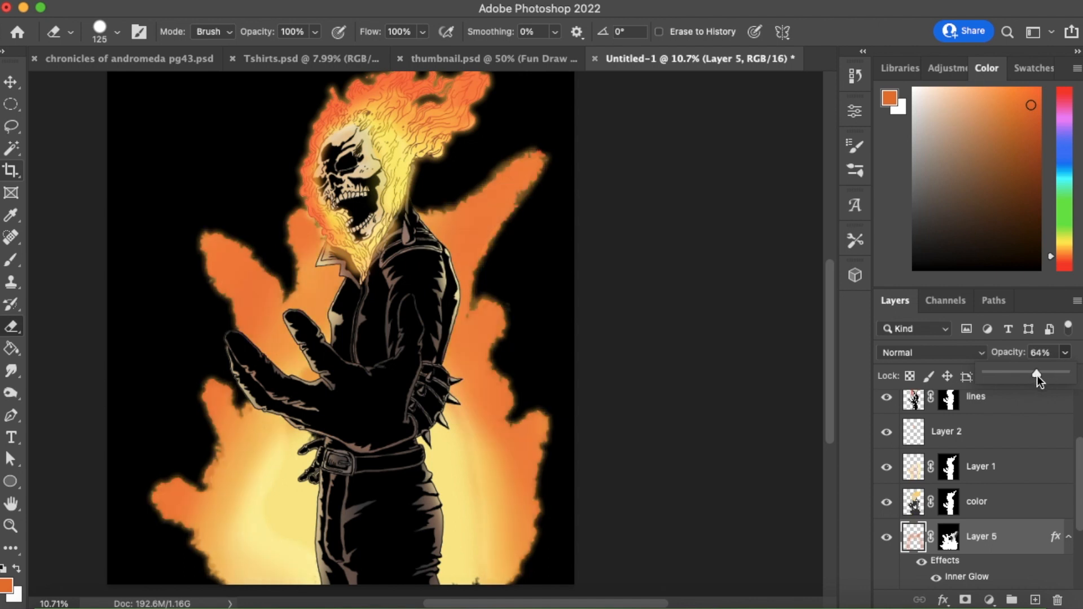
left_click_drag(1033, 375, 1035, 374)
Make the bg layer active and load its contents as a selection.
scroll(1071, 517, "down", 3)
scroll(1071, 518, "down", 2)
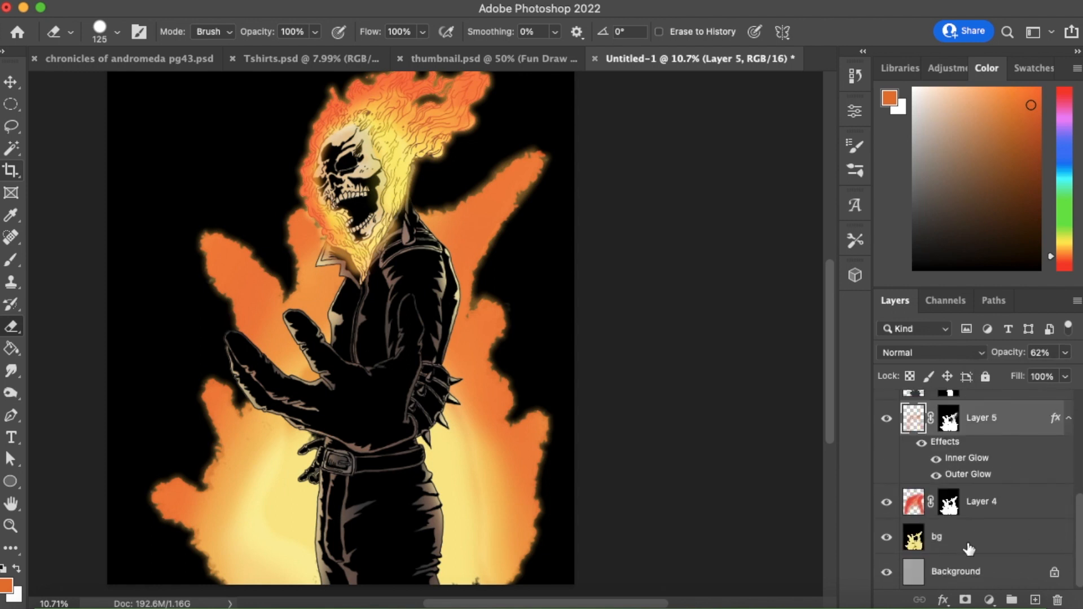
left_click(963, 572)
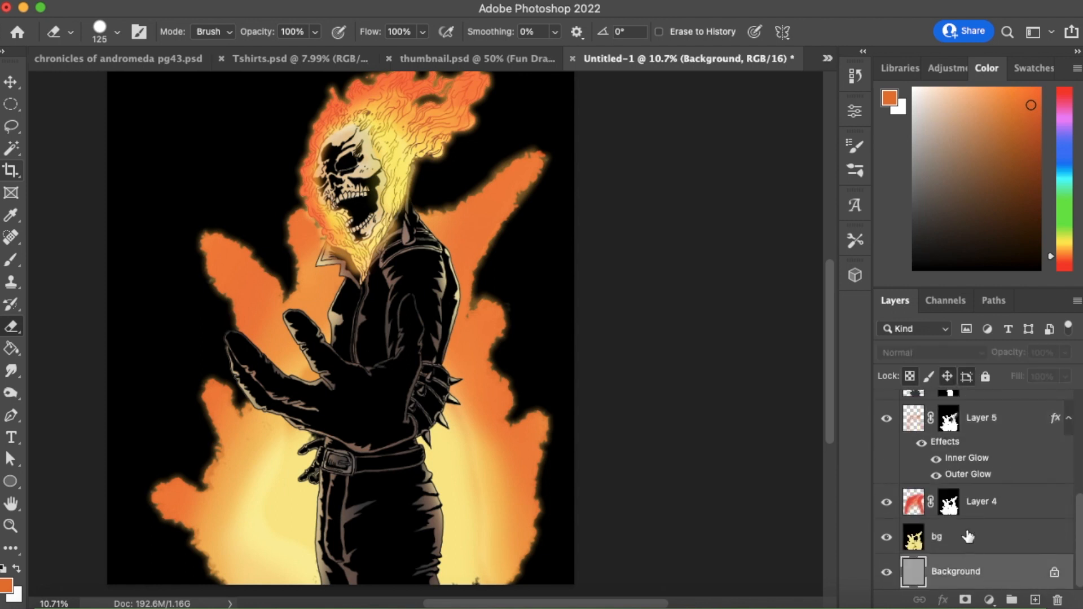
left_click(954, 543)
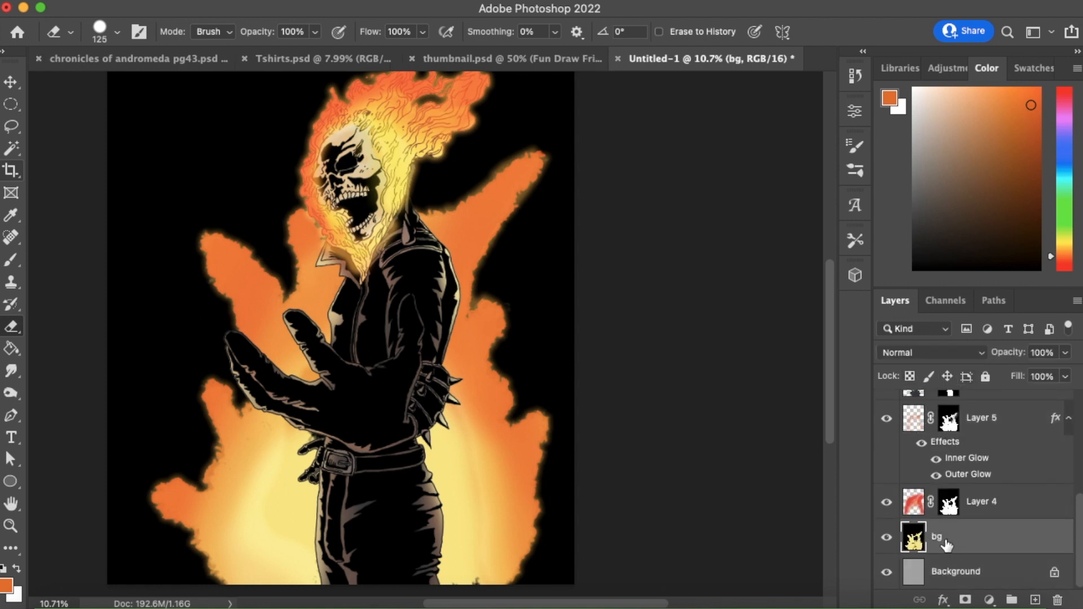
left_click(914, 542, "super")
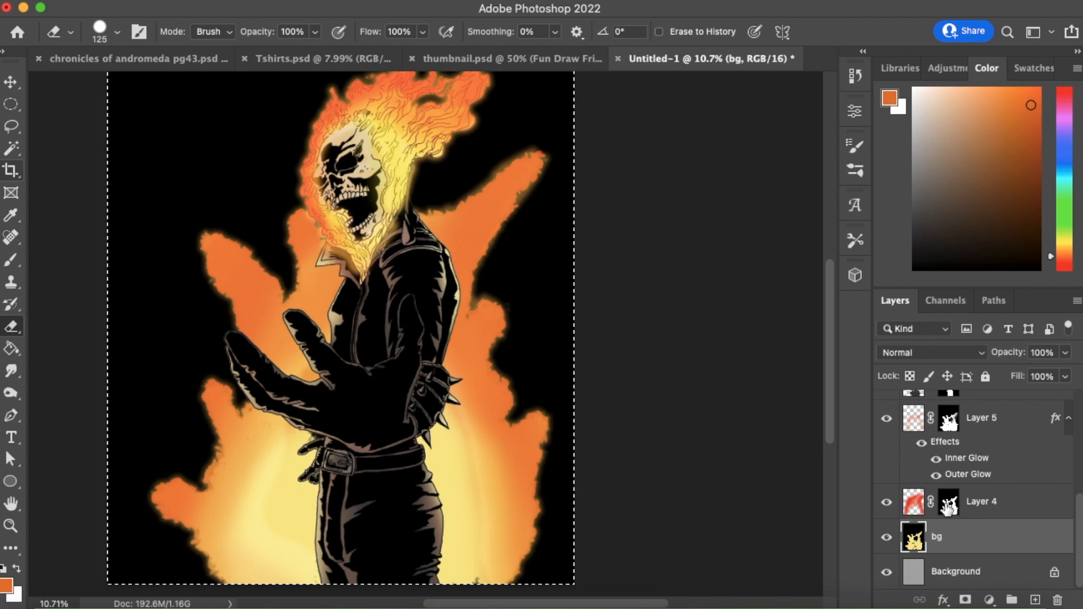
Select everything outside the flames by loading Layer 4's mask, lassoing the gaps over the figure's body into it, and inverting the selection.
key("super+d")
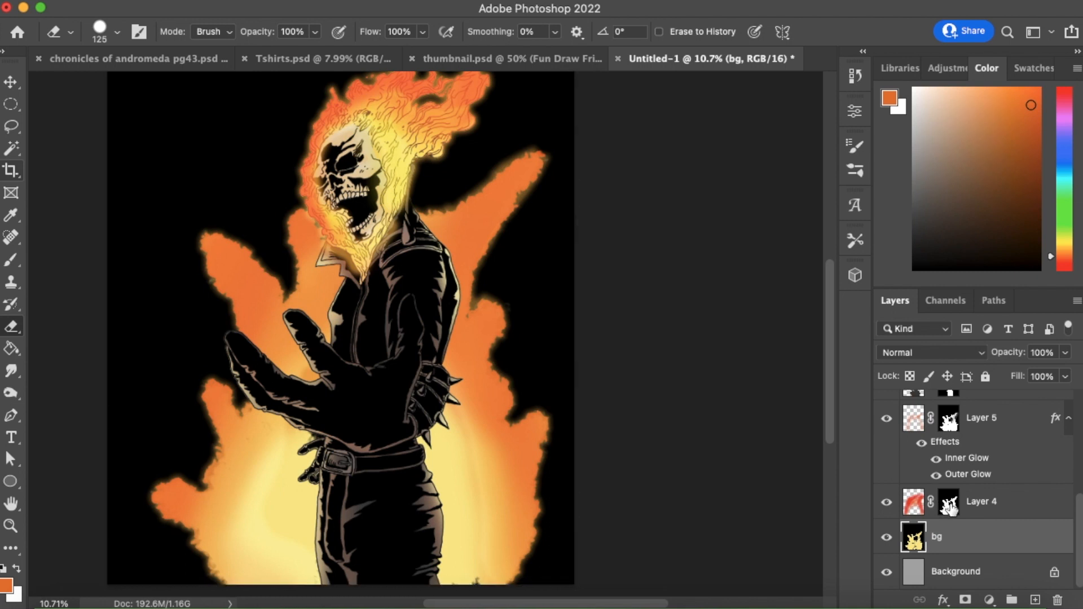
left_click(949, 505, "super")
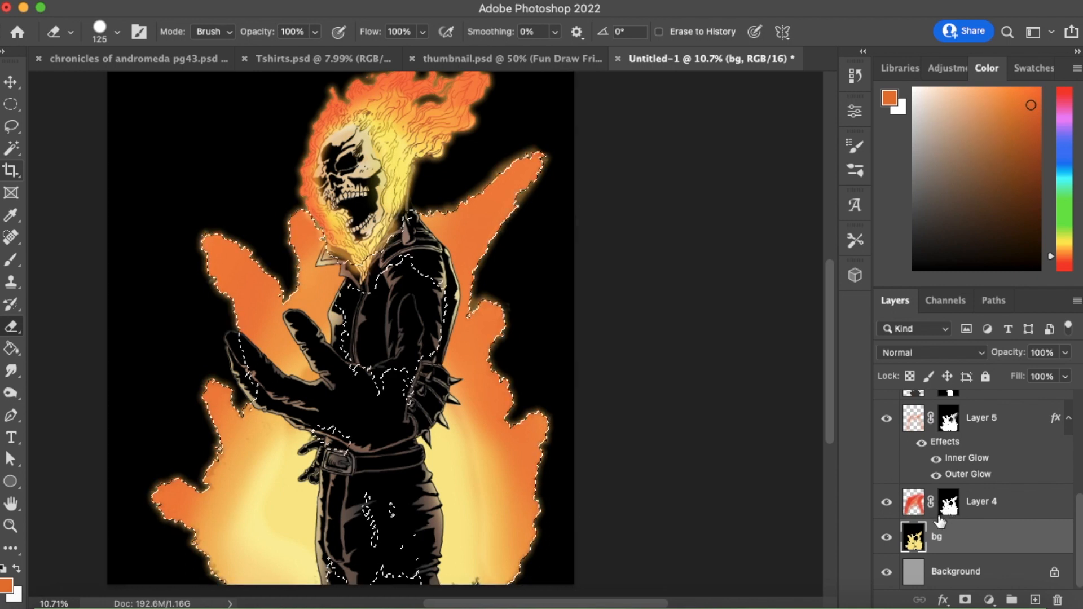
key("l")
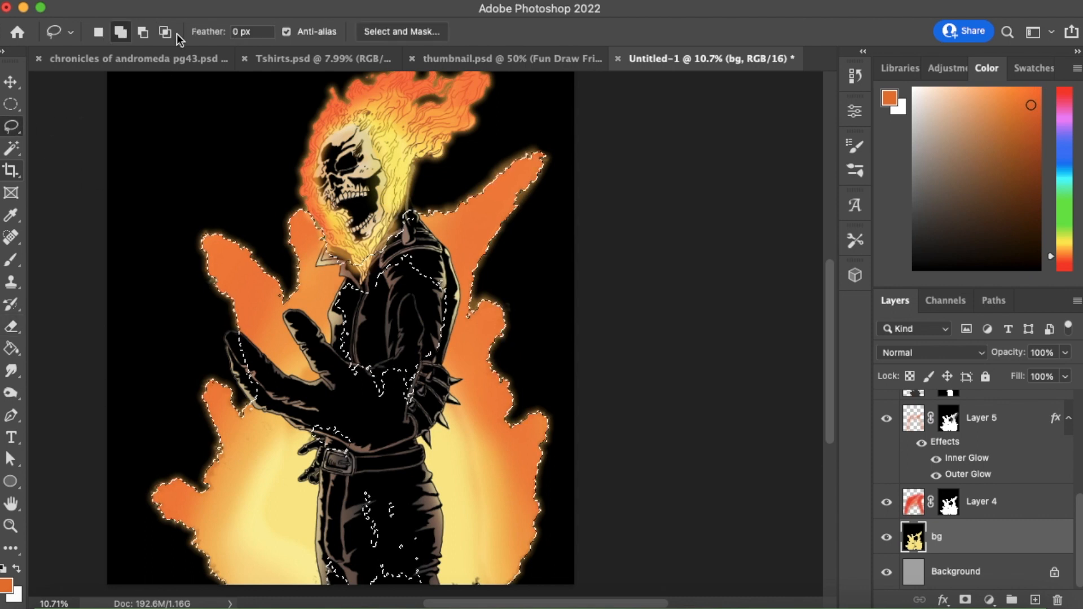
left_click(121, 33)
mouse_move(433, 293)
left_mouse_down()
mouse_move(427, 256)
mouse_move(358, 291)
mouse_move(366, 429)
left_mouse_up()
left_click_drag(466, 319, 467, 320)
mouse_move(359, 408)
left_mouse_down()
mouse_move(344, 395)
mouse_move(296, 485)
mouse_move(435, 598)
mouse_move(429, 587)
left_mouse_up()
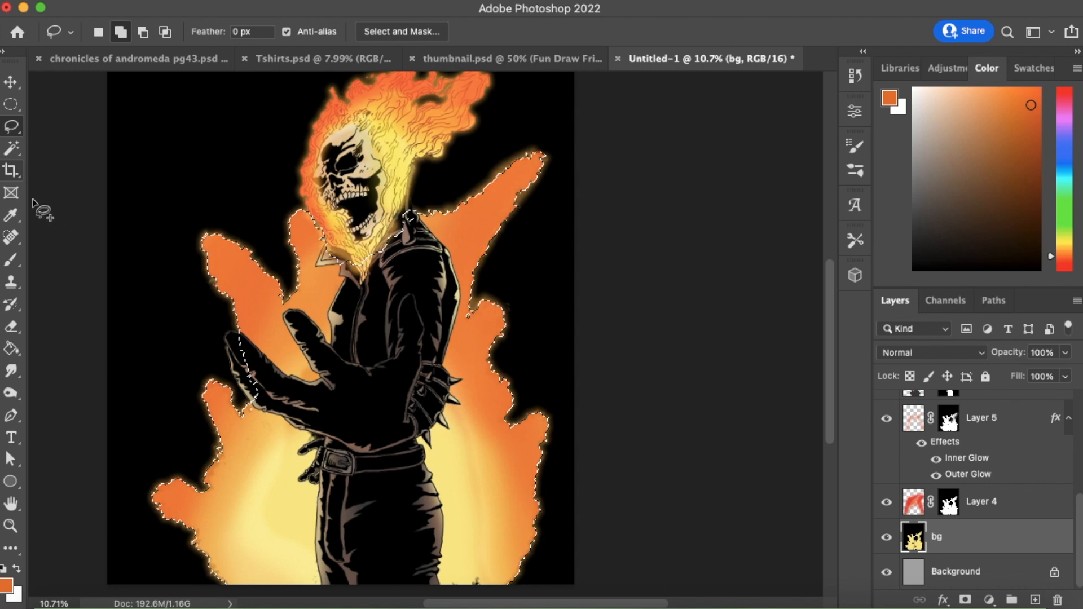
left_click(344, 1)
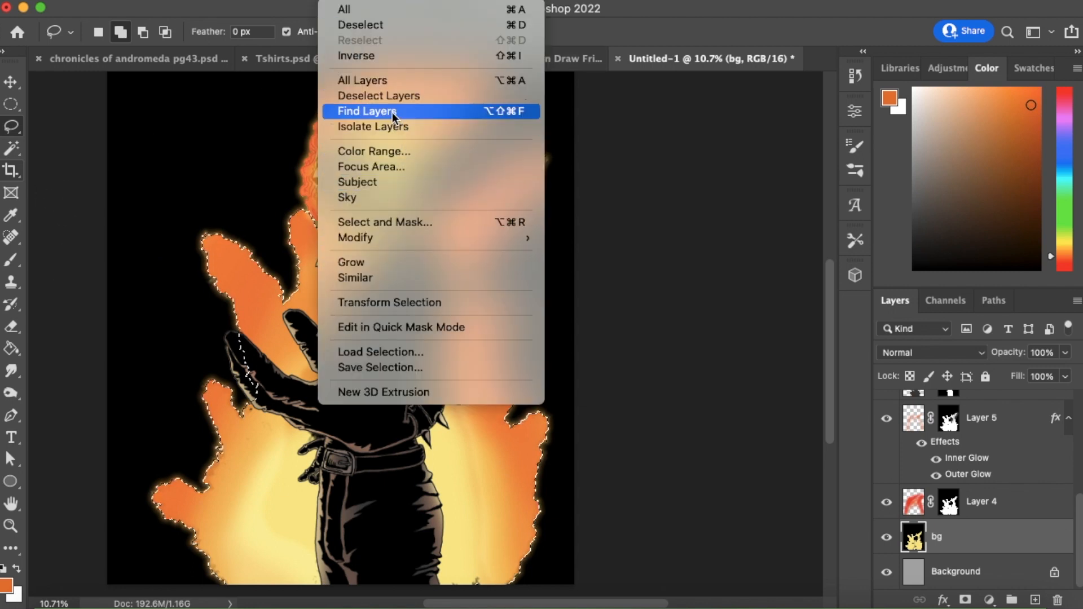
left_click(381, 56)
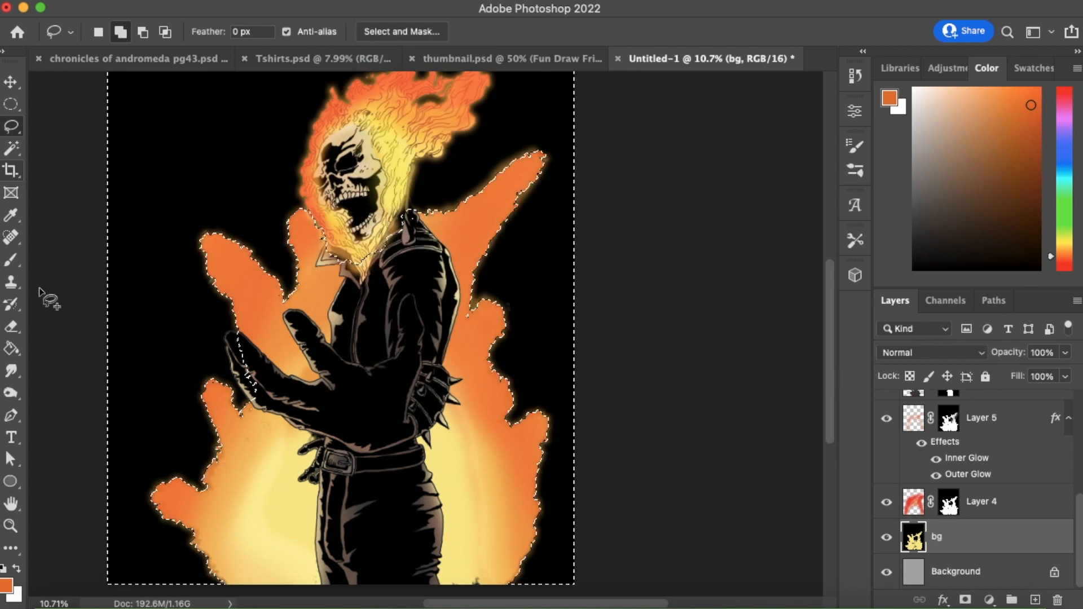
Choose the Kyle's Concept Brushes - Clouds Puff brush and enlarge it to 2900 px.
key("b")
left_click(117, 32)
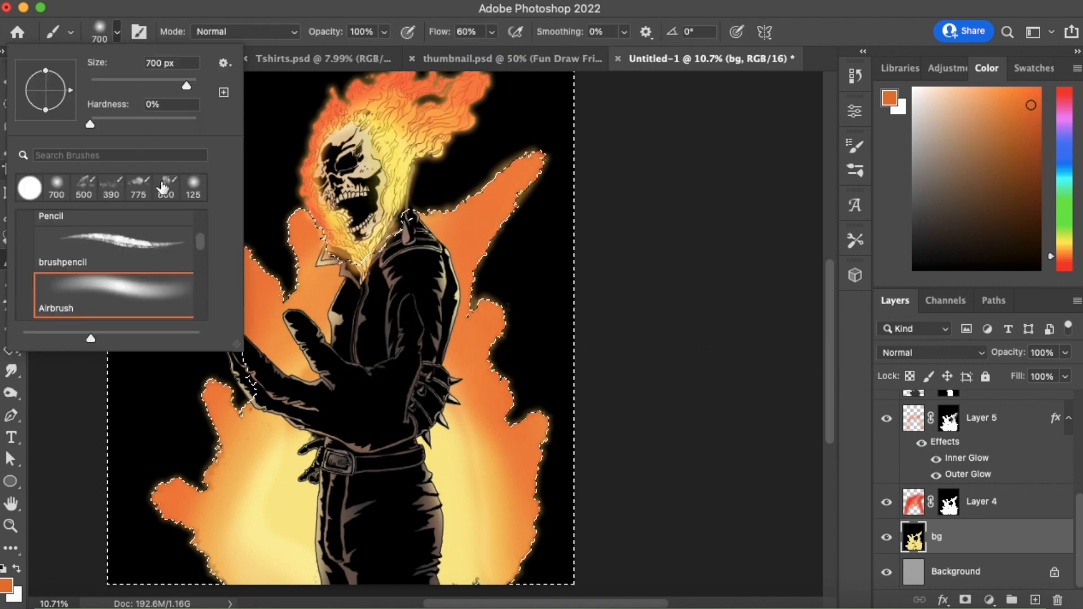
left_click_drag(201, 242, 204, 271)
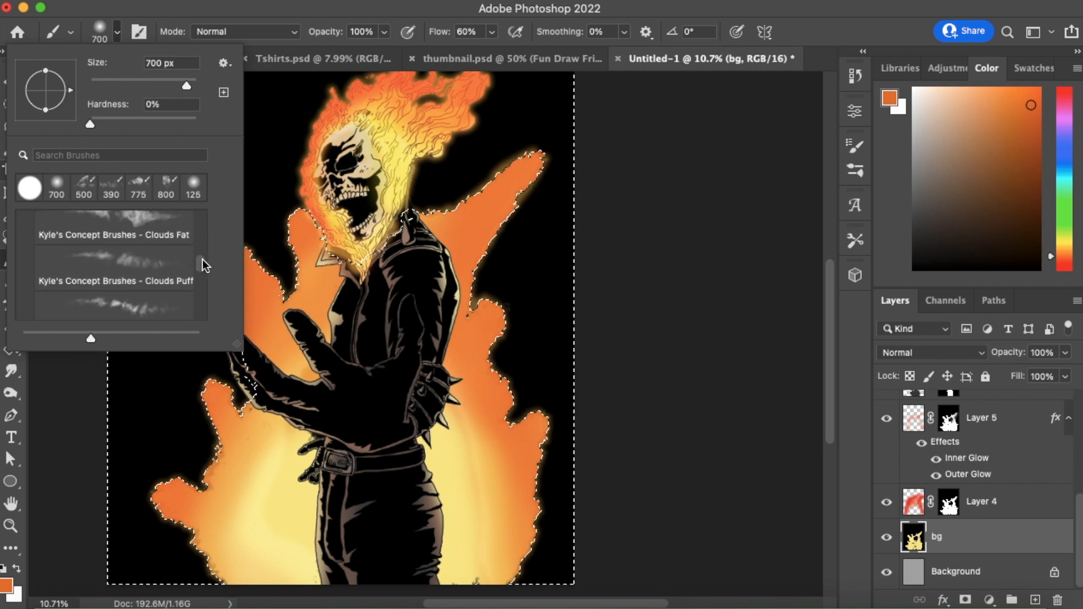
left_click(164, 271)
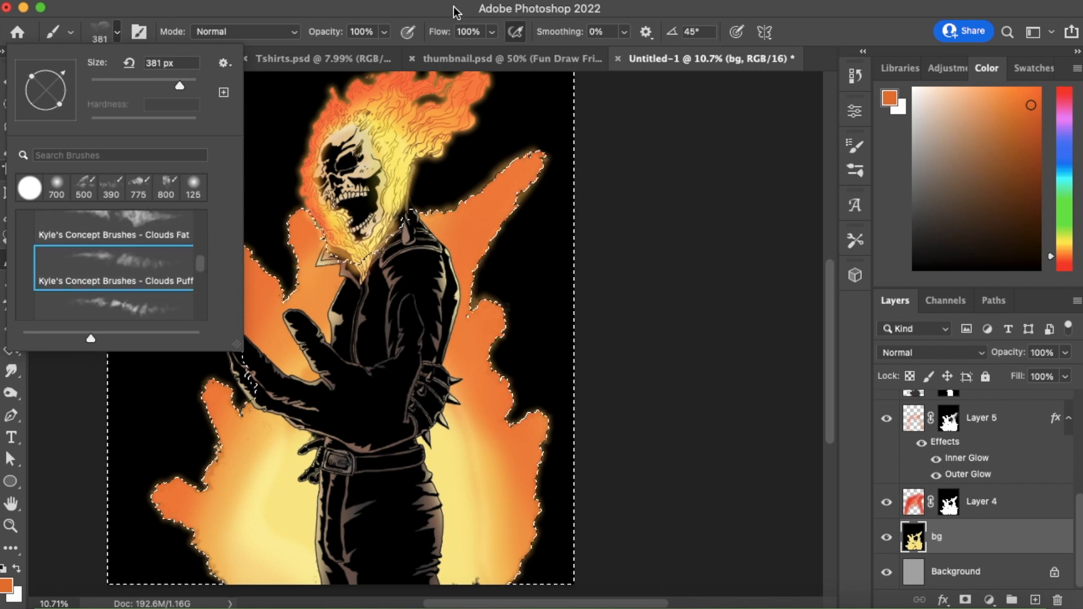
left_click(277, 348)
key("bracketright")
key("bracketright")
key("bracketright")
key("bracketright")
key("bracketright")
key("bracketright")
key("bracketright")
key("bracketright")
key("bracketright")
key("bracketright")
key("bracketright")
key("bracketright")
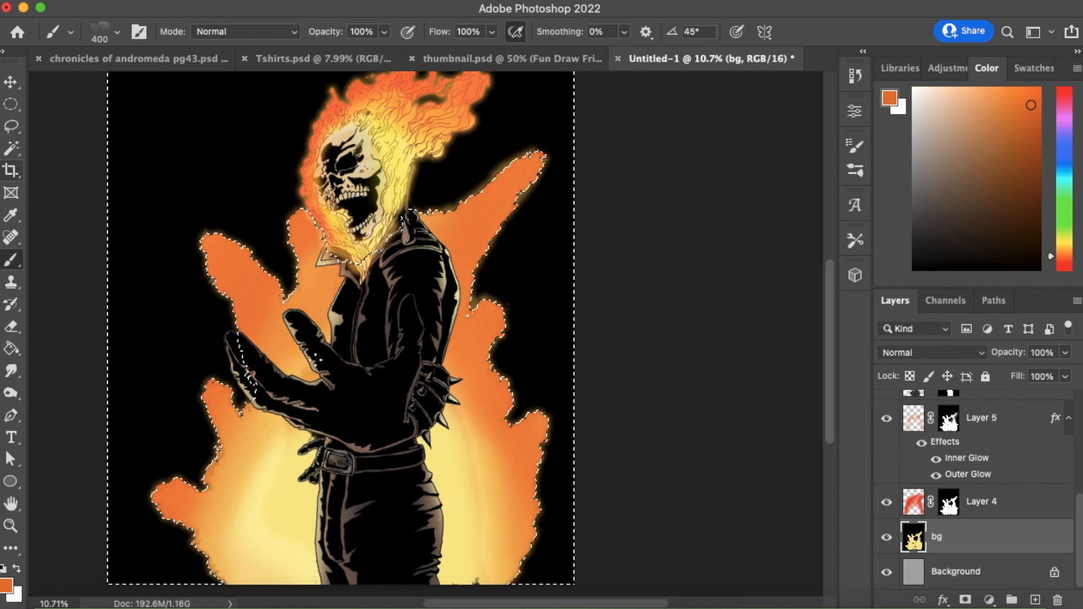
key("bracketright")
key("bracketright")
key("bracketright")
key("bracketright")
key("bracketright")
key("bracketright")
key("bracketright")
key("bracketright")
key("bracketright")
key("bracketright")
key("bracketright")
key("bracketright")
key("bracketright")
key("bracketright")
Brush orange smoky clouds across the selected black area around the flames on the bg layer.
left_click_drag(225, 398, 230, 361)
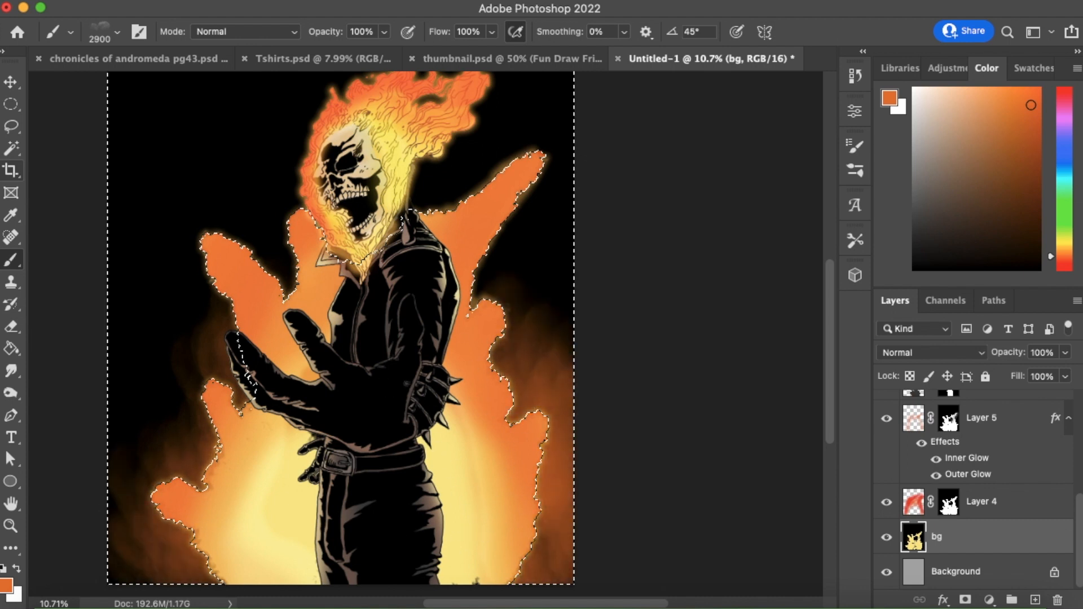
mouse_move(533, 333)
left_mouse_down()
mouse_move(539, 325)
mouse_move(511, 338)
mouse_move(488, 324)
mouse_move(418, 336)
left_mouse_up()
mouse_move(276, 388)
left_mouse_down()
mouse_move(276, 271)
mouse_move(389, 237)
mouse_move(479, 189)
mouse_move(531, 214)
mouse_move(429, 180)
mouse_move(259, 237)
mouse_move(179, 370)
mouse_move(169, 536)
left_mouse_up()
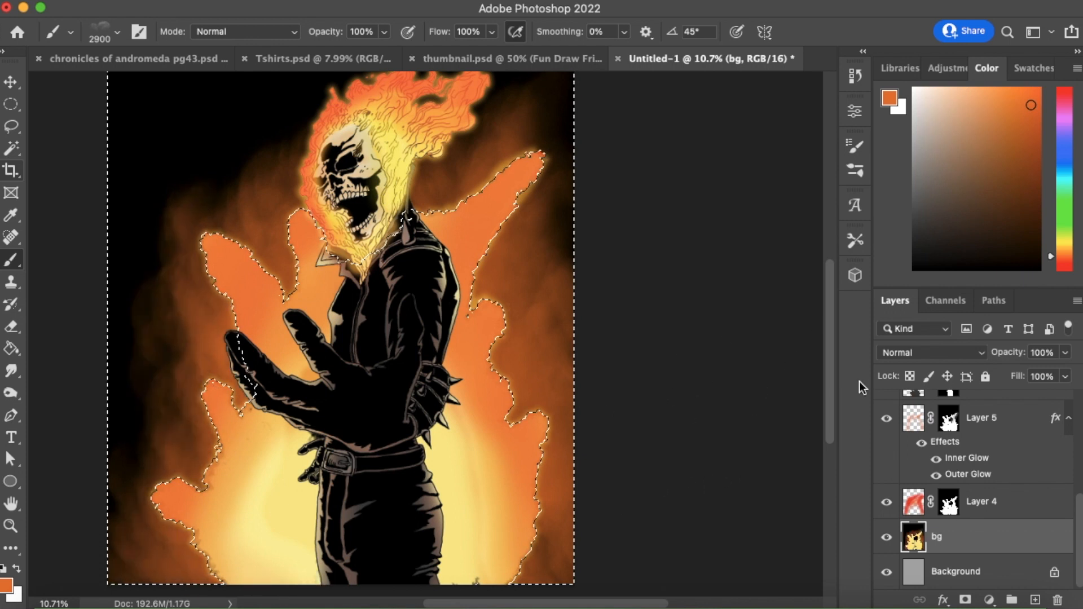
Paint yellow-orange clouds over the selected area around the flames on bg, and clear the selection.
left_click(1062, 253)
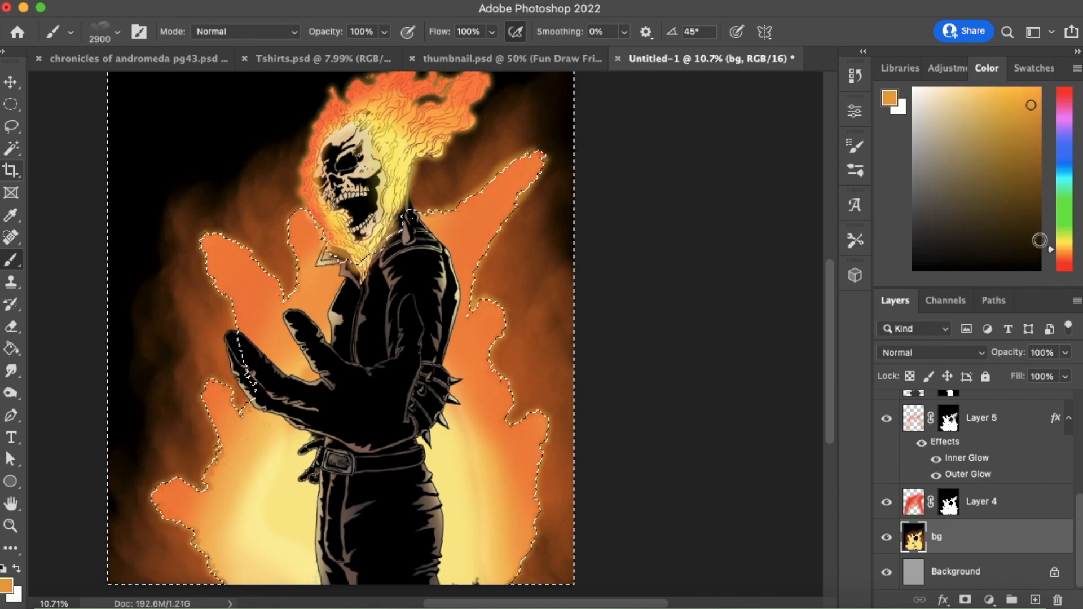
left_click_drag(240, 367, 175, 542)
mouse_move(505, 545)
left_mouse_down()
mouse_move(466, 422)
mouse_move(430, 174)
left_mouse_up()
mouse_move(263, 236)
left_mouse_down()
mouse_move(242, 225)
mouse_move(189, 372)
mouse_move(187, 443)
left_mouse_up()
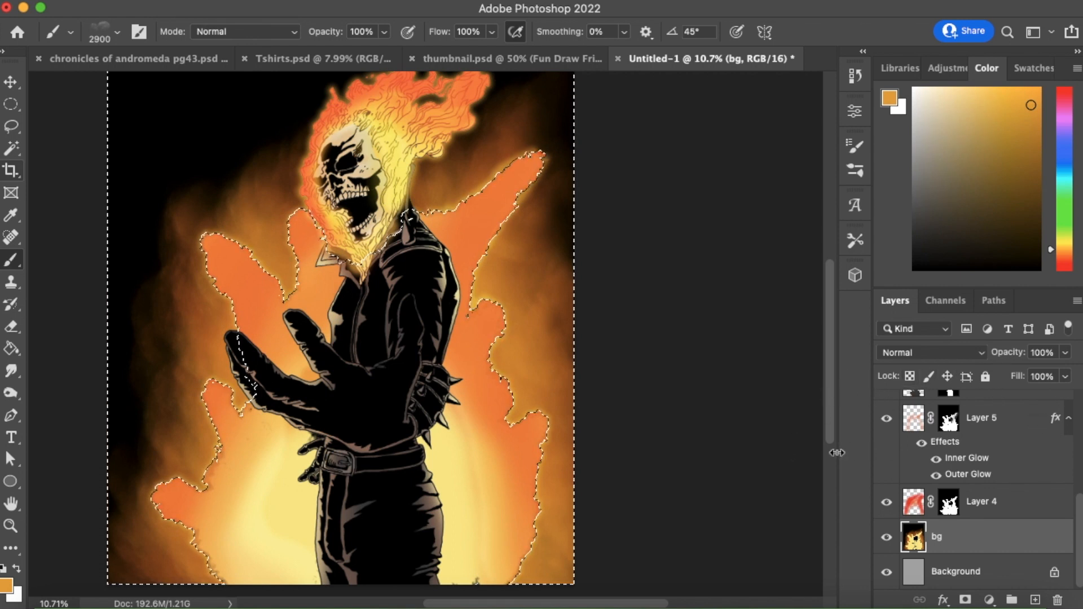
key("super+d")
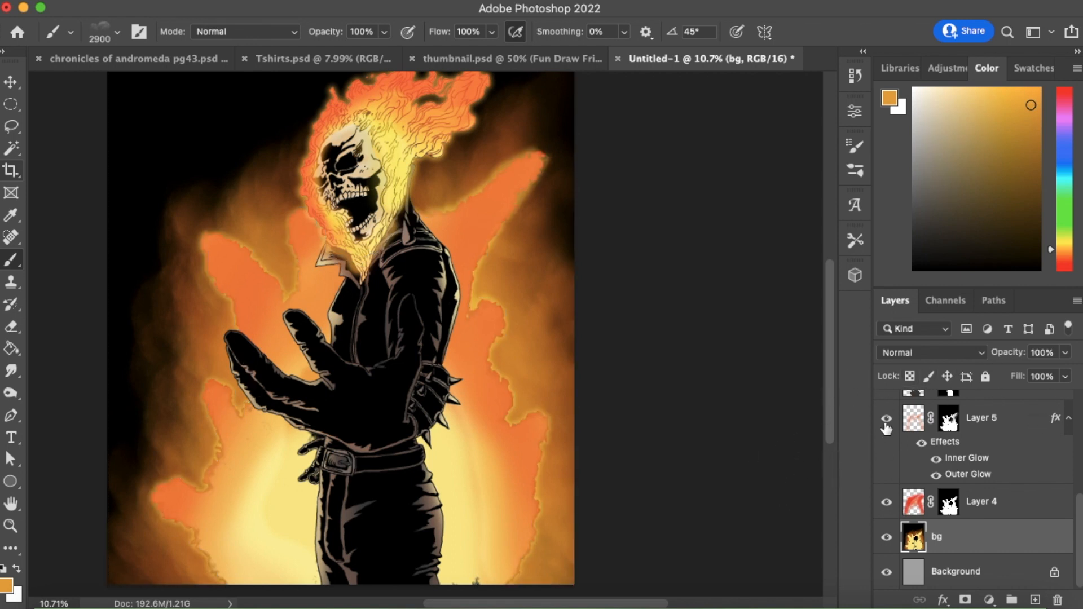
scroll(828, 387, "up", 2)
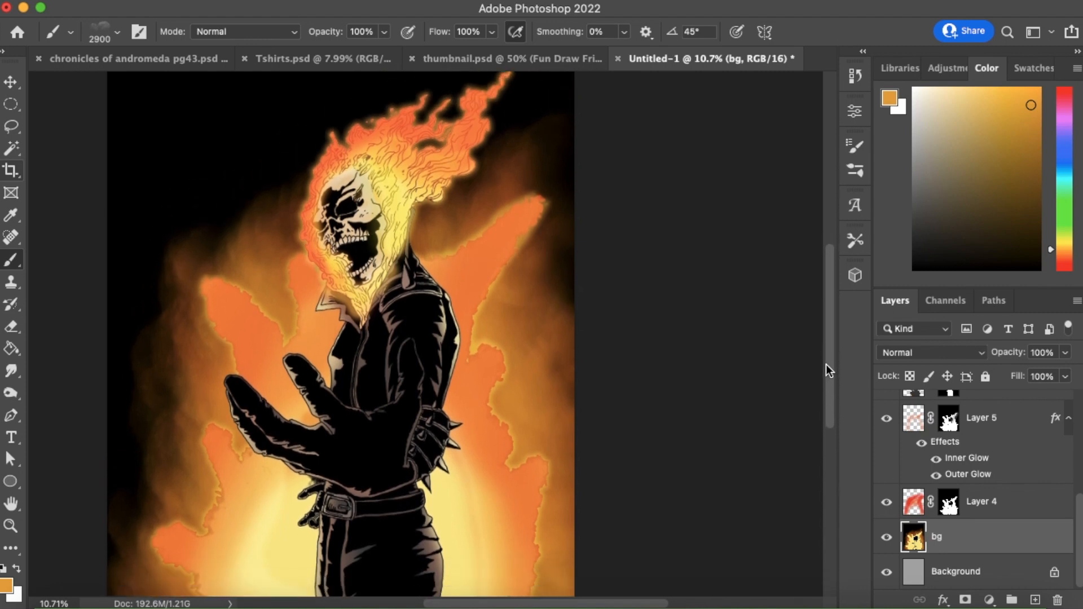
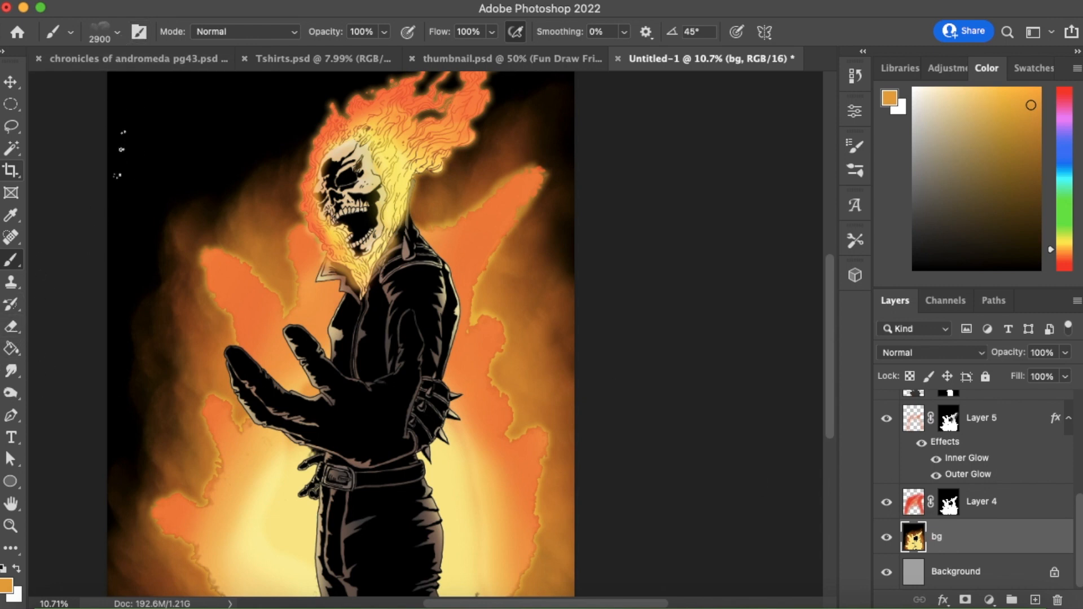
Sample black from the background and brush dark clouds over the fire around the figure on bg.
left_click(165, 123, "alt")
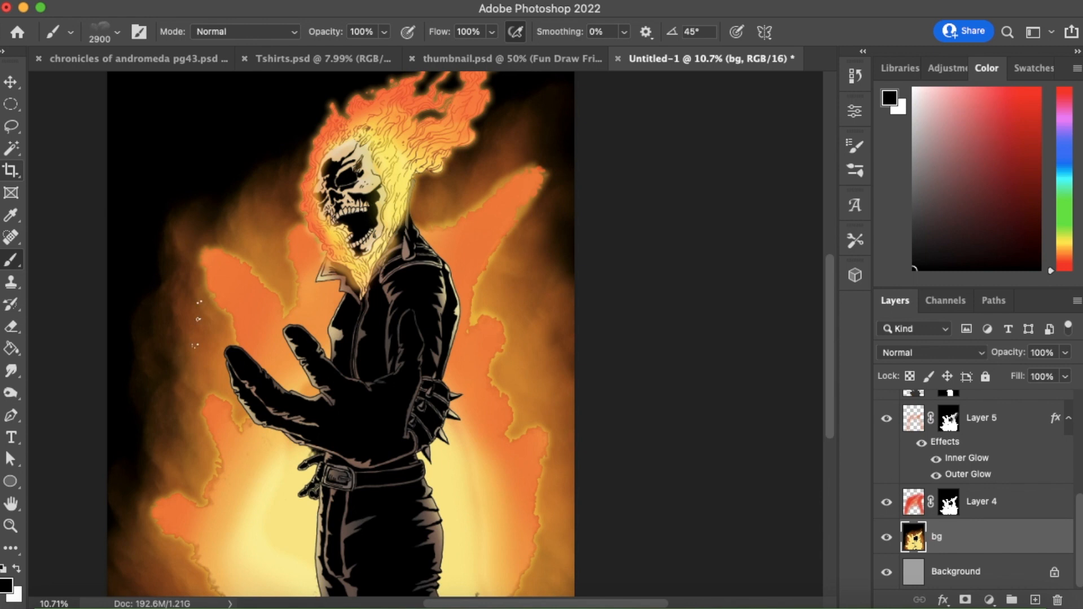
mouse_move(398, 237)
left_mouse_down()
mouse_move(169, 384)
mouse_move(237, 242)
mouse_move(186, 428)
mouse_move(206, 310)
mouse_move(131, 321)
left_mouse_up()
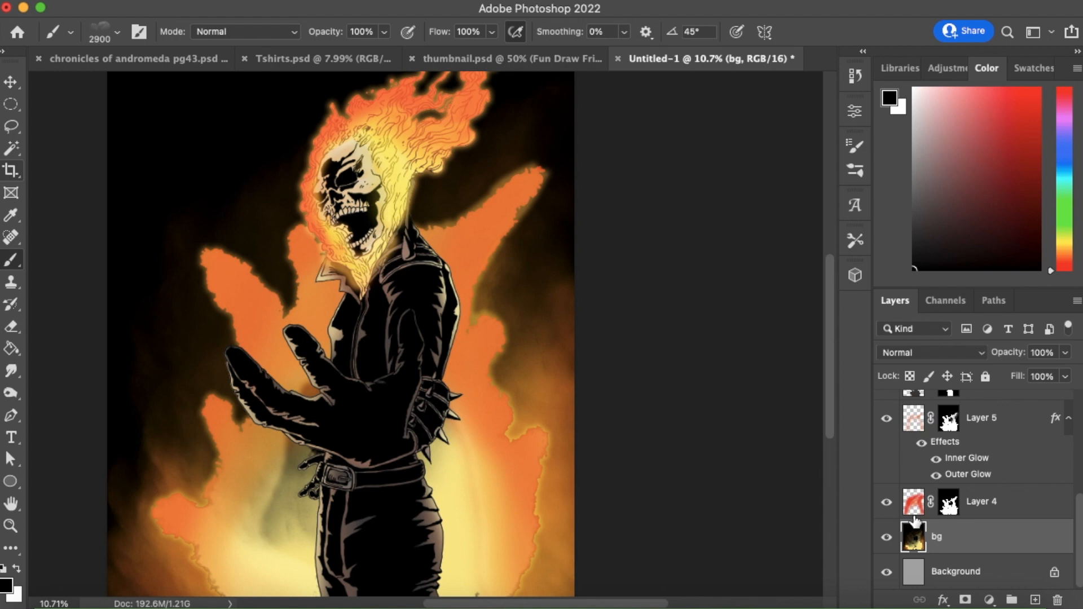
Delete Layer 4 and Layer 5, the two flame layers above bg.
left_click(972, 509)
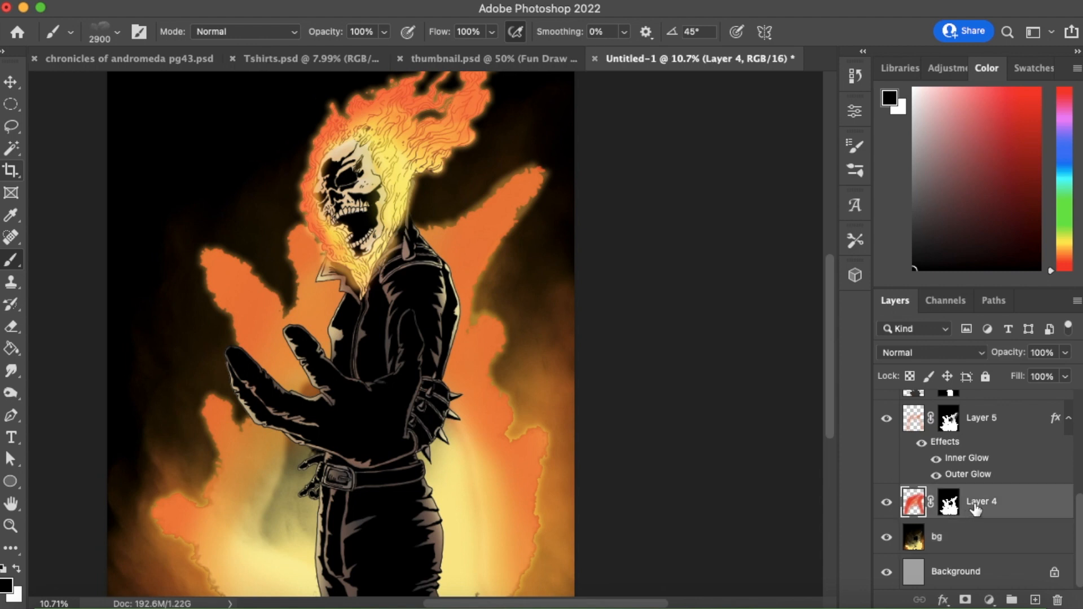
left_click(1058, 601)
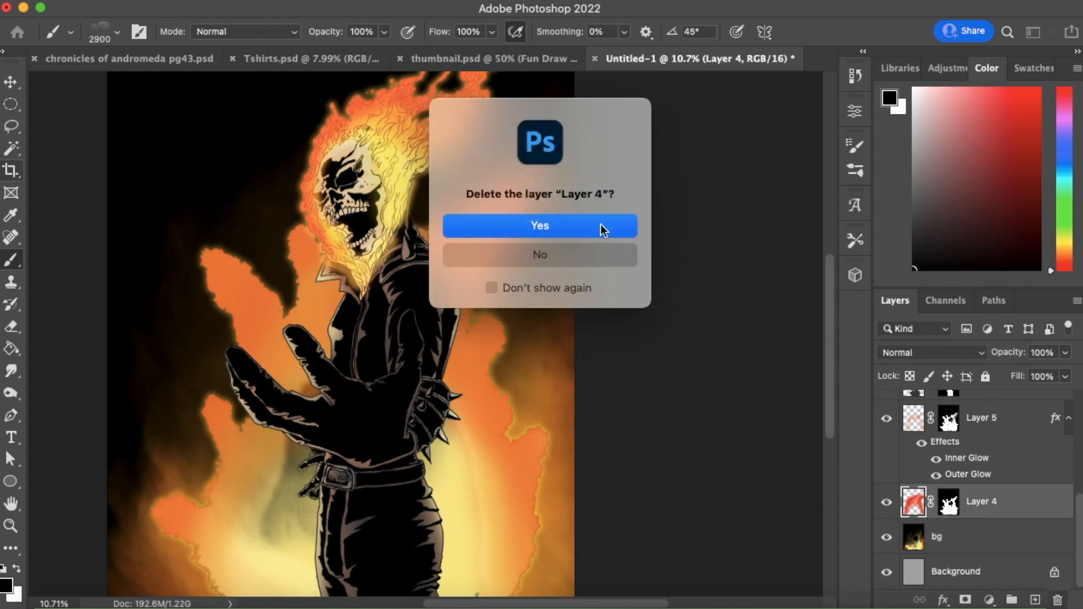
left_click(601, 226)
left_click(980, 462)
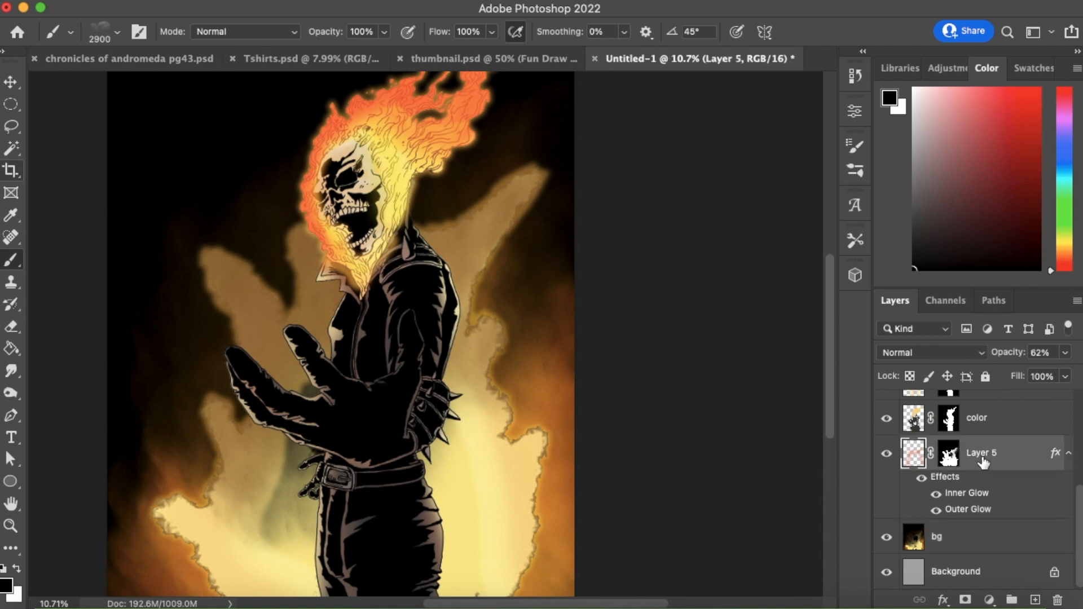
left_click(1058, 601)
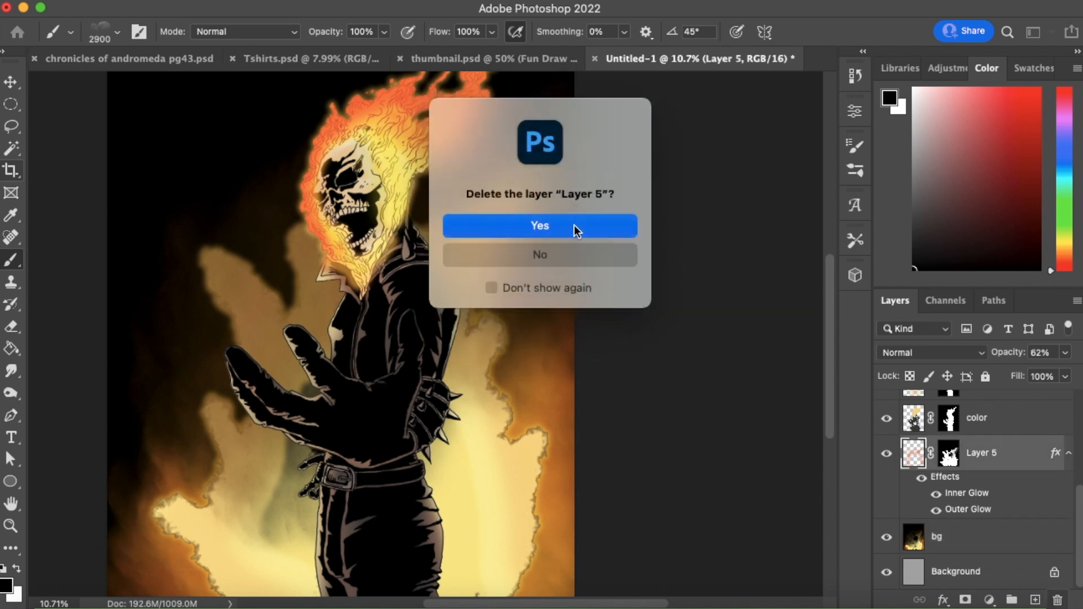
left_click(573, 230)
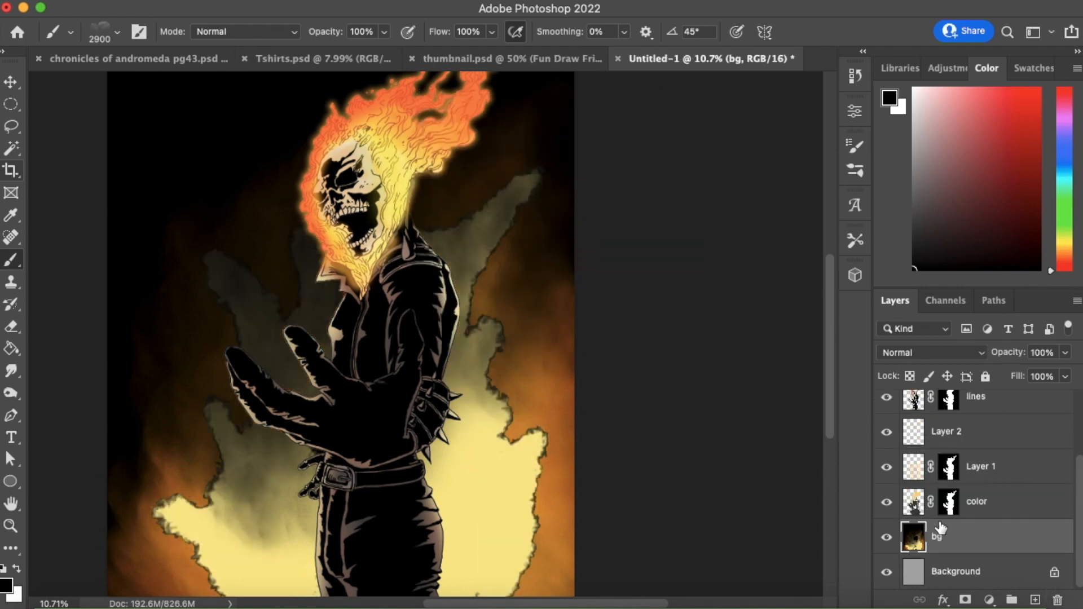
Cover the whole bg layer with black using the Hard Round brush at 2900 px and 100% hardness.
left_click(118, 33)
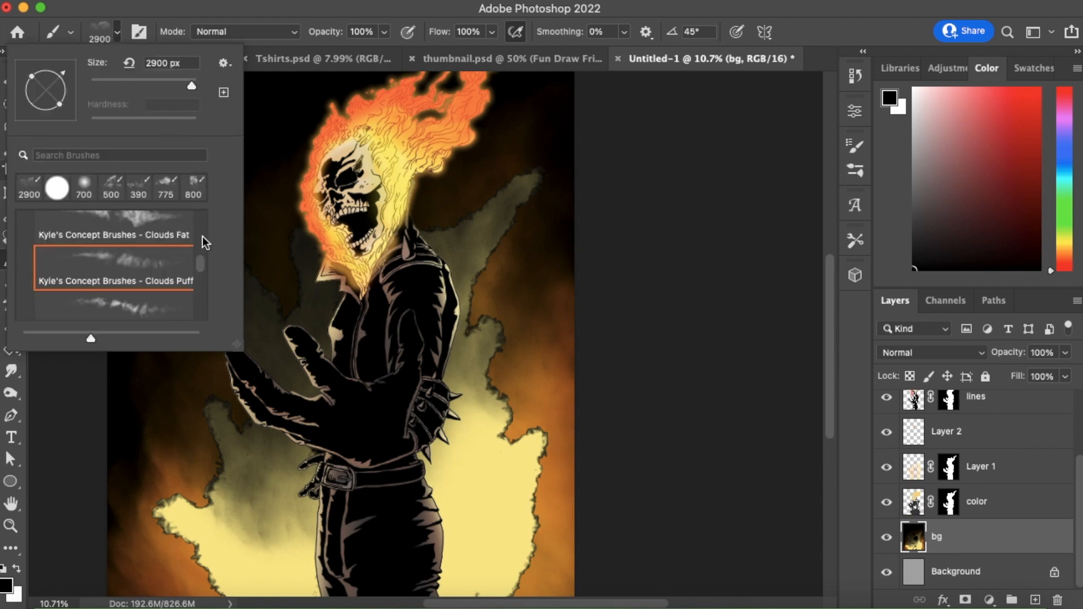
scroll(174, 272, "up", 5)
left_click(169, 298)
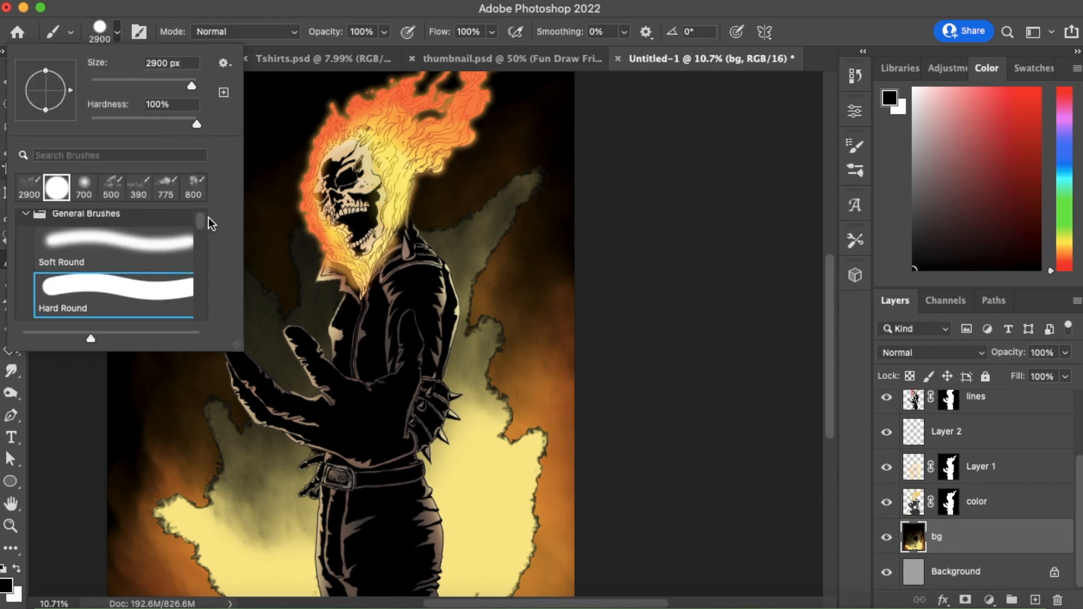
left_click(309, 13)
mouse_move(257, 332)
left_mouse_down()
mouse_move(270, 308)
mouse_move(481, 458)
mouse_move(427, 553)
mouse_move(222, 598)
mouse_move(520, 442)
left_mouse_up()
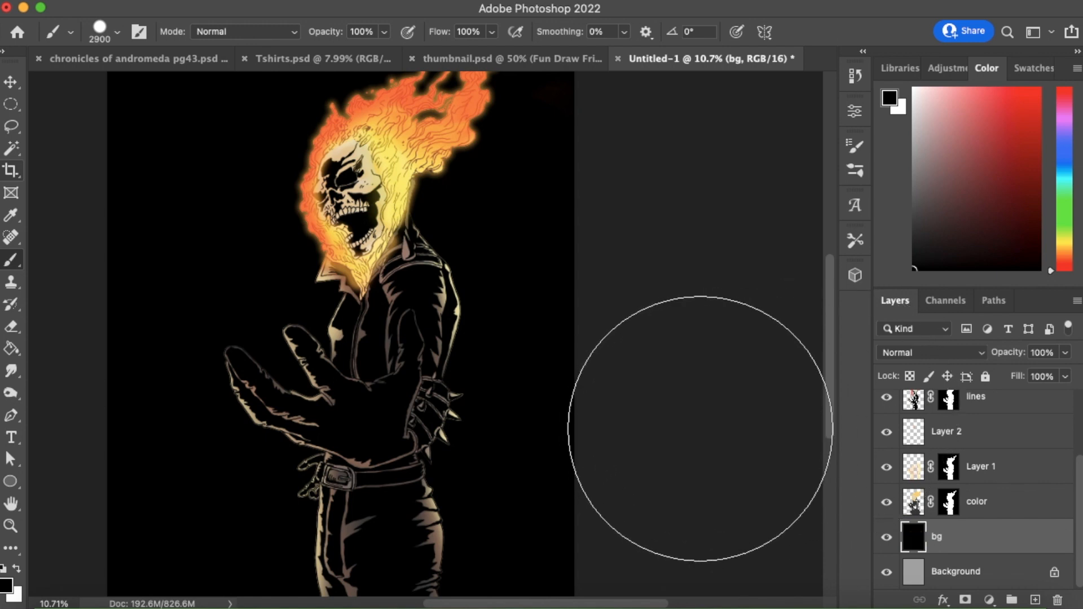
mouse_move(826, 404)
left_mouse_down()
mouse_move(824, 436)
mouse_move(818, 387)
left_mouse_up()
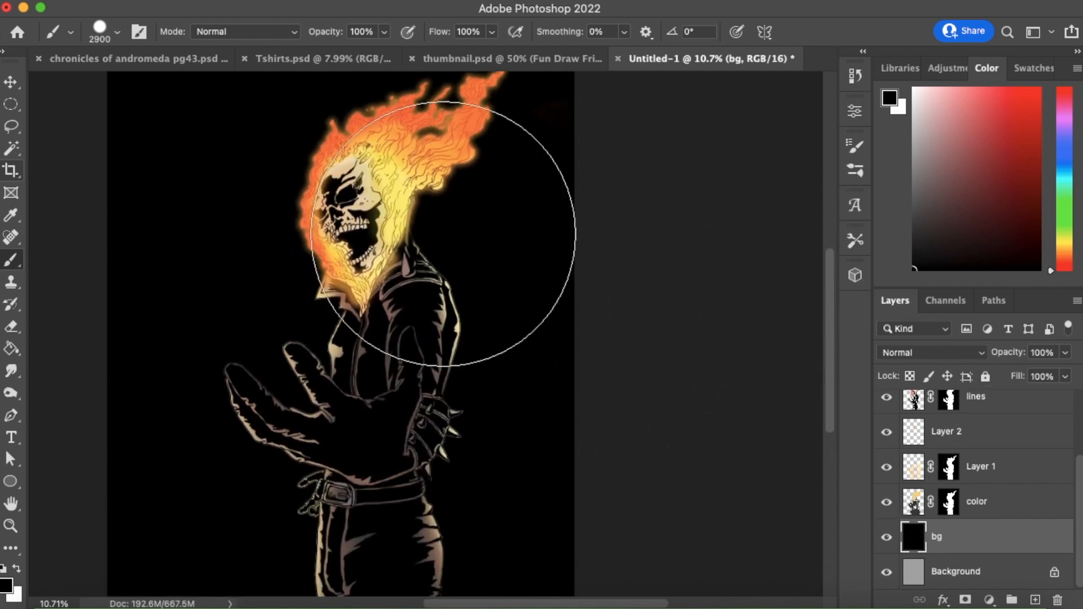
Paint orange clouds on bg behind and around the figure with the recently used 2900 px Clouds Puff brush.
left_click(118, 34)
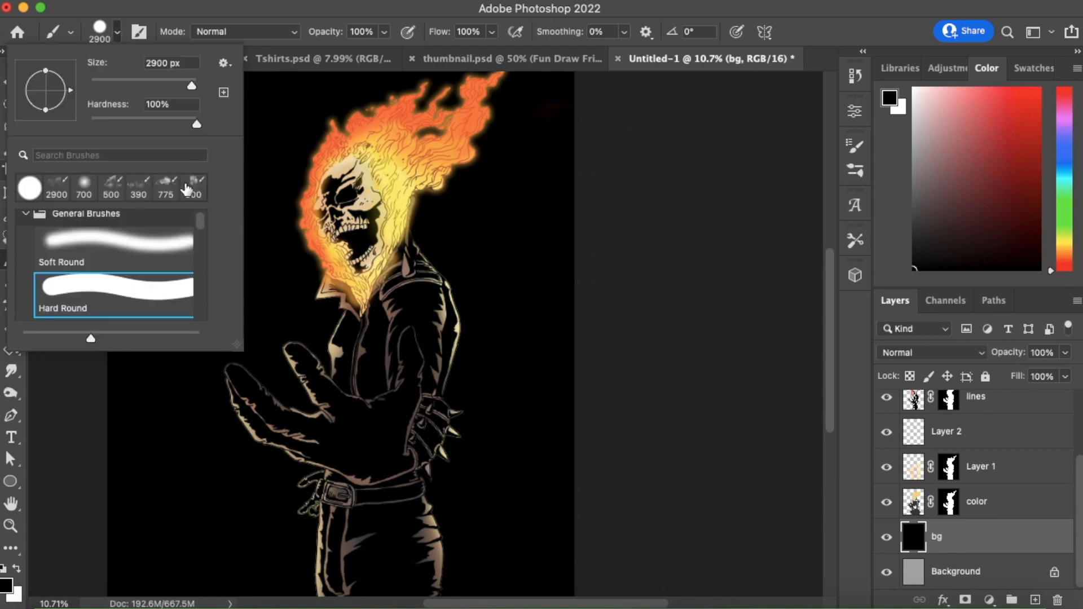
left_click(60, 188)
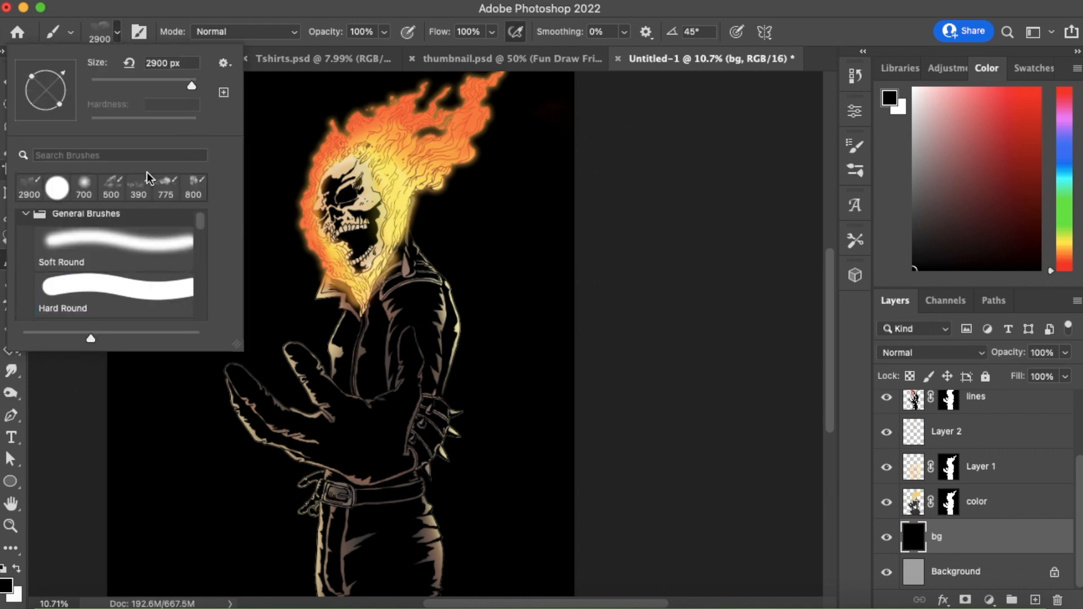
left_click(244, 16)
left_click_drag(1064, 269, 1067, 258)
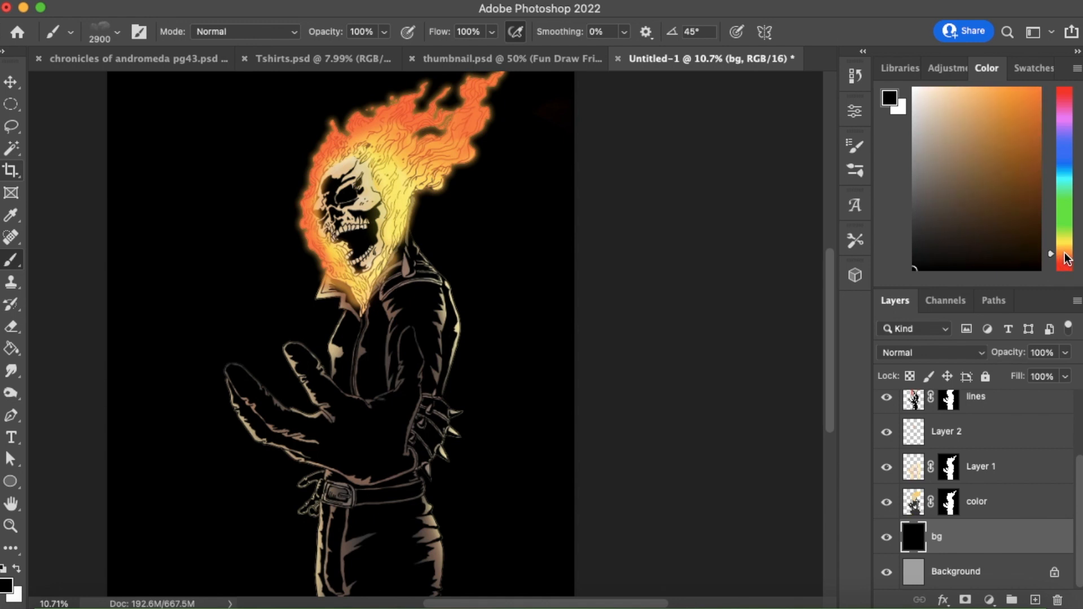
left_click(1010, 104)
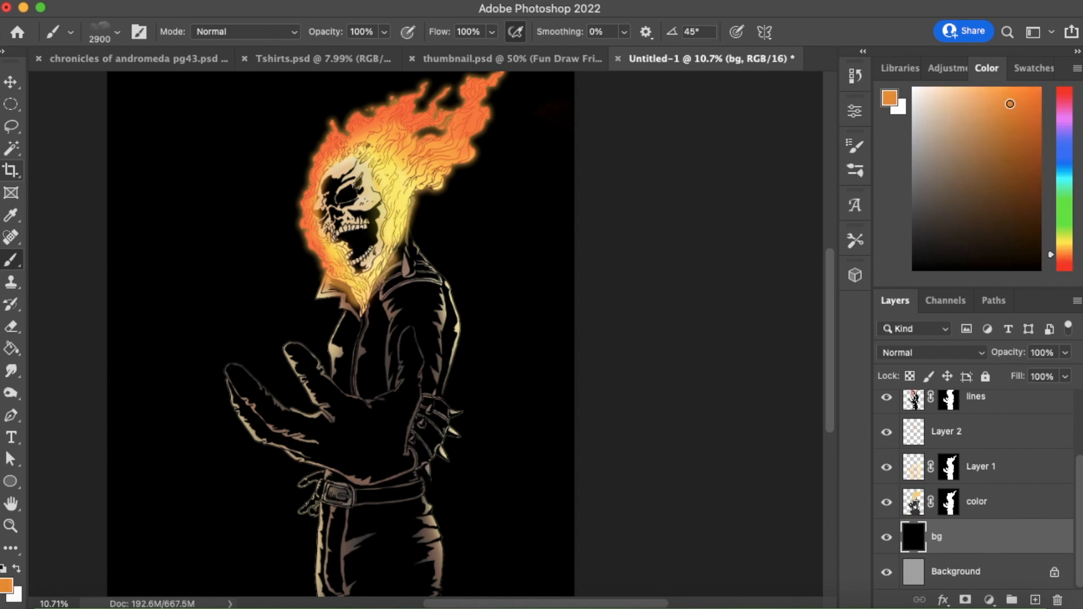
left_click_drag(1014, 101, 1018, 120)
mouse_move(451, 372)
left_mouse_down()
mouse_move(299, 401)
mouse_move(266, 553)
mouse_move(244, 564)
mouse_move(169, 564)
mouse_move(265, 507)
mouse_move(282, 429)
mouse_move(246, 425)
mouse_move(186, 361)
mouse_move(265, 277)
mouse_move(321, 293)
mouse_move(423, 232)
left_mouse_up()
mouse_move(346, 169)
left_mouse_down()
mouse_move(322, 197)
mouse_move(389, 124)
mouse_move(284, 257)
mouse_move(451, 192)
mouse_move(496, 130)
mouse_move(485, 283)
mouse_move(446, 338)
mouse_move(536, 570)
mouse_move(414, 582)
mouse_move(147, 530)
mouse_move(372, 321)
left_mouse_up()
mouse_move(462, 395)
left_mouse_down()
mouse_move(519, 407)
mouse_move(541, 553)
mouse_move(468, 553)
left_mouse_up()
mouse_move(831, 337)
left_mouse_down()
mouse_move(819, 299)
mouse_move(818, 341)
left_mouse_up()
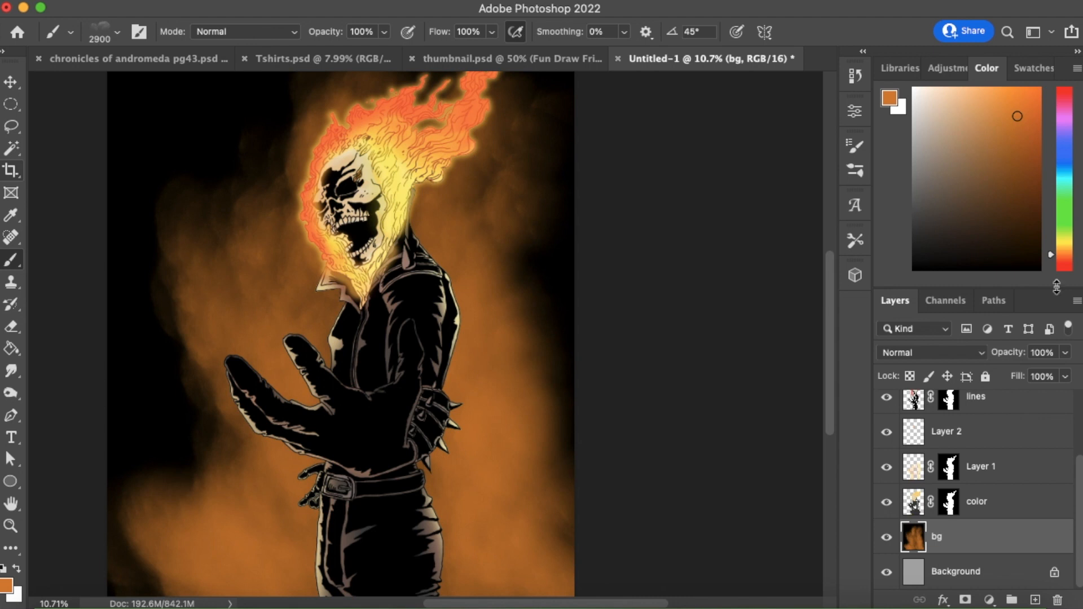
Paint golden-yellow clouds on bg behind and around the figure with the Clouds Puff brush reduced to 2300 px.
left_click(1063, 248)
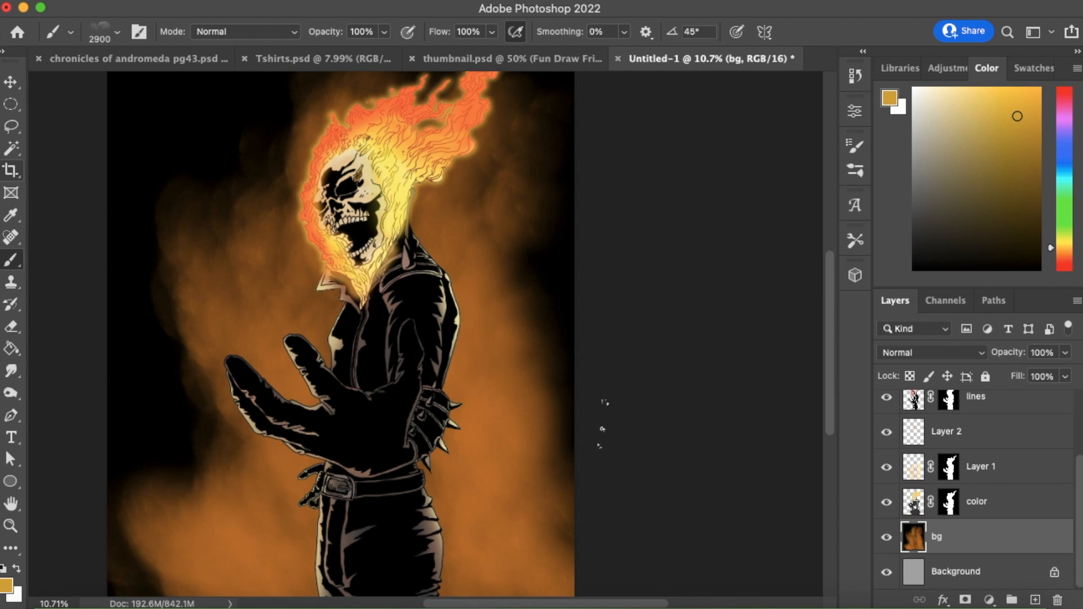
left_click_drag(829, 360, 824, 377)
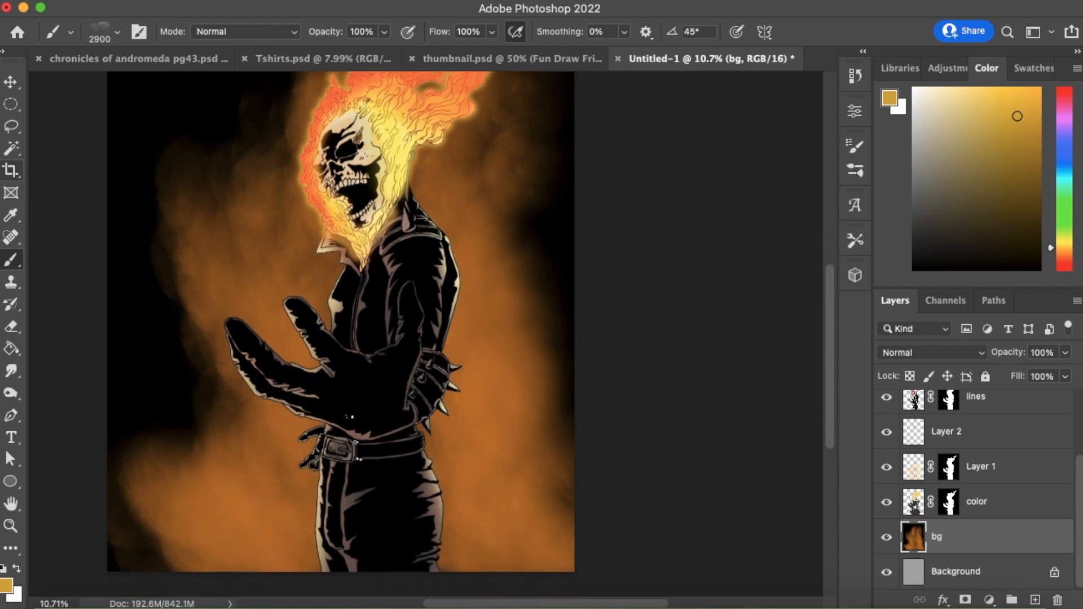
key("bracketleft")
key("bracketleft")
key("bracketleft")
mouse_move(383, 496)
left_mouse_down()
mouse_move(321, 508)
mouse_move(316, 524)
mouse_move(451, 507)
mouse_move(427, 541)
mouse_move(259, 536)
mouse_move(265, 508)
mouse_move(417, 490)
mouse_move(405, 468)
mouse_move(412, 355)
left_mouse_up()
mouse_move(327, 372)
left_mouse_down()
mouse_move(290, 324)
mouse_move(316, 266)
mouse_move(313, 242)
mouse_move(420, 177)
mouse_move(480, 273)
mouse_move(458, 220)
left_mouse_up()
mouse_move(322, 248)
left_mouse_down()
mouse_move(274, 298)
mouse_move(240, 313)
left_mouse_up()
Brush pale yellow highlights over the clouds closest to the figure's body on bg.
left_click(969, 93)
mouse_move(353, 522)
left_mouse_down()
mouse_move(339, 530)
mouse_move(361, 542)
mouse_move(484, 533)
mouse_move(316, 550)
mouse_move(308, 514)
mouse_move(344, 468)
mouse_move(305, 432)
mouse_move(282, 341)
mouse_move(243, 294)
mouse_move(313, 300)
left_mouse_up()
mouse_move(403, 292)
left_mouse_down()
mouse_move(446, 358)
mouse_move(471, 293)
mouse_move(412, 203)
mouse_move(344, 208)
mouse_move(294, 279)
mouse_move(299, 257)
left_mouse_up()
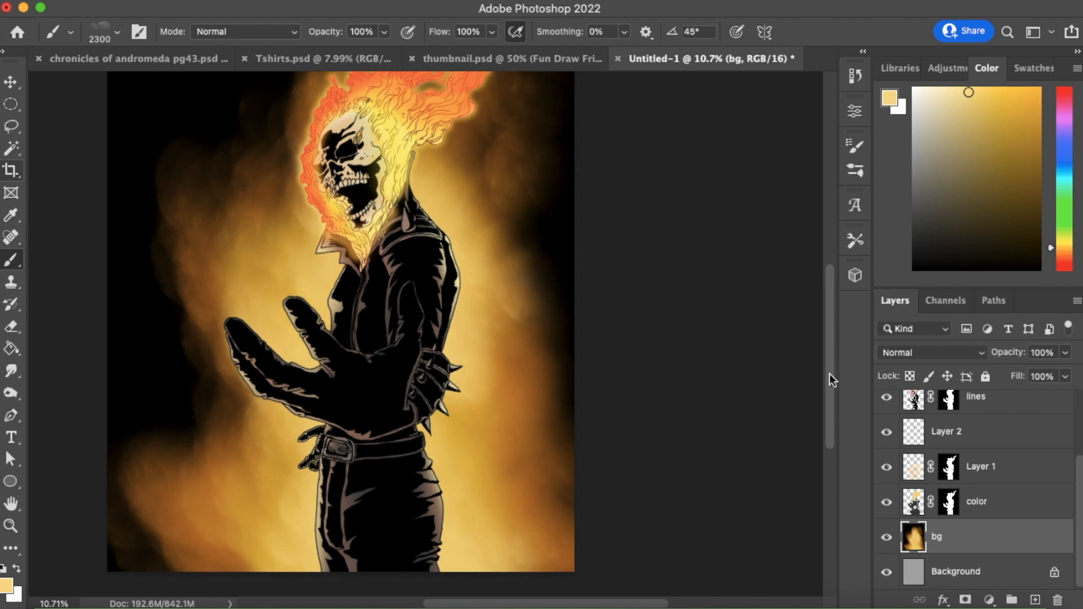
left_click_drag(1064, 255, 1065, 260)
mouse_move(258, 129)
left_mouse_down()
mouse_move(170, 235)
mouse_move(166, 290)
mouse_move(190, 326)
mouse_move(168, 324)
left_mouse_up()
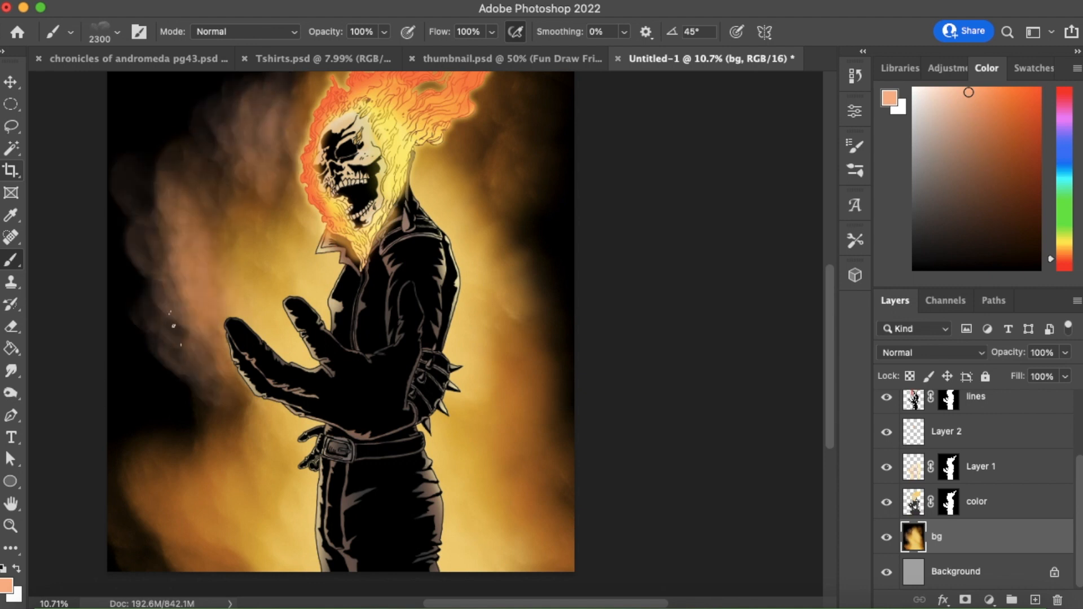
key("super+z")
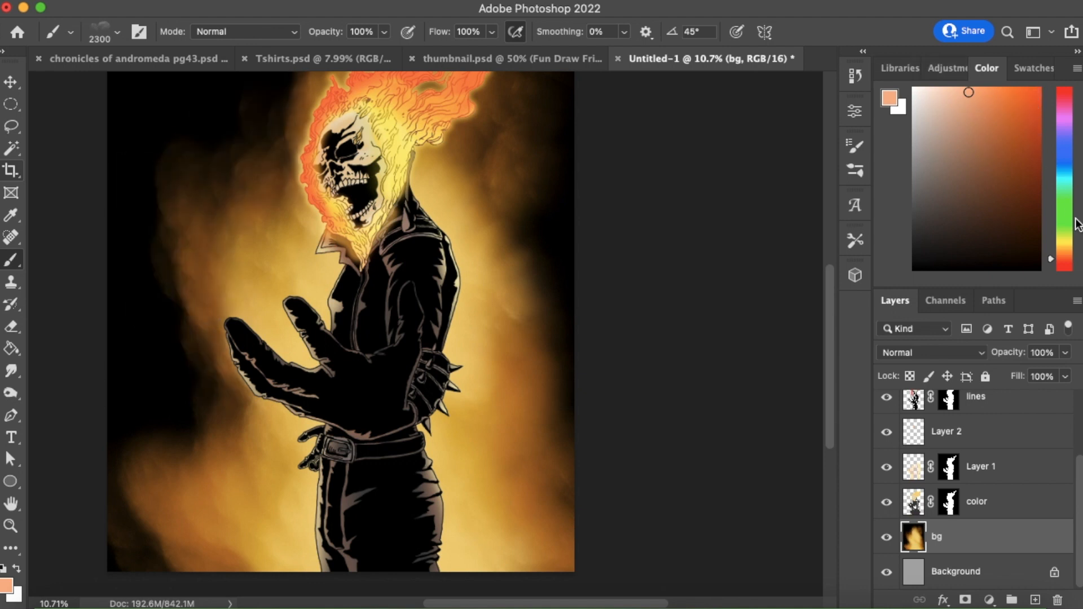
Paint saturated red clouds along the outer edges of the fire on both sides of the figure on bg.
left_click(1037, 118)
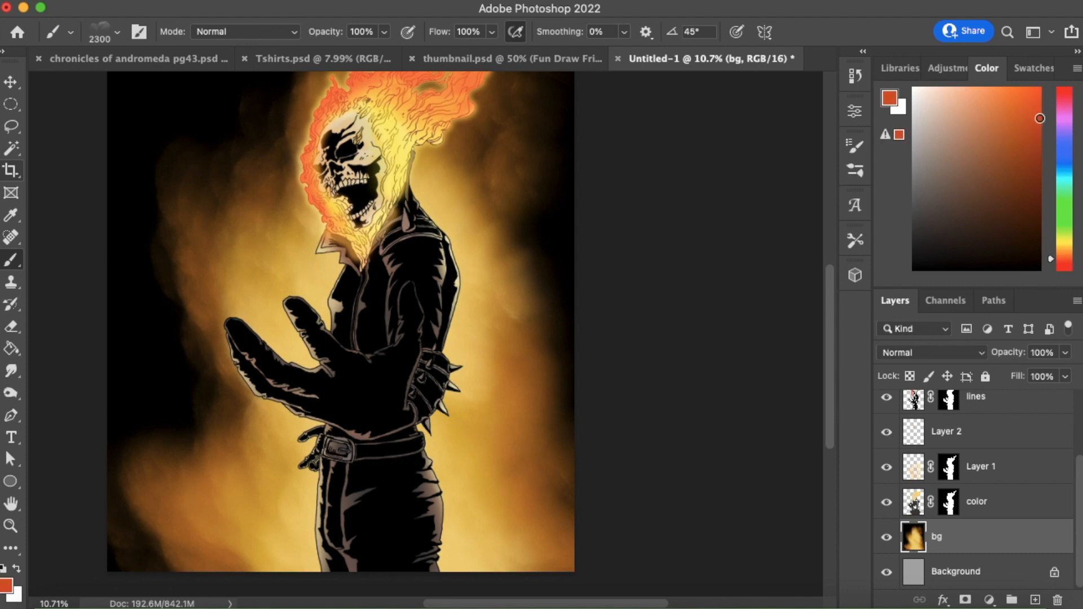
left_click(1050, 263)
mouse_move(234, 177)
left_mouse_down()
mouse_move(255, 148)
mouse_move(172, 256)
left_mouse_up()
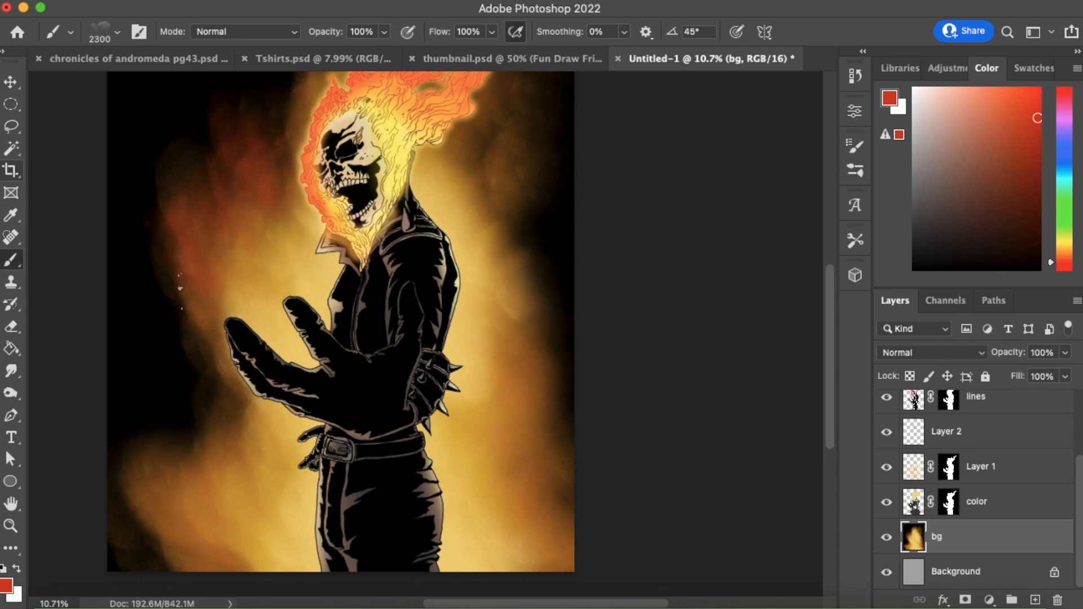
mouse_move(182, 359)
left_mouse_down()
mouse_move(184, 412)
mouse_move(145, 443)
mouse_move(126, 515)
mouse_move(138, 552)
left_mouse_up()
mouse_move(564, 475)
left_mouse_down()
mouse_move(553, 436)
mouse_move(566, 348)
mouse_move(528, 321)
mouse_move(515, 261)
mouse_move(534, 222)
mouse_move(484, 160)
left_mouse_up()
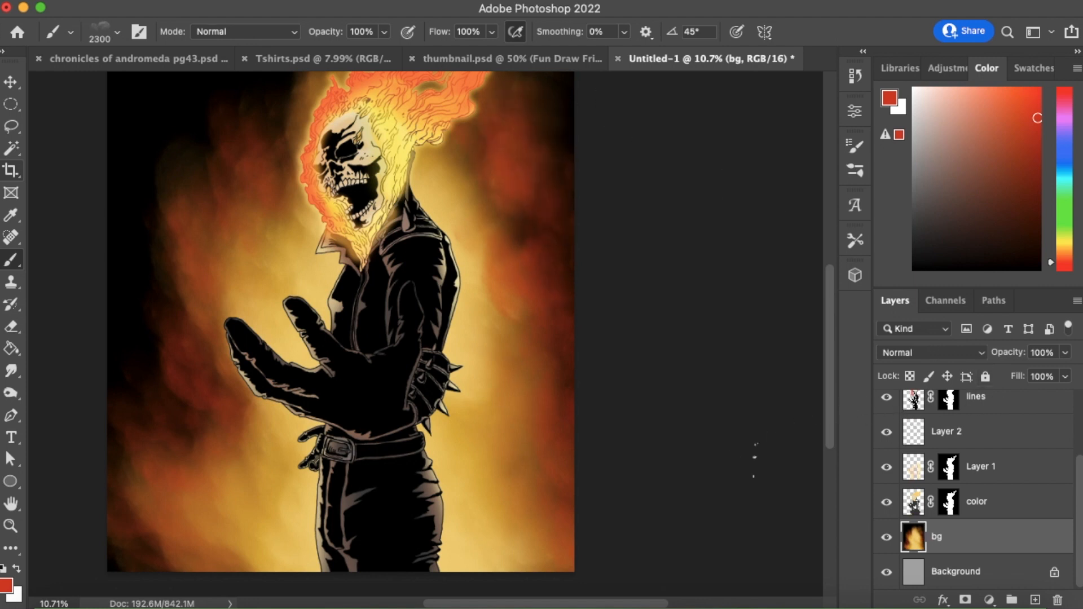
left_click_drag(828, 377, 819, 350)
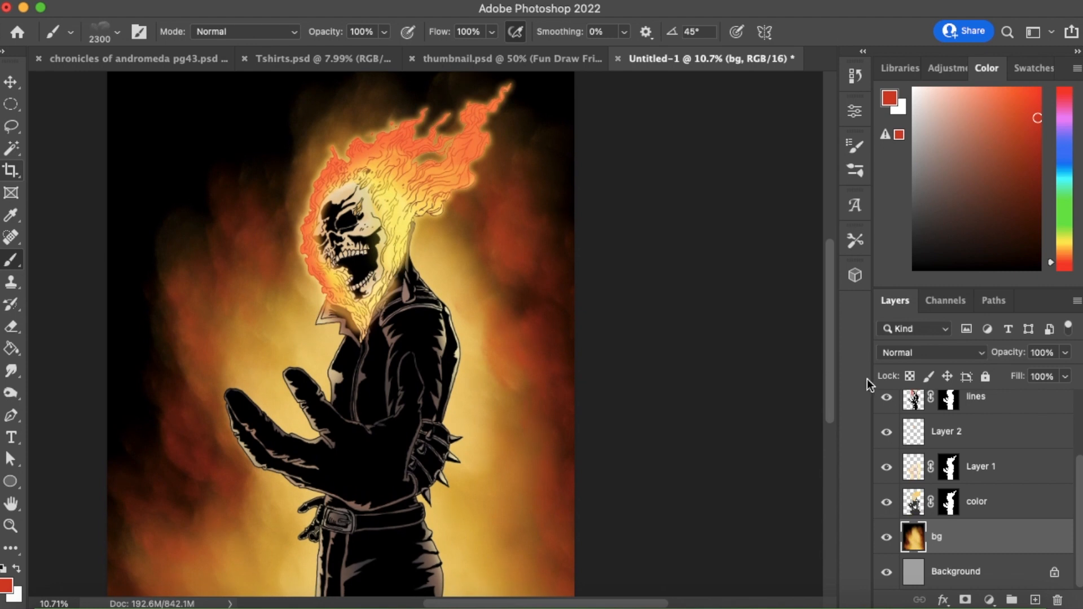
scroll(1070, 486, "up", 1)
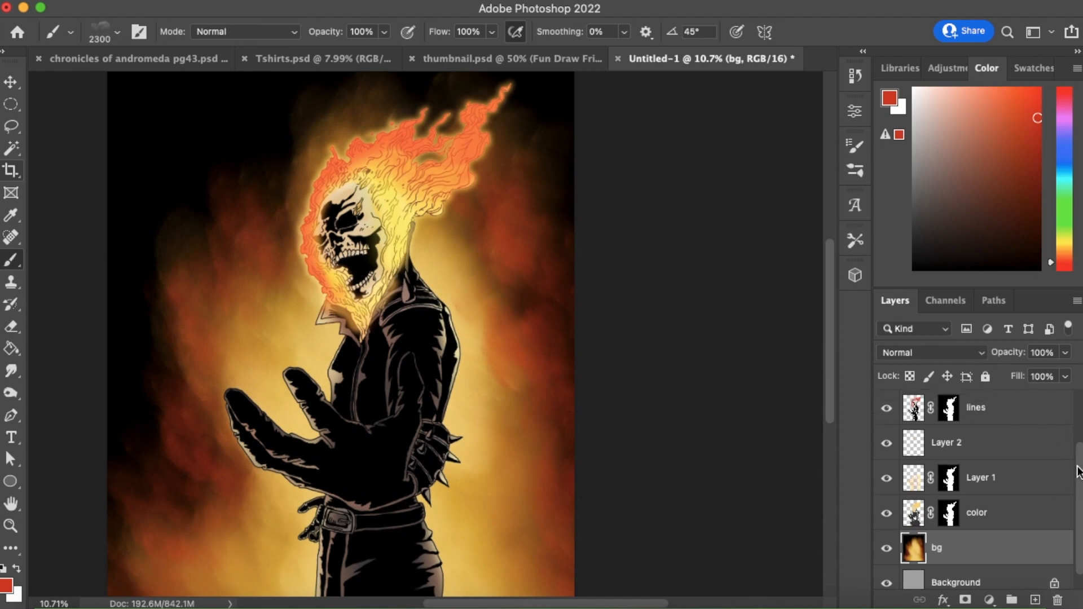
left_click(1002, 412)
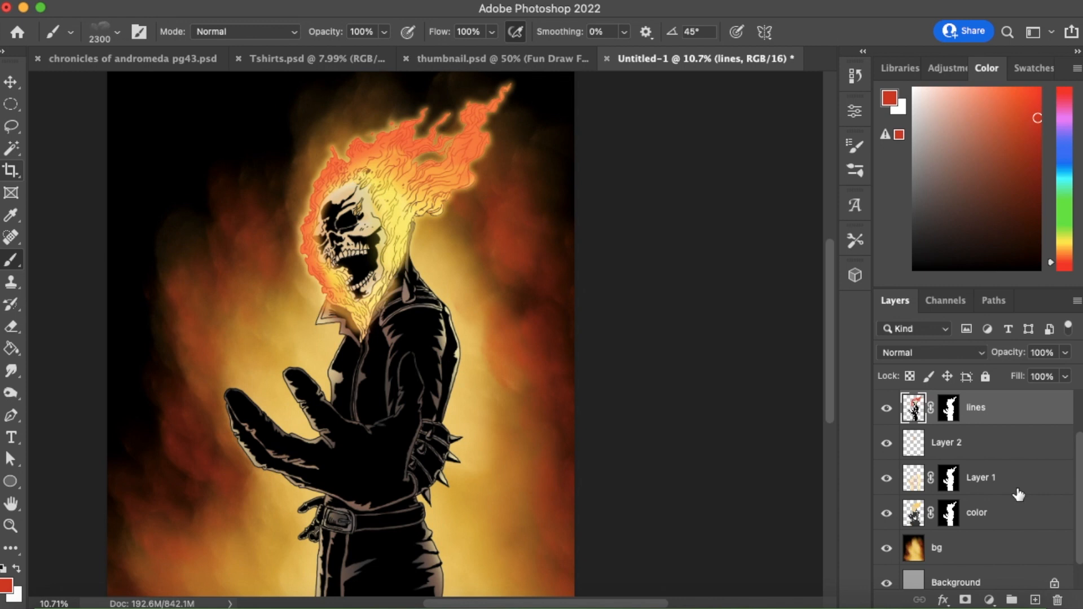
left_click(1001, 522, "shift")
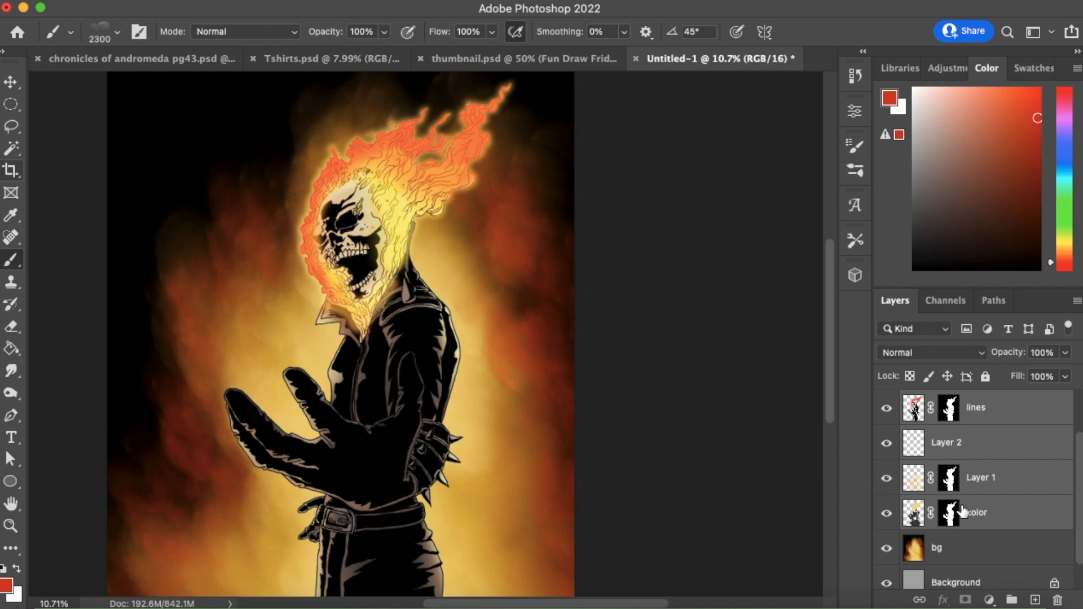
Apply a Gaussian Blur with a 21.9-pixel radius to the bg layer.
left_click(963, 553)
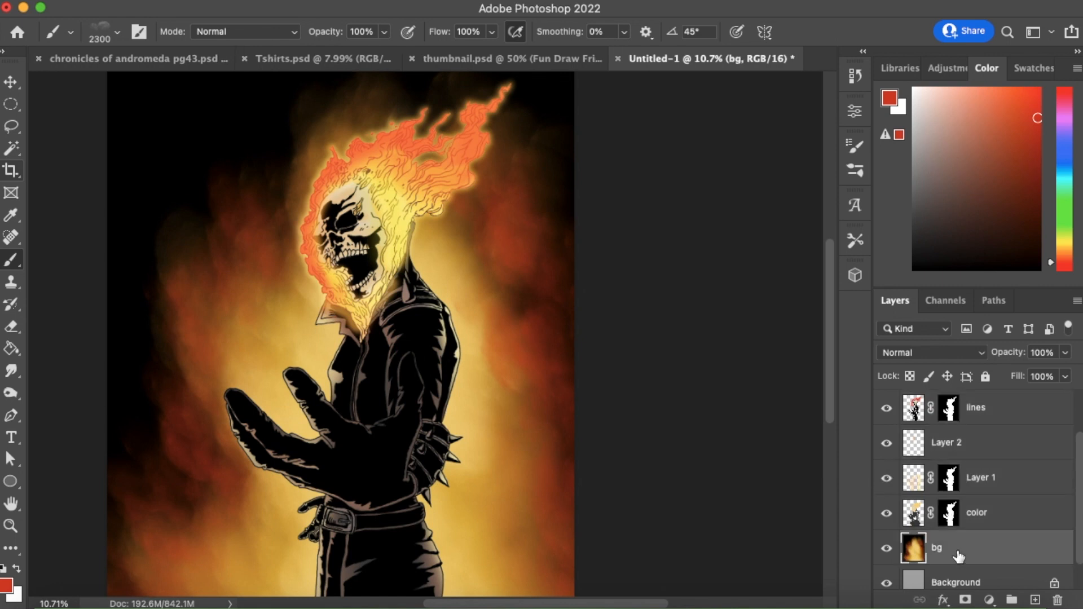
left_click(388, 2)
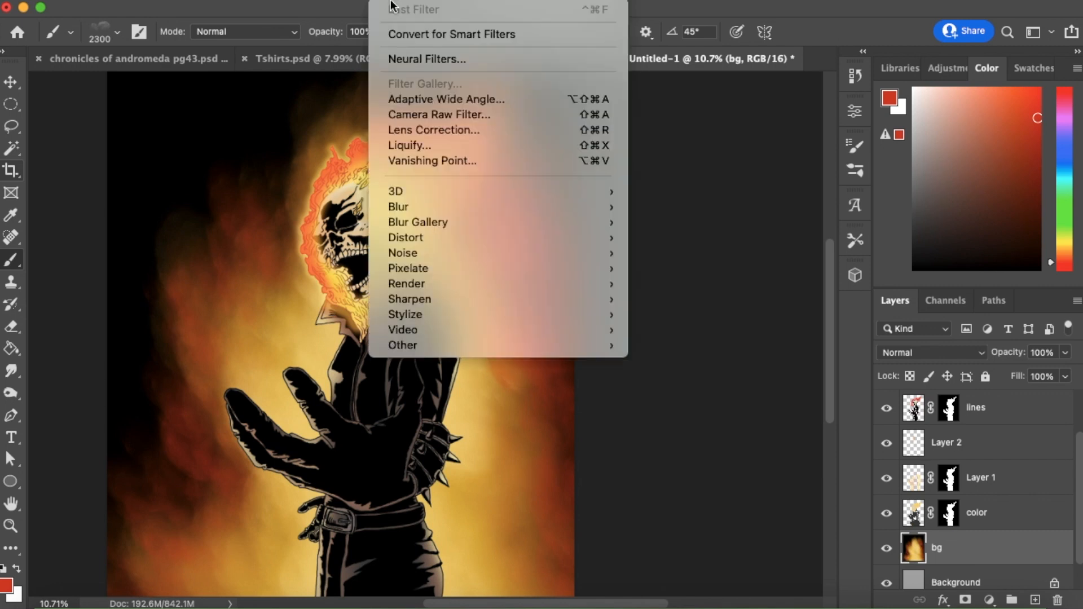
mouse_move(474, 209)
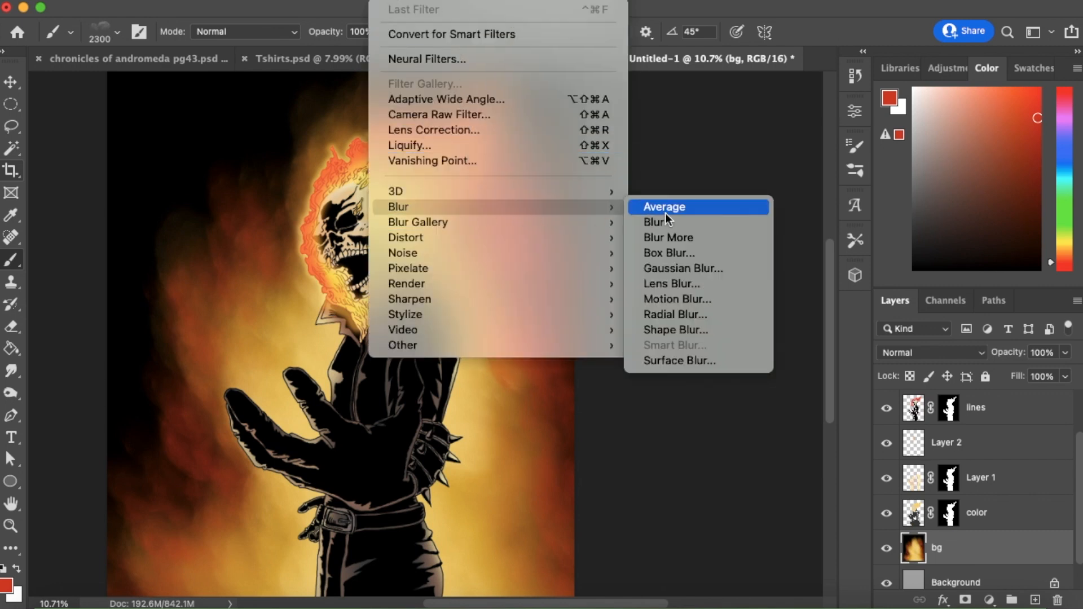
left_click(702, 269)
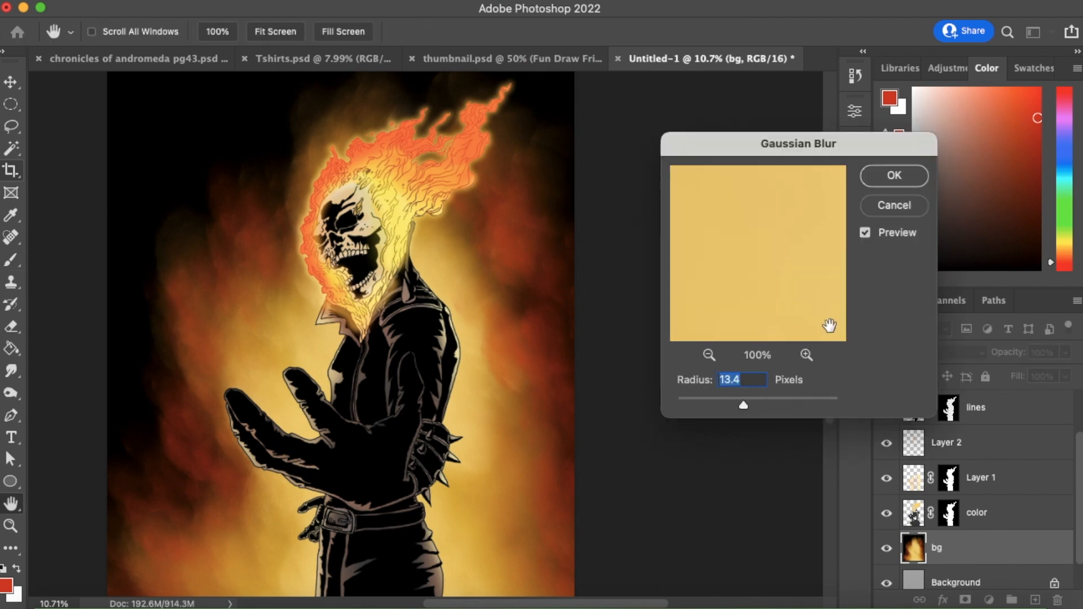
left_click(709, 355)
left_click(709, 355)
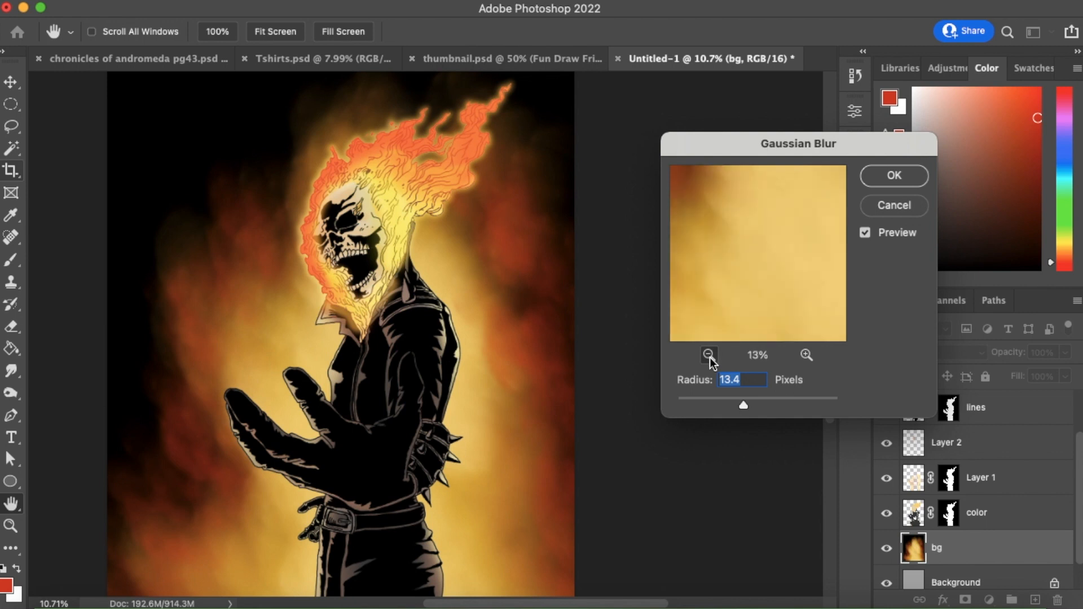
left_click(709, 355)
left_click(709, 355)
mouse_move(744, 405)
left_mouse_down()
mouse_move(774, 407)
mouse_move(763, 405)
left_mouse_up()
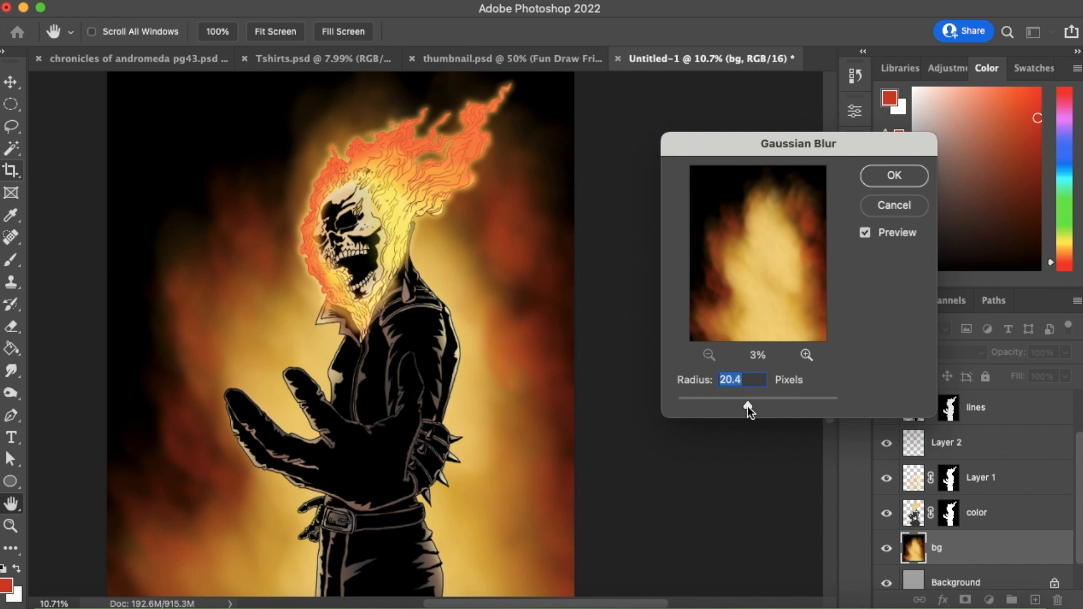
left_click_drag(748, 404, 692, 404)
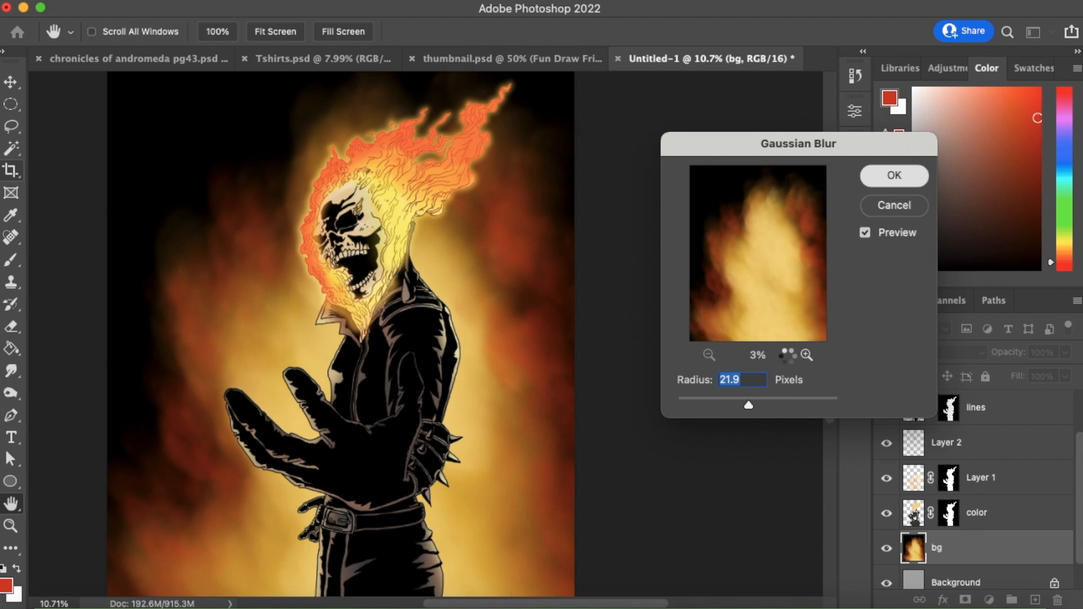
key("Return")
key("b")
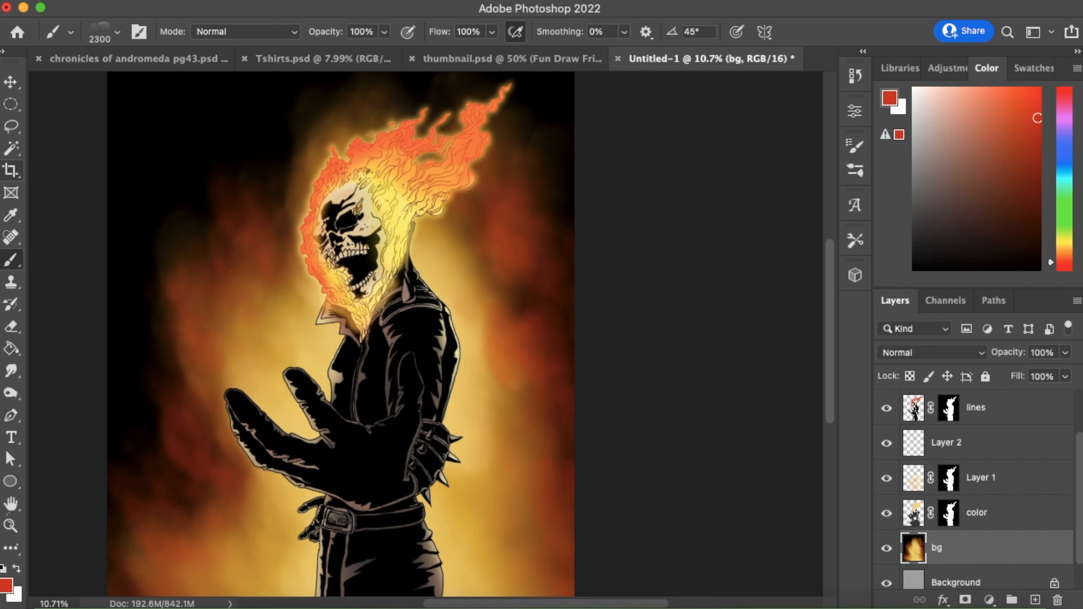
View the whole artwork and compare it with the bg layer hidden and shown.
key("z")
left_click_drag(418, 438, 416, 438)
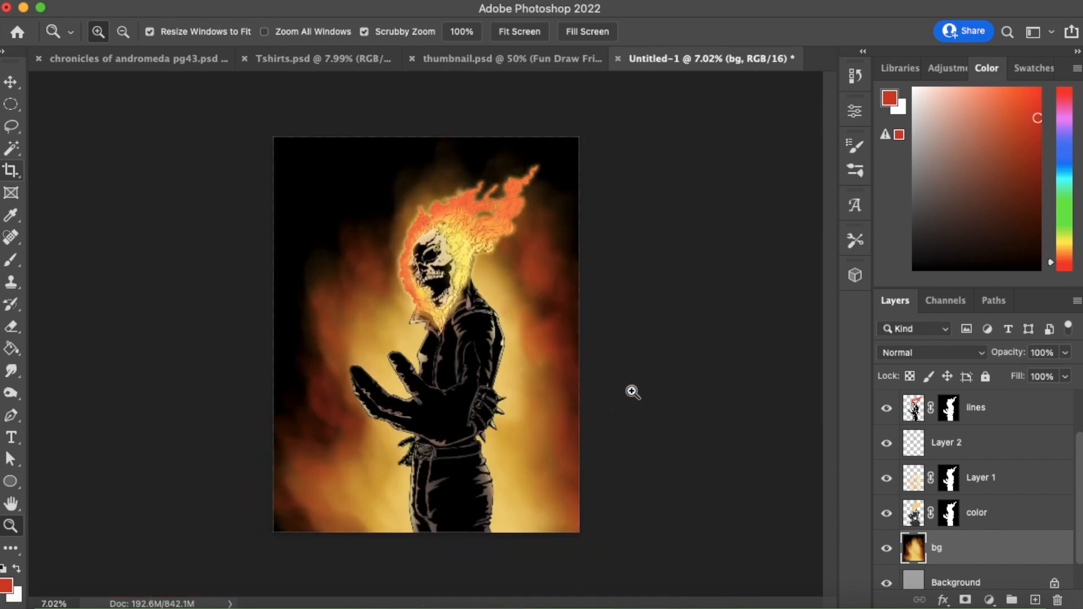
left_click(545, 420)
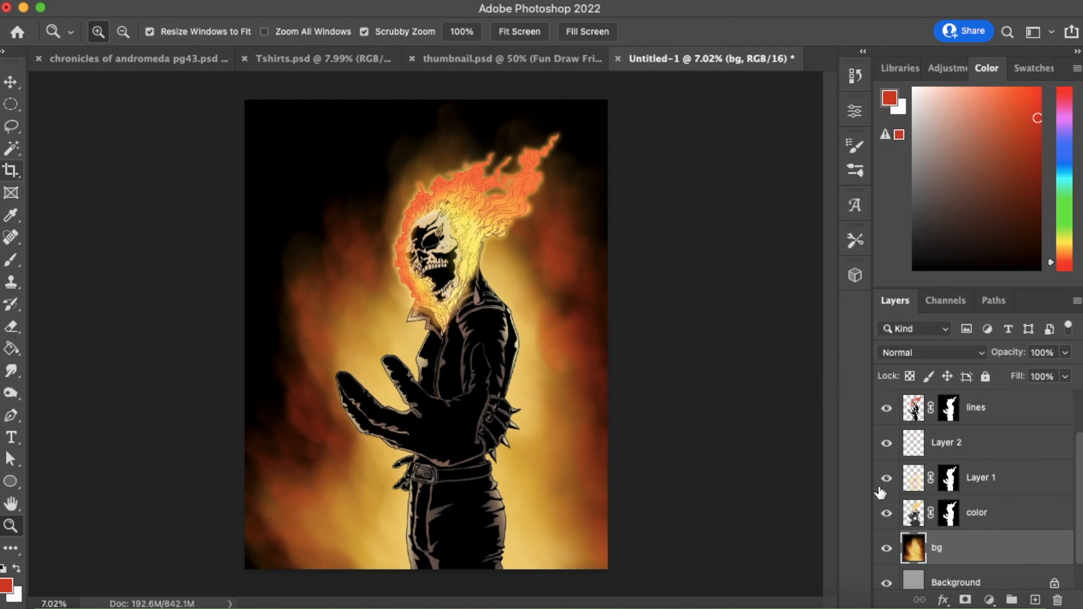
left_click(888, 549)
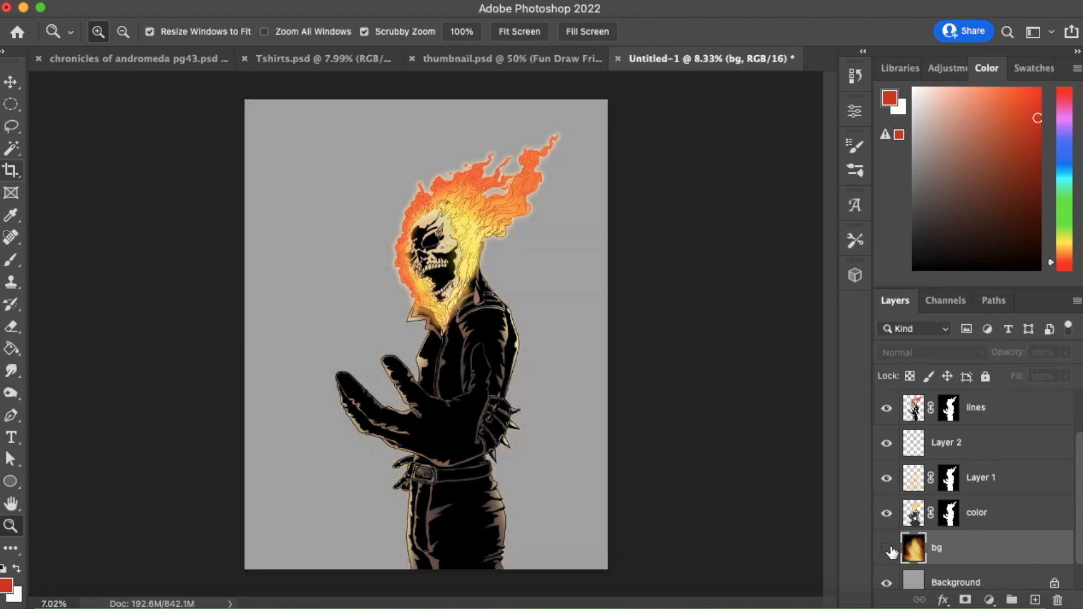
left_click(888, 548)
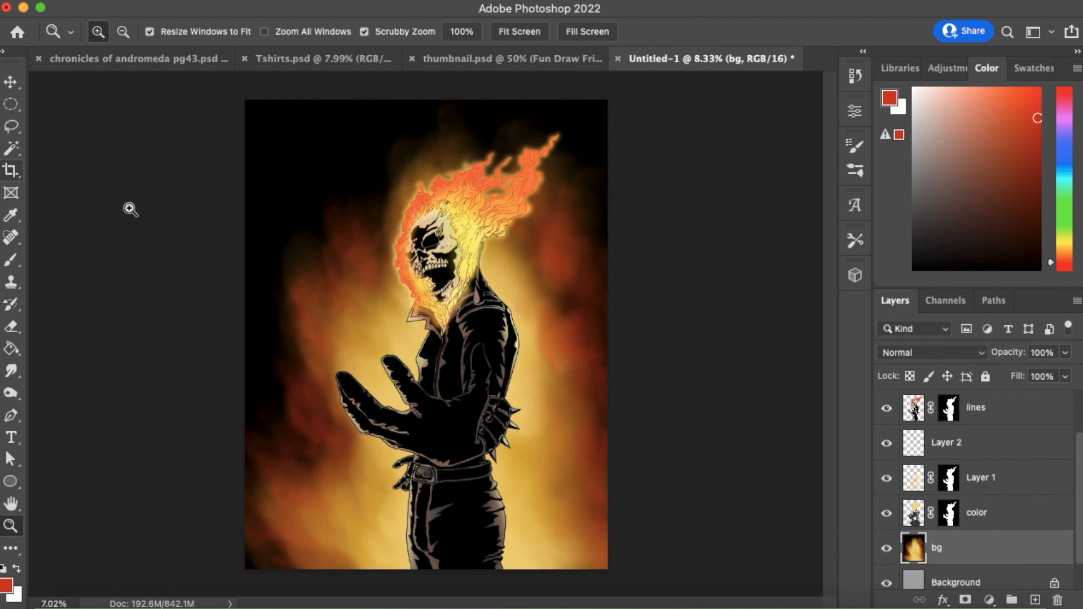
Choose the Kyle's Concept Brushes Snowfall Mix brush at 775 px for painting.
left_click(12, 264)
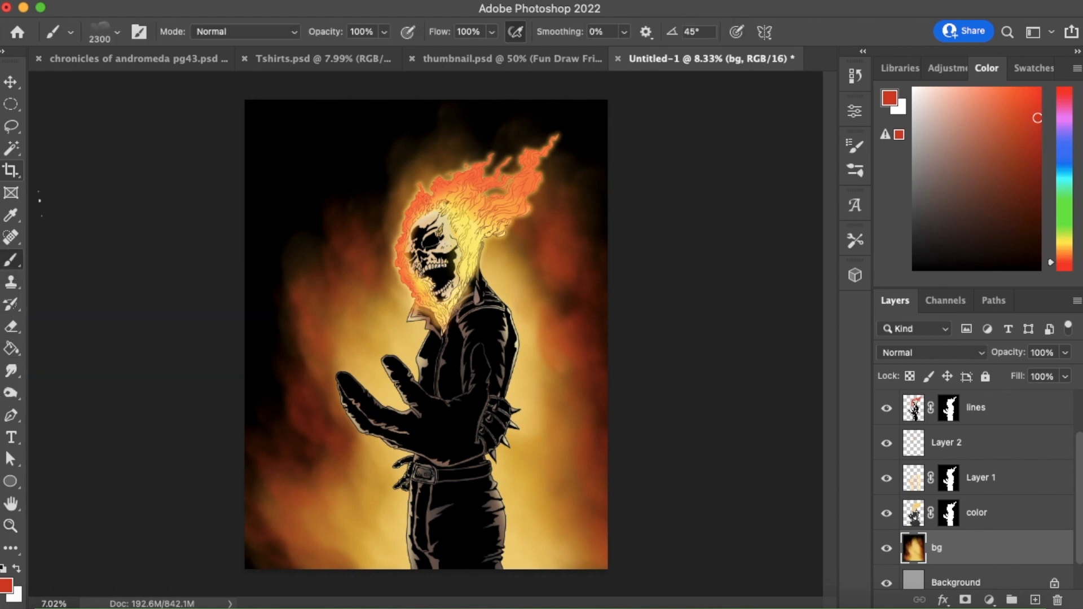
left_click(118, 32)
left_click_drag(203, 222, 205, 306)
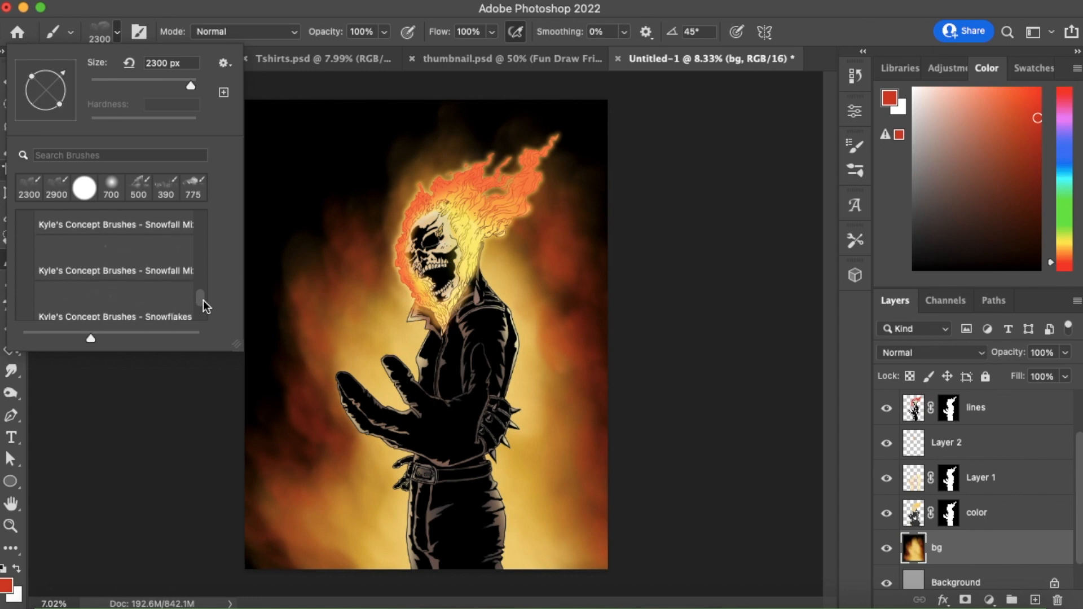
left_click(177, 273)
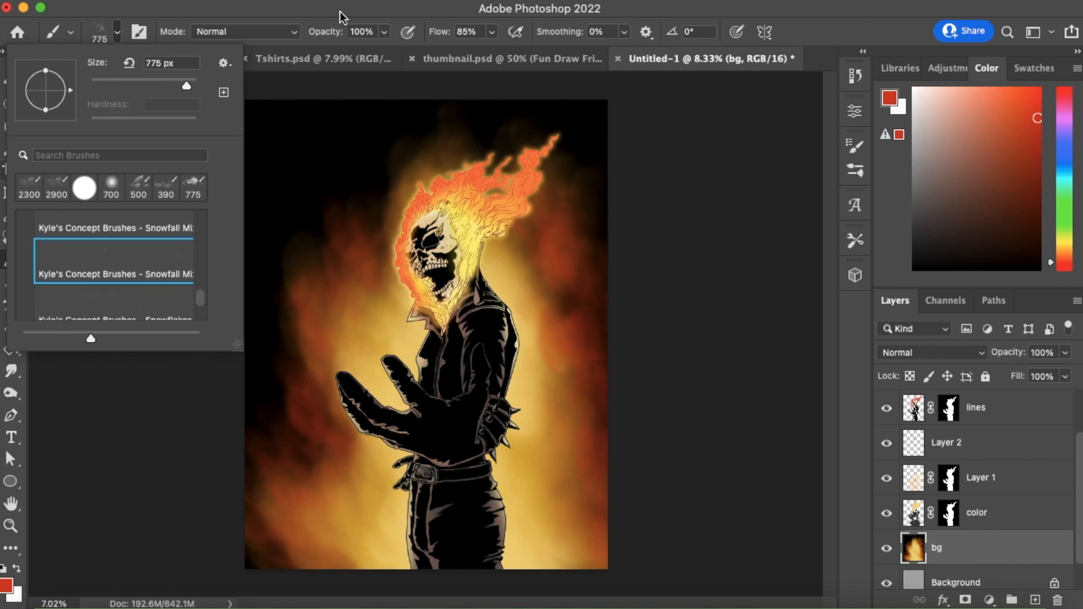
key("Return")
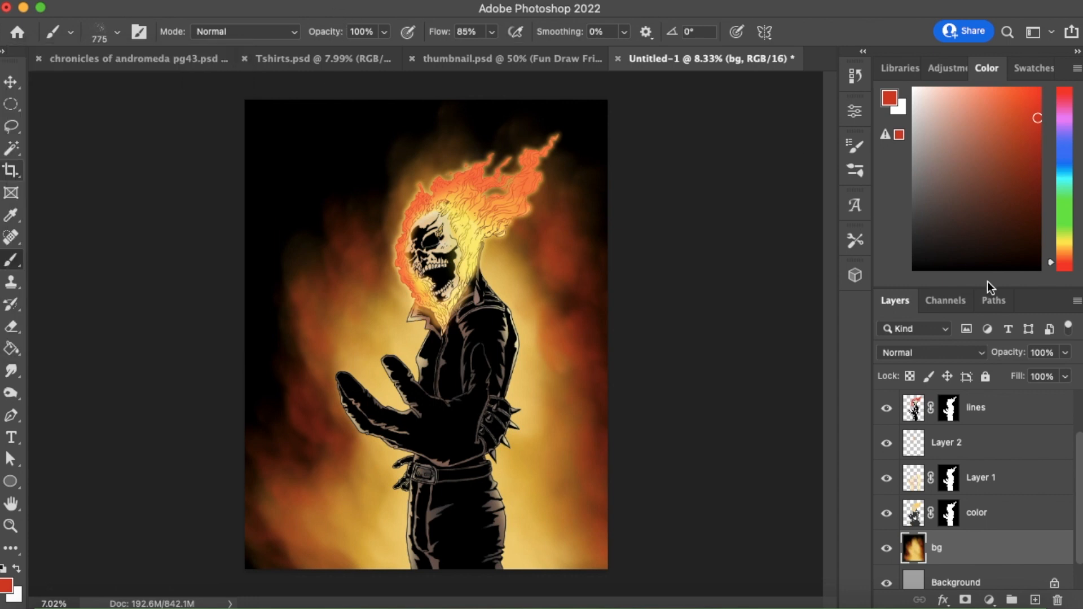
Add a new layer directly above bg and give it an Inner Glow effect.
left_click(1035, 599)
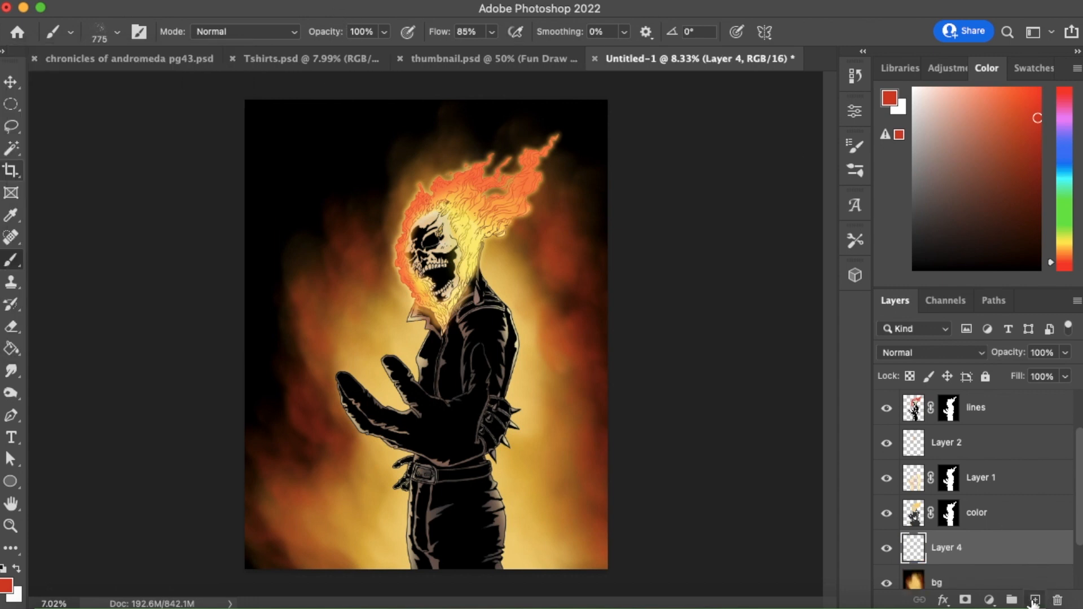
left_click(942, 599)
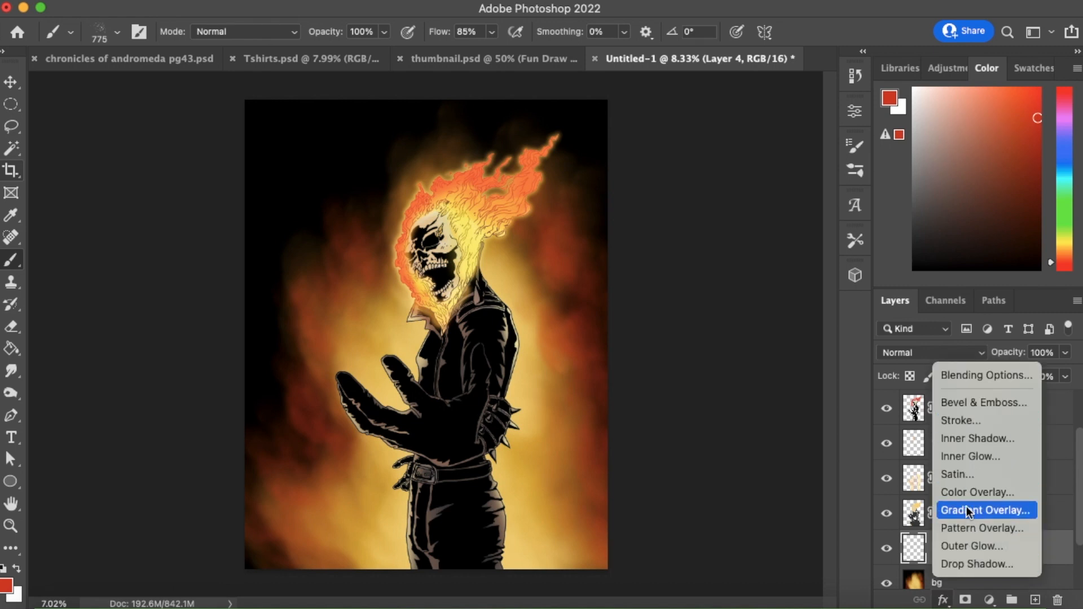
left_click(974, 456)
left_click(1008, 220)
Add a light yellow Outer Glow to the new layer with Screen blending, 100% opacity, 25% spread and 84 px size.
left_click(942, 599)
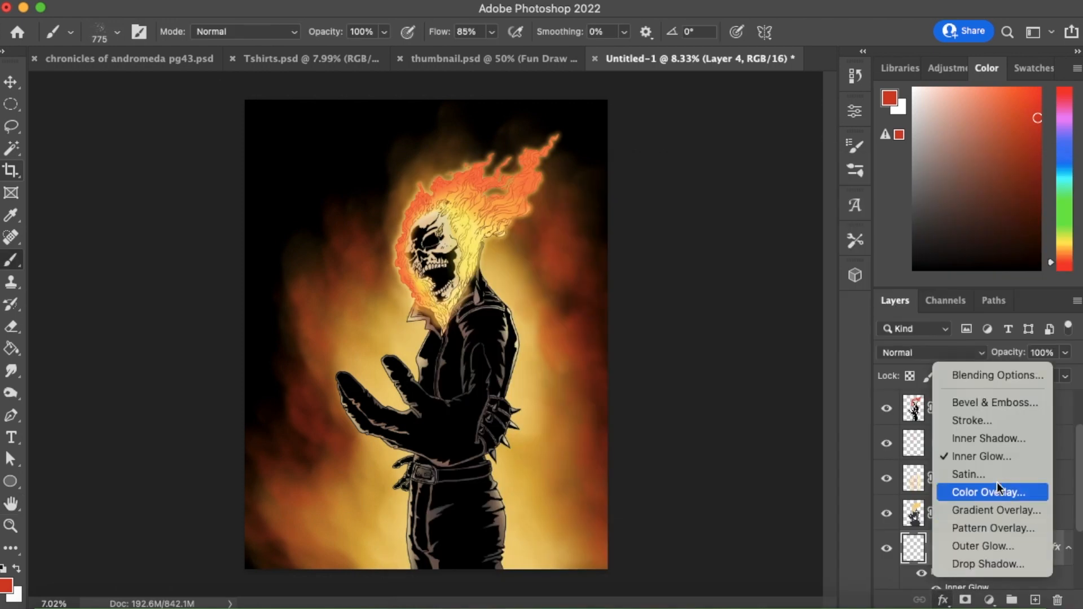
left_click(993, 547)
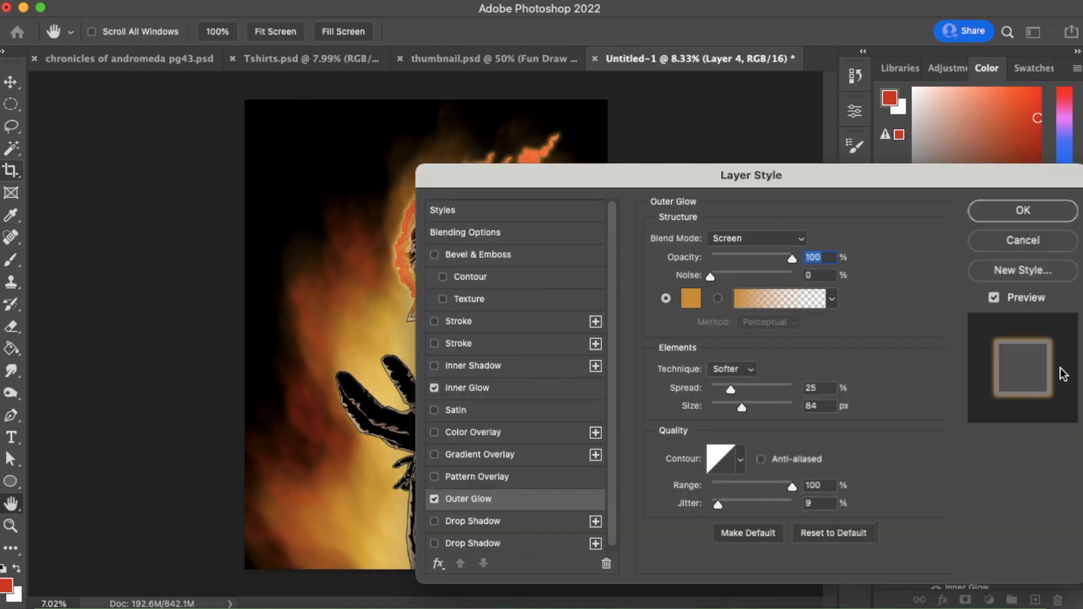
left_click(691, 299)
left_click_drag(879, 402, 878, 397)
left_click_drag(785, 222, 747, 214)
left_click(994, 204)
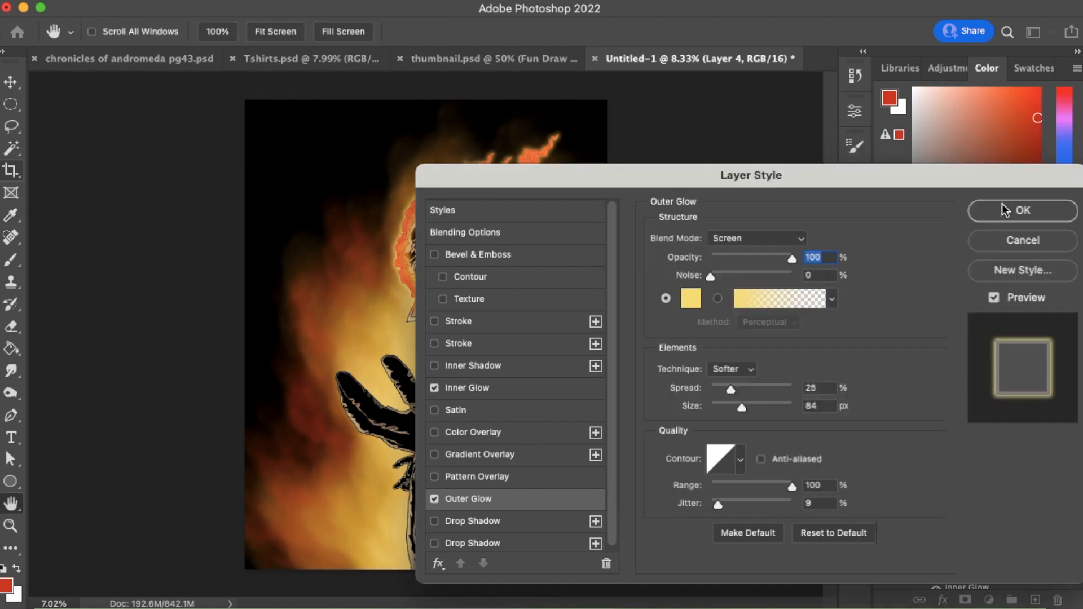
left_click(1009, 221)
Set the paint colour to bright orange and brush a trial patch of particles beside the flaming head on Layer 4.
left_click(1065, 256)
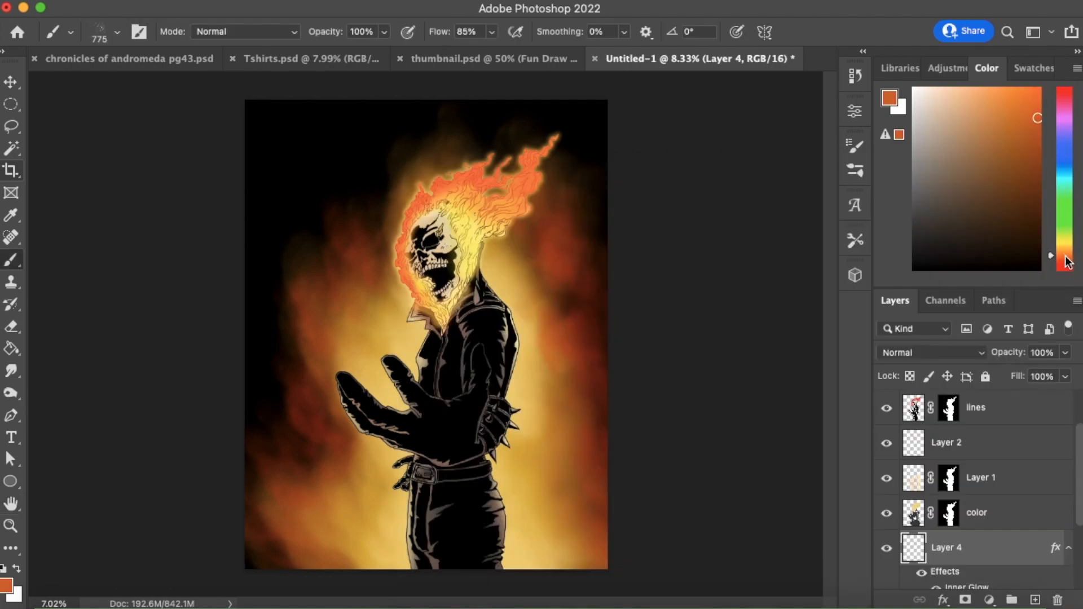
left_click(1036, 98)
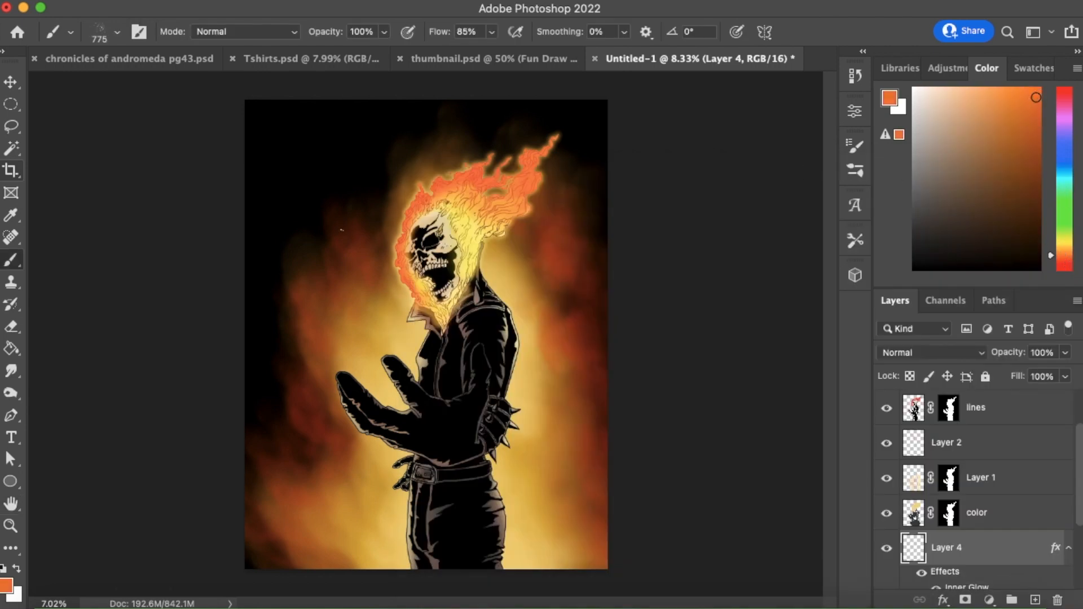
mouse_move(346, 188)
left_mouse_down()
mouse_move(307, 248)
mouse_move(376, 144)
mouse_move(389, 169)
mouse_move(299, 284)
left_mouse_up()
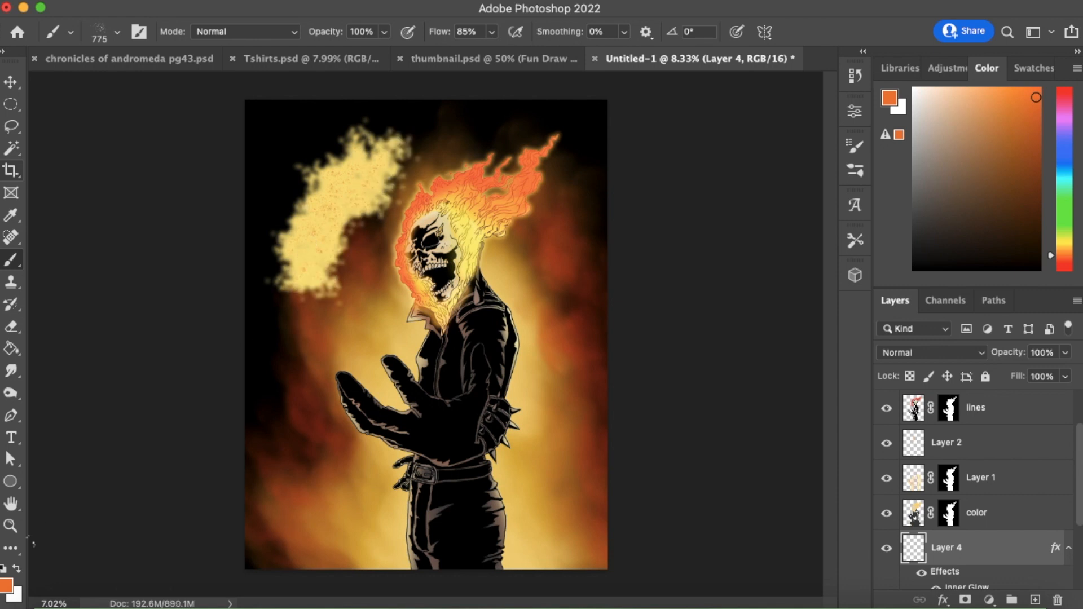
Reduce Layer 4's Outer Glow spread to 0% and set its size to 161 px.
left_click(10, 525)
left_click_drag(349, 209, 370, 230)
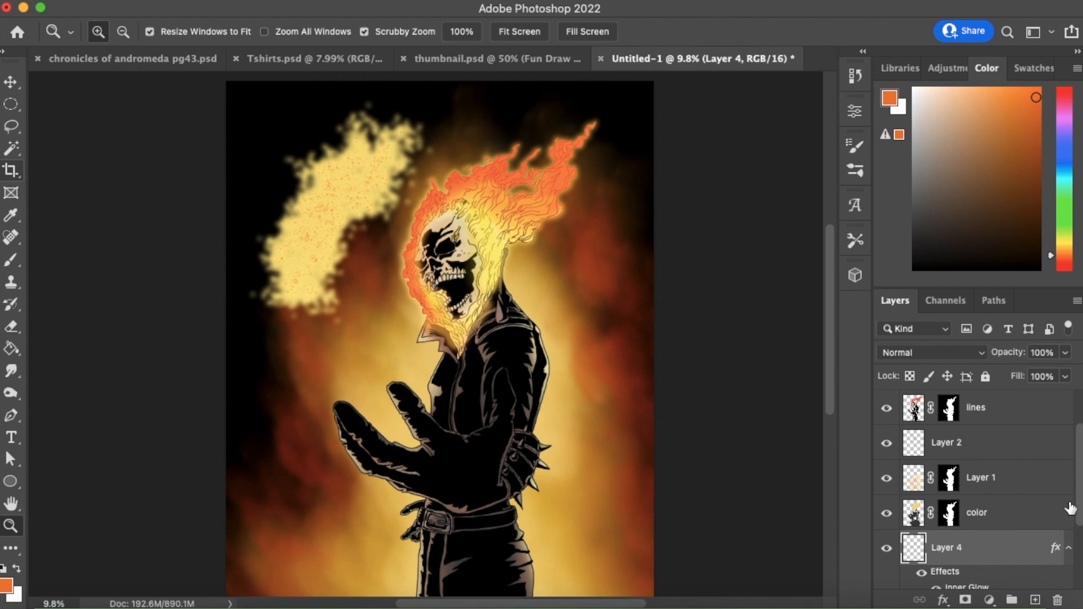
scroll(1067, 536, "down", 2)
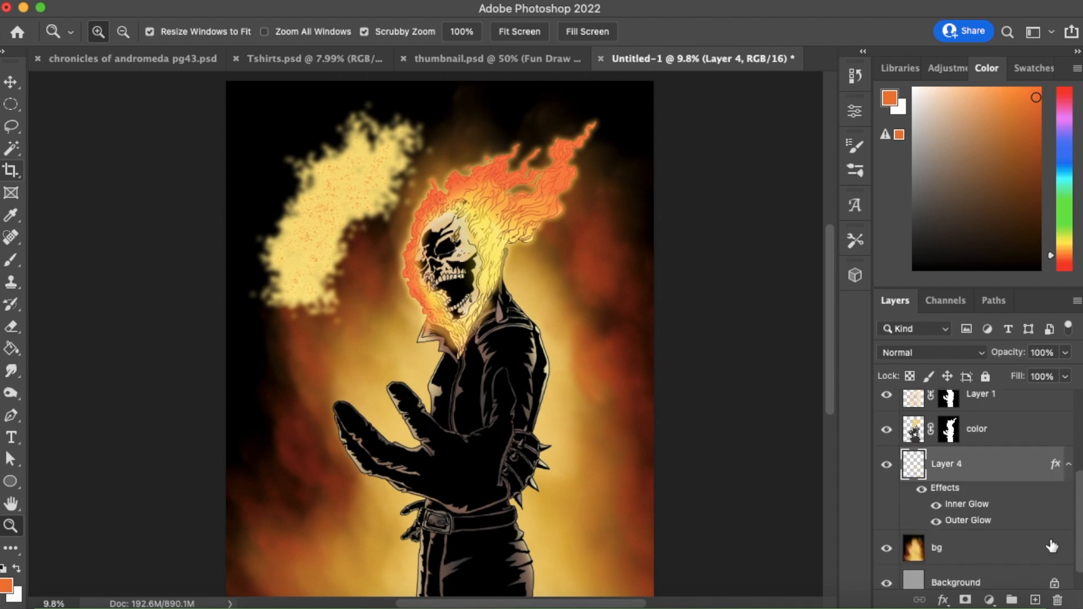
double_click(968, 520)
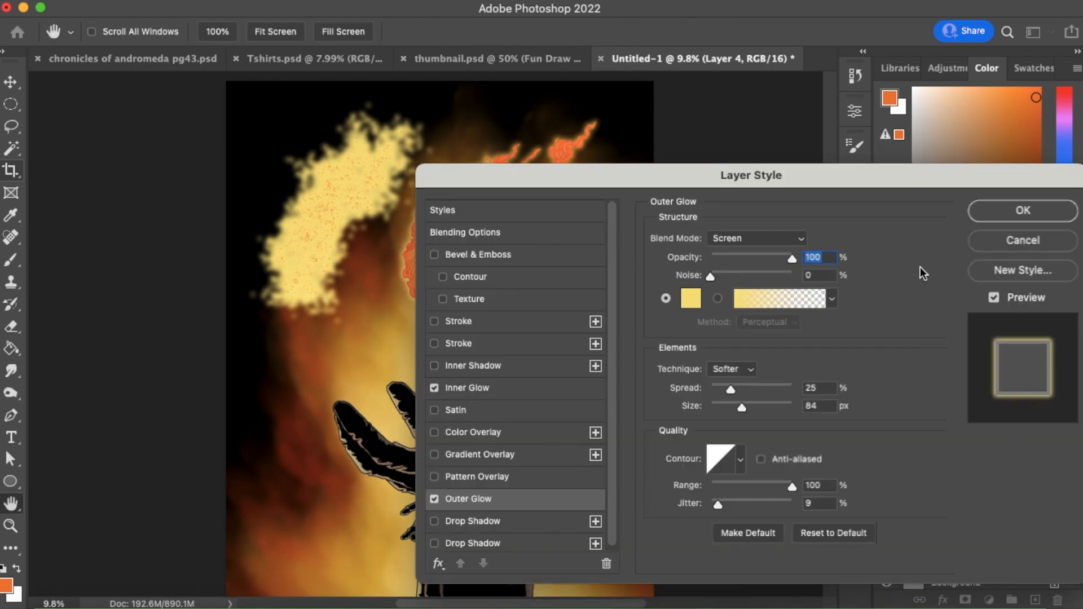
left_click_drag(729, 393, 712, 396)
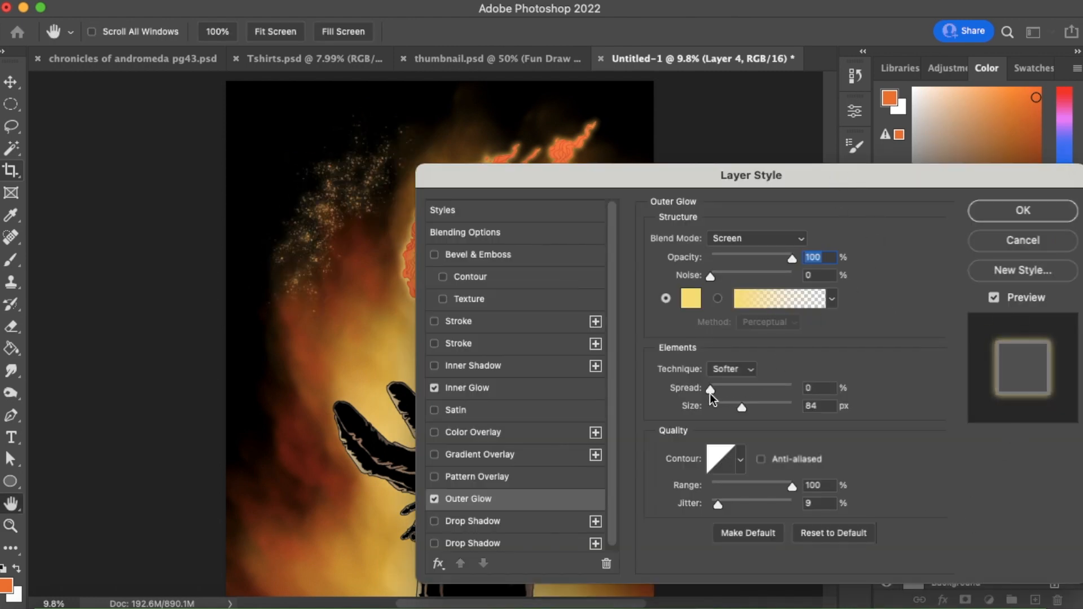
left_click_drag(712, 393, 765, 417)
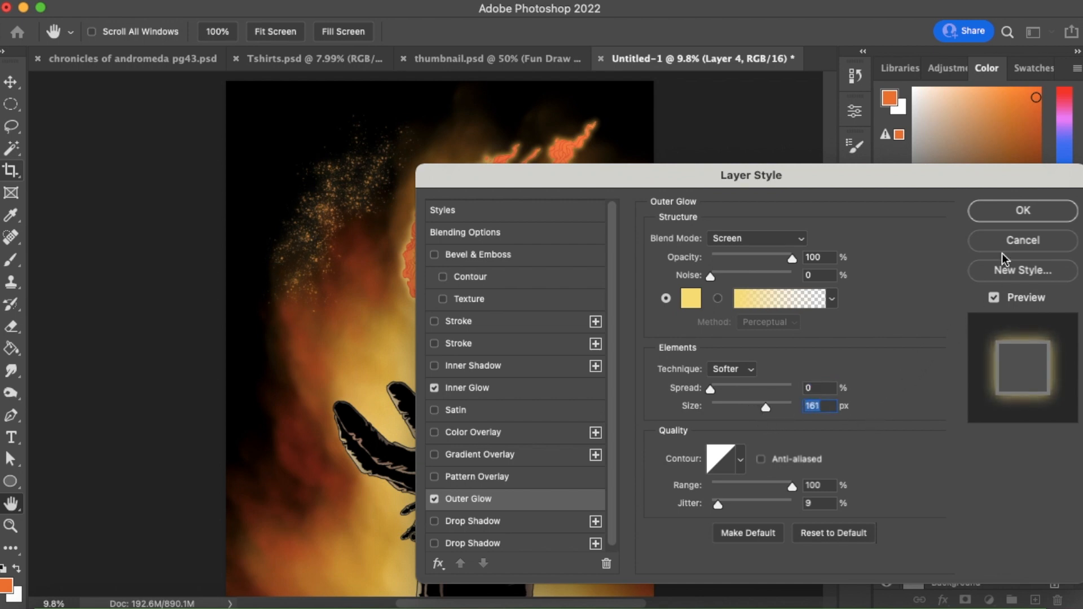
left_click(998, 219)
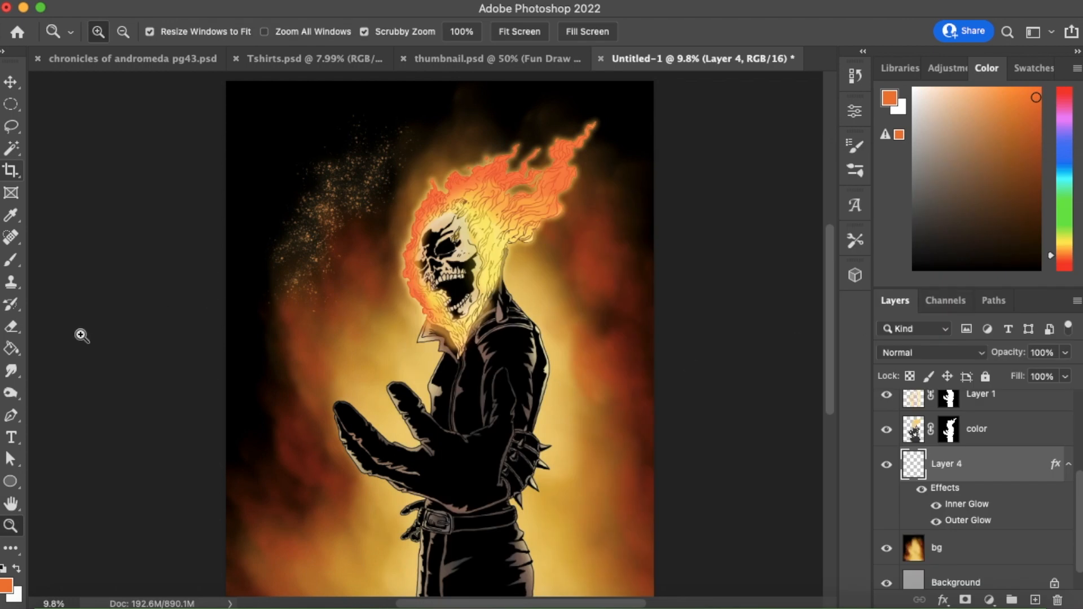
Erase the trial particles from Layer 4 and enlarge the snowfall particle brush to 2200 px.
left_click(12, 329)
mouse_move(330, 246)
left_mouse_down()
mouse_move(330, 280)
mouse_move(323, 313)
mouse_move(324, 279)
mouse_move(301, 281)
mouse_move(306, 260)
mouse_move(349, 228)
mouse_move(408, 138)
mouse_move(285, 201)
mouse_move(320, 163)
left_mouse_up()
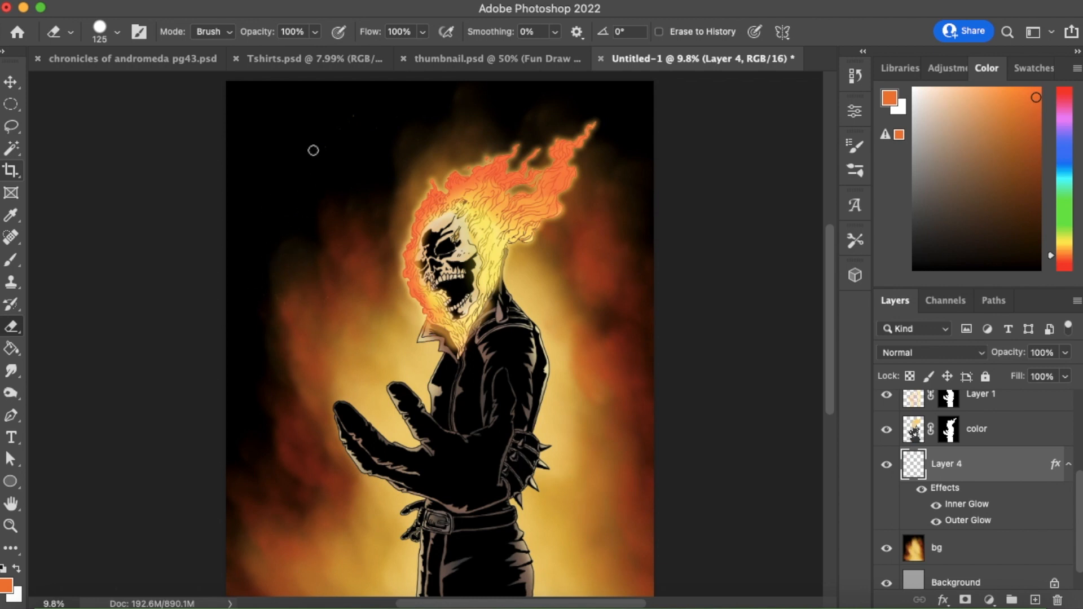
left_click(11, 260)
key("bracketright")
key("bracketright")
key("bracketright")
key("bracketright")
key("bracketright")
key("bracketright")
key("bracketright")
key("bracketright")
key("bracketright")
key("bracketright")
key("bracketright")
key("bracketright")
key("bracketright")
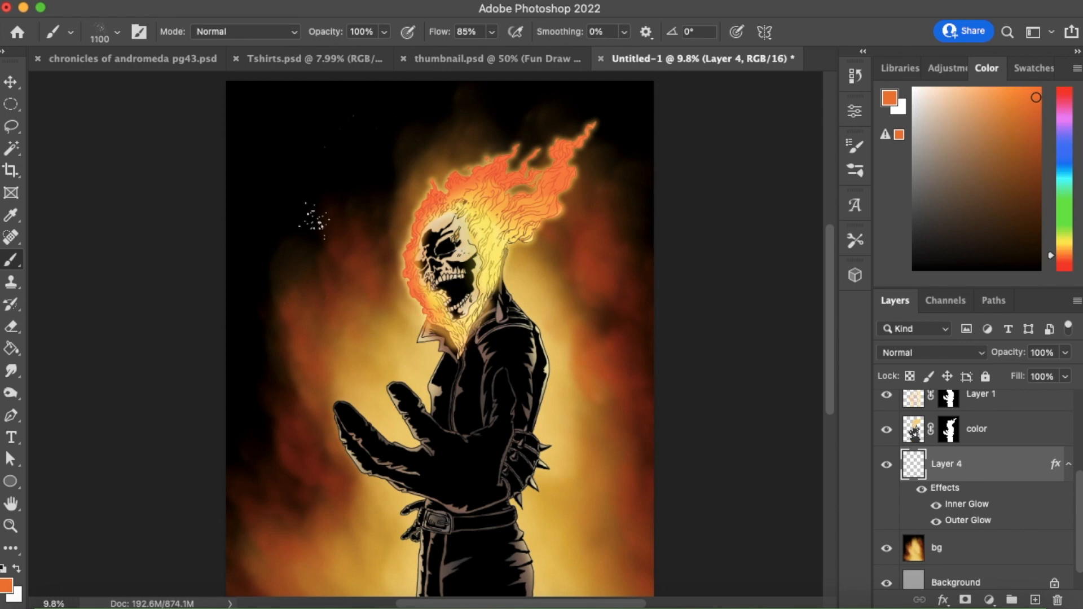
key("bracketright")
Scatter orange embers over the dark background on the side the skull faces, from head height down past the hand.
left_click(289, 248)
left_click(371, 184)
left_click(316, 335)
left_click(300, 422)
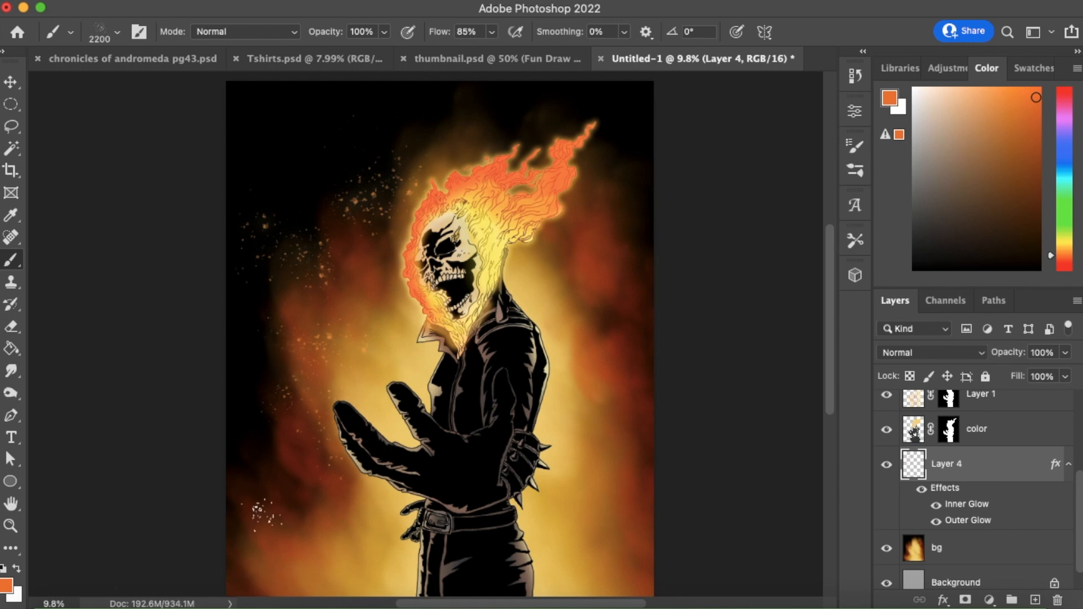
left_click(251, 440)
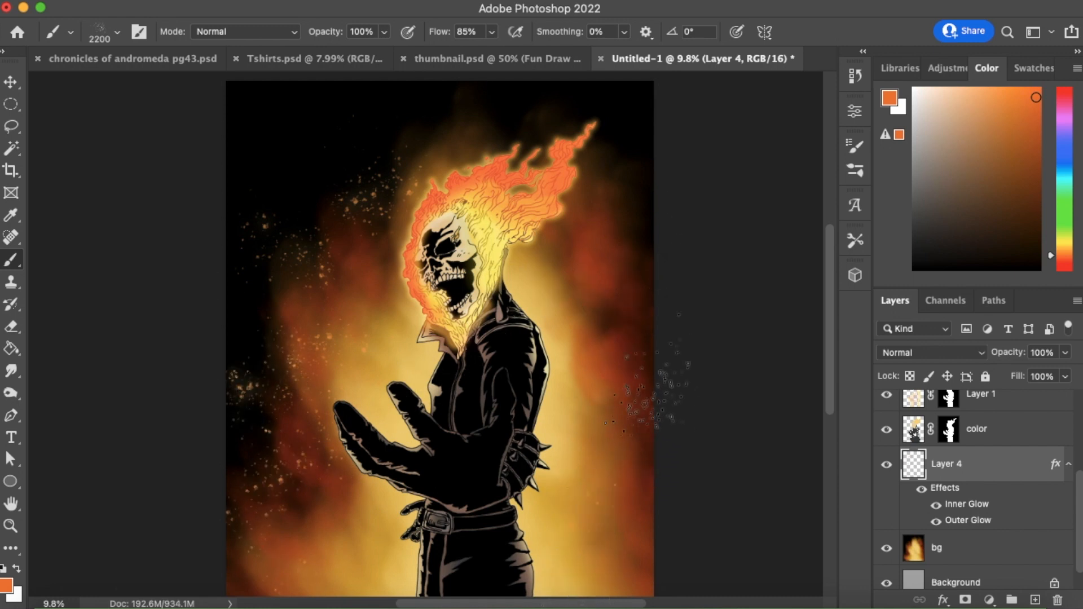
Scatter more orange embers behind the figure's back, above the flames, across the torso area and in the upper-left background.
left_click(621, 384)
left_click(607, 276)
left_click(618, 208)
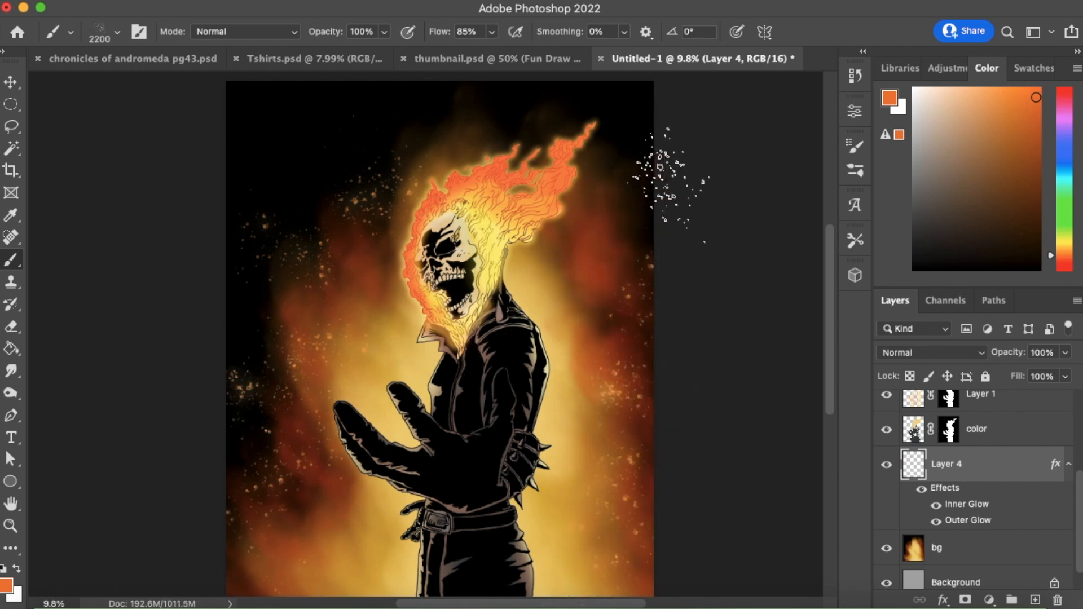
left_click(550, 113)
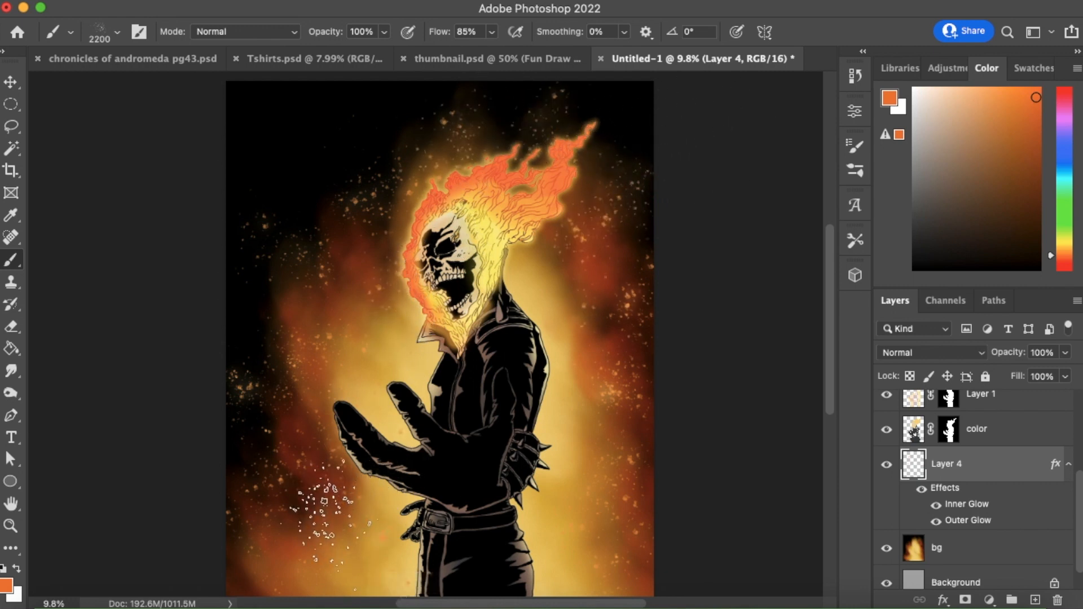
left_click(477, 398)
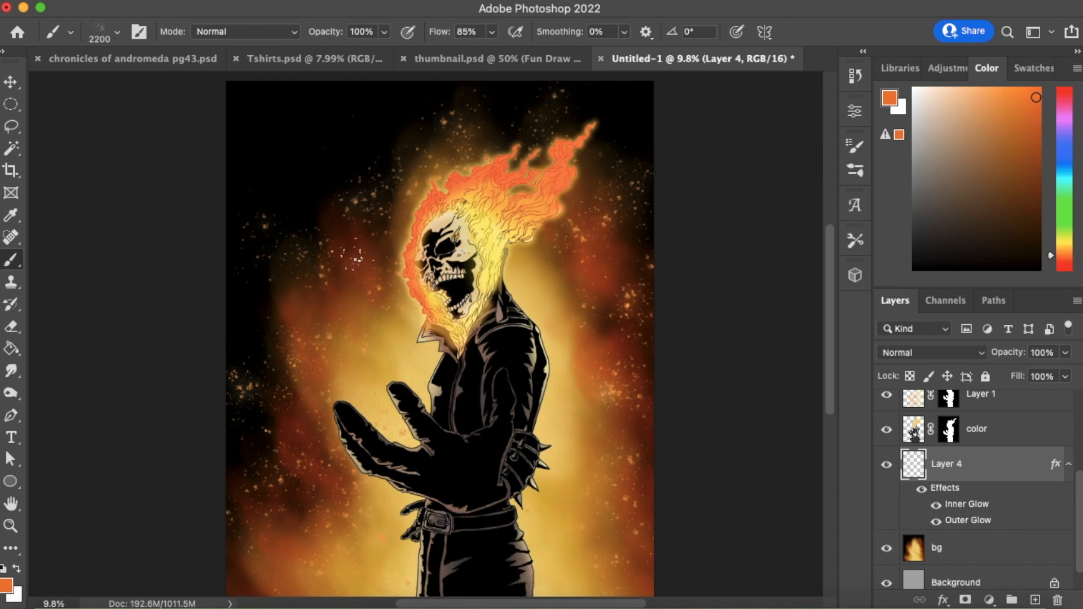
left_click(331, 183)
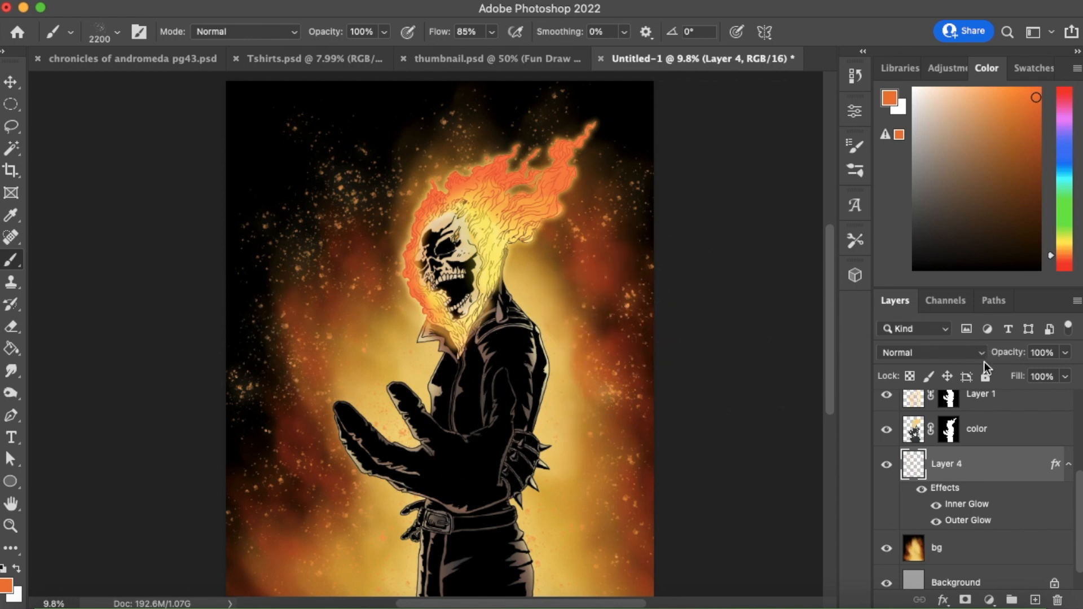
Add yellow and pale yellow embers among the orange ones, mainly in the background in front of the skull.
scroll(1074, 491, "up", 5)
scroll(1068, 494, "down", 5)
left_click_drag(1058, 248, 1063, 243)
left_click(287, 151)
left_click(282, 257)
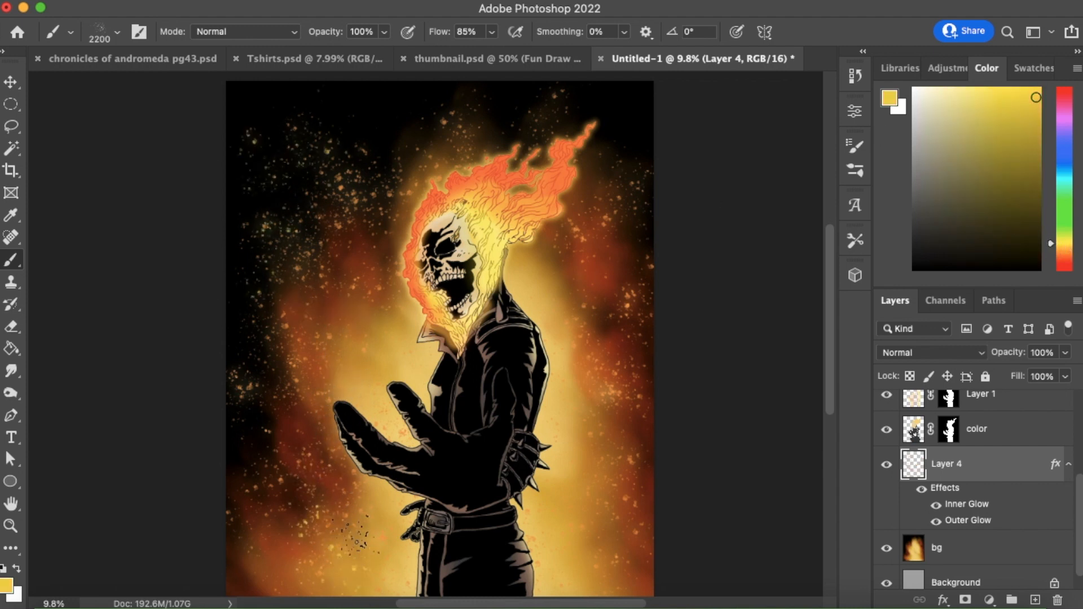
left_click(961, 92)
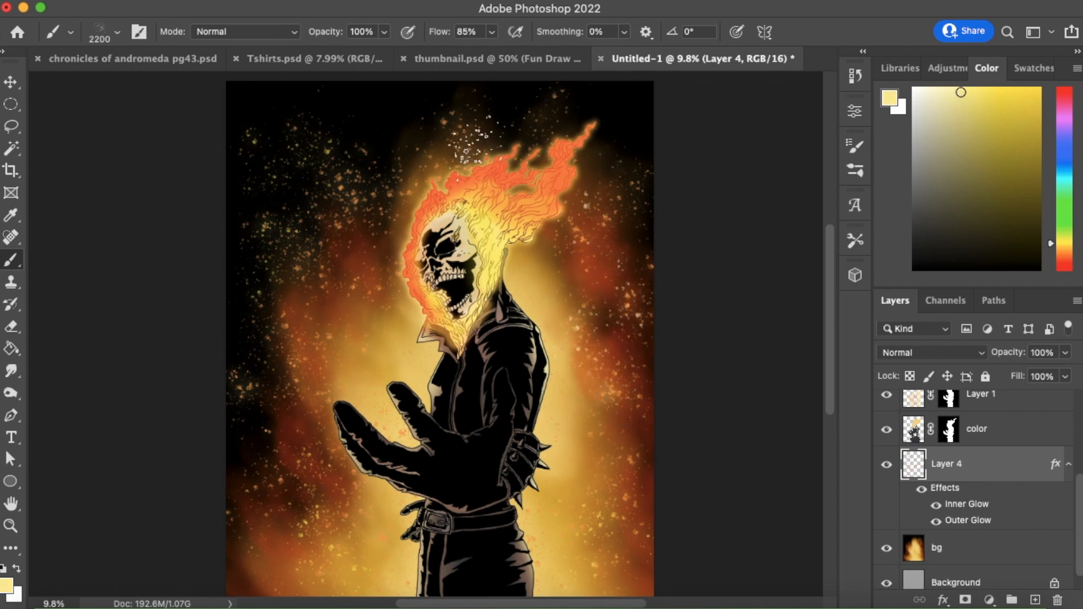
left_click(384, 151)
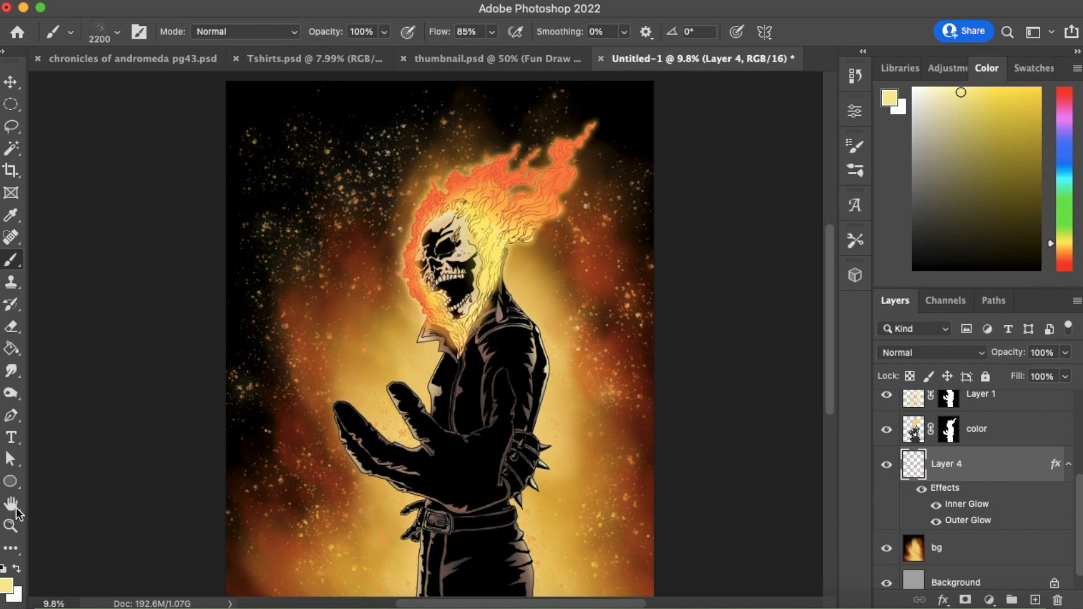
Choose a soft round brush preset at 394 px for detailing the skull.
left_click(11, 526)
left_click_drag(539, 422, 561, 404)
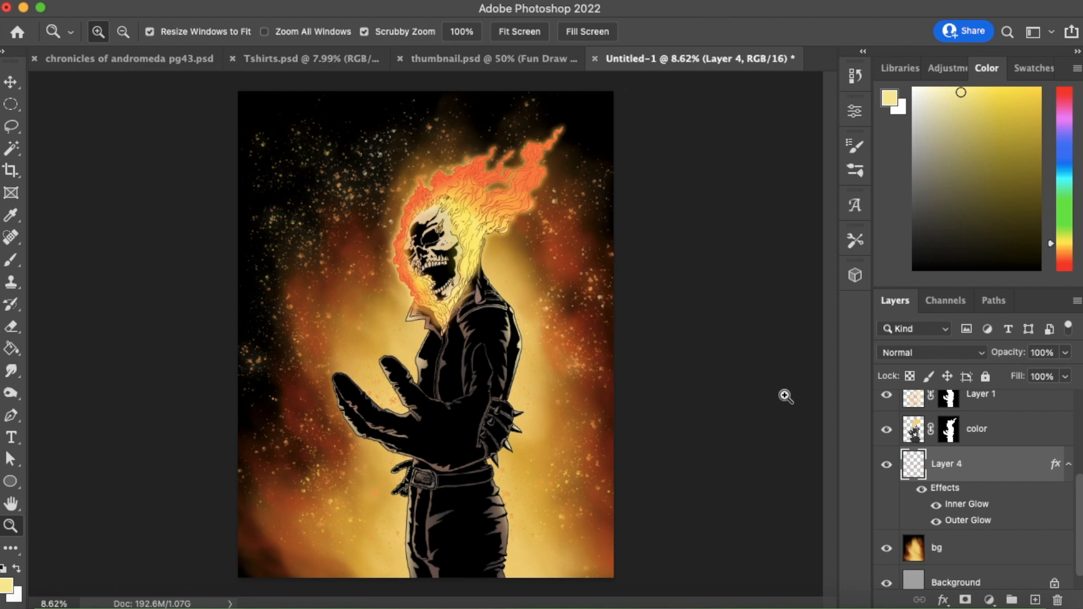
left_click(435, 244)
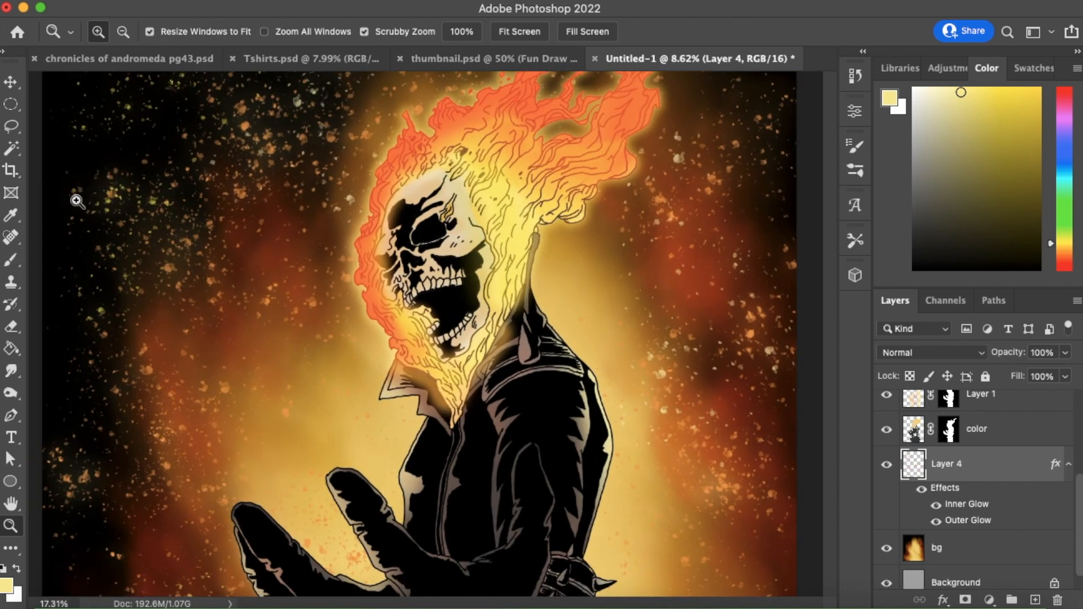
left_click(10, 259)
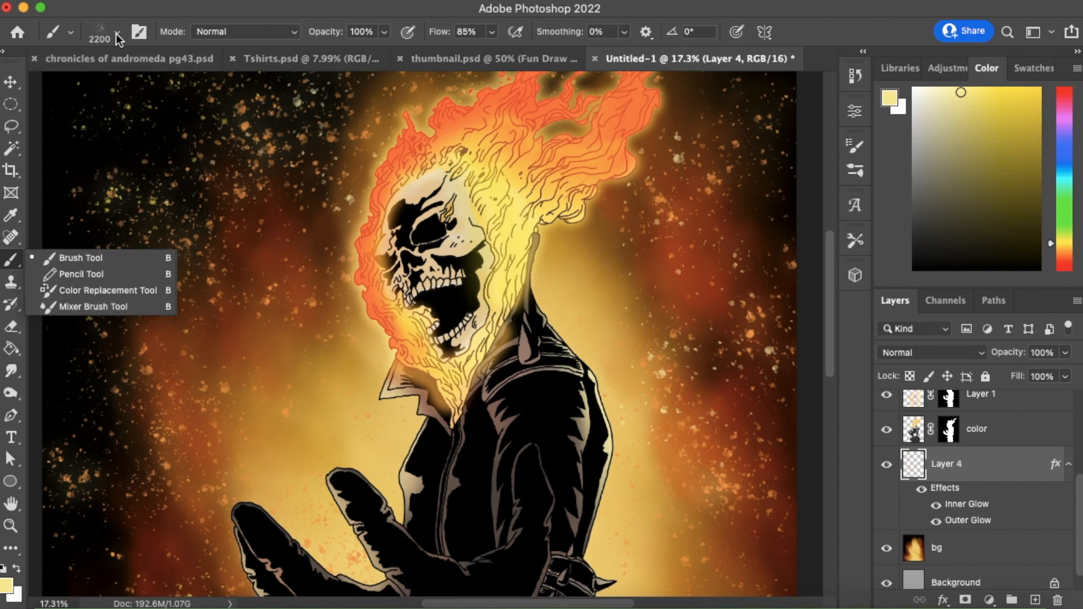
left_click(117, 35)
left_click(166, 189)
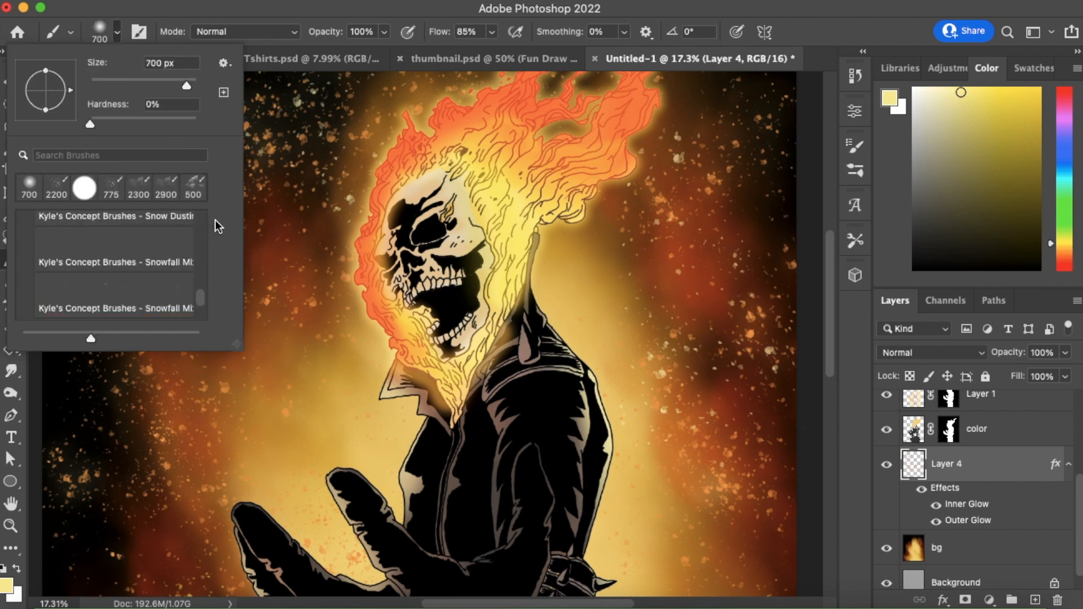
scroll(204, 285, "up", 10)
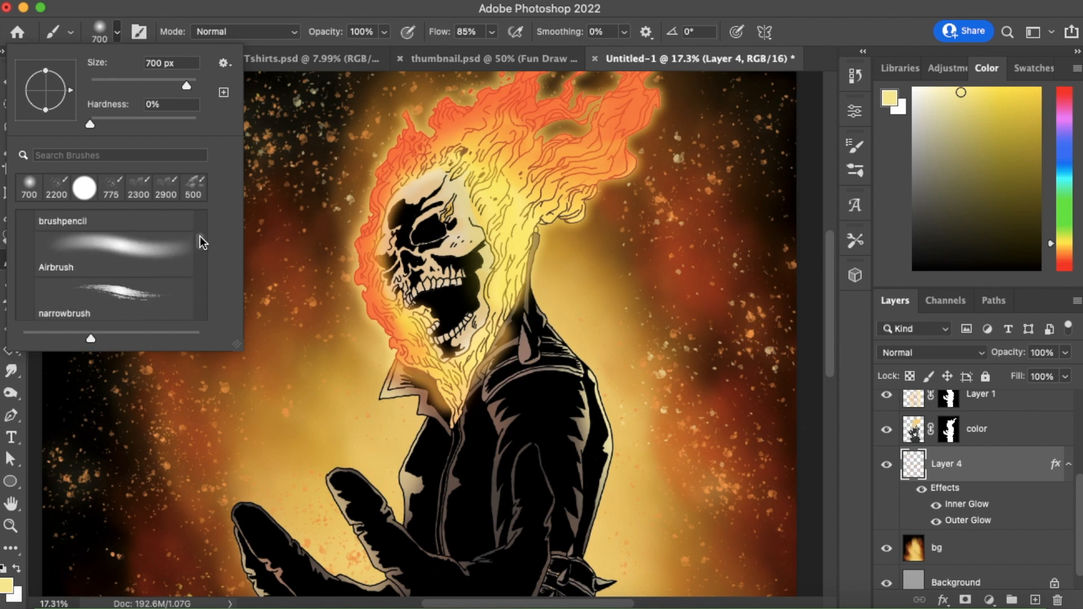
scroll(202, 245, "up", 3)
scroll(201, 244, "down", 5)
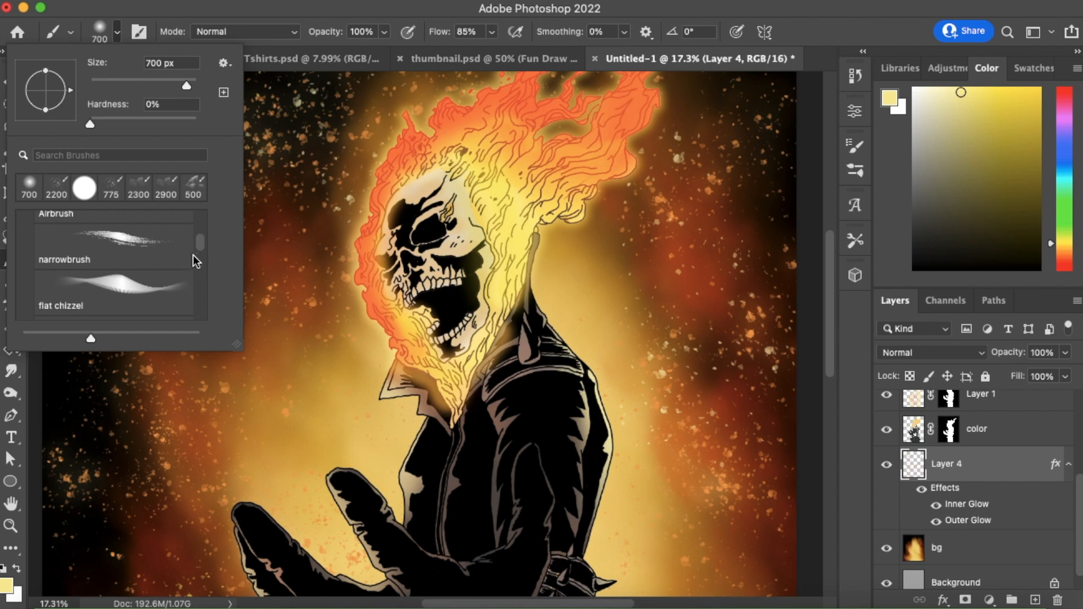
scroll(201, 251, "down", 5)
scroll(201, 252, "down", 8)
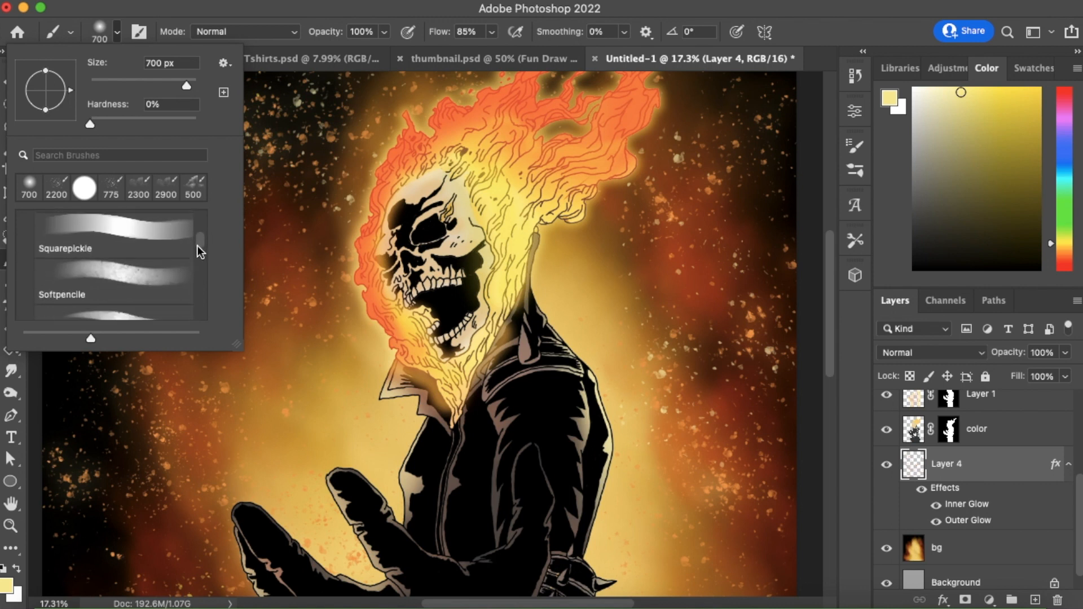
scroll(200, 252, "up", 1)
left_click(152, 262)
left_click(338, 17)
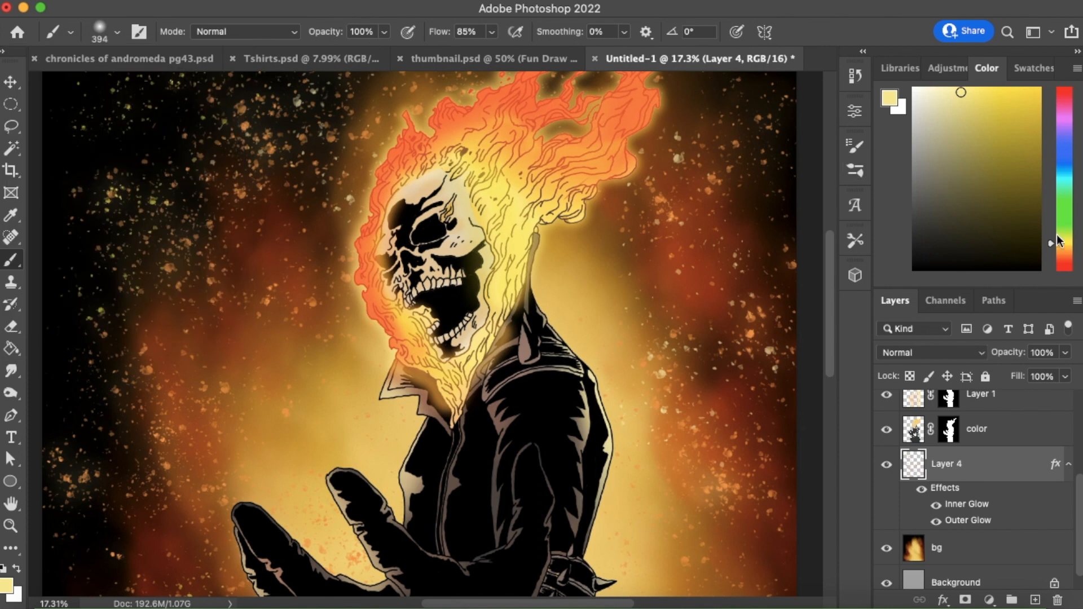
On Layer 3, paint a small golden-yellow glow inside the skull's eye socket with the soft brush at 60 px.
left_click(1065, 257)
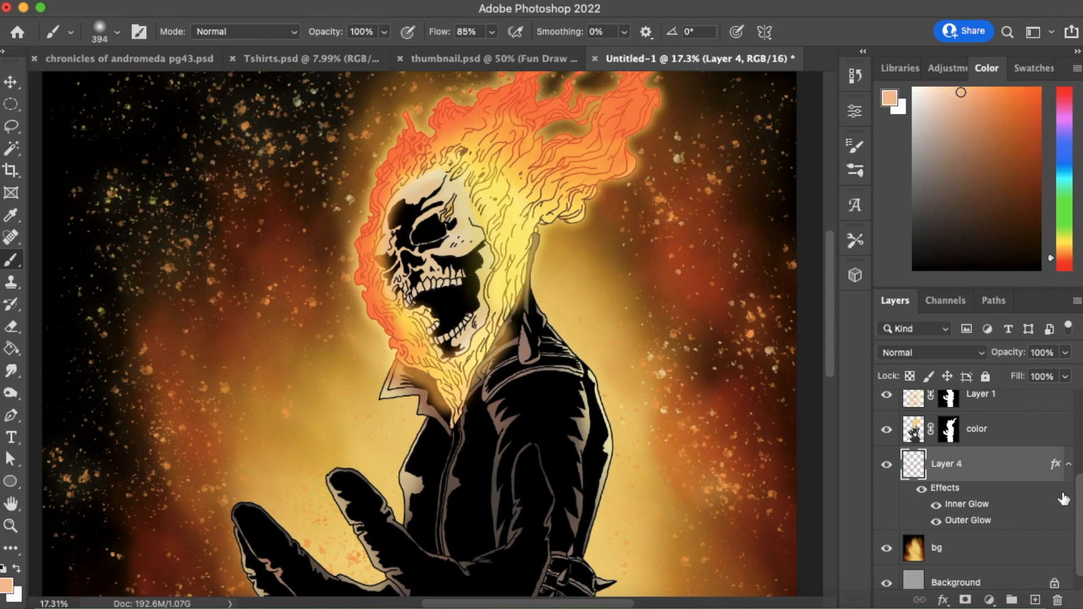
scroll(1080, 497, "up", 5)
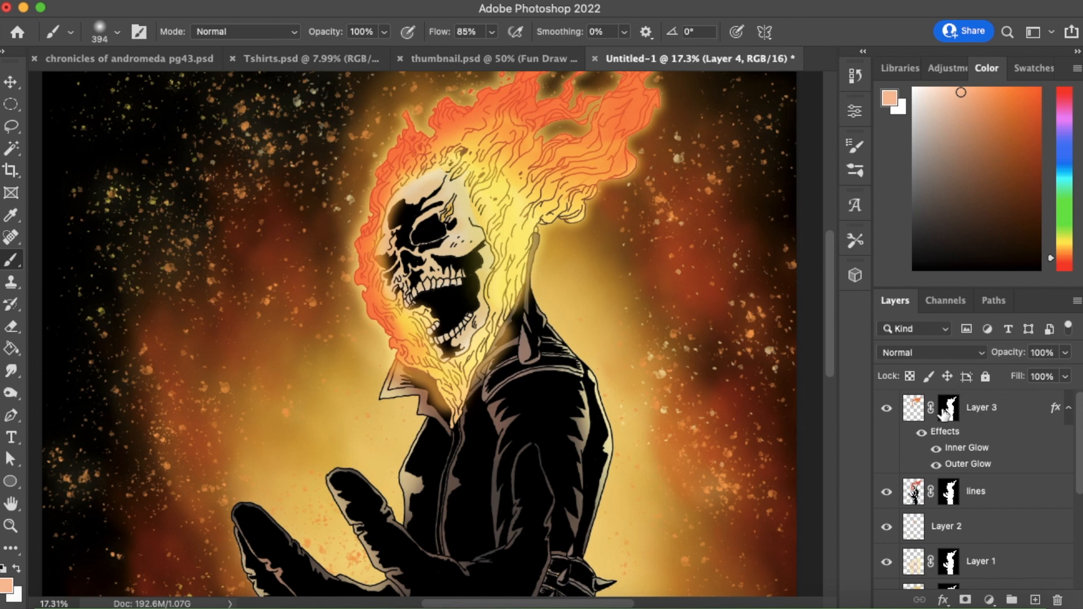
left_click(979, 412)
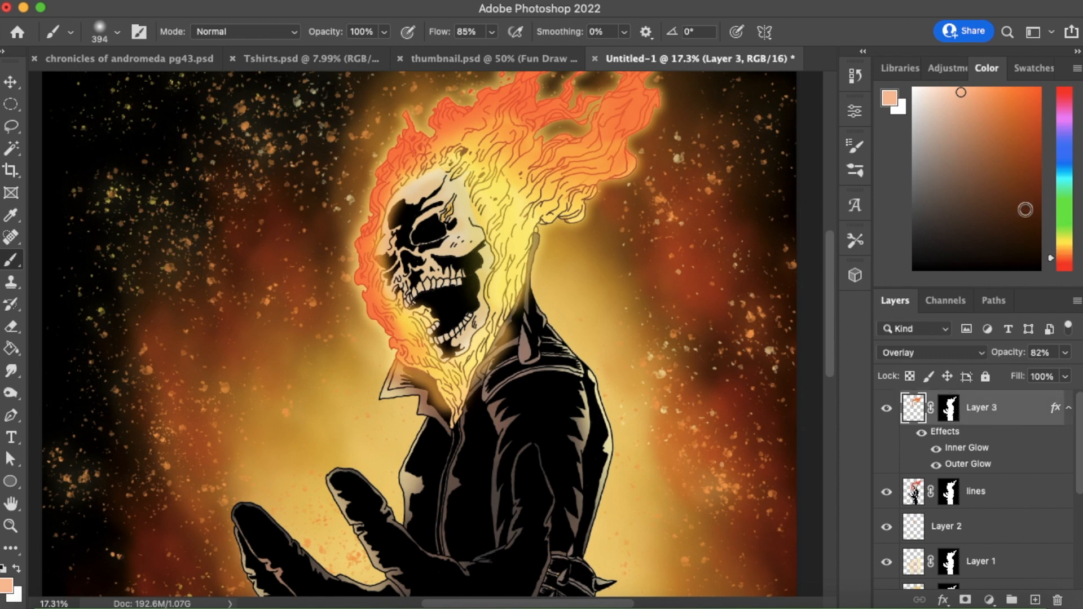
left_click_drag(1031, 96, 1036, 113)
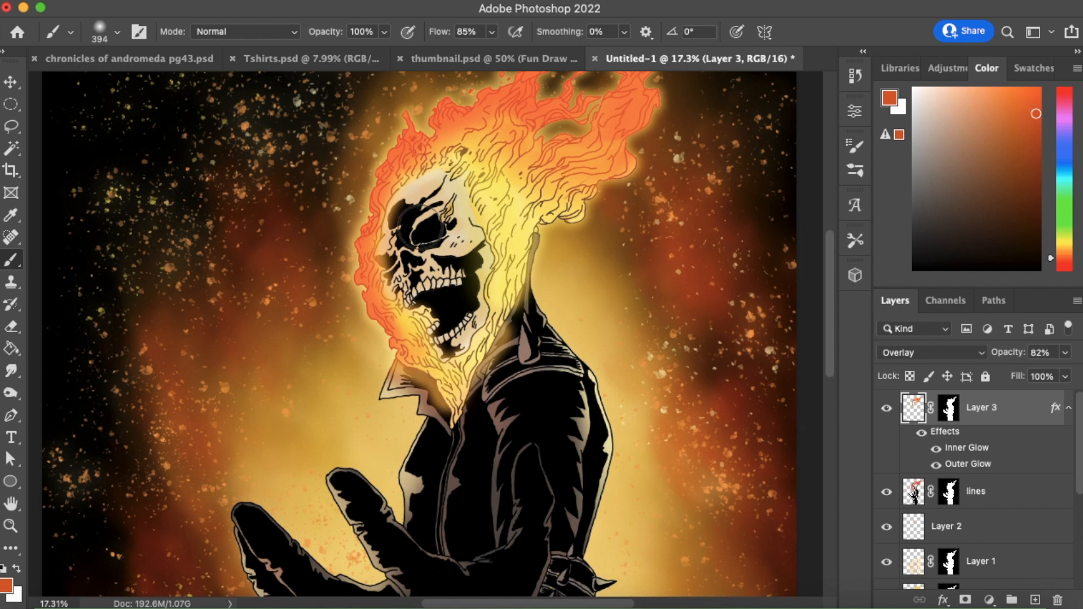
left_click(1064, 245)
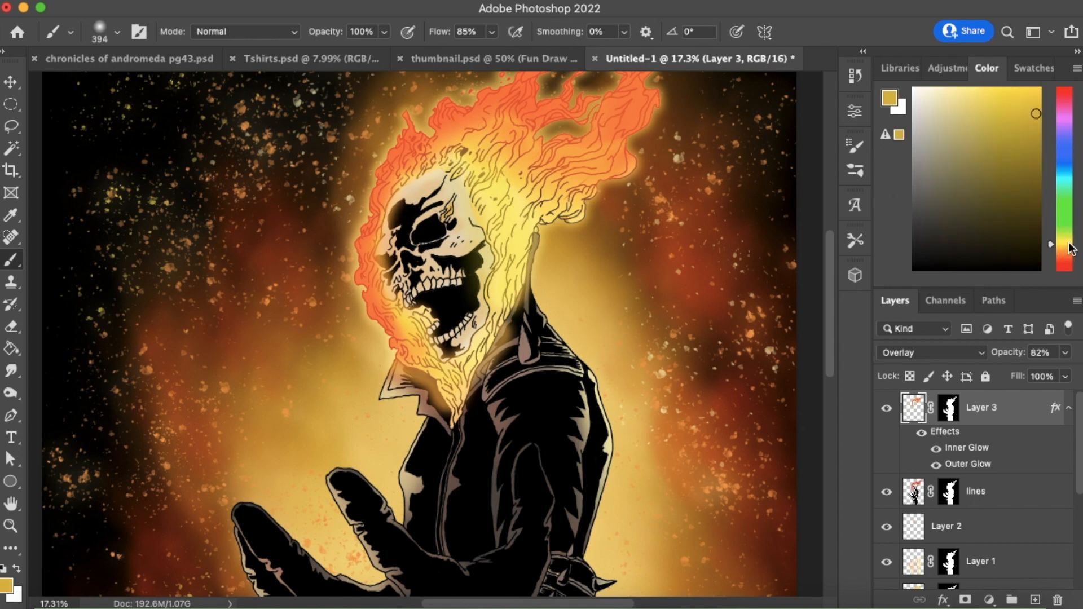
key("bracketleft")
key("bracketleft")
key("bracketleft")
key("bracketleft")
key("bracketleft")
key("bracketleft")
key("bracketleft")
key("bracketleft")
key("bracketleft")
left_click_drag(427, 234, 428, 234)
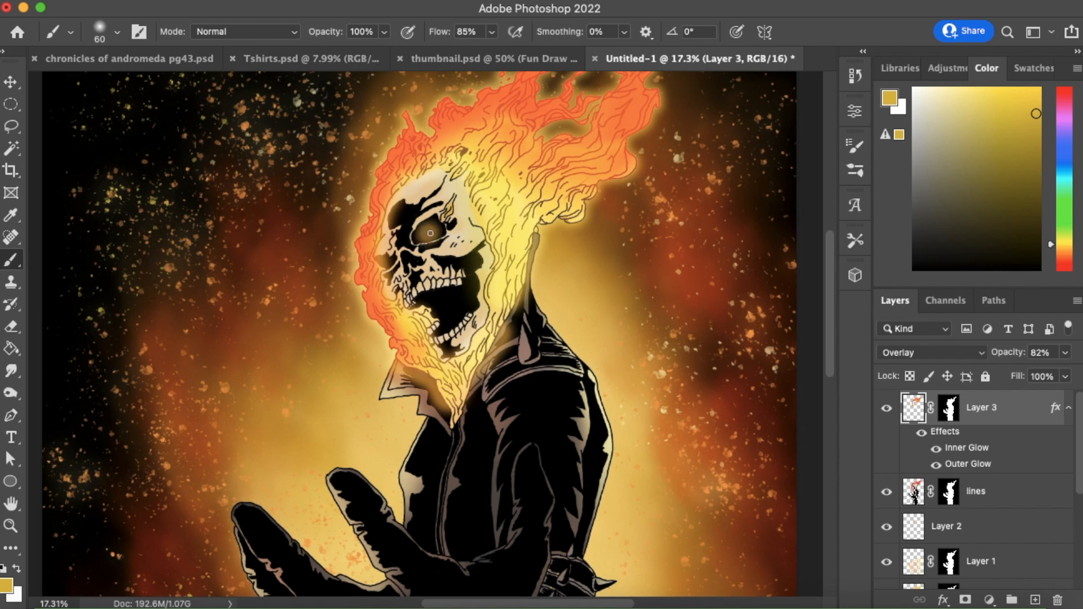
left_click(466, 199, "alt")
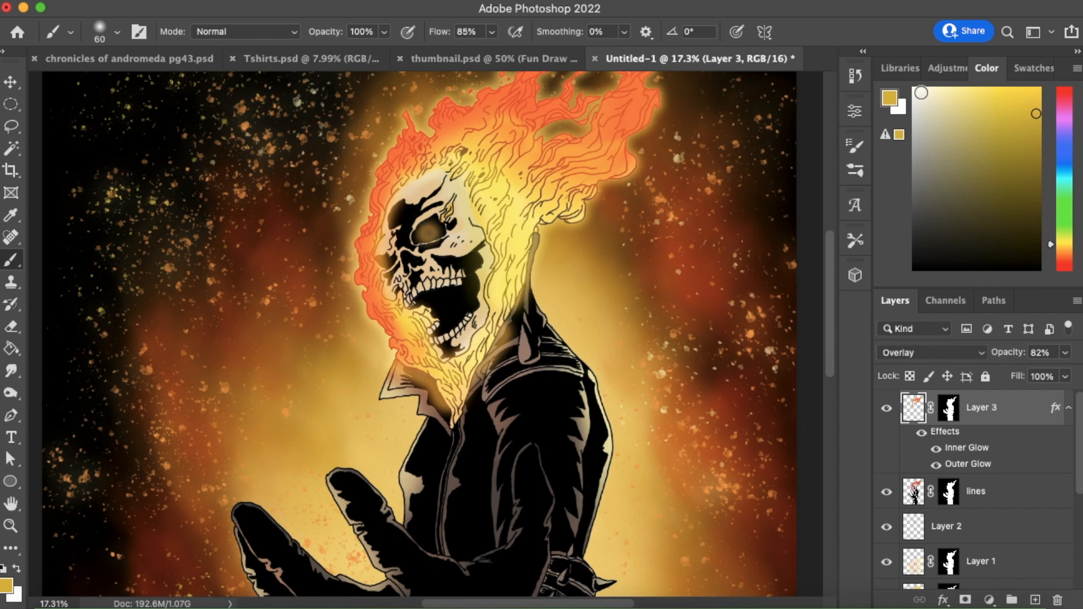
Try an off-white highlight in the skull's eye-socket glow, undo it, and pick a golden-yellow foreground colour.
left_click(430, 235)
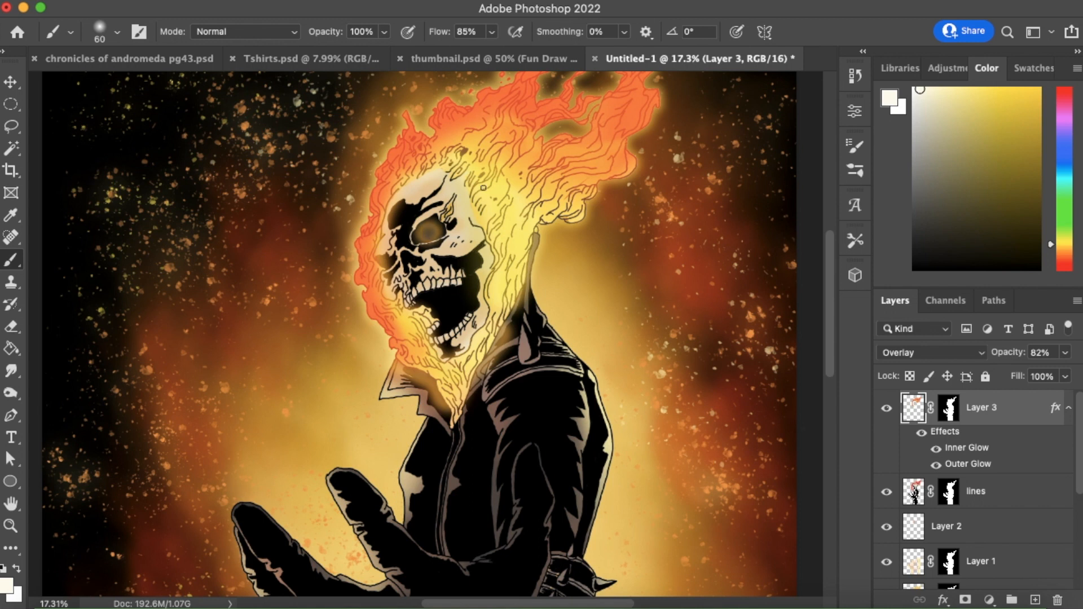
left_click(917, 93)
key("super+z")
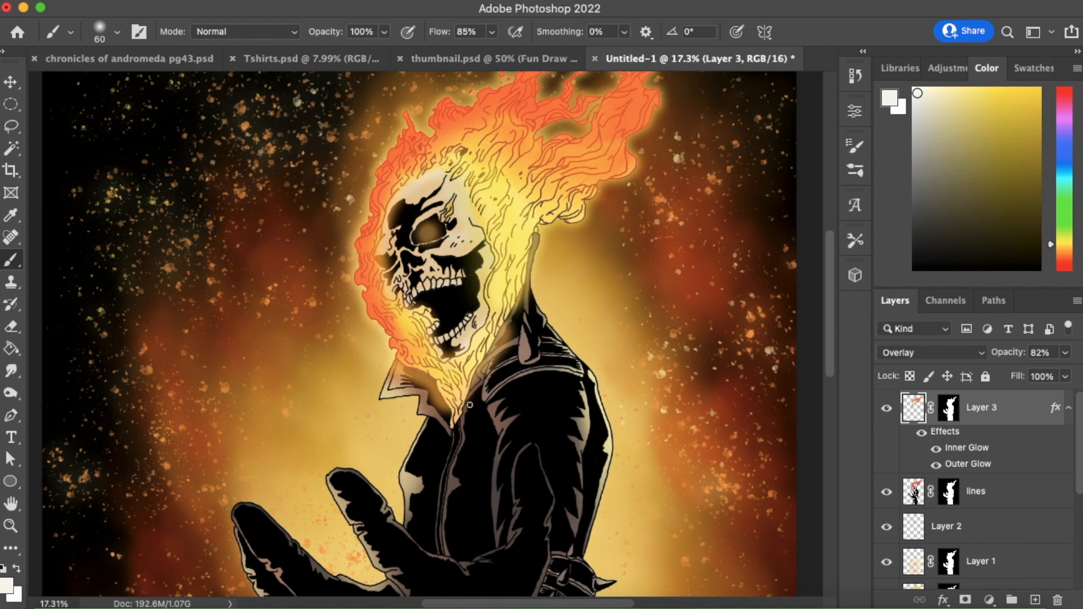
left_click(386, 264)
left_click(1026, 101)
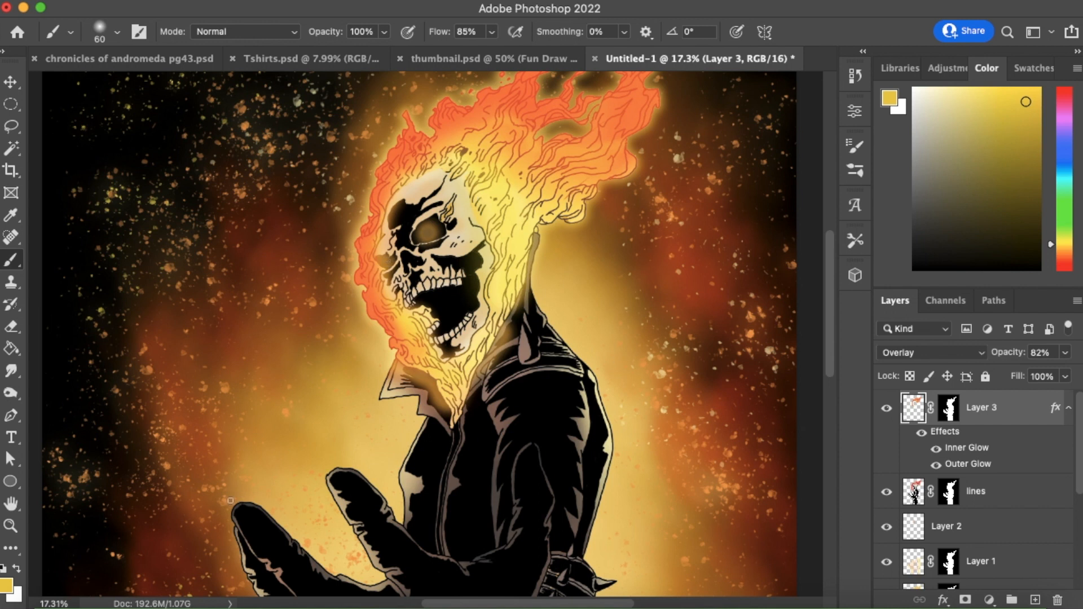
Zoom out to examine the entire flaming-skull illustration with its fire clouds and embers.
left_click(11, 526)
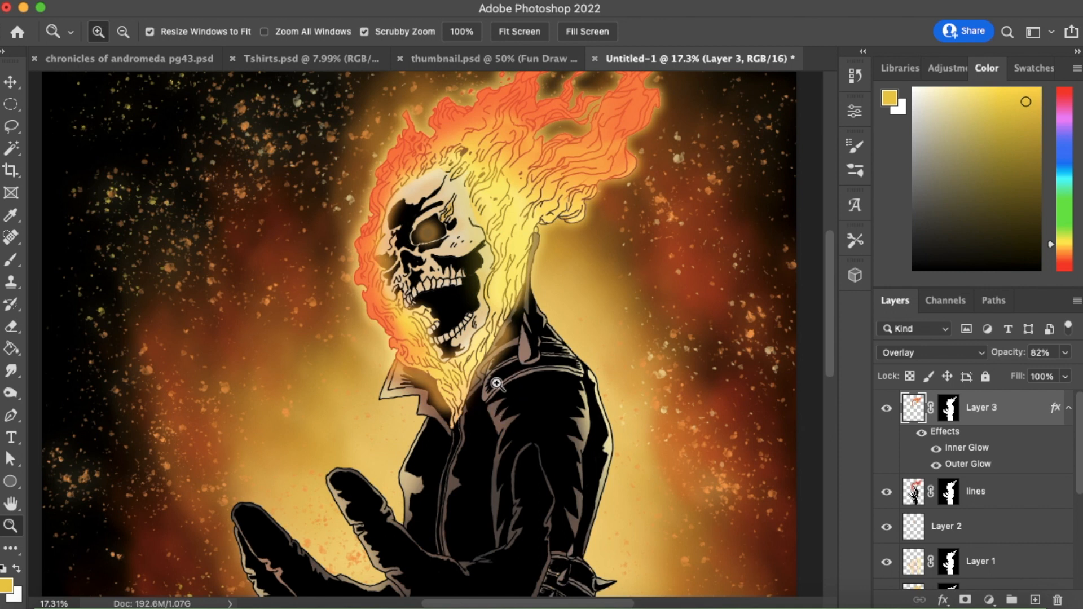
left_click_drag(518, 369, 495, 413)
left_click_drag(441, 347, 511, 358)
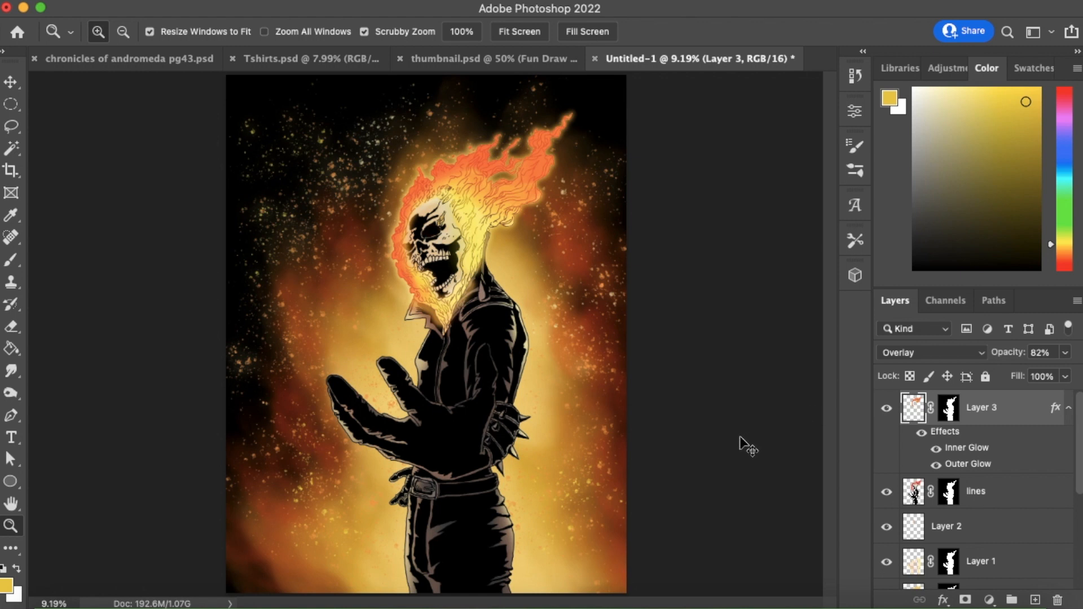
left_click(168, 3)
left_click(205, 26)
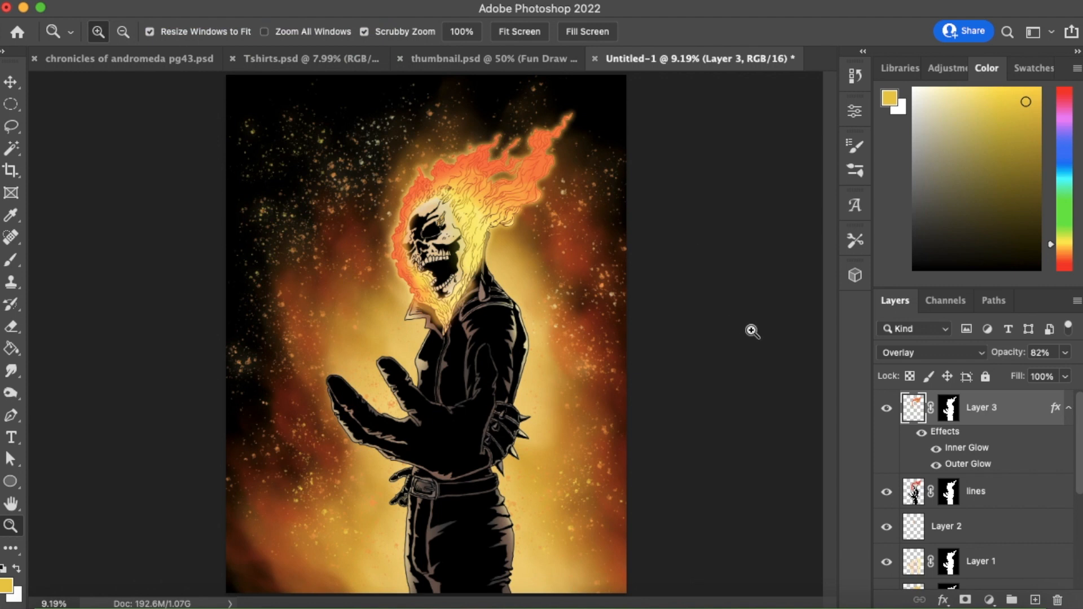